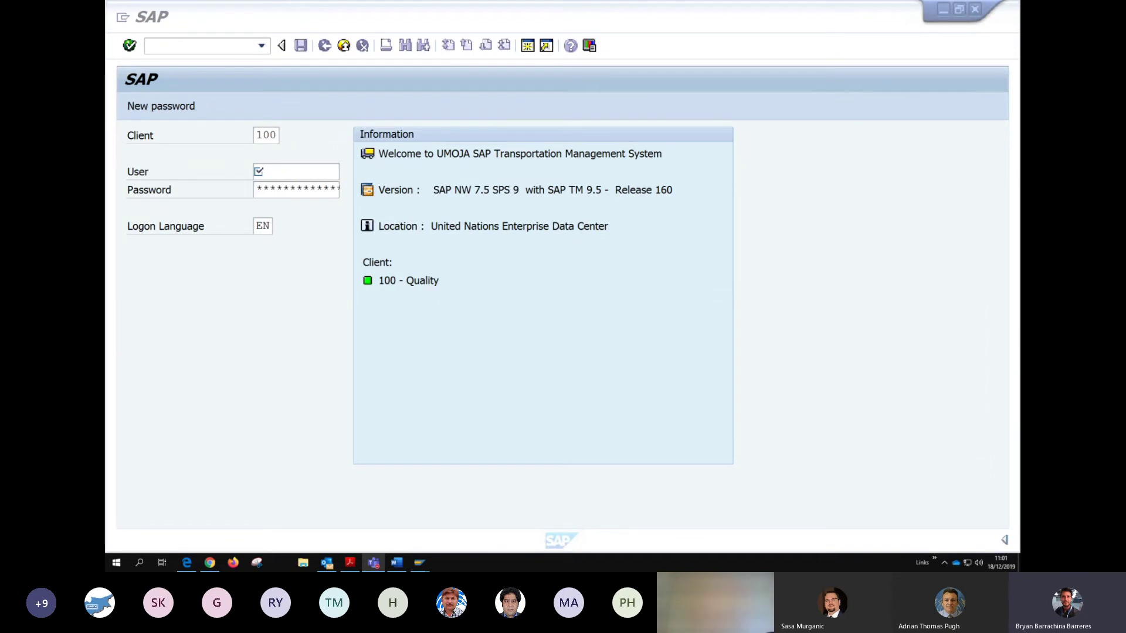
- Log on to client 100 as user 02PLSTOPT92 with the account password
{"action": "left_click", "coordinate": [298, 171]}
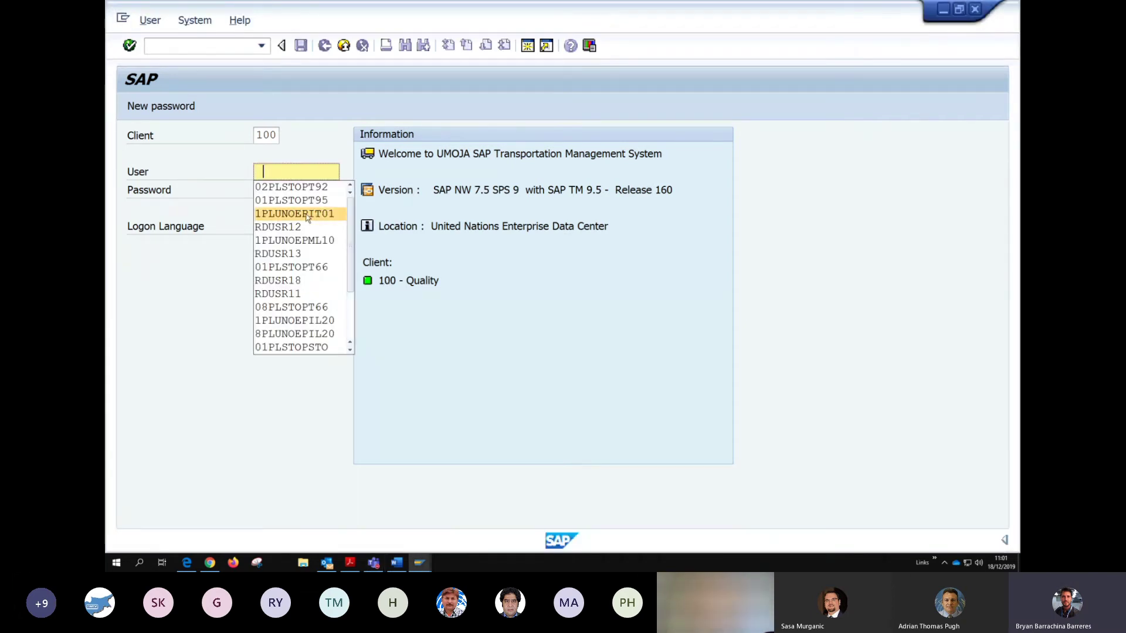
{"action": "left_click", "coordinate": [315, 187]}
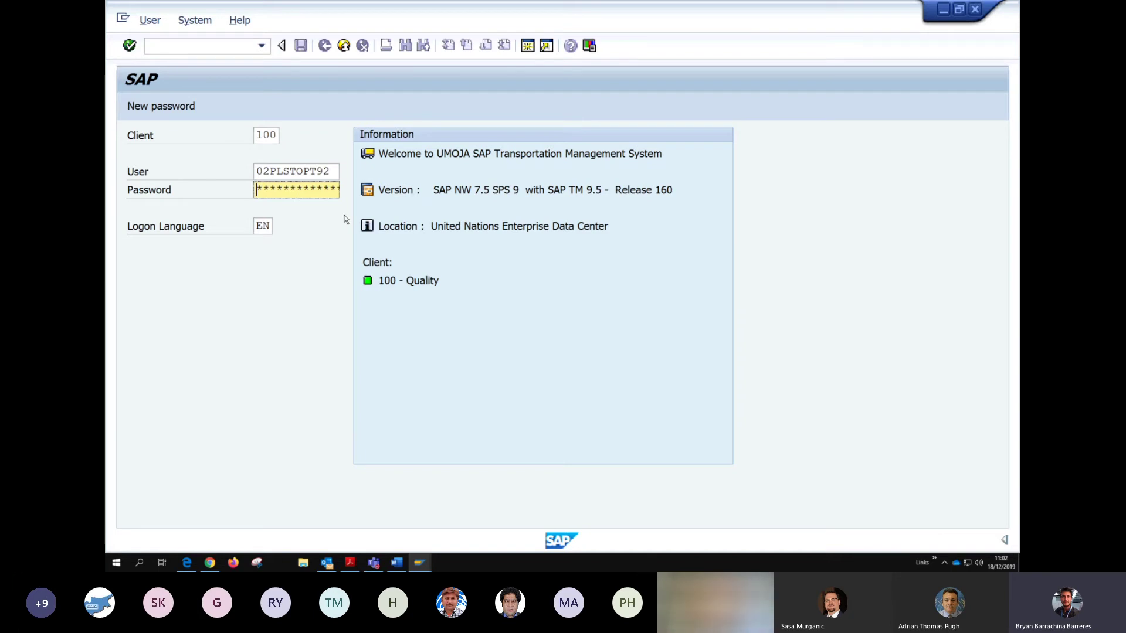
{"action": "type", "text": "**"}
{"action": "key", "text": "Return"}
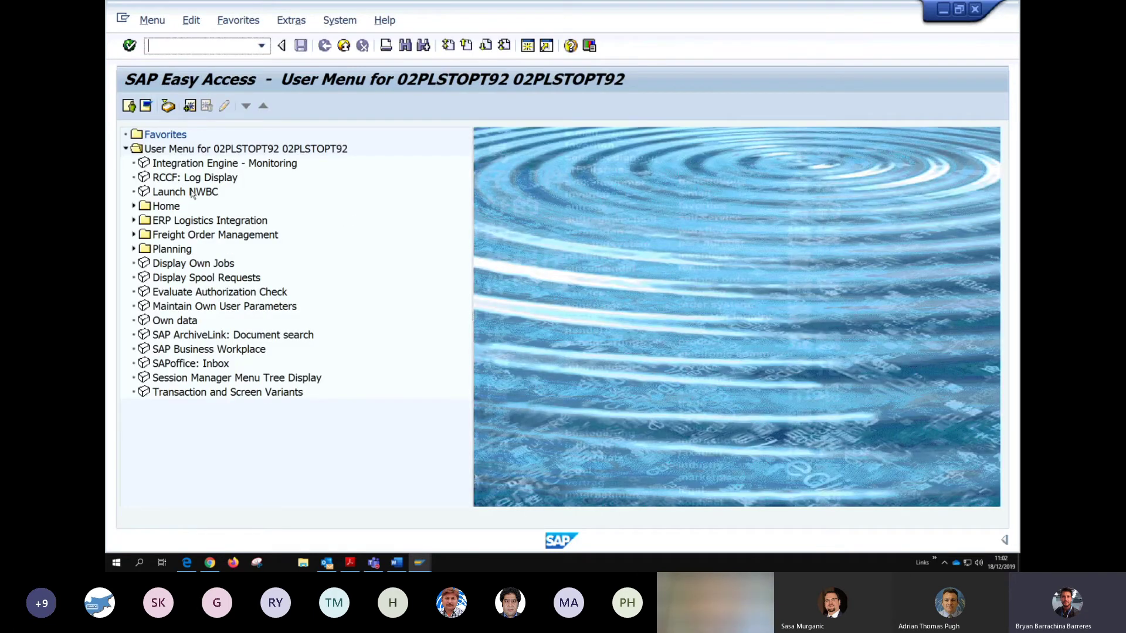
- Launch the NetWeaver Business Client from the user menu, then enlarge and reposition its window over the SAP screen
{"action": "double_click", "coordinate": [192, 193]}
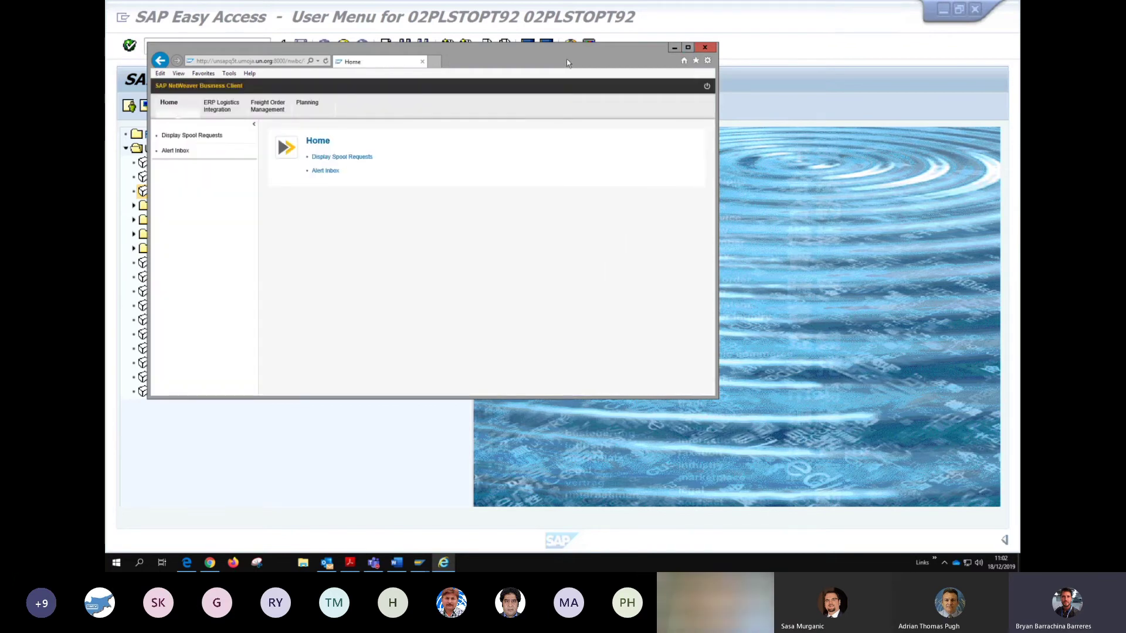
{"action": "left_click_drag", "start_coordinate": [685, 50], "coordinate": [739, 52]}
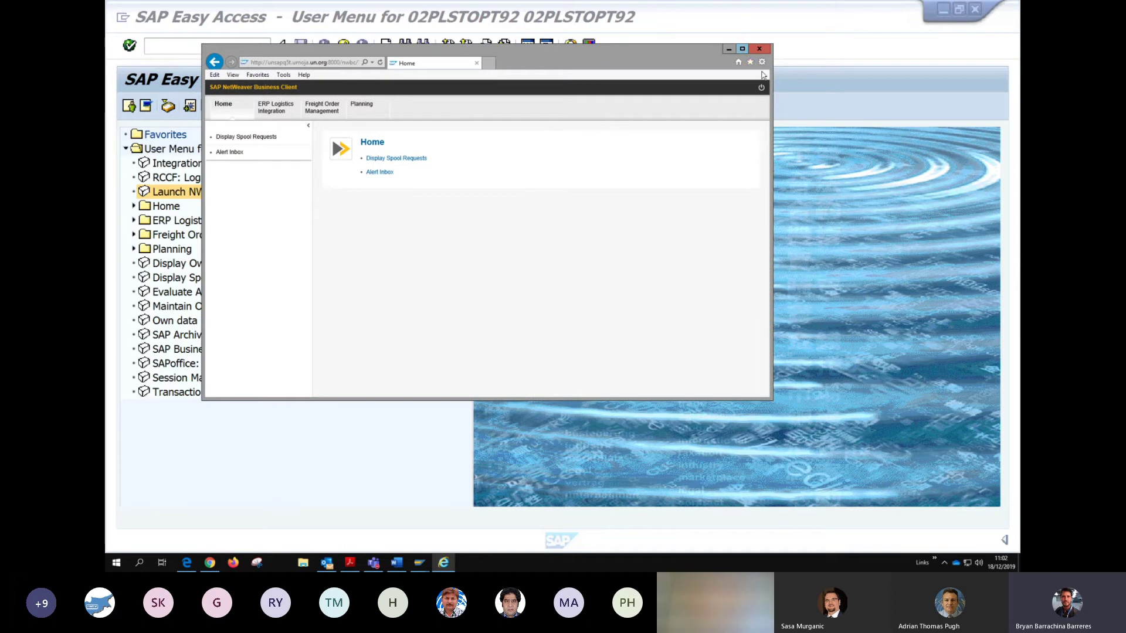
{"action": "left_click_drag", "start_coordinate": [774, 399], "coordinate": [972, 513]}
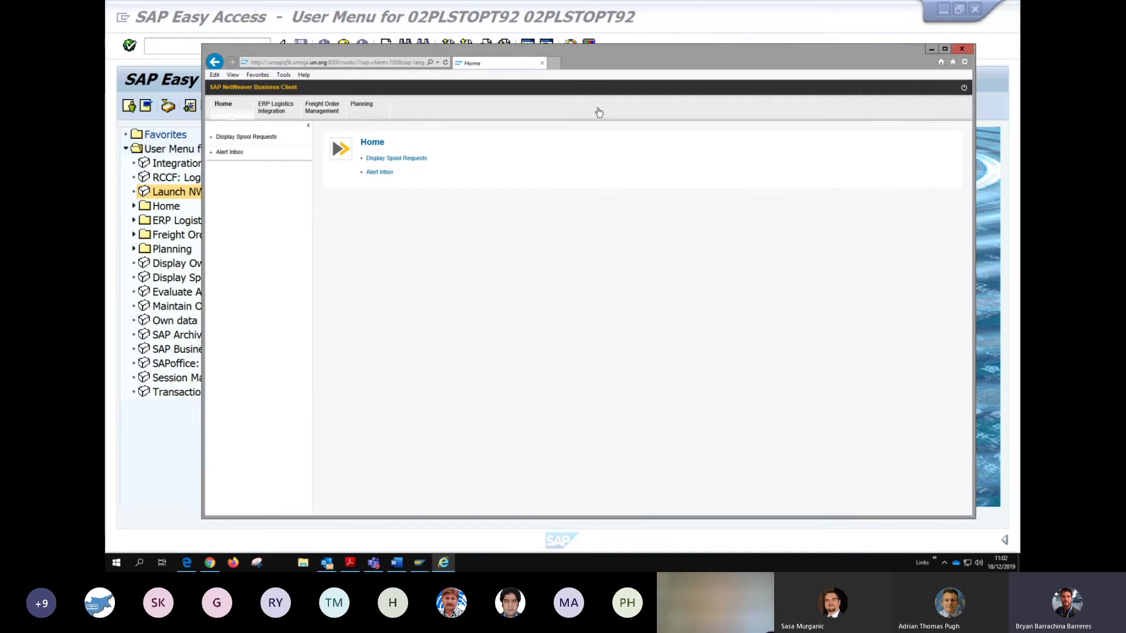
{"action": "left_click_drag", "start_coordinate": [616, 55], "coordinate": [590, 50]}
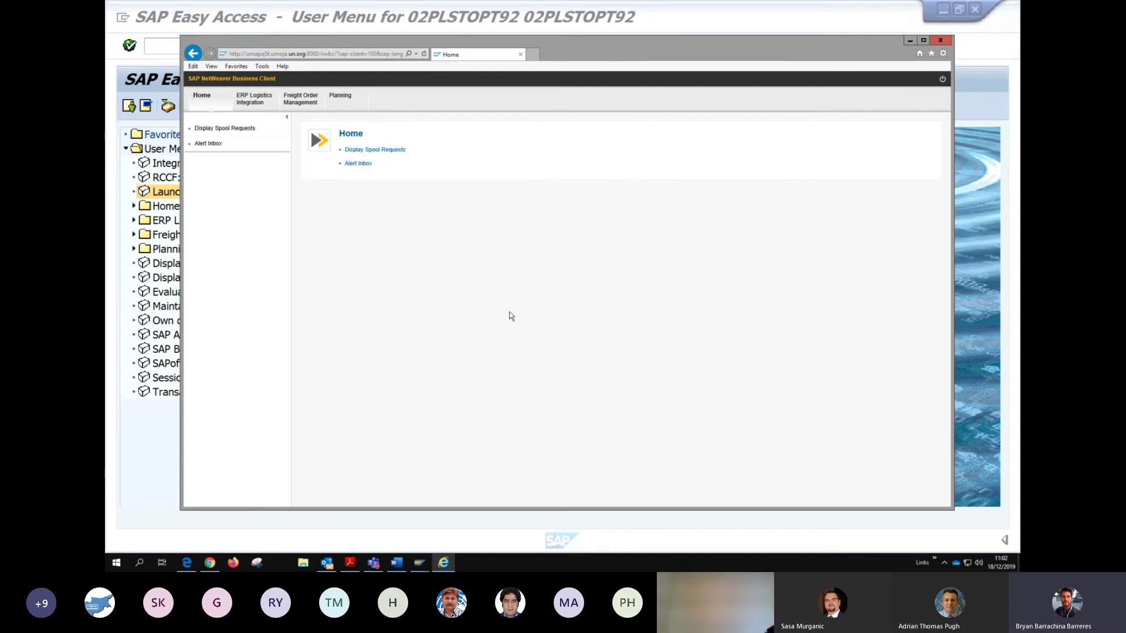
- Open the Overview Transportation Requirements worklist under ERP Logistics Integration and dismiss the message popup
{"action": "left_click", "coordinate": [261, 107]}
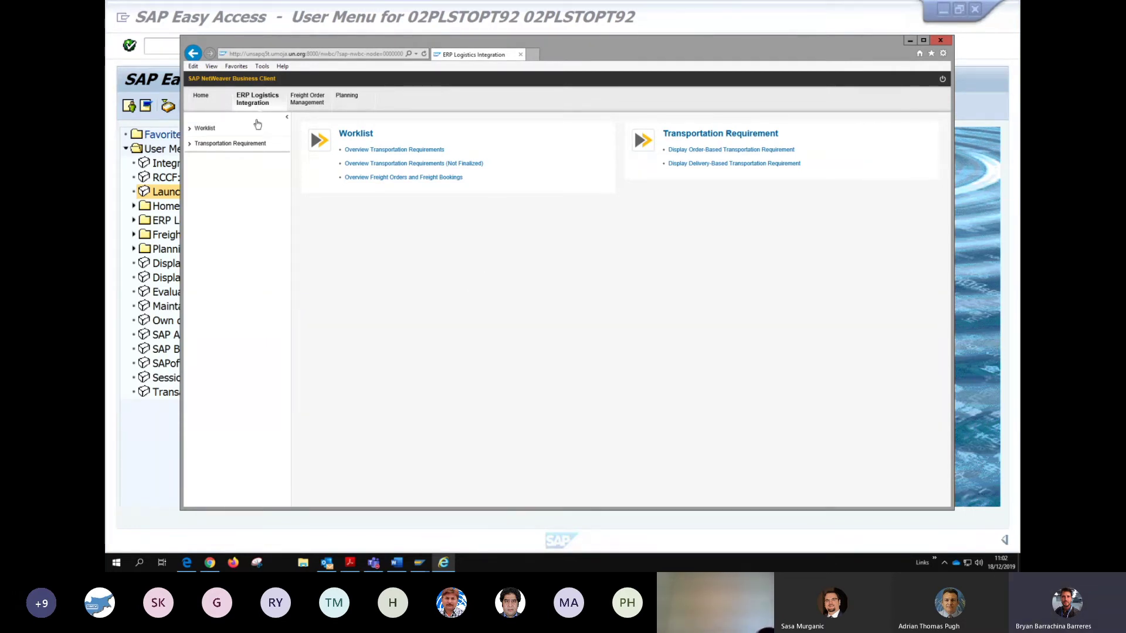
{"action": "left_click", "coordinate": [417, 150]}
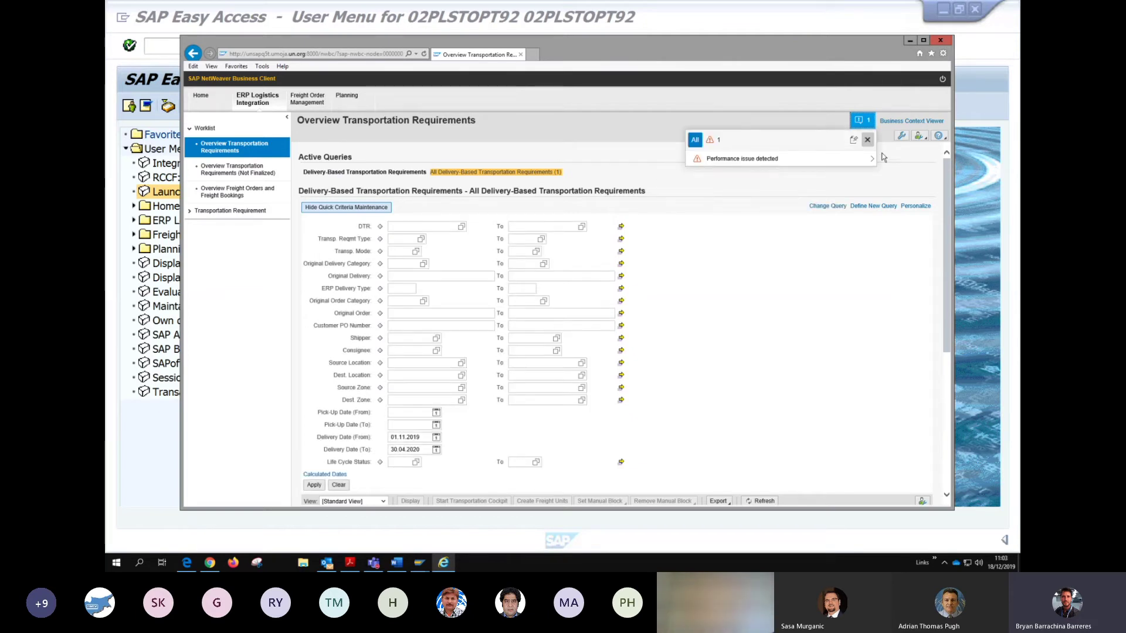
{"action": "left_click", "coordinate": [867, 140]}
{"action": "scroll", "coordinate": [681, 179], "scroll_direction": "down", "scroll_amount": 2}
{"action": "scroll", "coordinate": [680, 193], "scroll_direction": "up", "scroll_amount": 3}
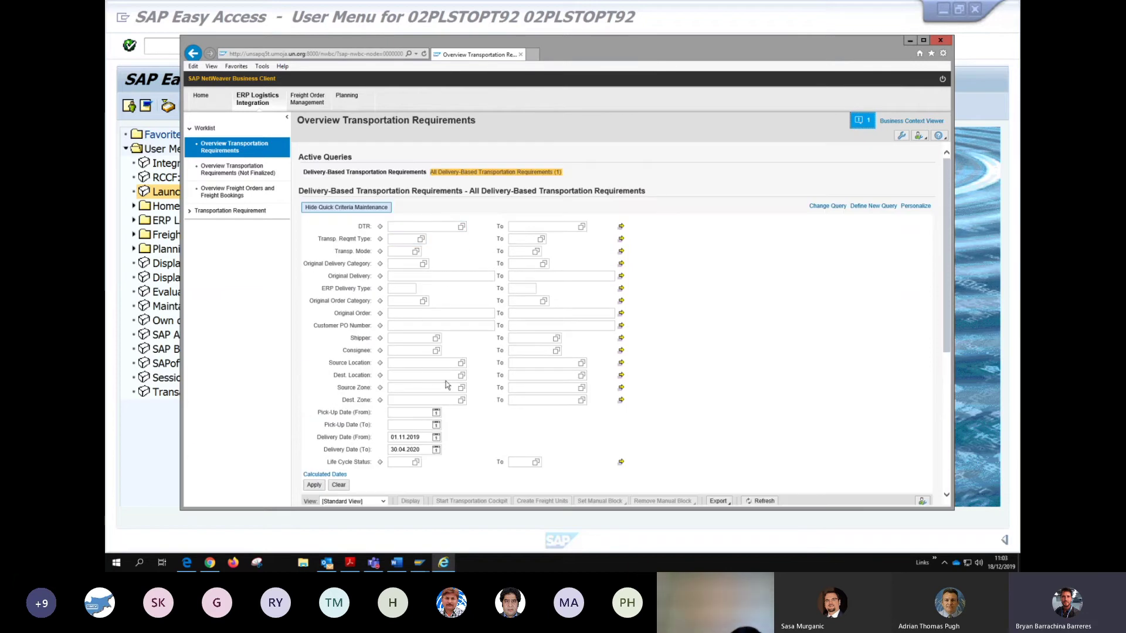
- Clear the Delivery Date (From) and Delivery Date (To) values in the quick criteria
{"action": "scroll", "coordinate": [735, 269], "scroll_direction": "down", "scroll_amount": 2}
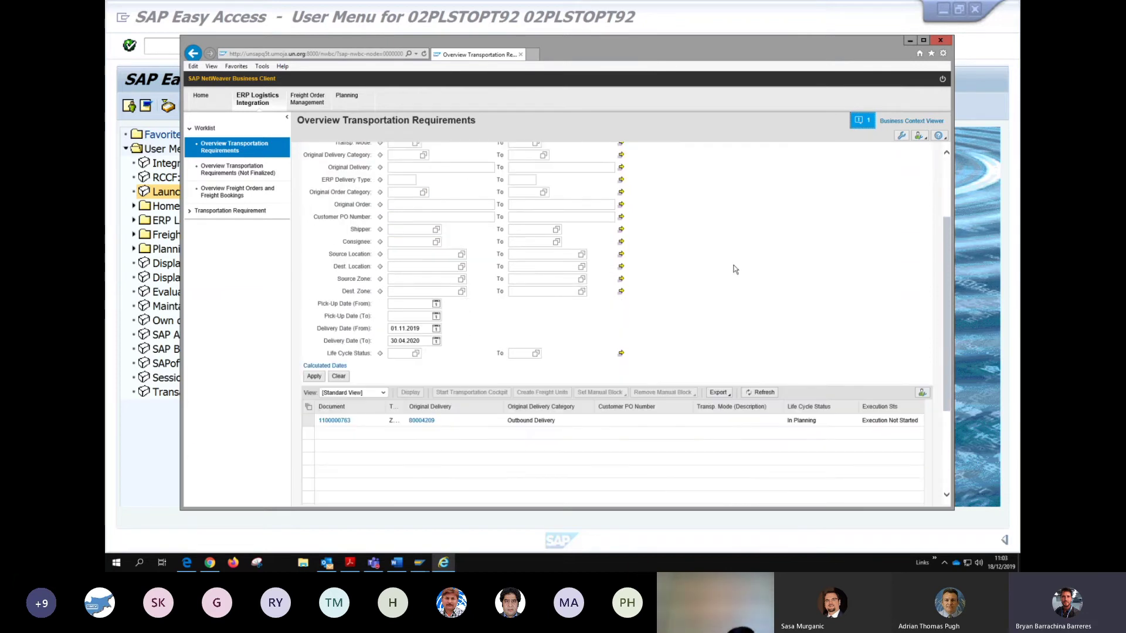
{"action": "scroll", "coordinate": [733, 273], "scroll_direction": "up", "scroll_amount": 1}
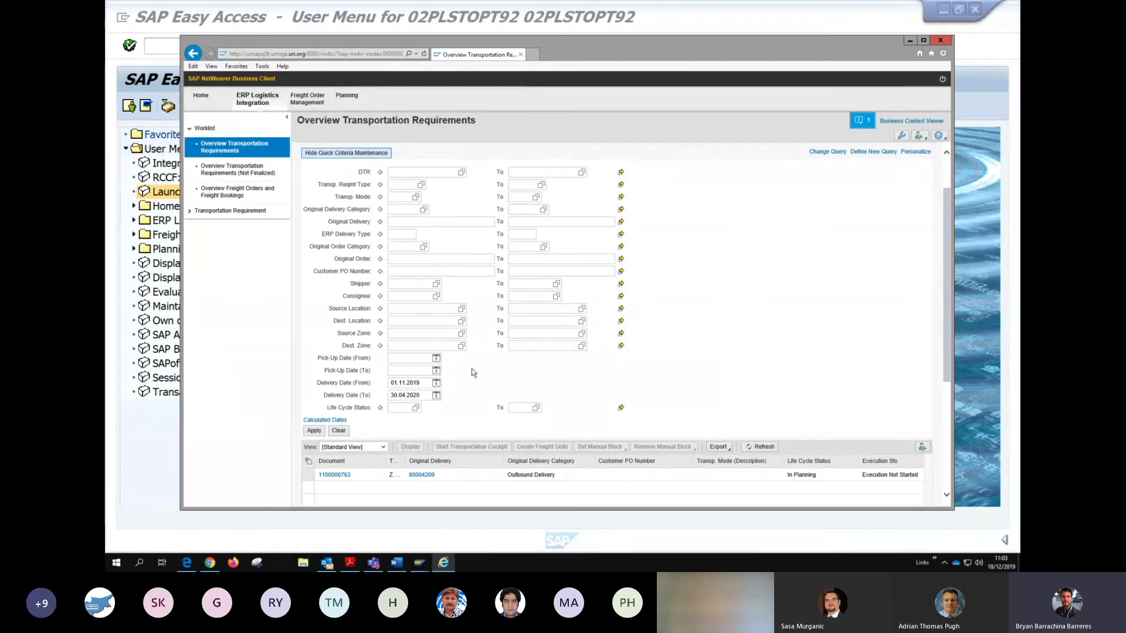
{"action": "left_click", "coordinate": [421, 384]}
{"action": "left_click_drag", "start_coordinate": [421, 384], "coordinate": [444, 396]}
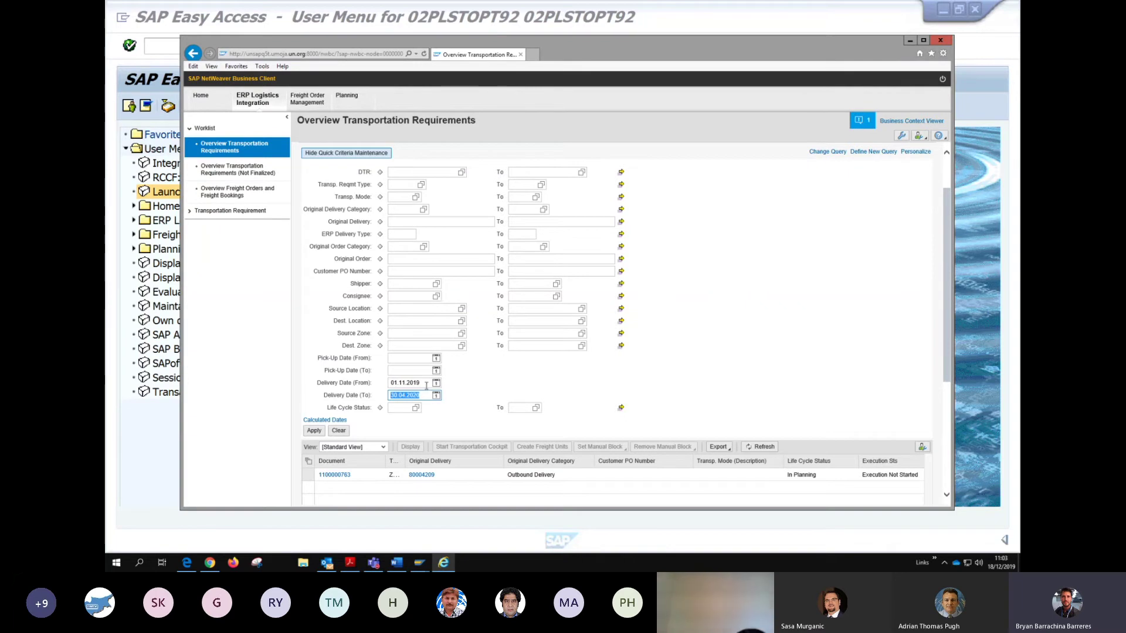
{"action": "left_click", "coordinate": [544, 386]}
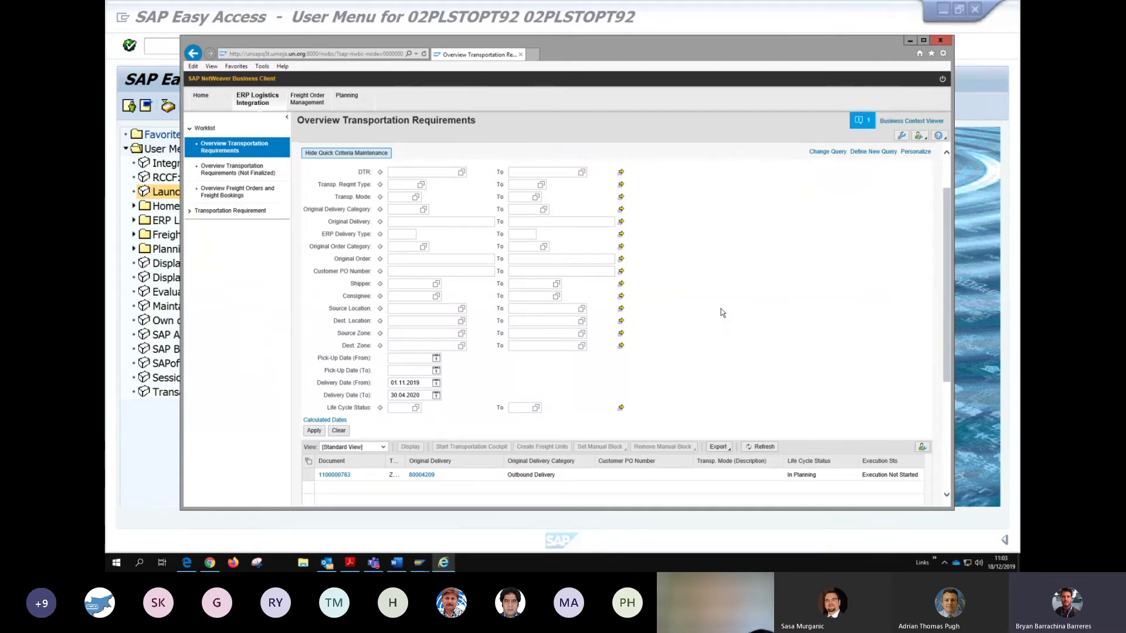
{"action": "scroll", "coordinate": [720, 308], "scroll_direction": "down", "scroll_amount": 1}
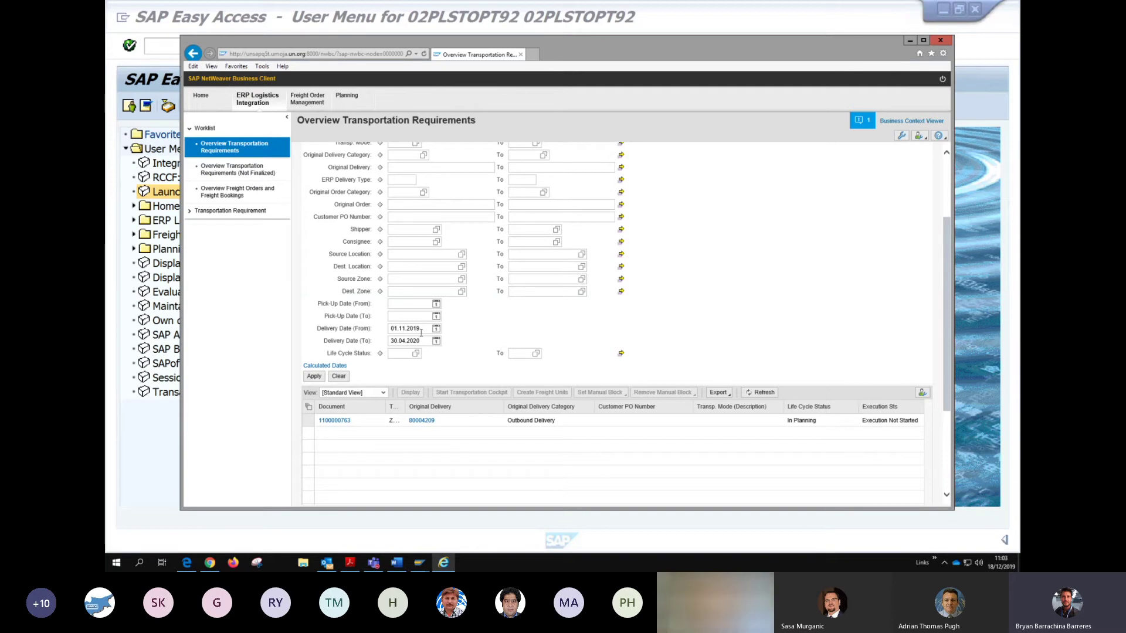
{"action": "left_click_drag", "start_coordinate": [421, 330], "coordinate": [389, 329]}
{"action": "key", "text": "Delete"}
{"action": "key", "text": "Tab"}
{"action": "key", "text": "Delete"}
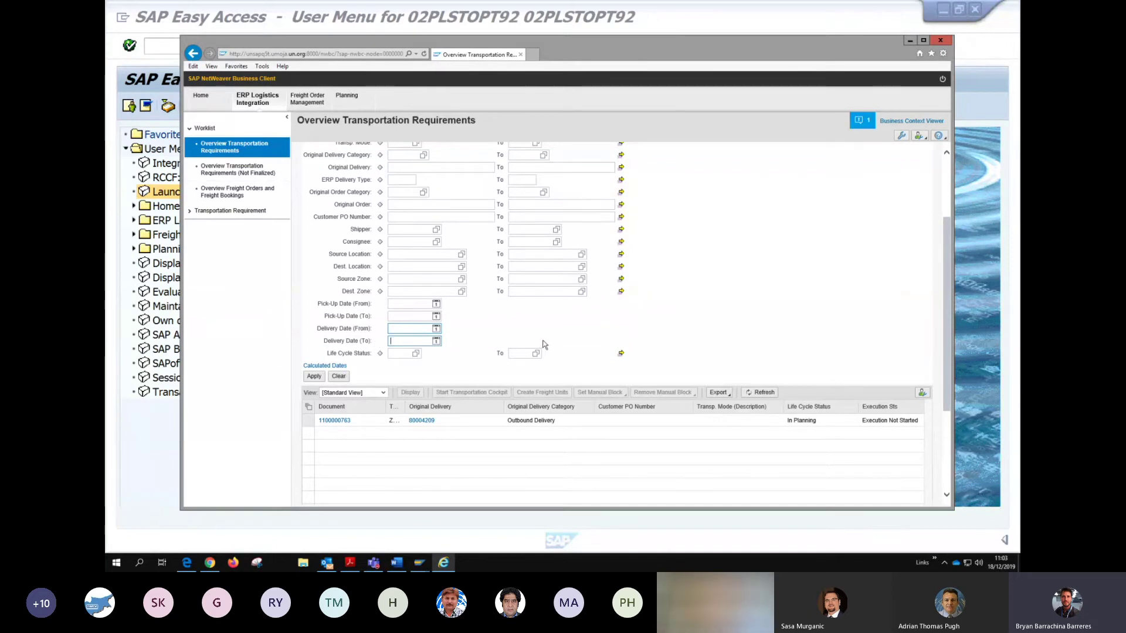
- Set the Original Delivery criterion to 80004209 and apply the query
{"action": "scroll", "coordinate": [543, 344], "scroll_direction": "up", "scroll_amount": 3}
{"action": "left_click", "coordinate": [403, 276]}
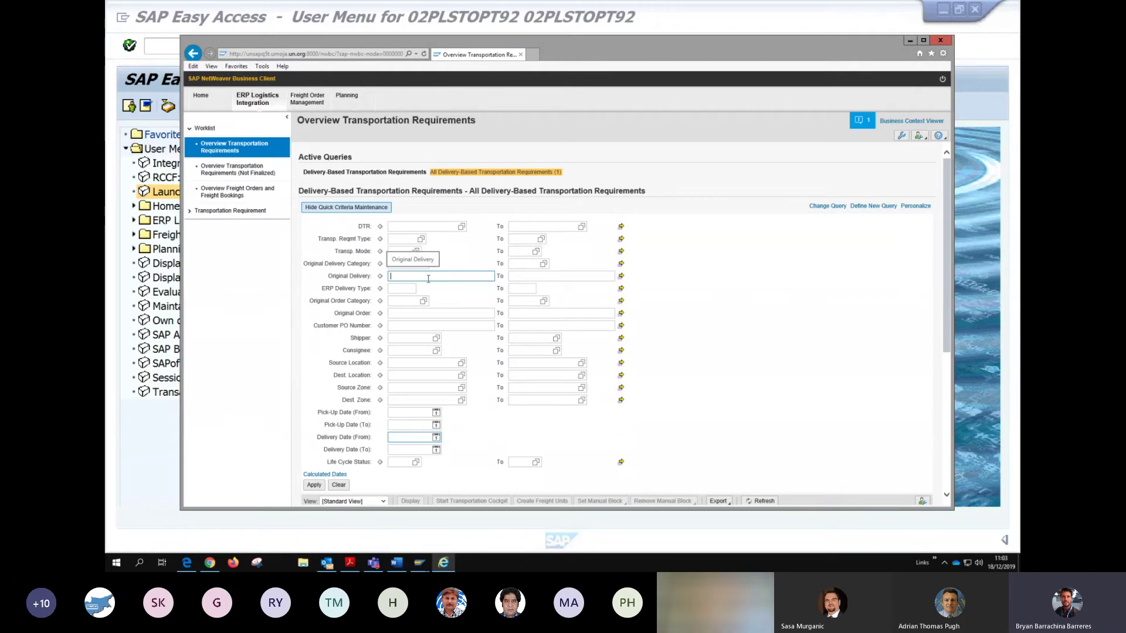
{"action": "type", "text": "80"}
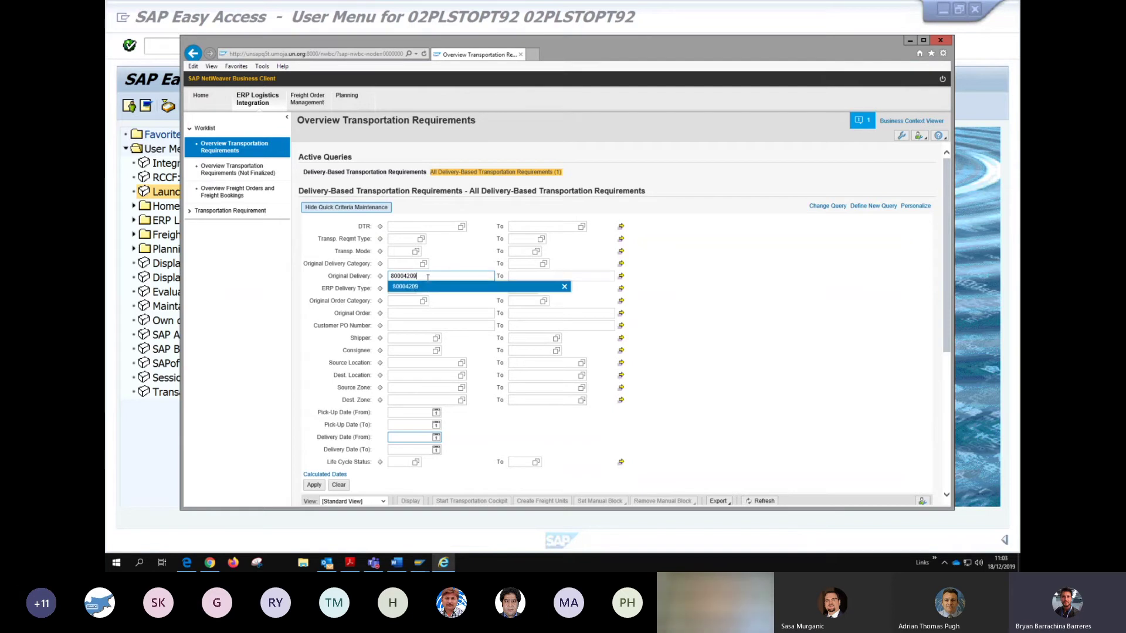
{"action": "type", "text": "004209"}
{"action": "key", "text": "Return"}
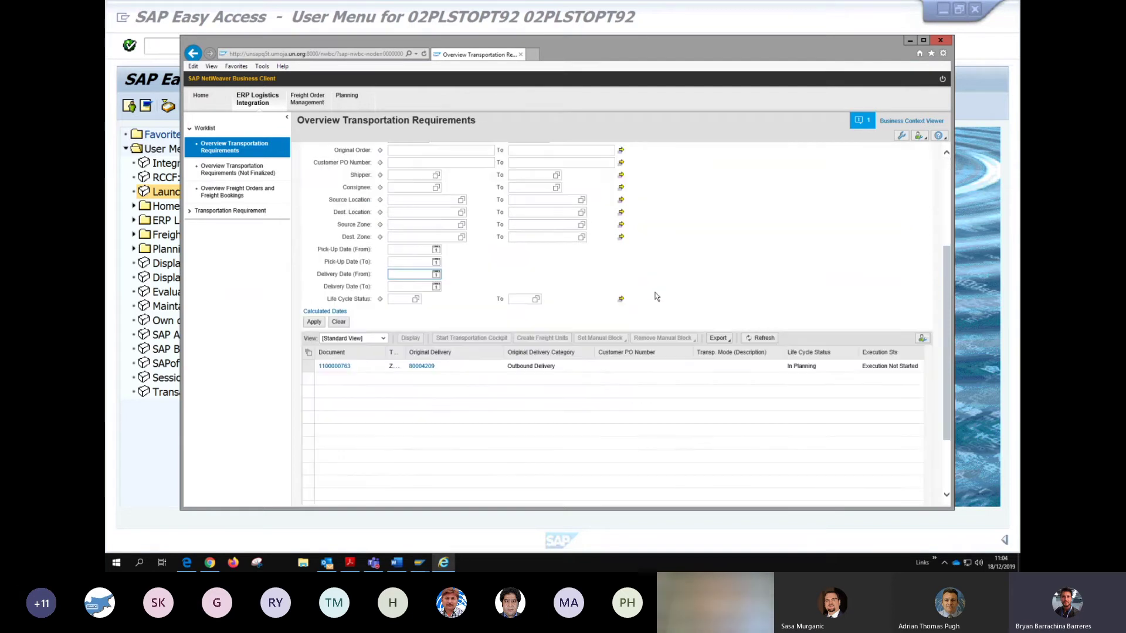
{"action": "left_click", "coordinate": [315, 323]}
- Check the Original Delivery criterion against the row listed in the results table
{"action": "scroll", "coordinate": [696, 274], "scroll_direction": "up", "scroll_amount": 3}
{"action": "left_click", "coordinate": [410, 221]}
{"action": "double_click", "coordinate": [411, 220]}
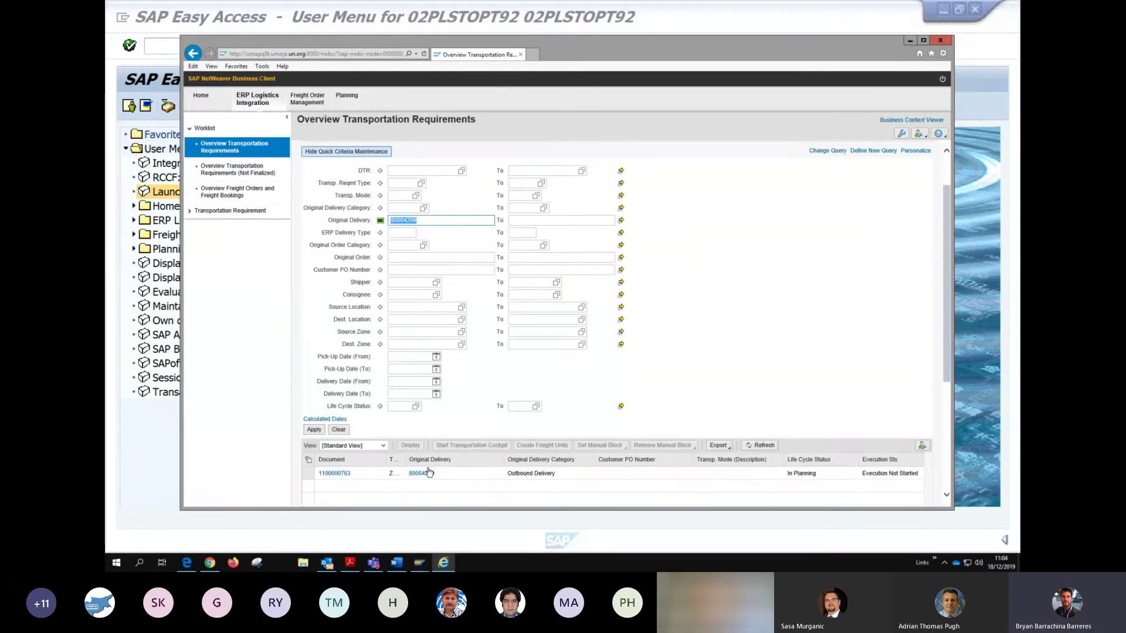
{"action": "left_click", "coordinate": [778, 265]}
{"action": "scroll", "coordinate": [776, 264], "scroll_direction": "down", "scroll_amount": 2}
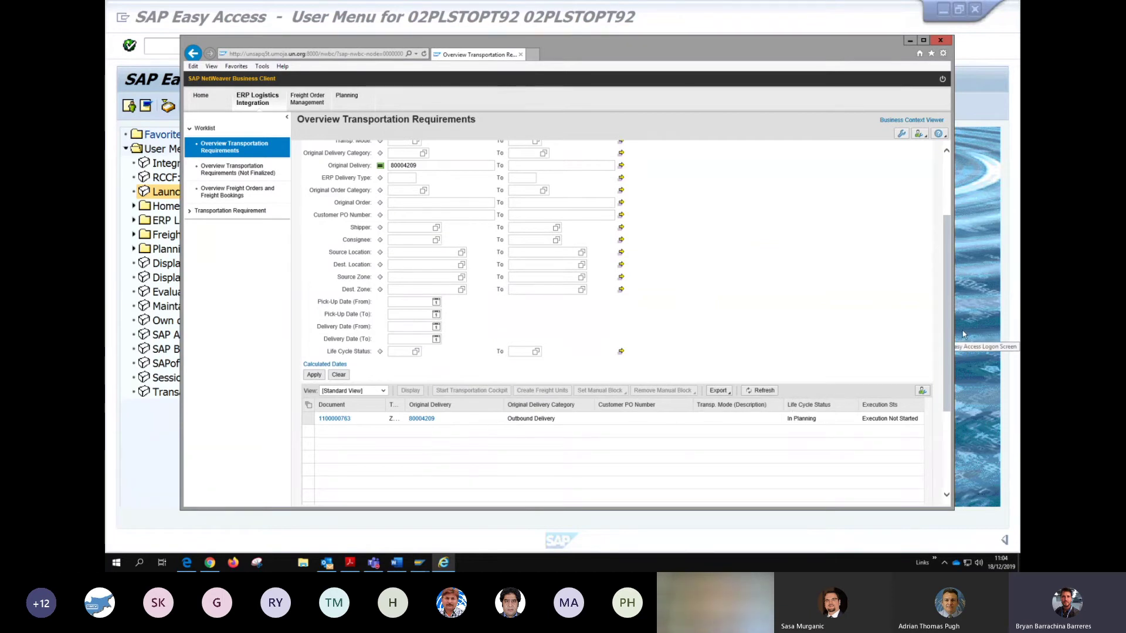
{"action": "scroll", "coordinate": [946, 386], "scroll_direction": "down", "scroll_amount": 3}
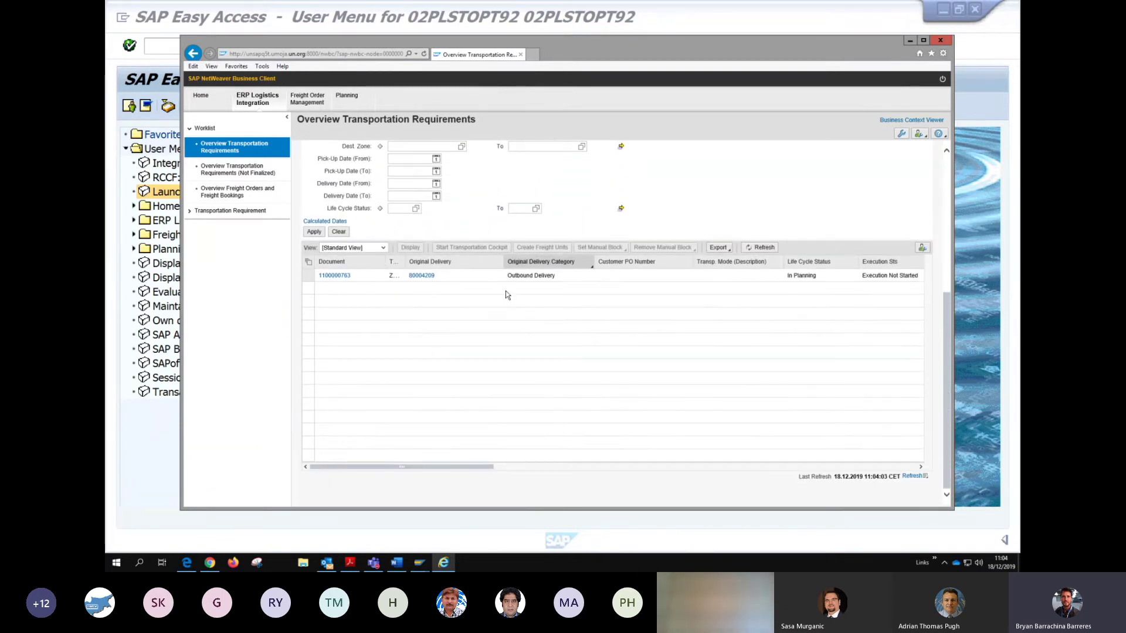
{"action": "left_click_drag", "start_coordinate": [491, 467], "coordinate": [463, 466]}
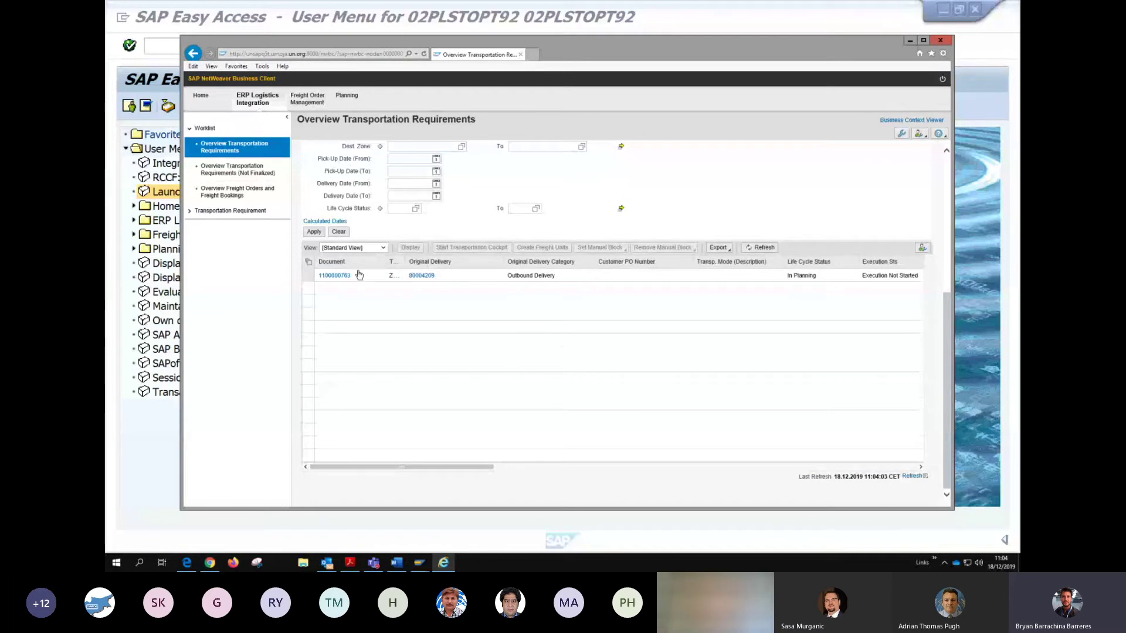
- Open the results table's column settings and filter the hidden columns for Incoterm
{"action": "left_click", "coordinate": [922, 249]}
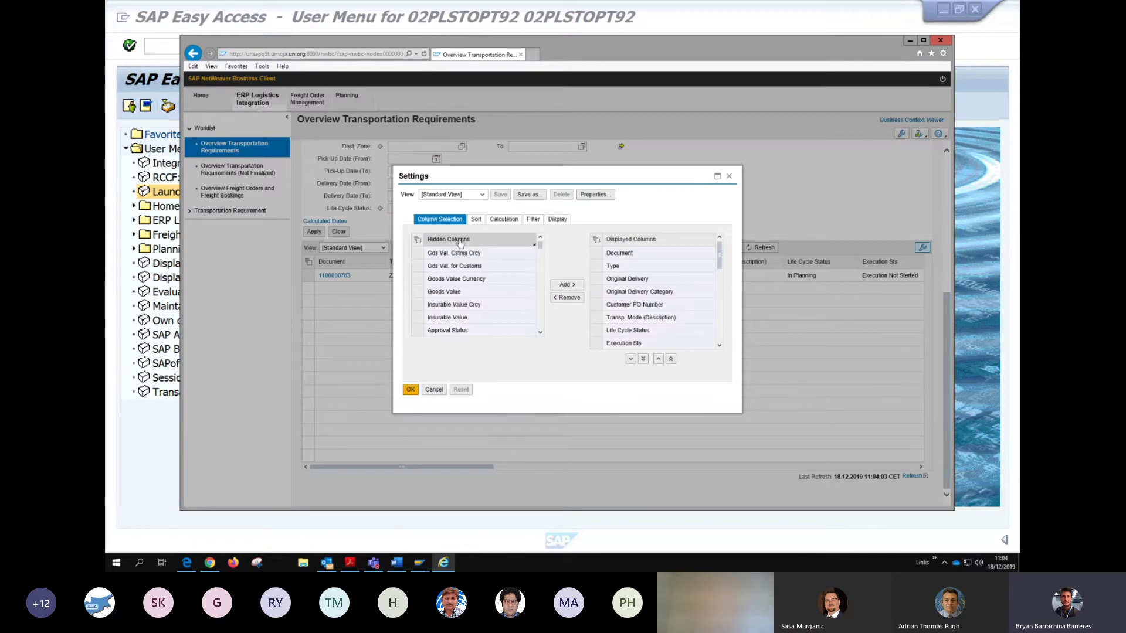
{"action": "left_click", "coordinate": [460, 242]}
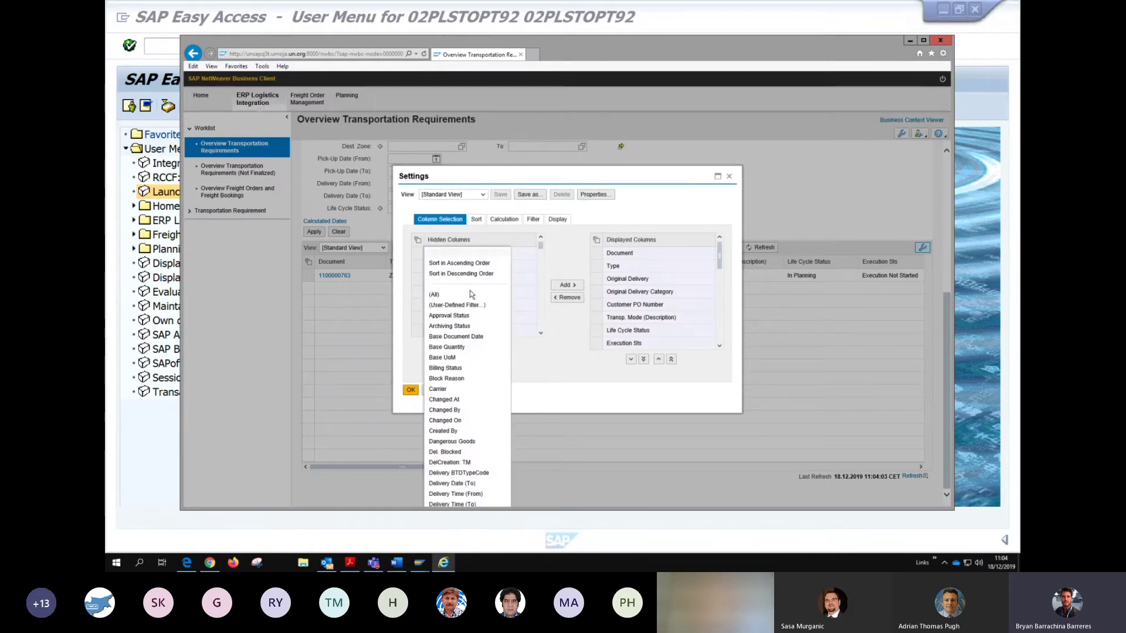
{"action": "left_click", "coordinate": [467, 305]}
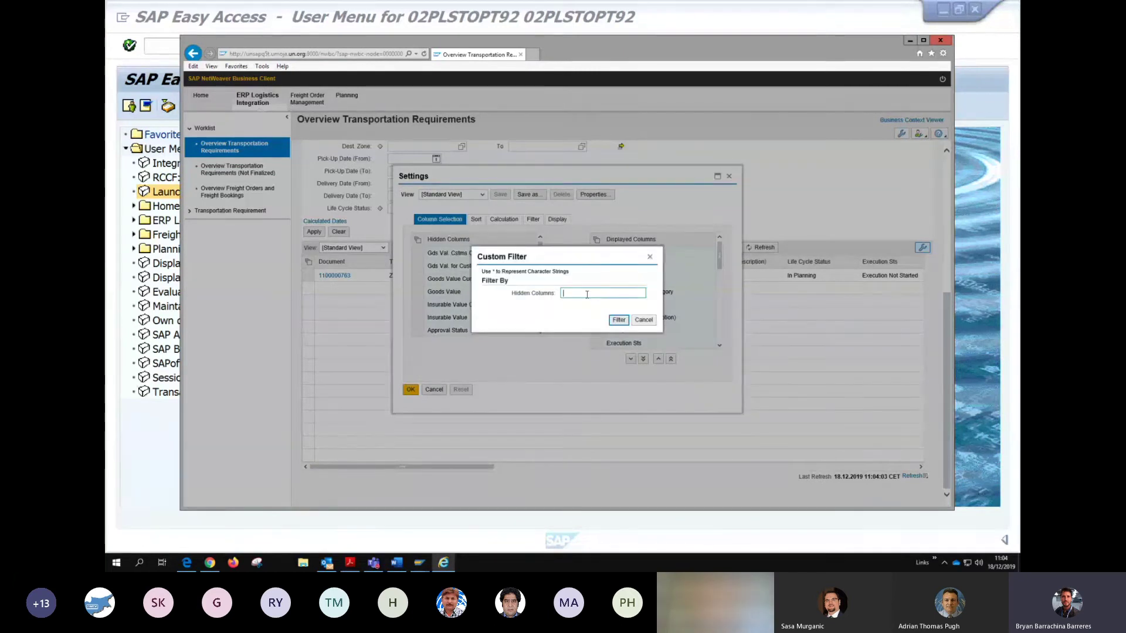
{"action": "type", "text": "Incote"}
{"action": "left_click", "coordinate": [617, 321]}
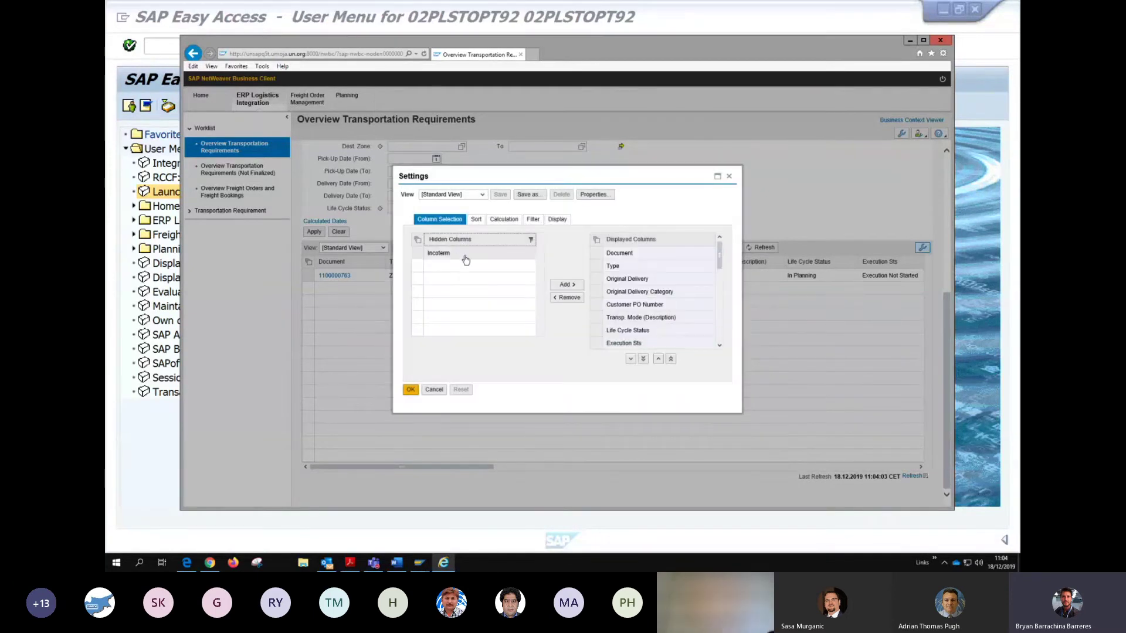
- Add the Incoterm column in front of Document, apply the settings, and widen the column to fit its header
{"action": "left_click", "coordinate": [417, 253]}
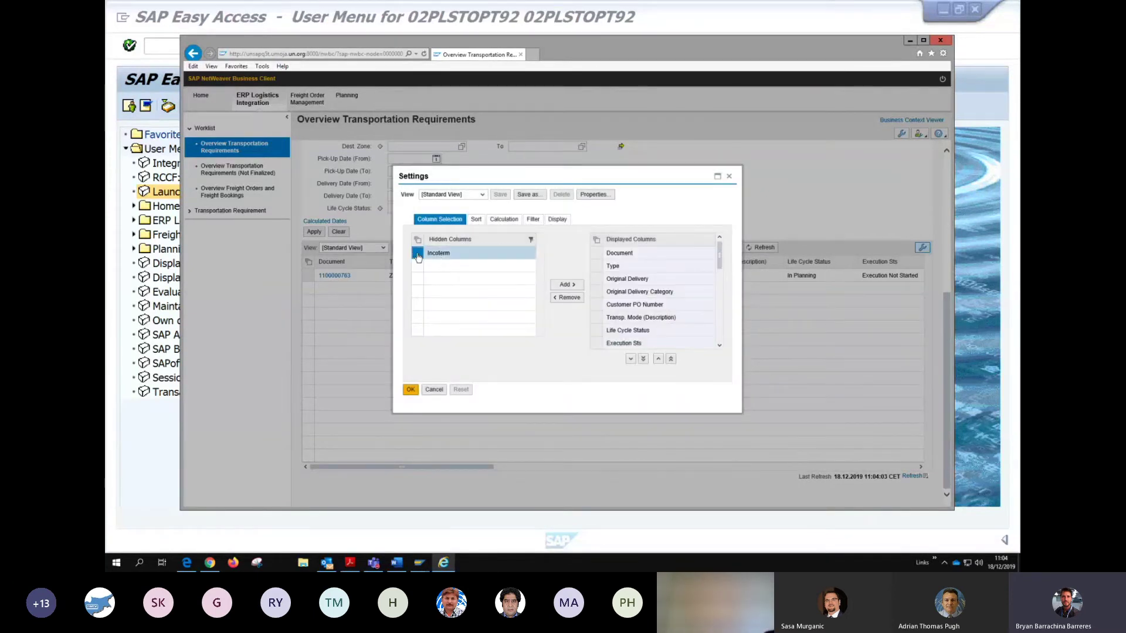
{"action": "left_click", "coordinate": [610, 254]}
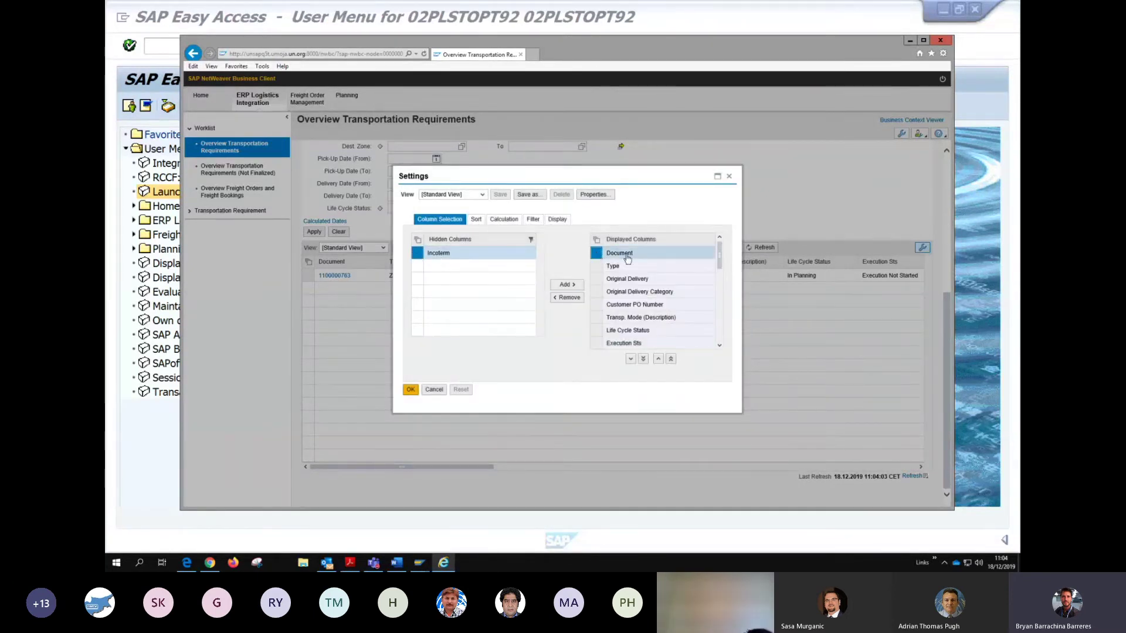
{"action": "left_click", "coordinate": [569, 285]}
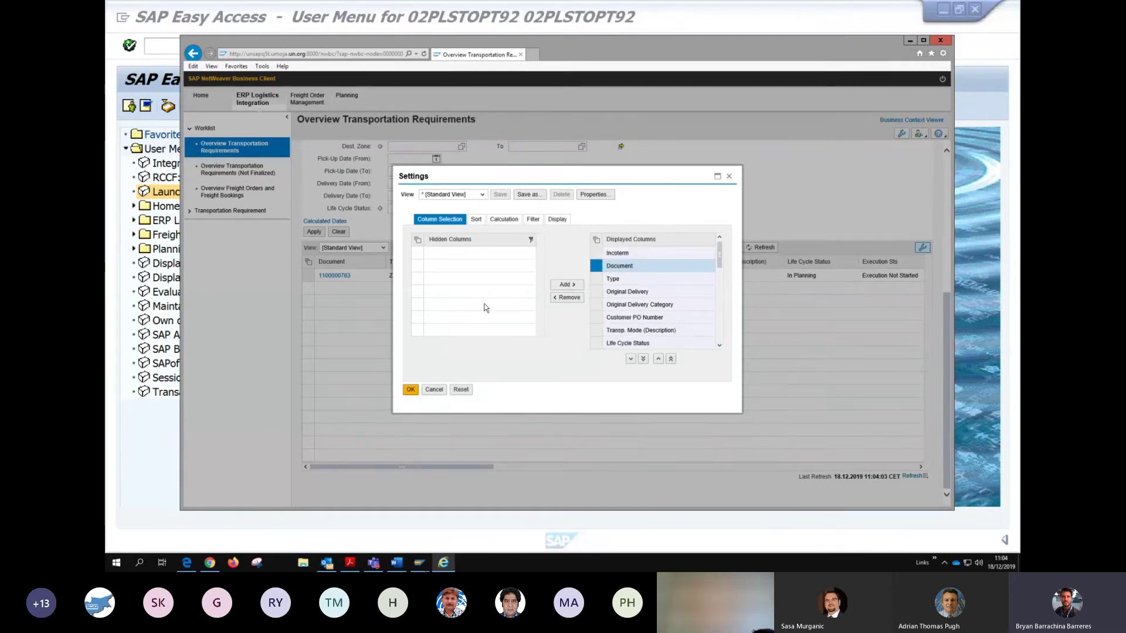
{"action": "key", "text": "Return"}
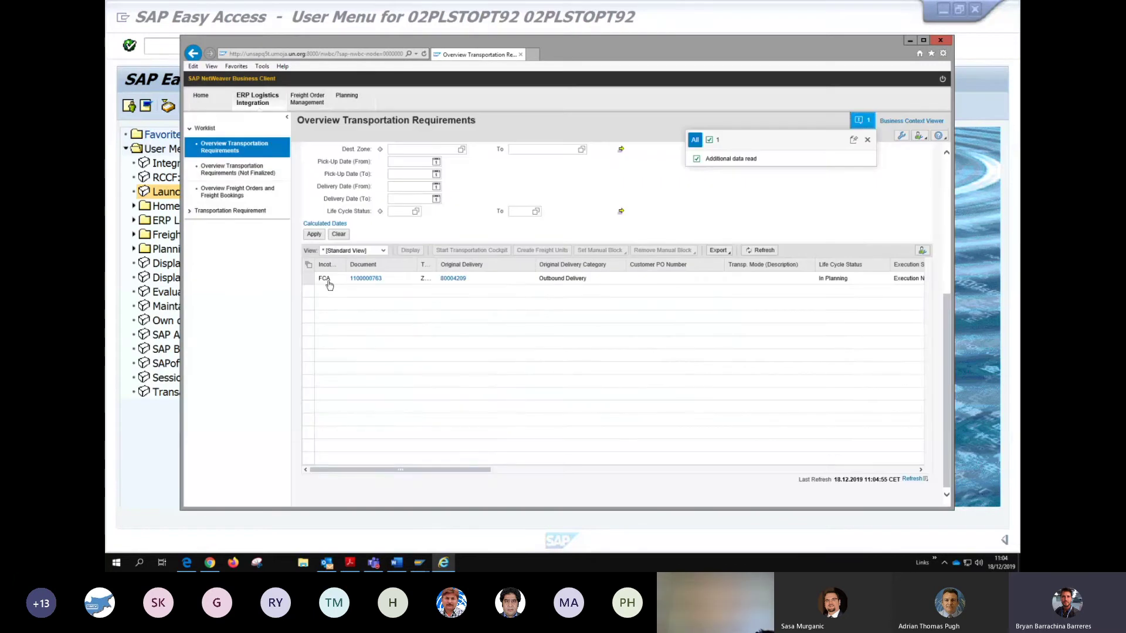
{"action": "left_click", "coordinate": [867, 140]}
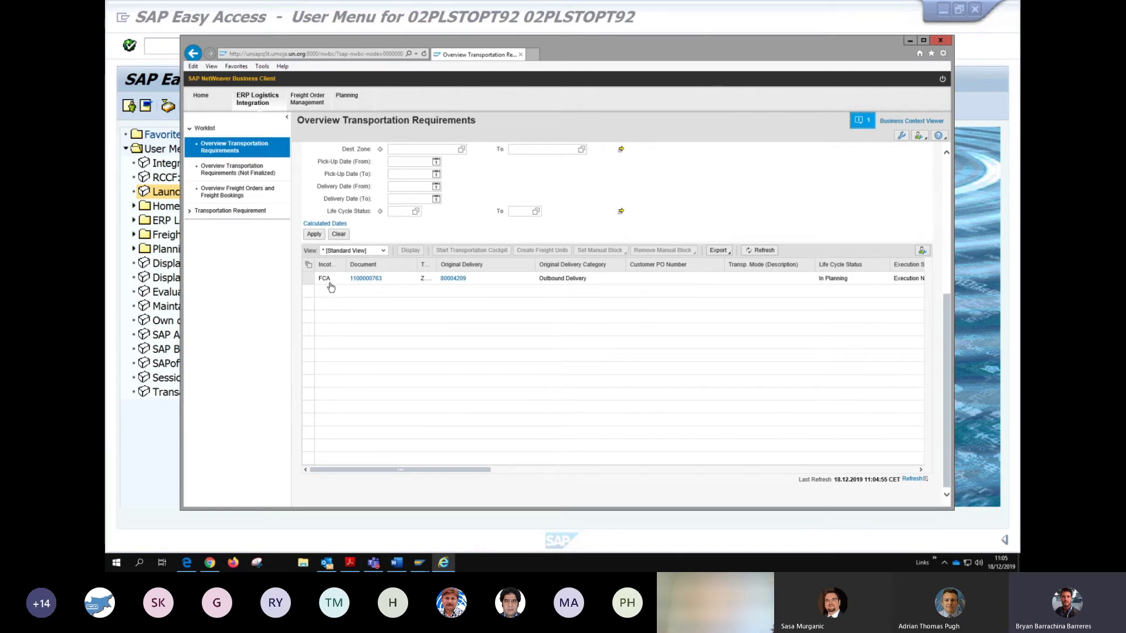
{"action": "left_click_drag", "start_coordinate": [346, 265], "coordinate": [364, 265]}
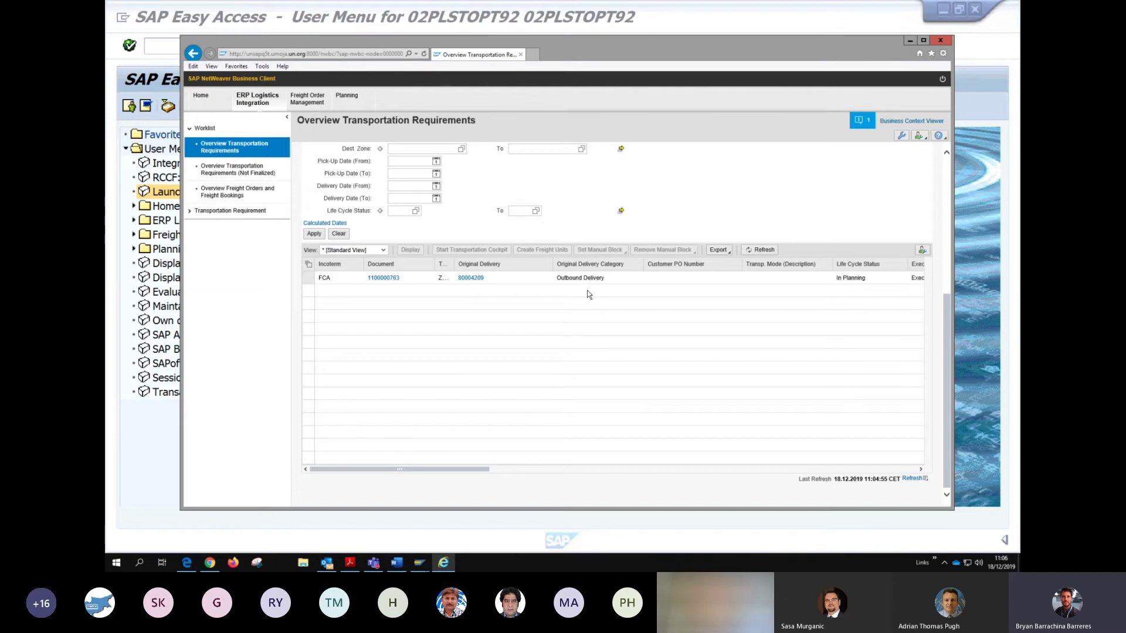
- Open the results table's column settings and move Original Order to the first place of the displayed columns
{"action": "left_click_drag", "start_coordinate": [460, 469], "coordinate": [795, 473]}
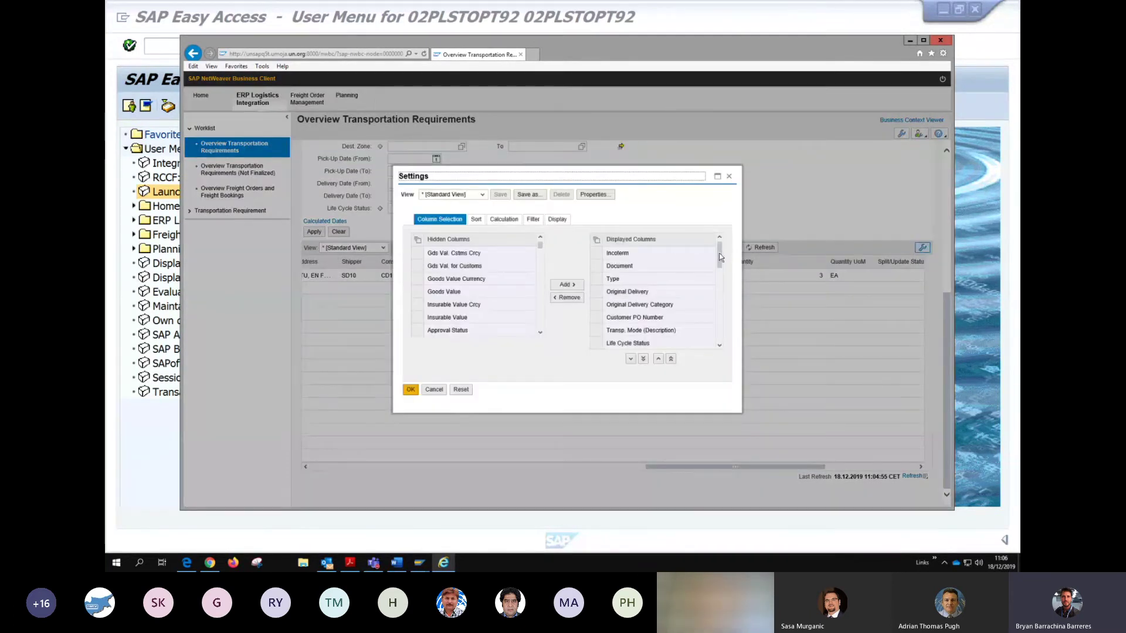
{"action": "scroll", "coordinate": [682, 282], "scroll_direction": "down", "scroll_amount": 2}
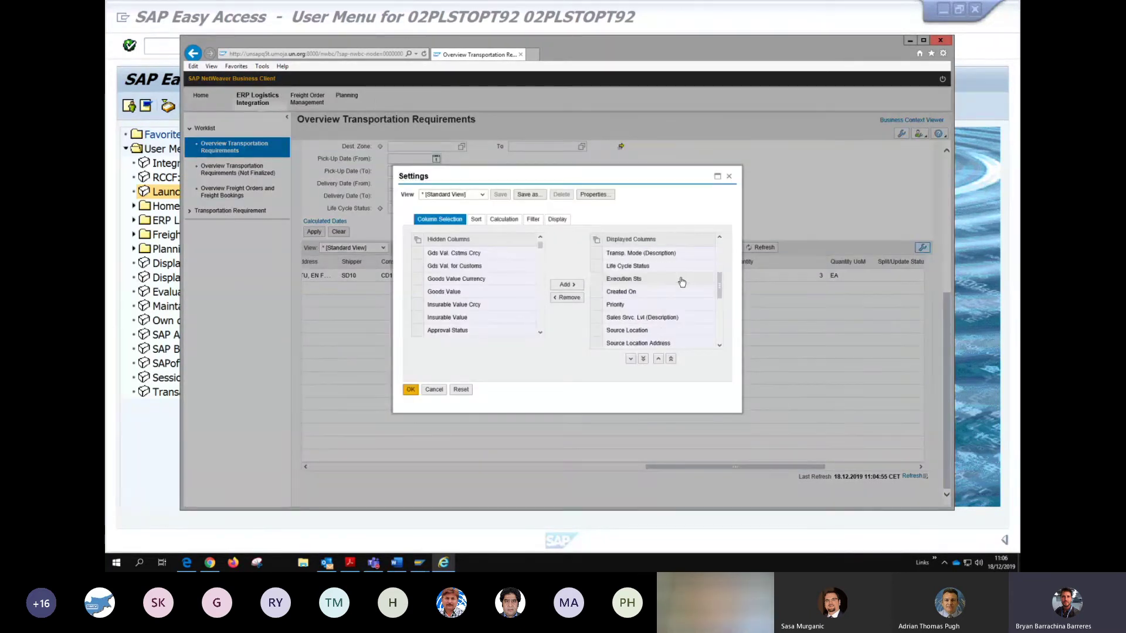
{"action": "scroll", "coordinate": [674, 287], "scroll_direction": "down", "scroll_amount": 2}
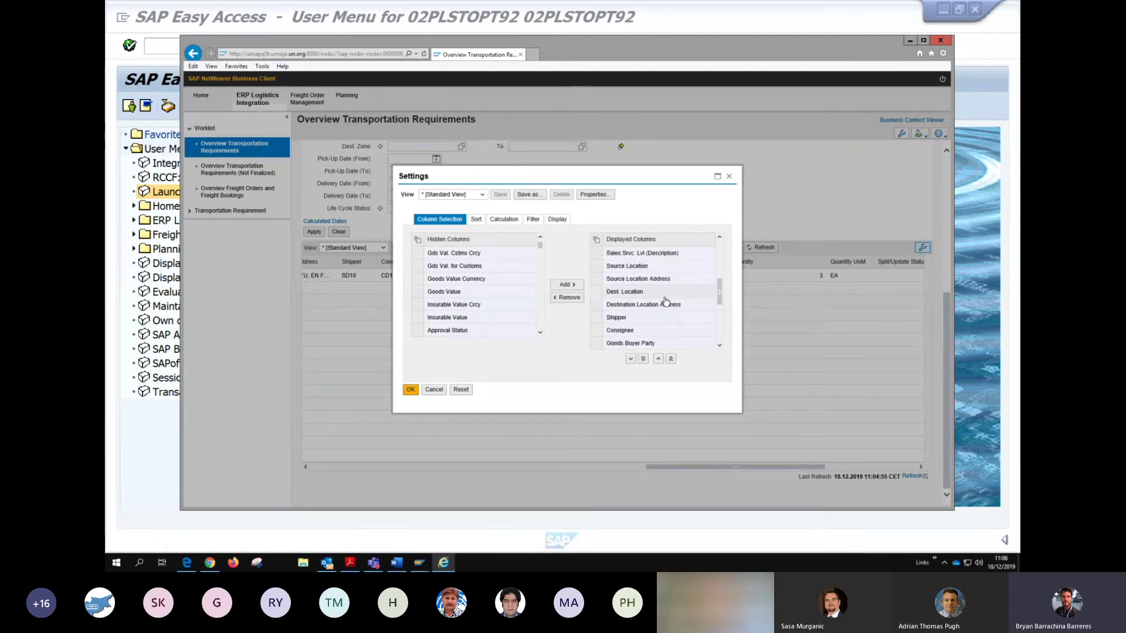
{"action": "scroll", "coordinate": [661, 320], "scroll_direction": "down", "scroll_amount": 1}
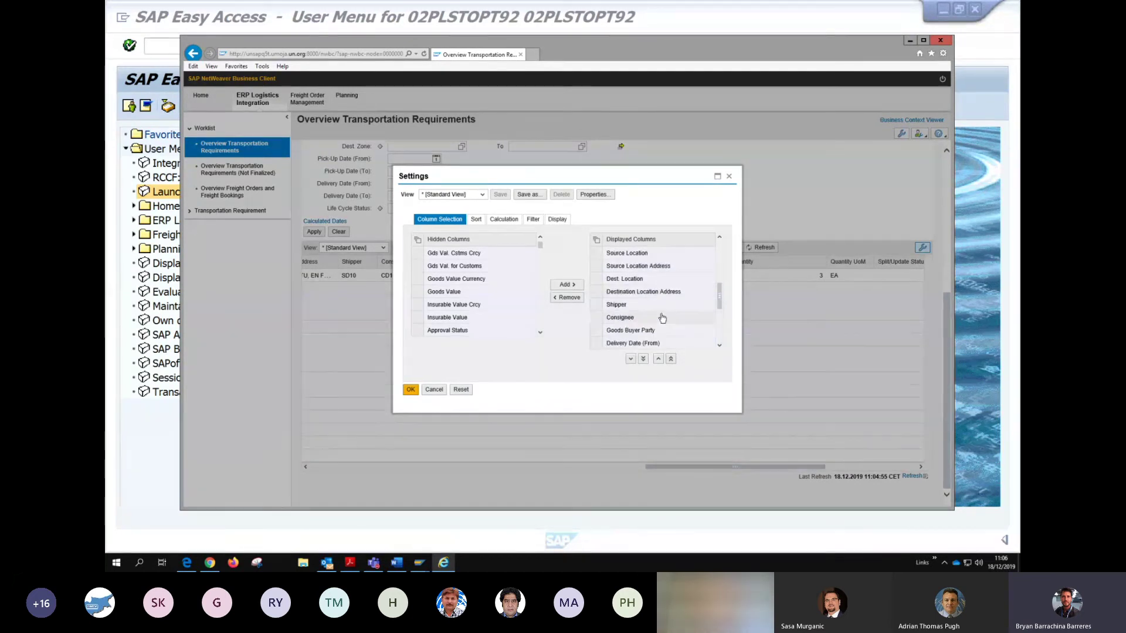
{"action": "scroll", "coordinate": [636, 258], "scroll_direction": "down", "scroll_amount": 1}
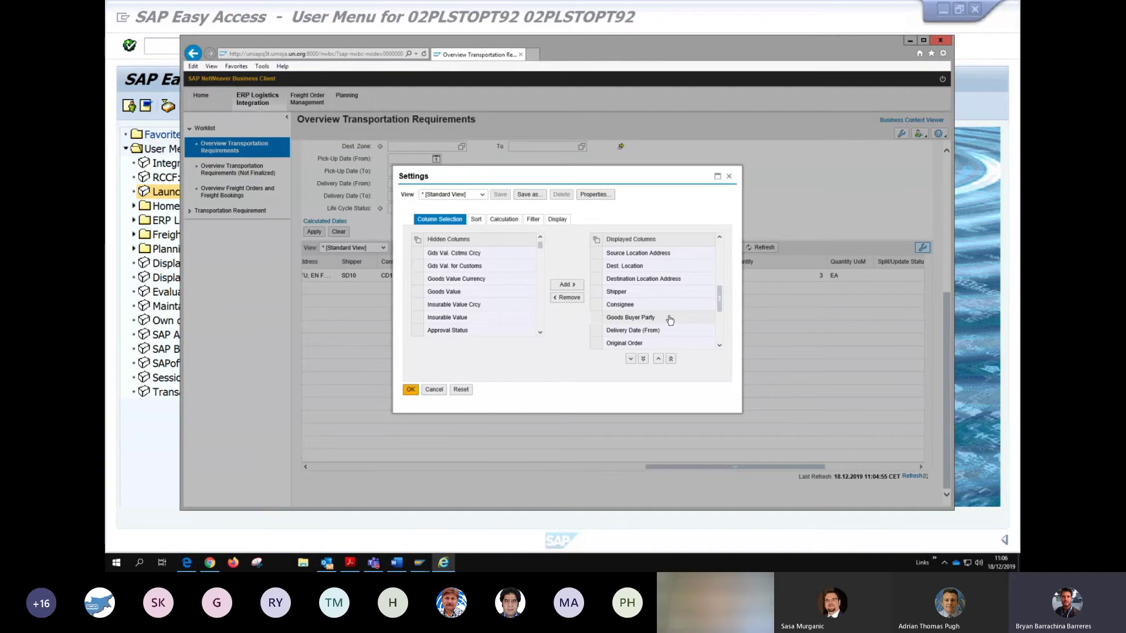
{"action": "scroll", "coordinate": [670, 320], "scroll_direction": "down", "scroll_amount": 1}
{"action": "left_click", "coordinate": [599, 330]}
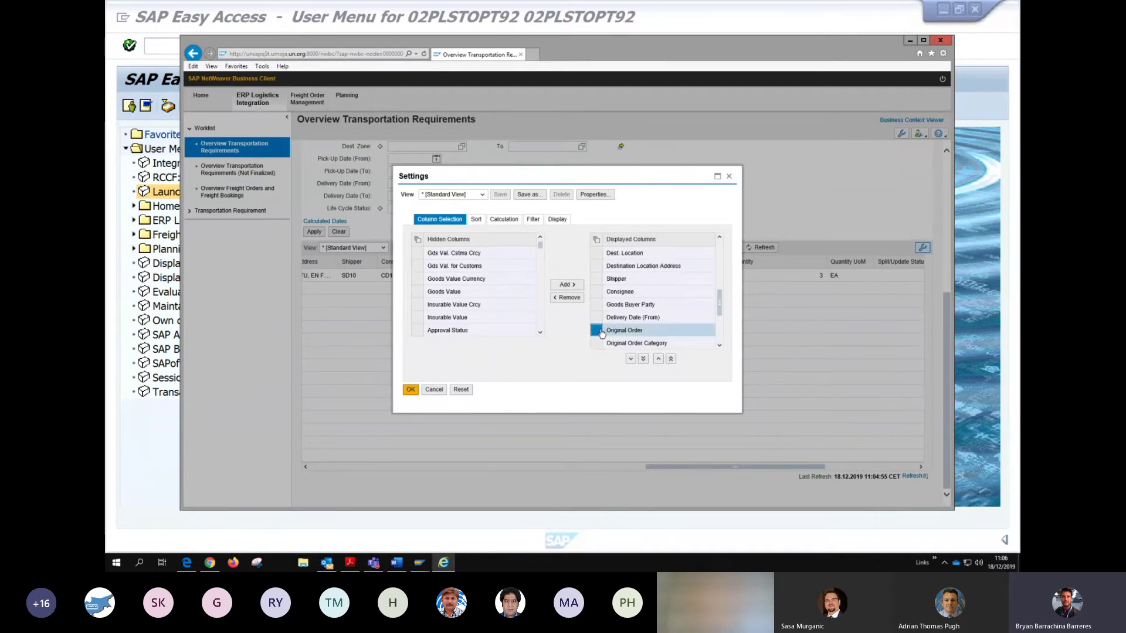
{"action": "left_click", "coordinate": [671, 359]}
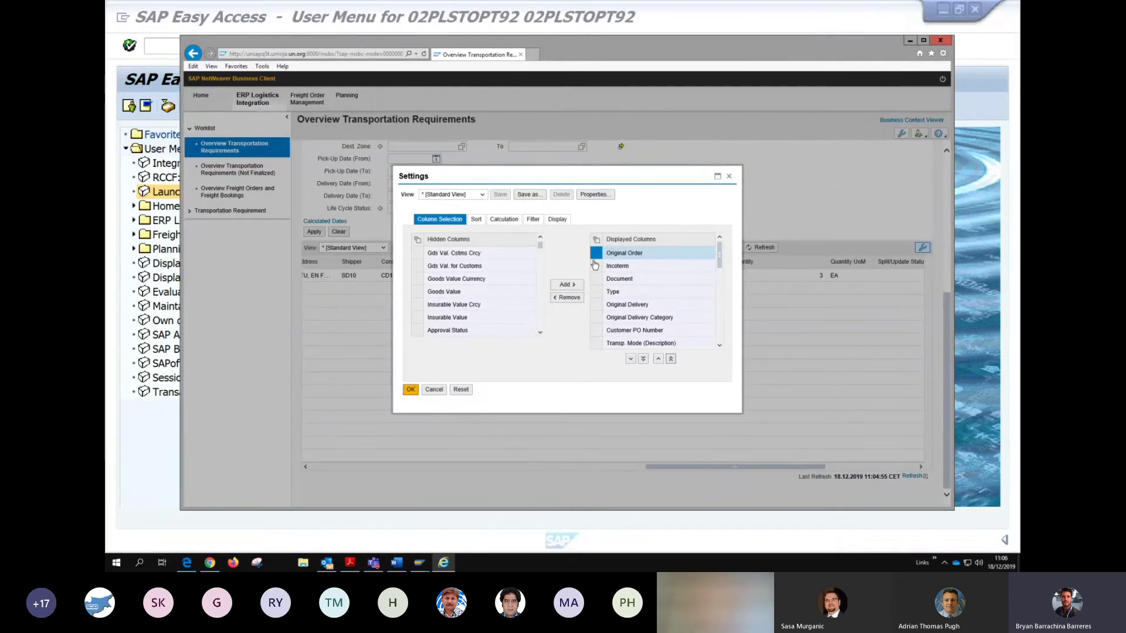
- Try to filter the hidden columns with the user-defined text "PAcking"
{"action": "left_click", "coordinate": [479, 242]}
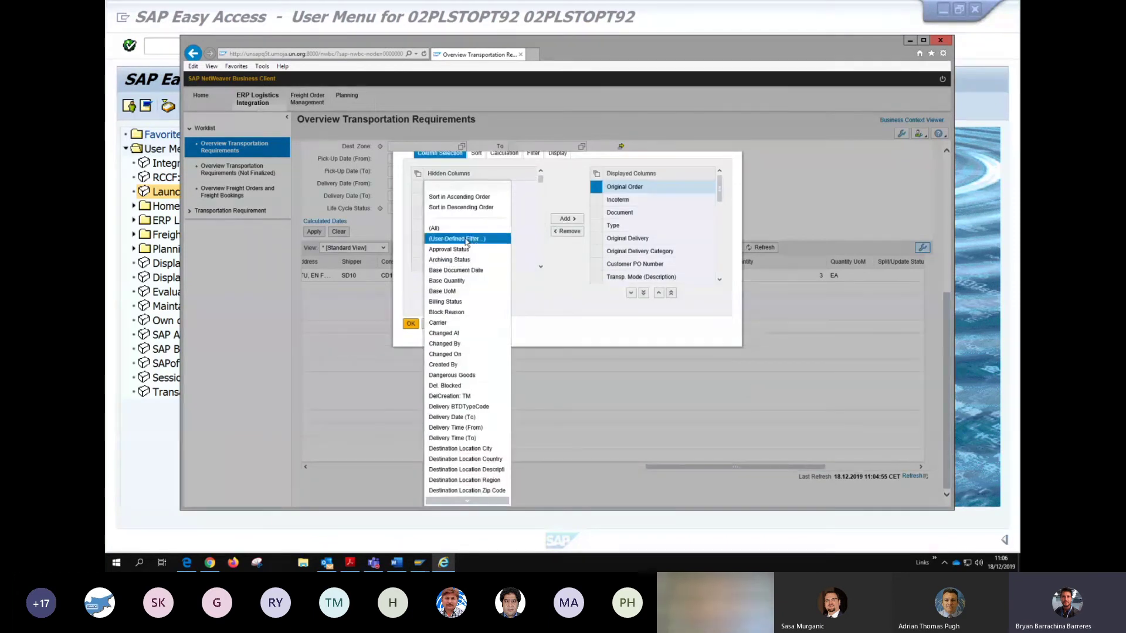
{"action": "left_click", "coordinate": [466, 240]}
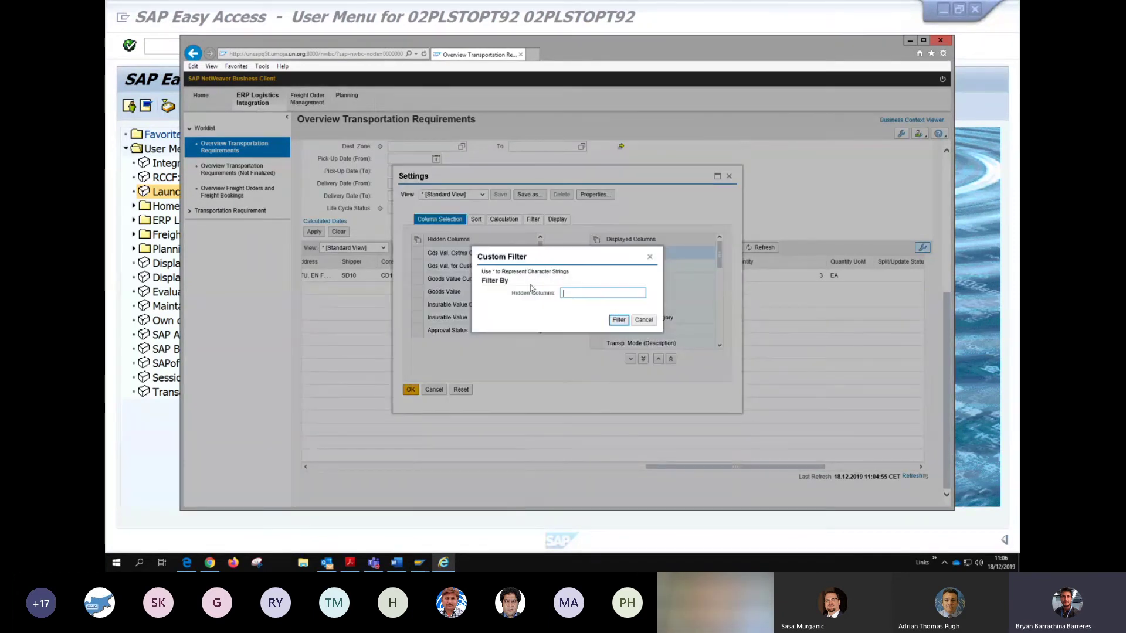
{"action": "type", "text": "PAcking"}
{"action": "left_click", "coordinate": [619, 321]}
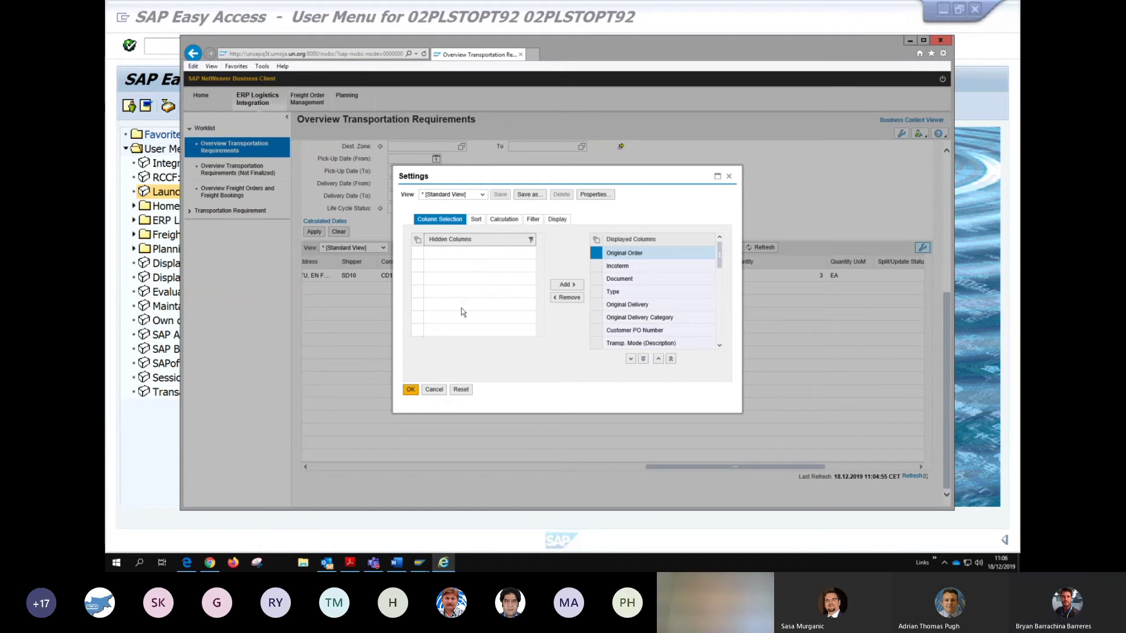
- Filter the hidden columns by the predefined value Packing Status
{"action": "left_click", "coordinate": [473, 240]}
{"action": "scroll", "coordinate": [476, 276], "scroll_direction": "down", "scroll_amount": 3}
{"action": "scroll", "coordinate": [476, 290], "scroll_direction": "down", "scroll_amount": 9}
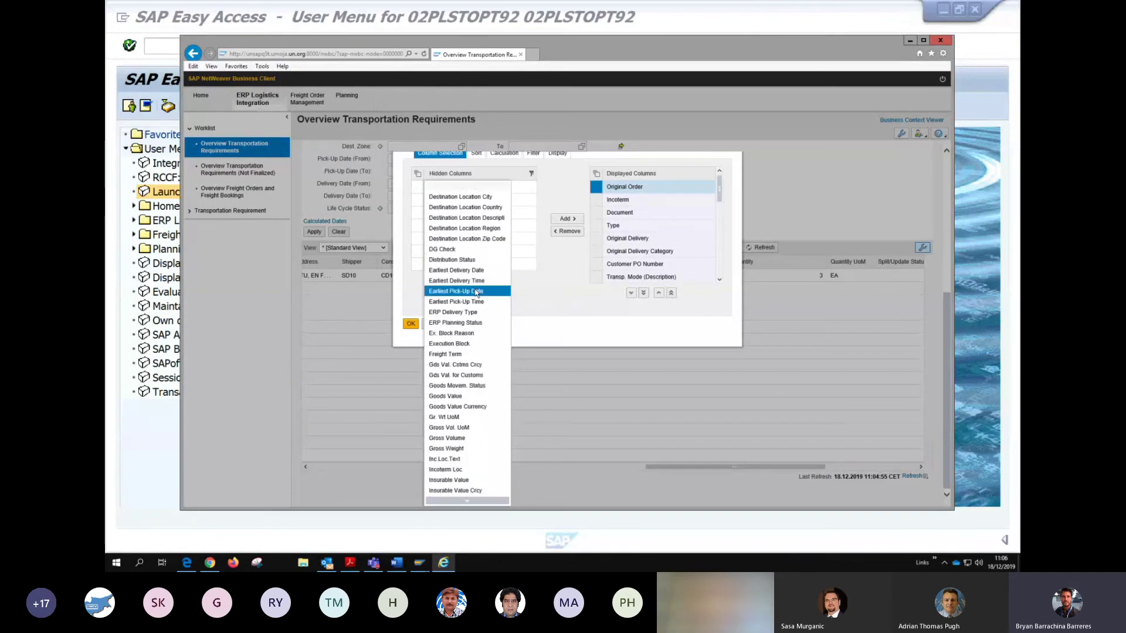
{"action": "scroll", "coordinate": [476, 290], "scroll_direction": "down", "scroll_amount": 4}
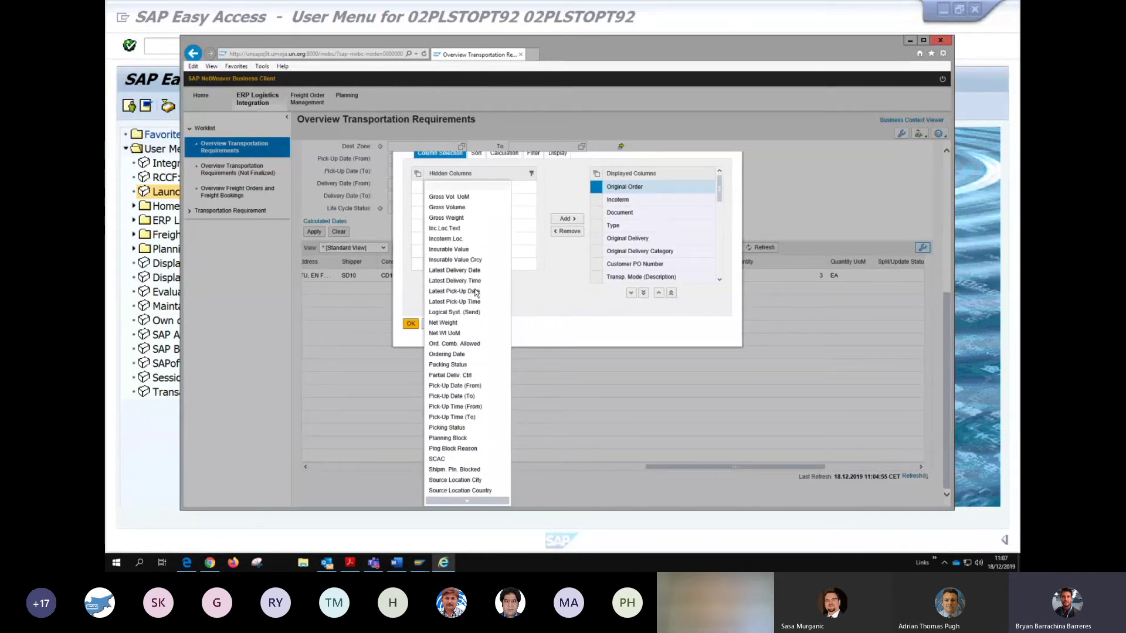
{"action": "left_click", "coordinate": [468, 366]}
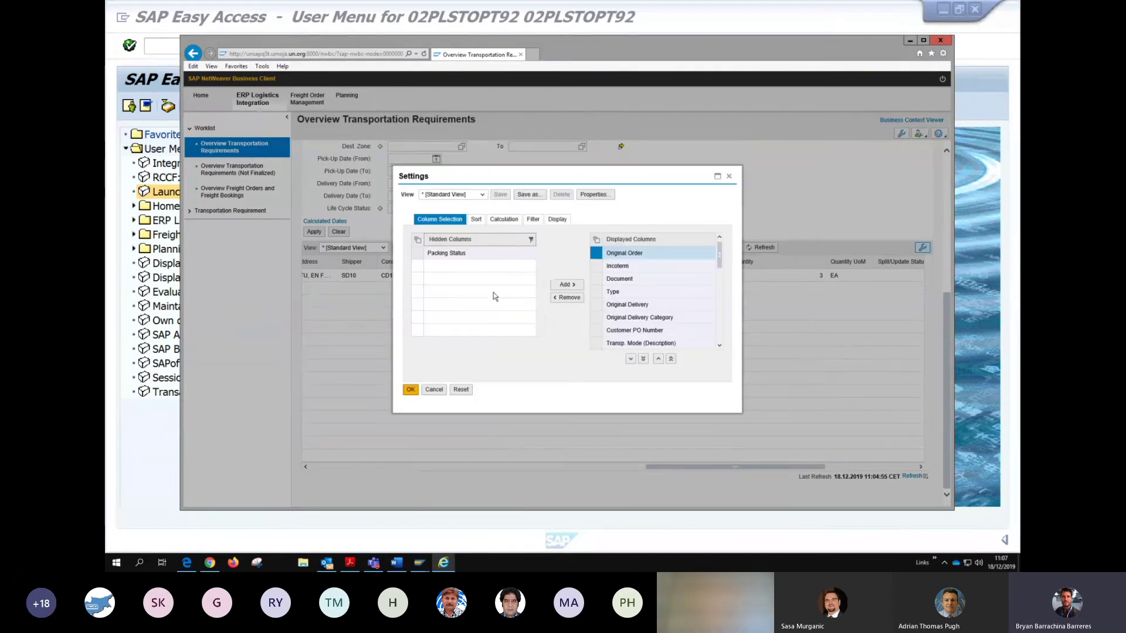
- Add the Packing Status column in front of Original Order and apply the column settings
{"action": "left_click", "coordinate": [487, 255]}
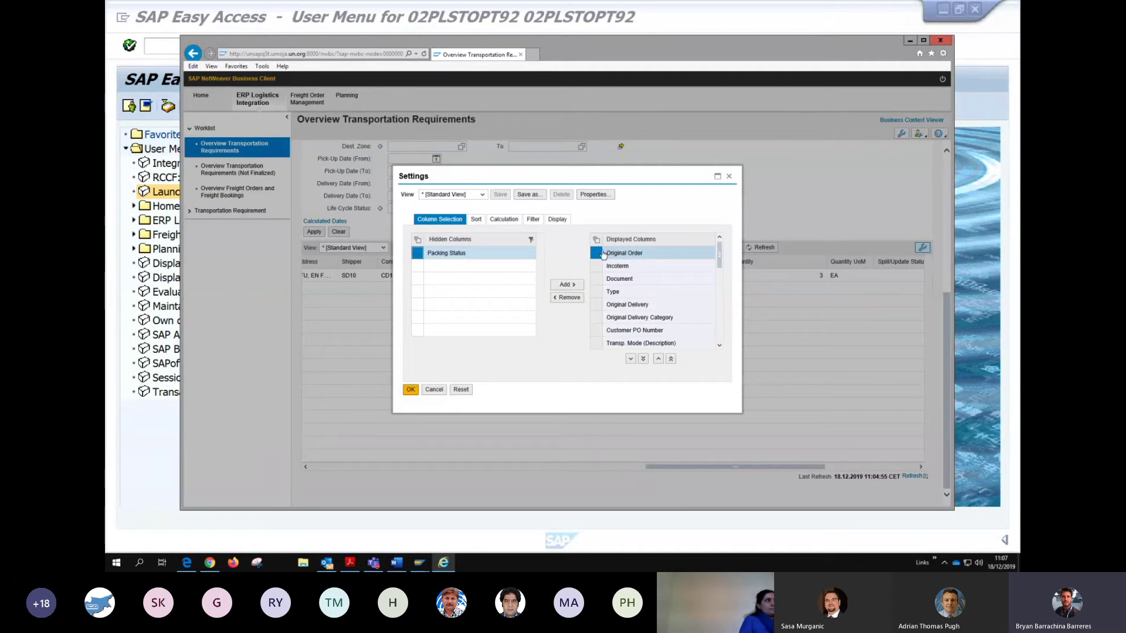
{"action": "left_click", "coordinate": [596, 265]}
{"action": "left_click", "coordinate": [596, 278]}
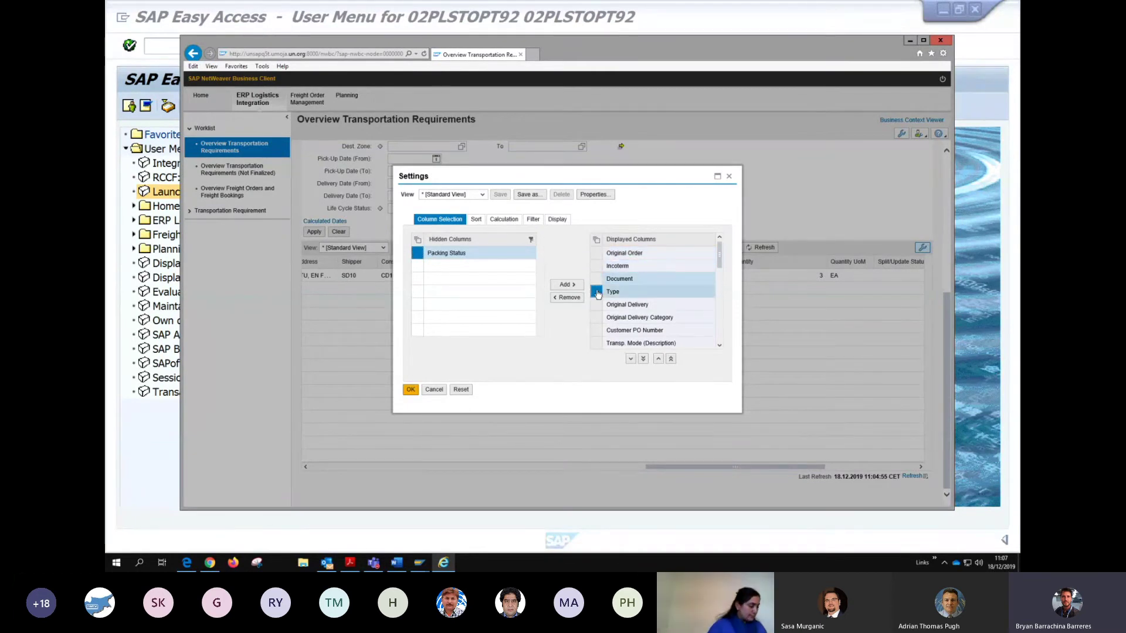
{"action": "left_click", "coordinate": [596, 291]}
{"action": "left_click", "coordinate": [596, 252]}
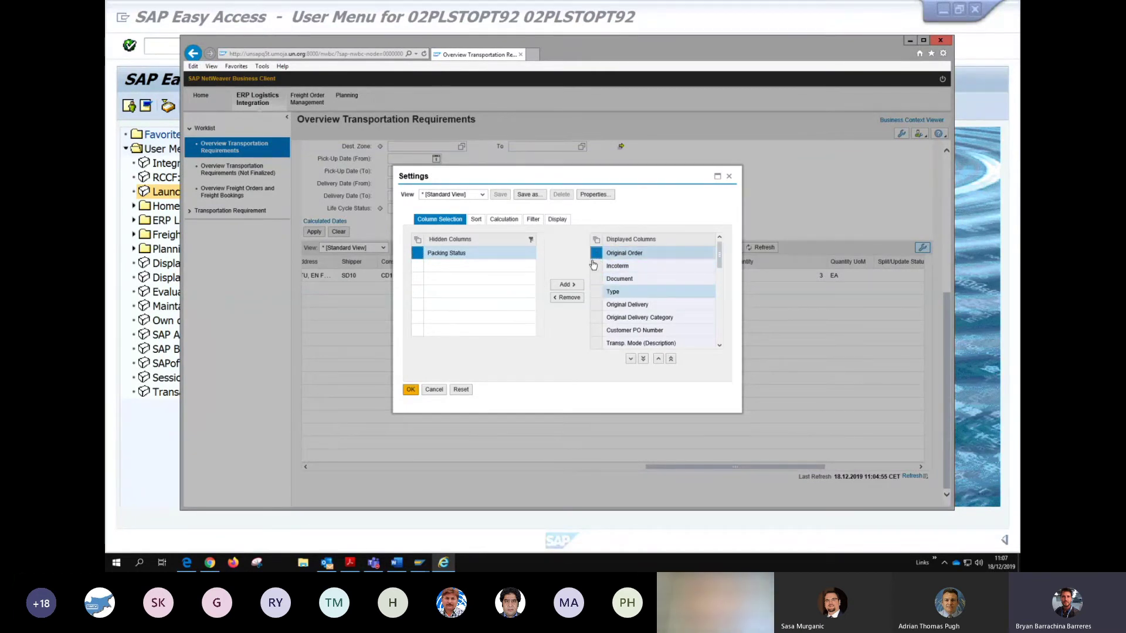
{"action": "left_click", "coordinate": [567, 285]}
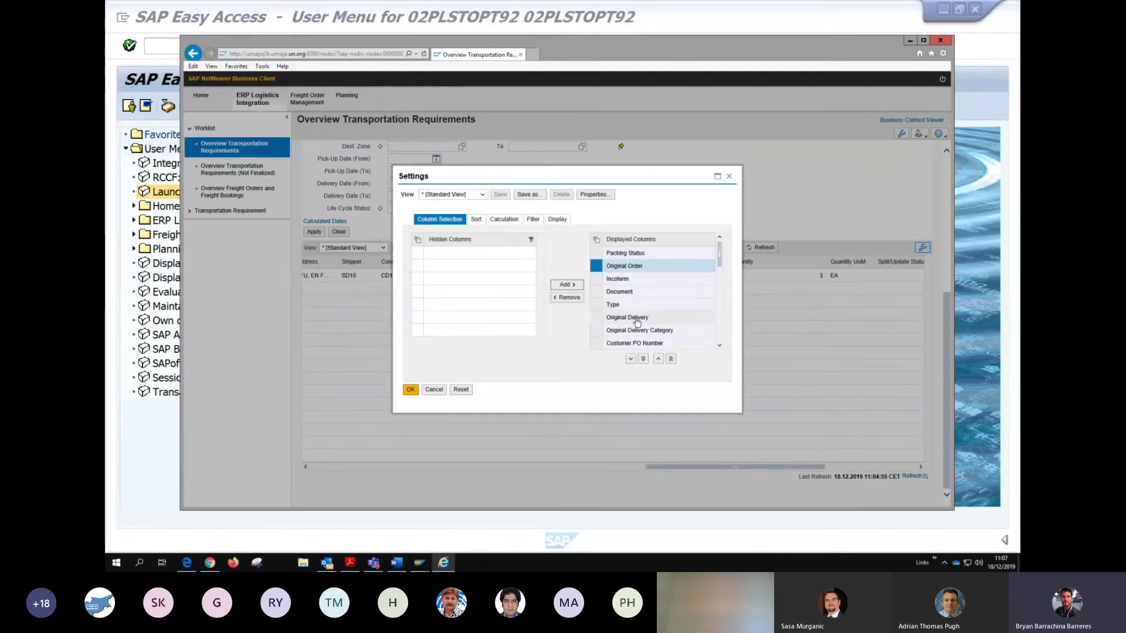
{"action": "left_click", "coordinate": [411, 391]}
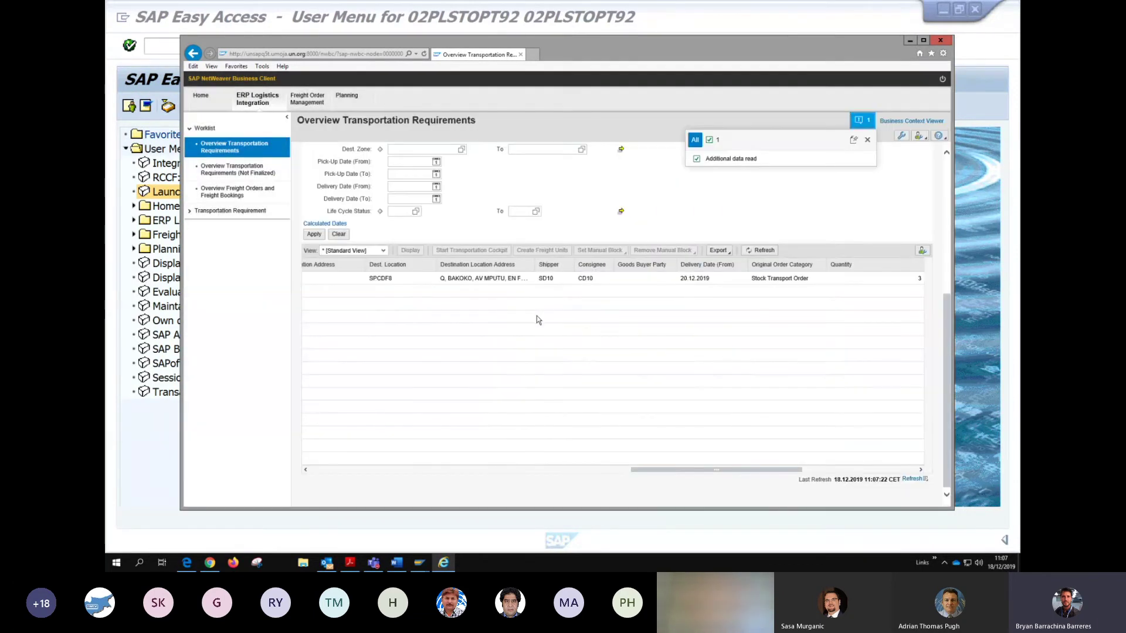
- Open the transportation requirement document from the results row and check the STO and outbound delivery references in its title
{"action": "left_click_drag", "start_coordinate": [629, 470], "coordinate": [321, 472]}
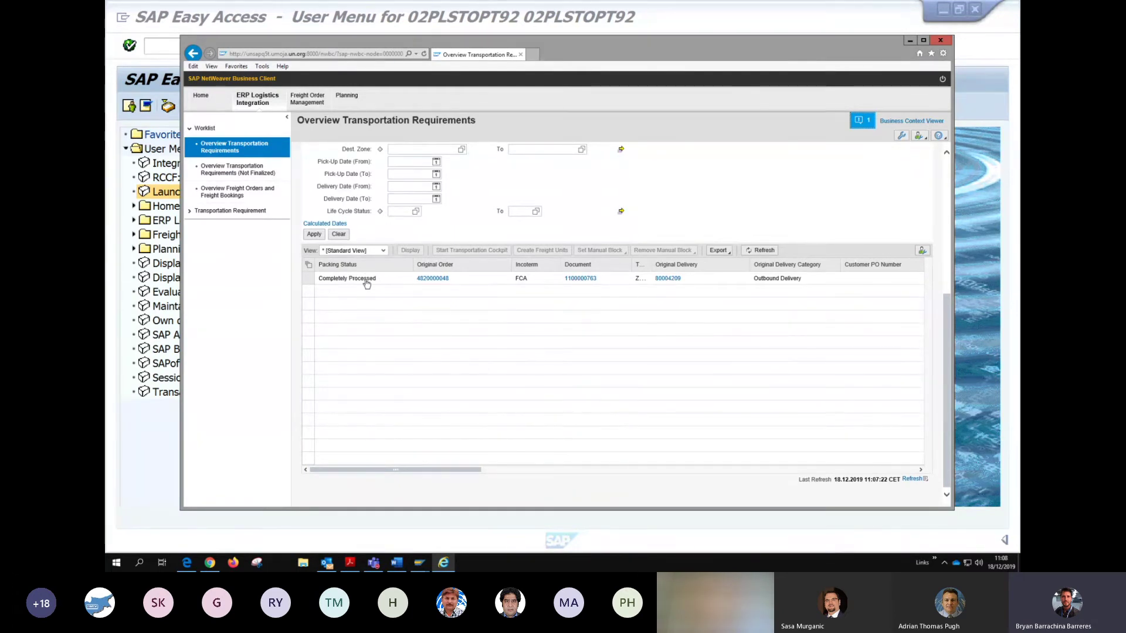
{"action": "left_click", "coordinate": [581, 279]}
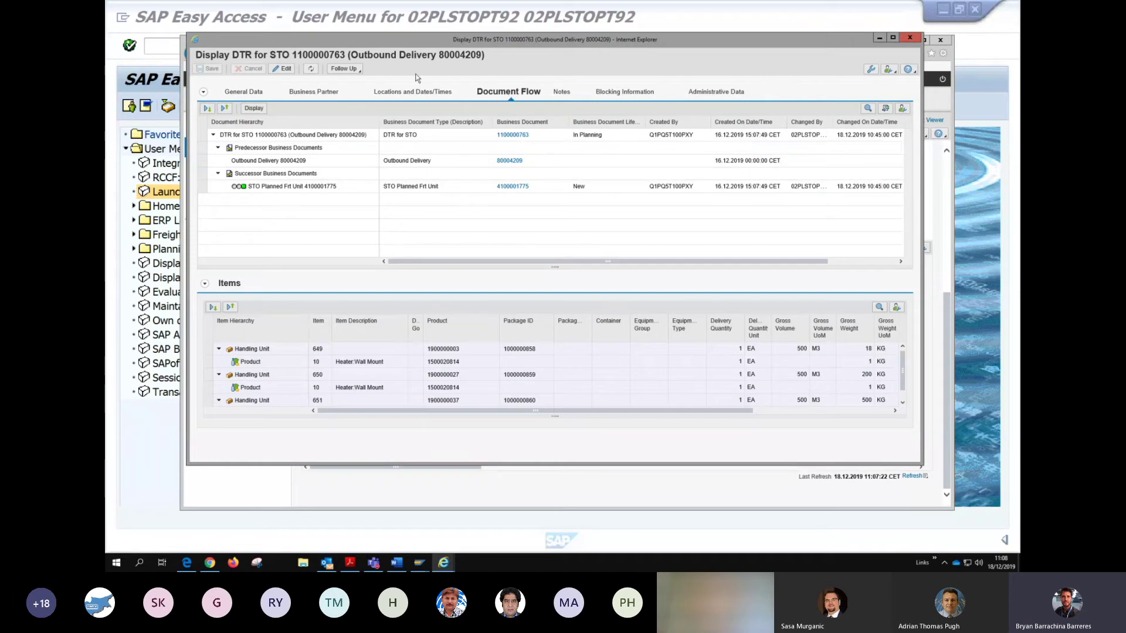
{"action": "left_click_drag", "start_coordinate": [289, 54], "coordinate": [488, 59]}
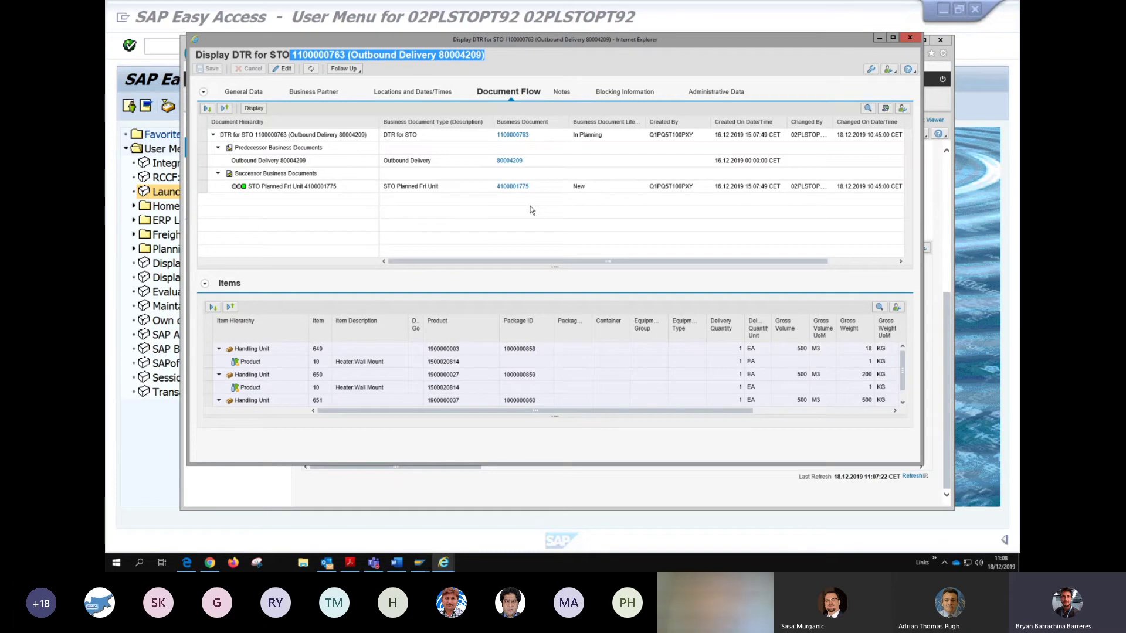
{"action": "double_click", "coordinate": [279, 54]}
{"action": "left_click", "coordinate": [311, 69]}
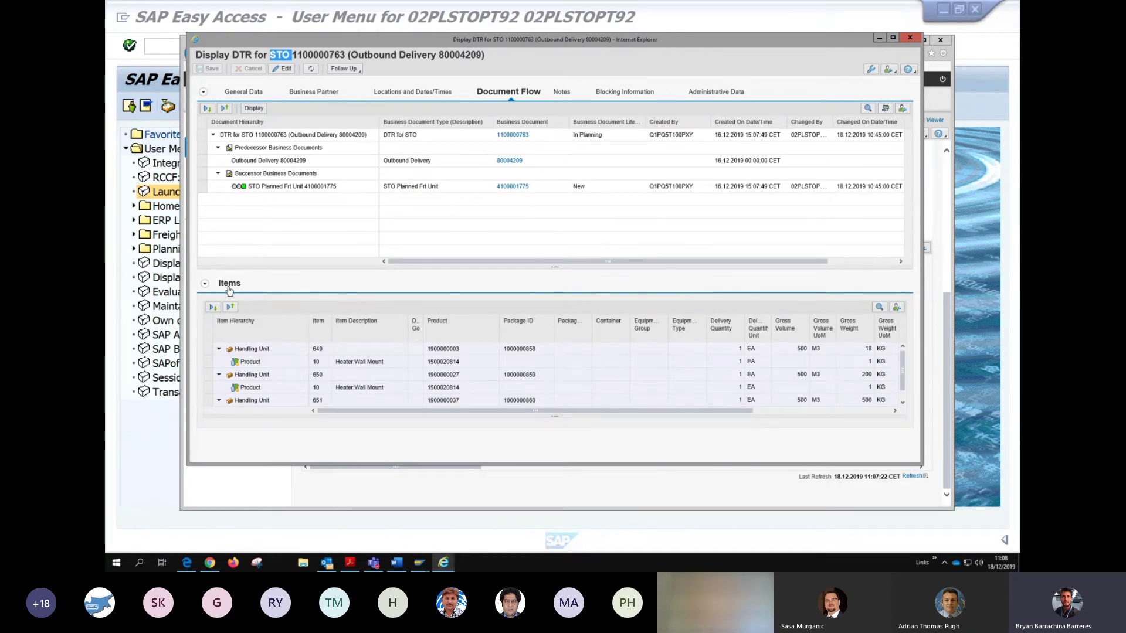
- Enlarge the Items table and collapse handling units 649, 650 and 651 to view only the packages
{"action": "left_click_drag", "start_coordinate": [553, 414], "coordinate": [555, 440]}
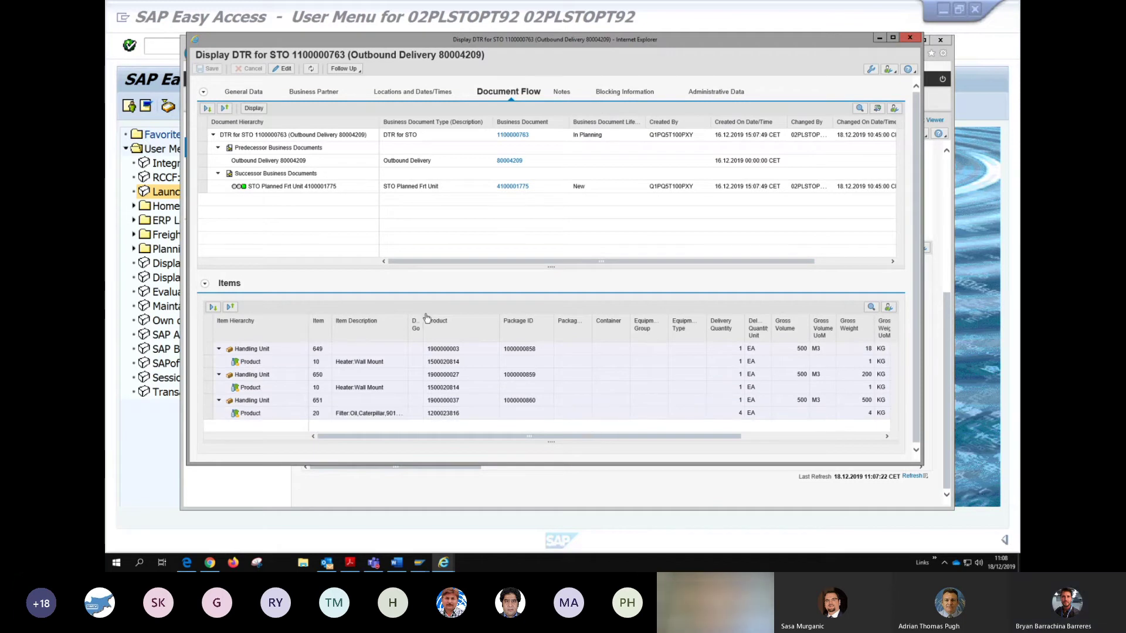
{"action": "left_click", "coordinate": [218, 351]}
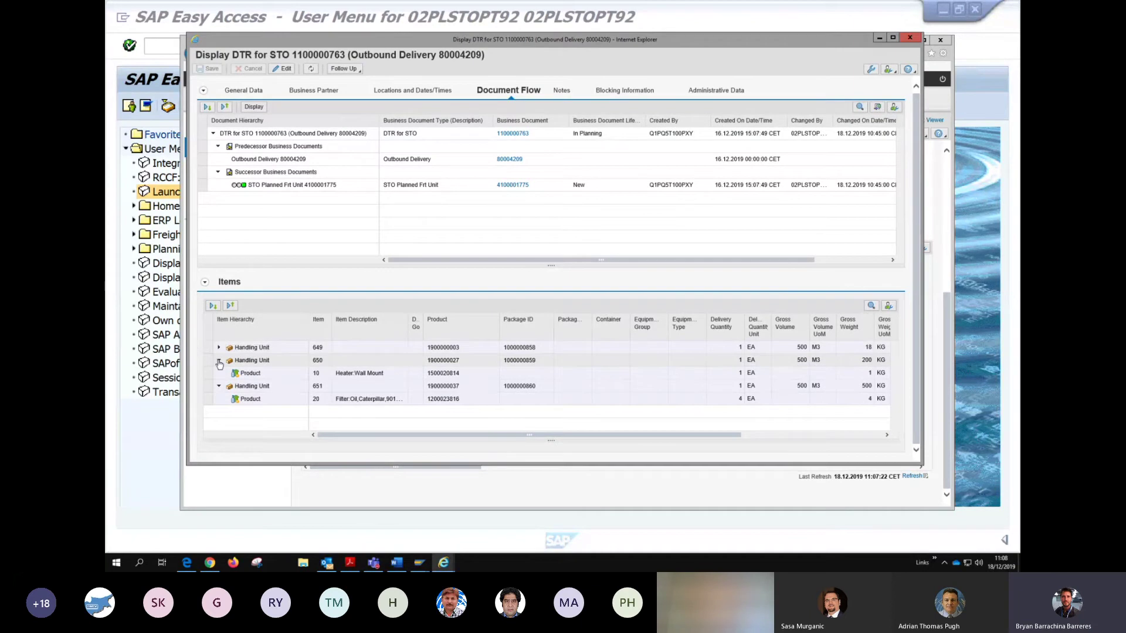
{"action": "left_click", "coordinate": [218, 360]}
{"action": "left_click", "coordinate": [218, 375]}
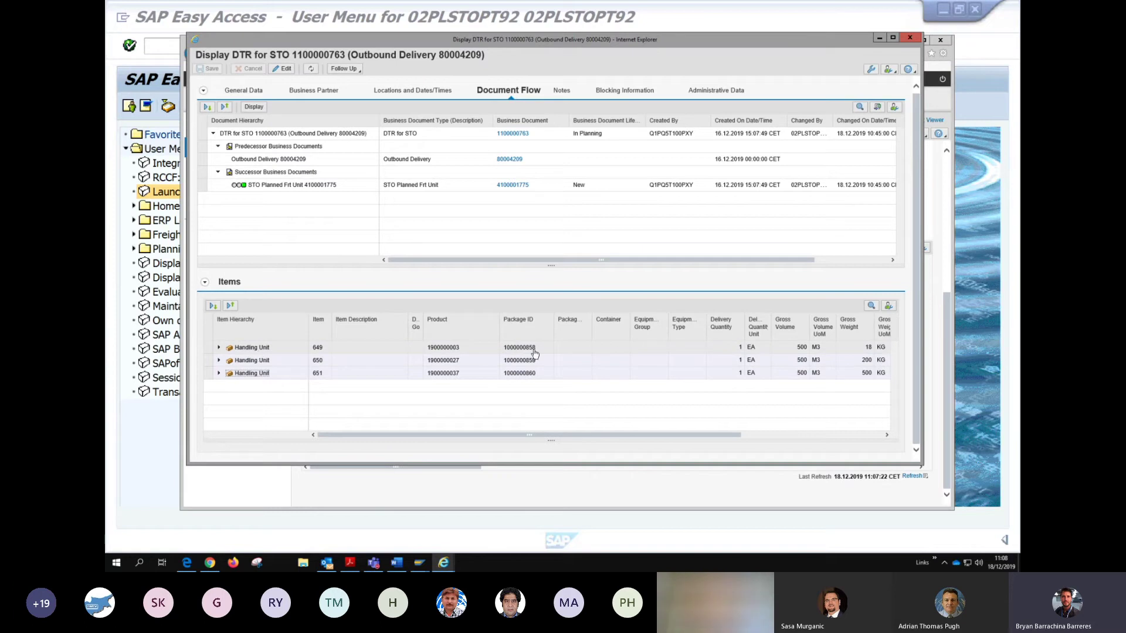
- Expand handling unit 649 in a wider window and compare its weights and dimensions with those of its product
{"action": "left_click", "coordinate": [220, 349]}
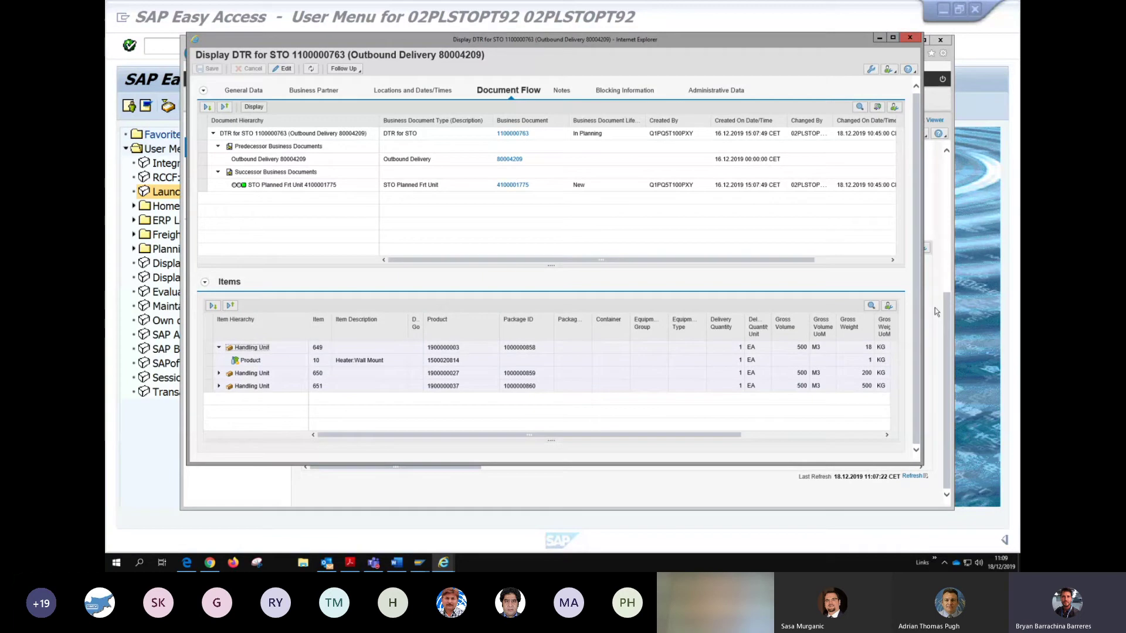
{"action": "left_click_drag", "start_coordinate": [921, 302], "coordinate": [1004, 306]}
{"action": "left_click_drag", "start_coordinate": [836, 437], "coordinate": [884, 432]}
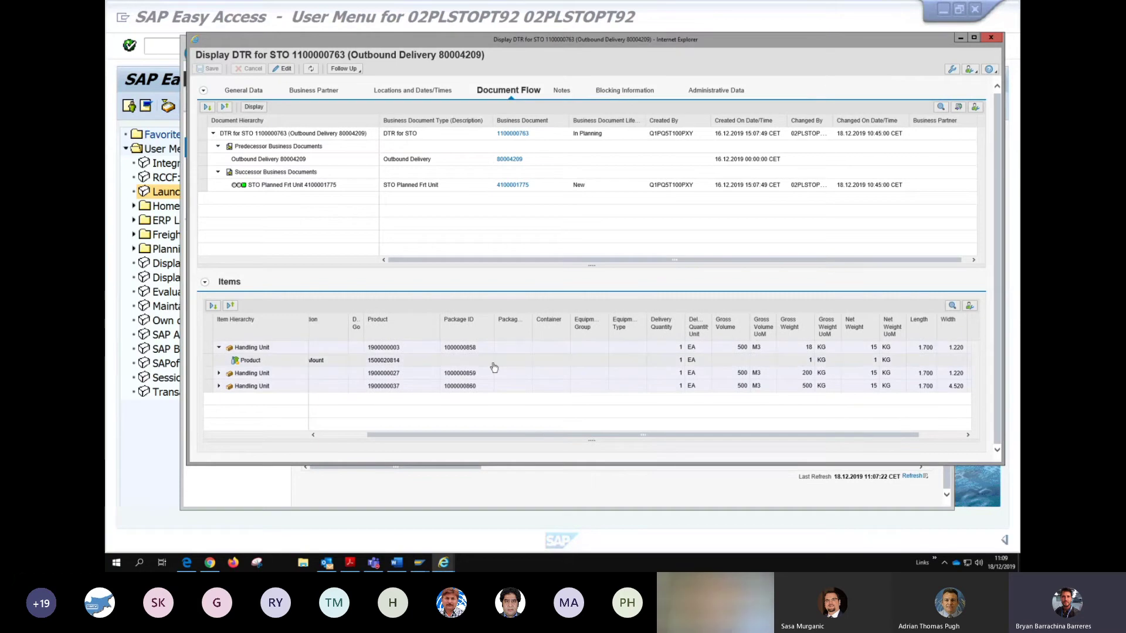
{"action": "left_click", "coordinate": [466, 361]}
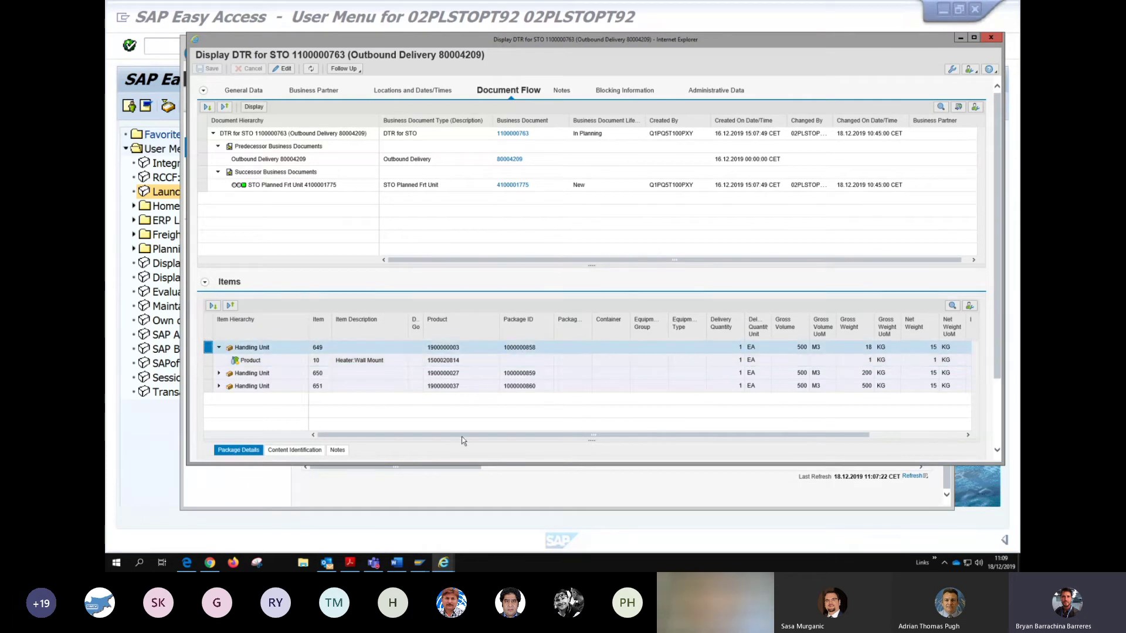
{"action": "left_click_drag", "start_coordinate": [469, 435], "coordinate": [592, 434]}
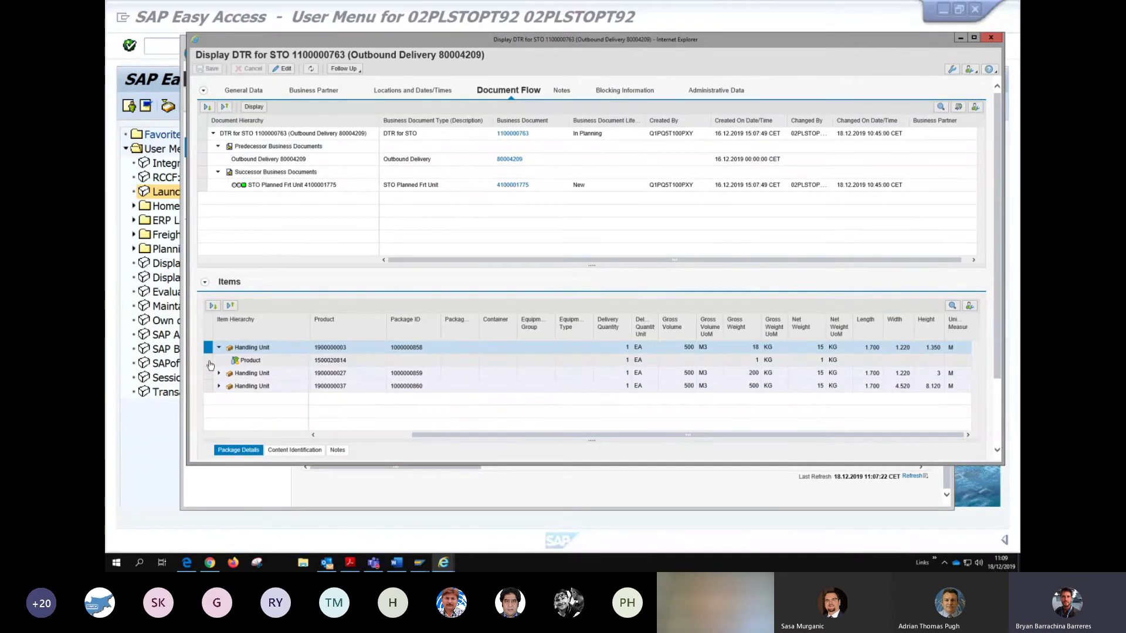
{"action": "left_click", "coordinate": [247, 363]}
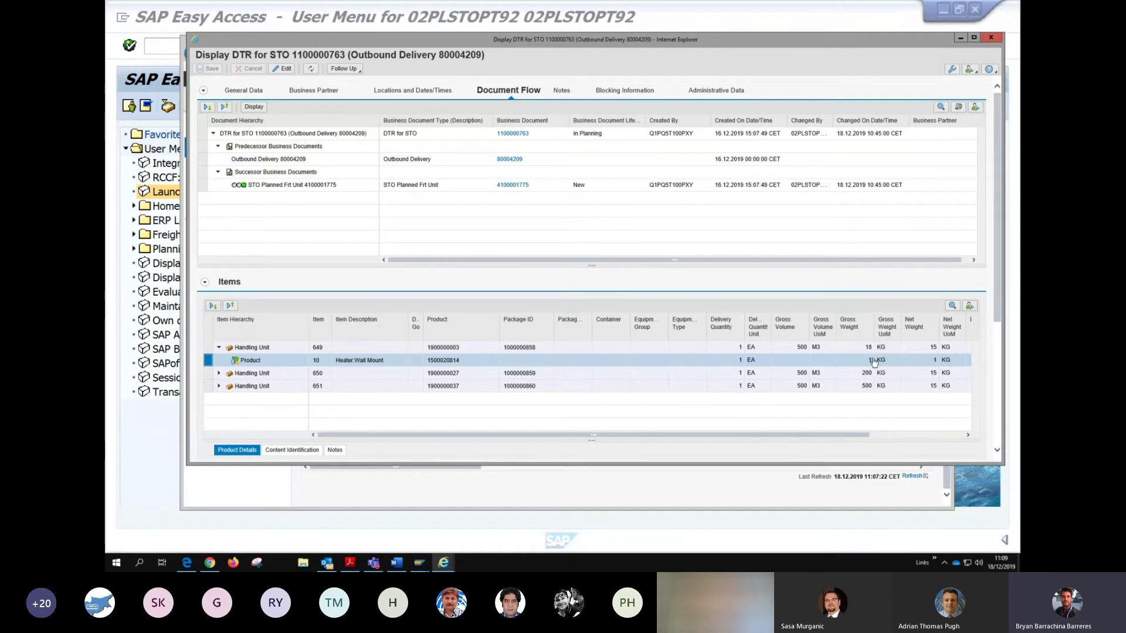
{"action": "left_click", "coordinate": [209, 348]}
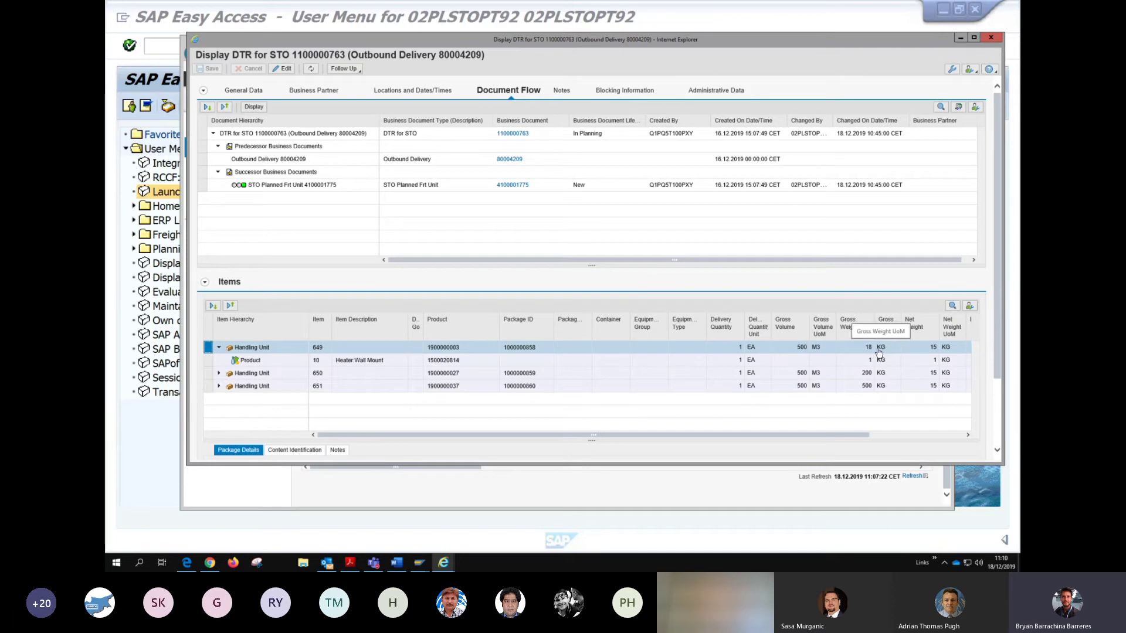
- Expand handling units 650 and 651, and display the product details of the item under handling unit 649
{"action": "left_click", "coordinate": [219, 373]}
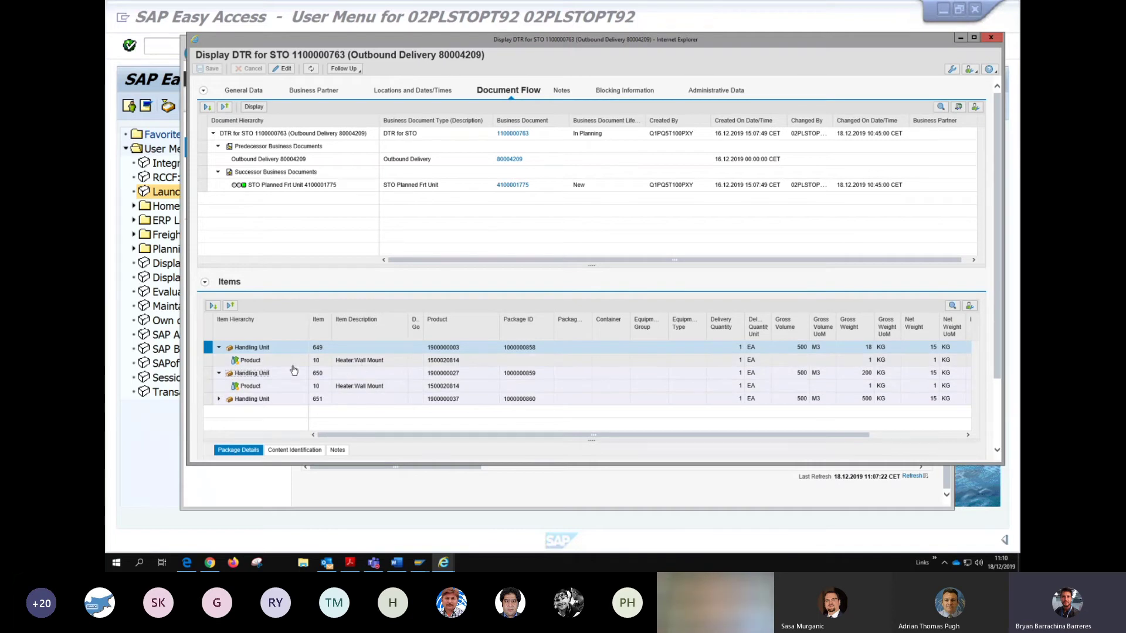
{"action": "left_click", "coordinate": [218, 400]}
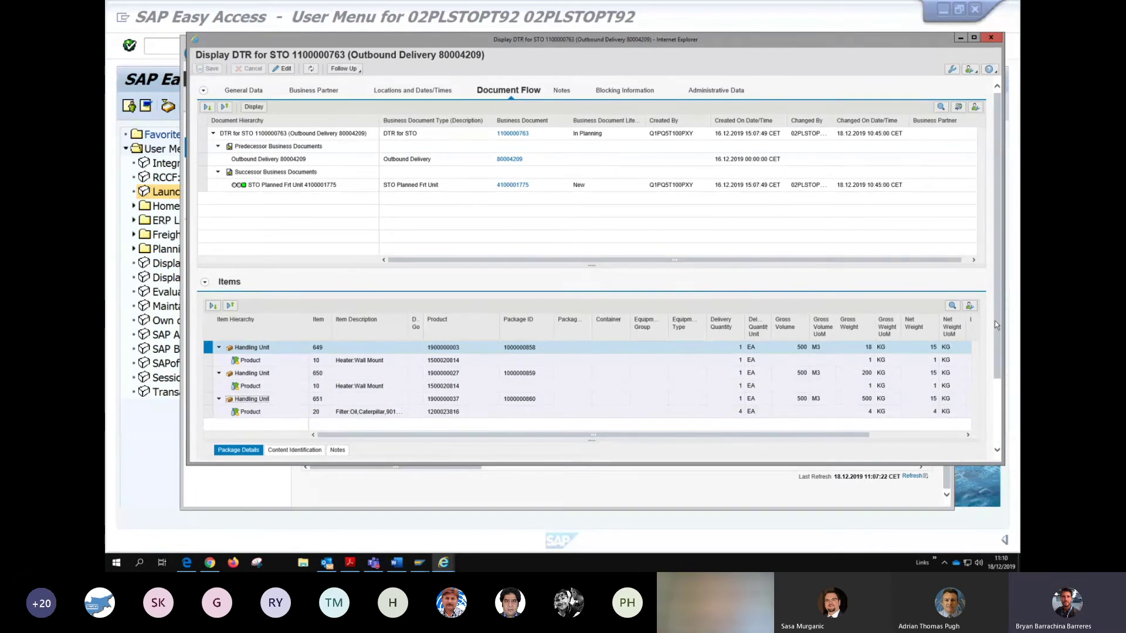
{"action": "left_click_drag", "start_coordinate": [996, 328], "coordinate": [985, 398]}
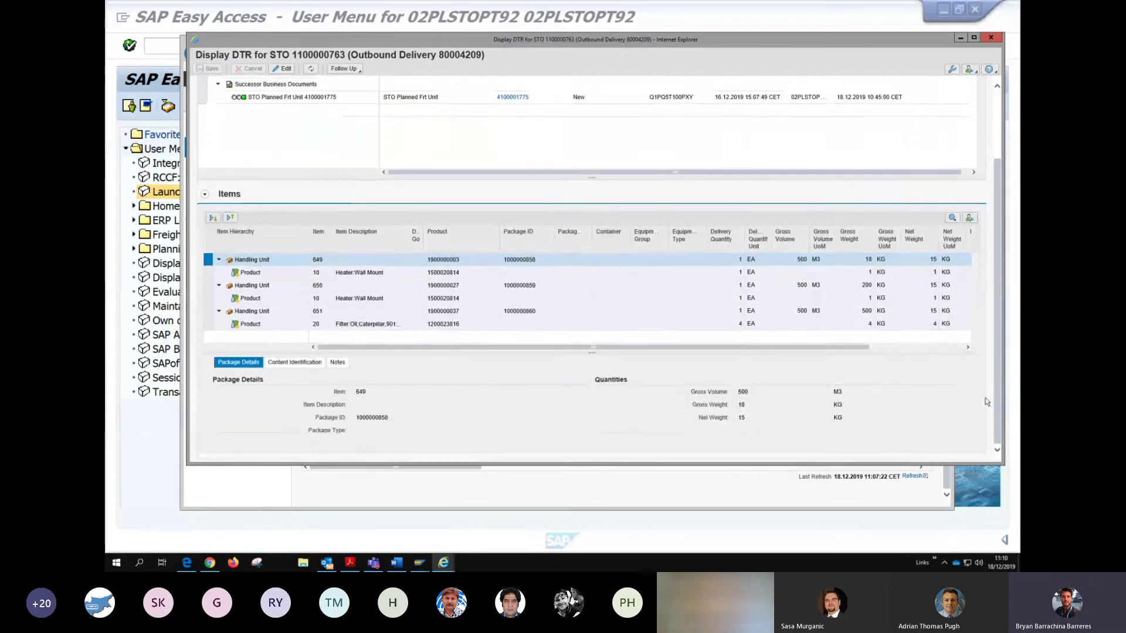
{"action": "left_click", "coordinate": [208, 273]}
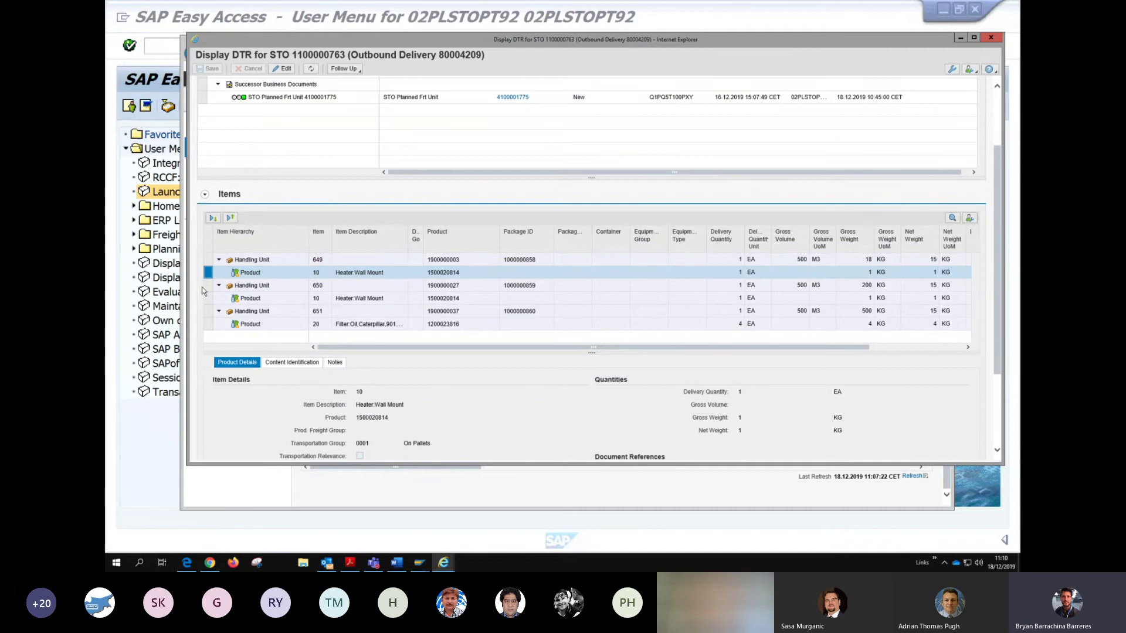
- Enlarge the document window and check the origin business transaction document of the product under handling unit 649
{"action": "left_click", "coordinate": [208, 285]}
{"action": "left_click_drag", "start_coordinate": [542, 465], "coordinate": [544, 521]}
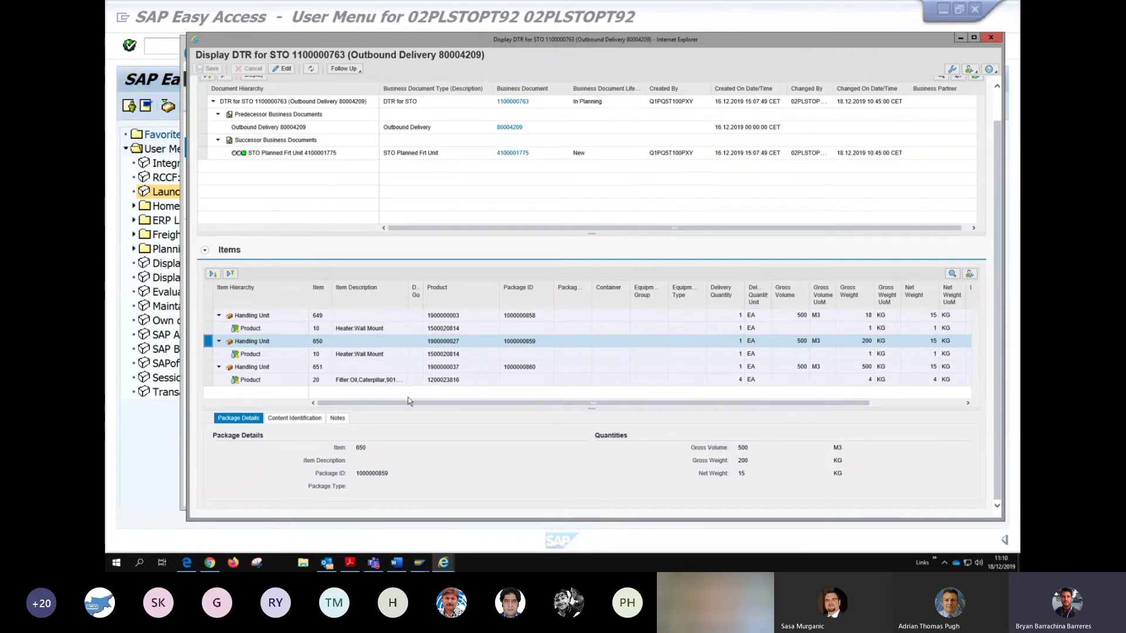
{"action": "left_click", "coordinate": [207, 329]}
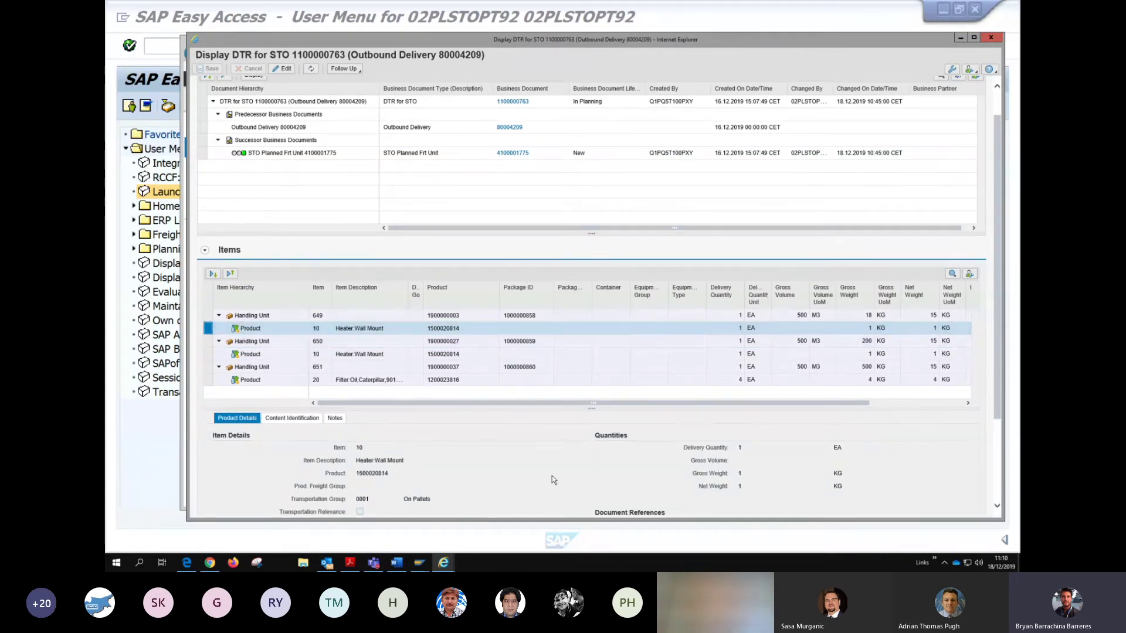
{"action": "scroll", "coordinate": [552, 477], "scroll_direction": "down", "scroll_amount": 2}
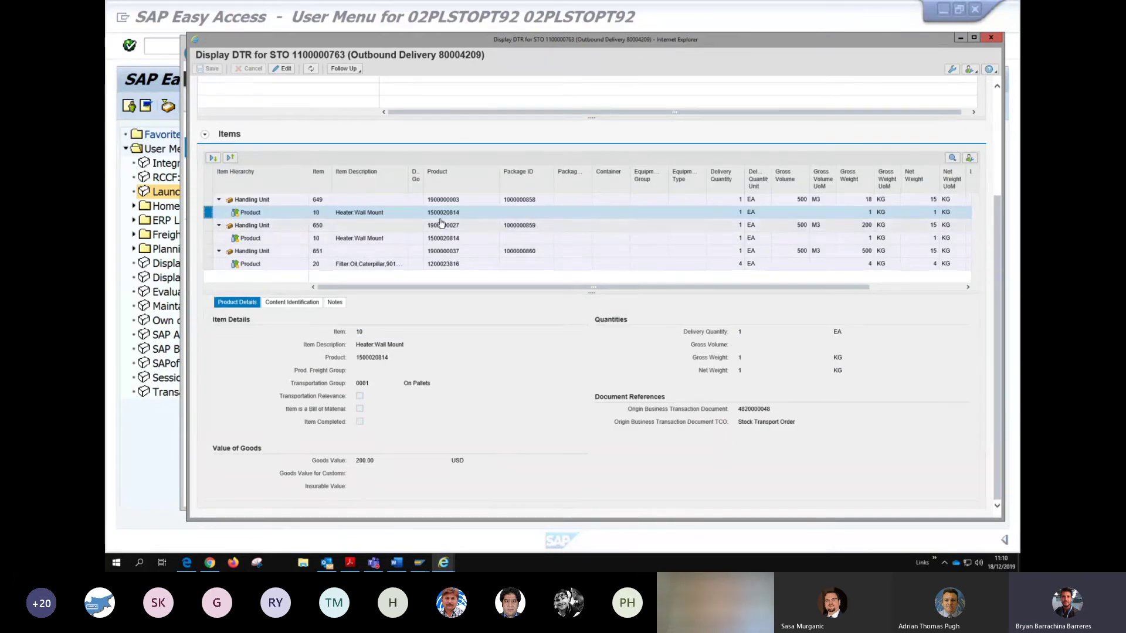
{"action": "double_click", "coordinate": [739, 409]}
{"action": "left_click", "coordinate": [783, 414]}
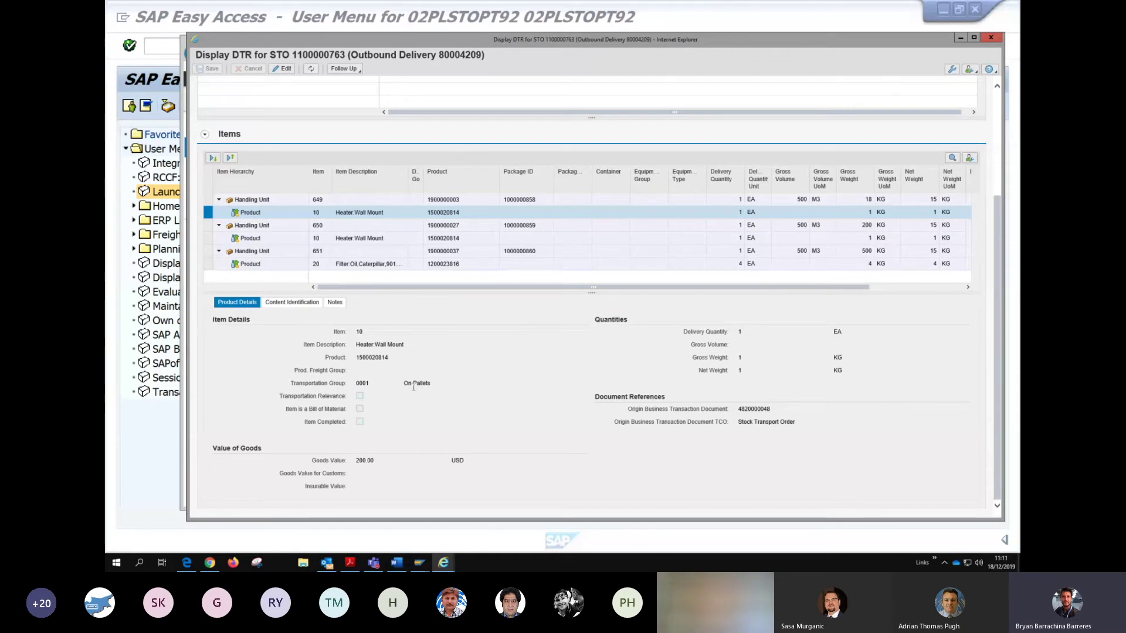
- Check the transportation group and goods value in the details of the product under handling unit 649
{"action": "left_click_drag", "start_coordinate": [404, 384], "coordinate": [444, 384]}
{"action": "left_click", "coordinate": [405, 384]}
{"action": "left_click_drag", "start_coordinate": [406, 384], "coordinate": [516, 445]}
{"action": "left_click_drag", "start_coordinate": [355, 460], "coordinate": [466, 462]}
- Review the content identification, notes and product details of the item under handling unit 650, including its origin document
{"action": "left_click", "coordinate": [208, 238]}
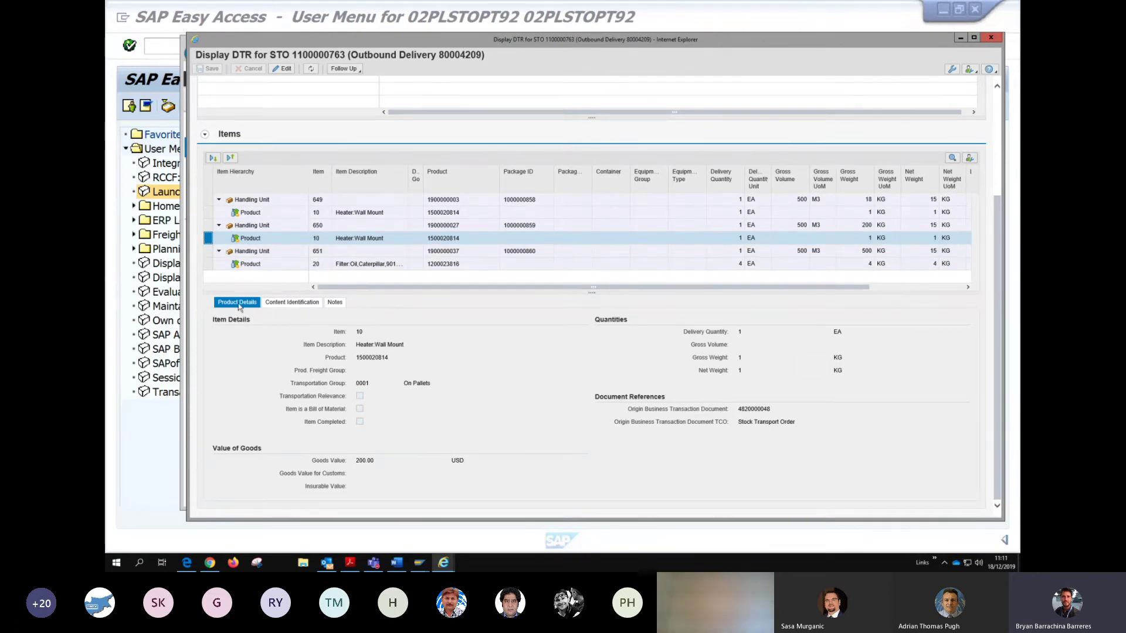
{"action": "left_click", "coordinate": [293, 303]}
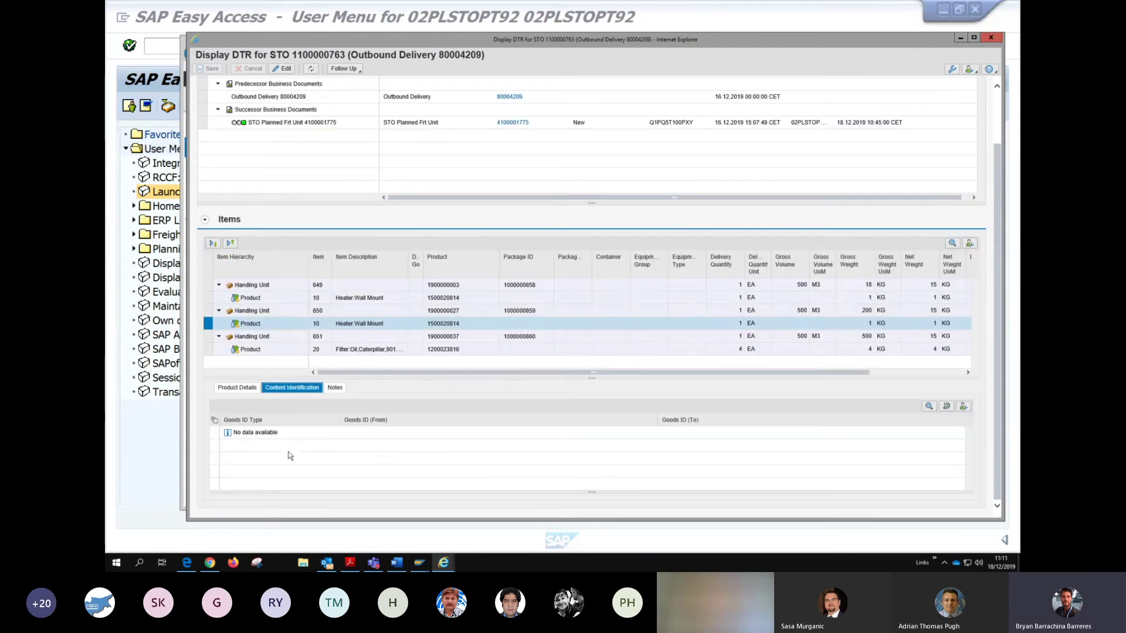
{"action": "left_click", "coordinate": [336, 391]}
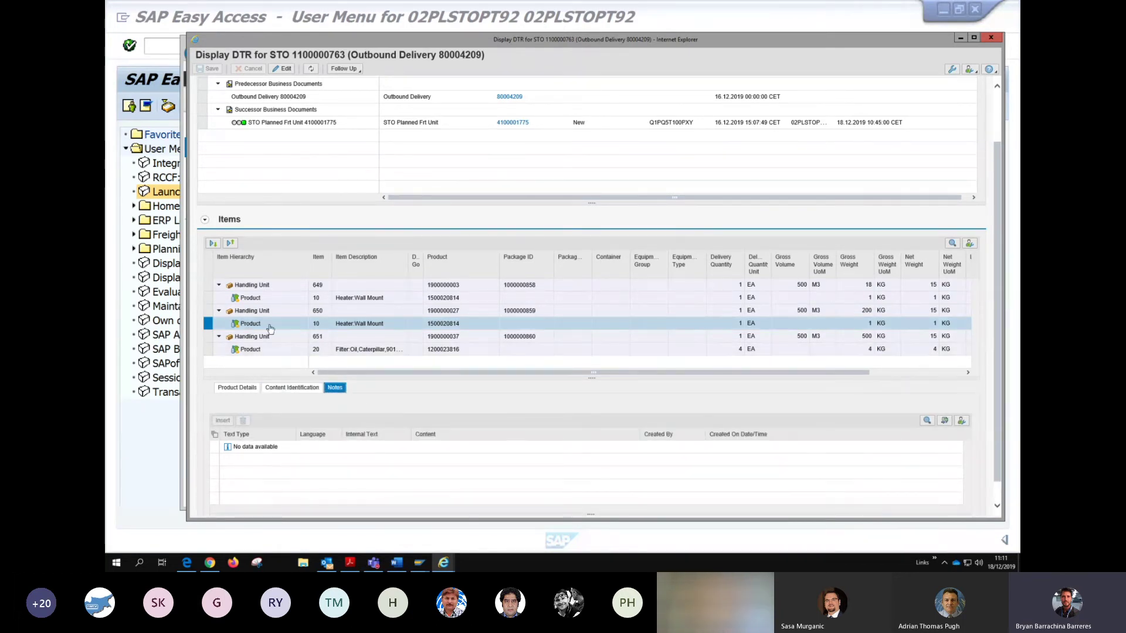
{"action": "left_click", "coordinate": [246, 390]}
{"action": "scroll", "coordinate": [478, 427], "scroll_direction": "down", "scroll_amount": 2}
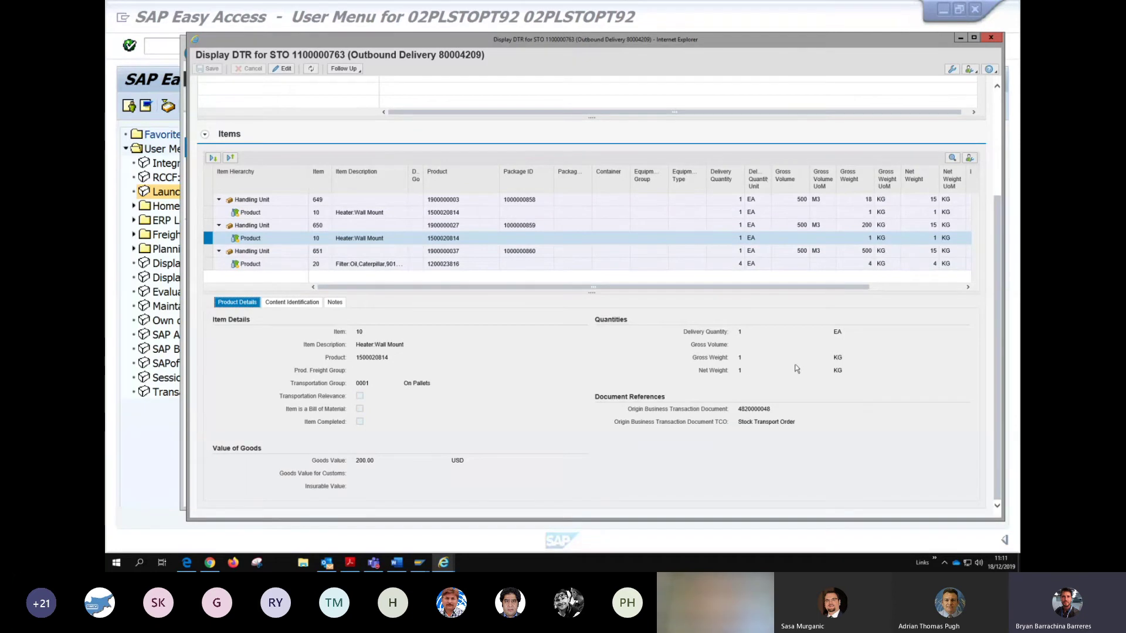
{"action": "left_click_drag", "start_coordinate": [737, 412], "coordinate": [801, 411]}
{"action": "left_click", "coordinate": [775, 344]}
- Close the transportation requirement document and start the Transportation Cockpit for its row in the overview
{"action": "left_click", "coordinate": [375, 199]}
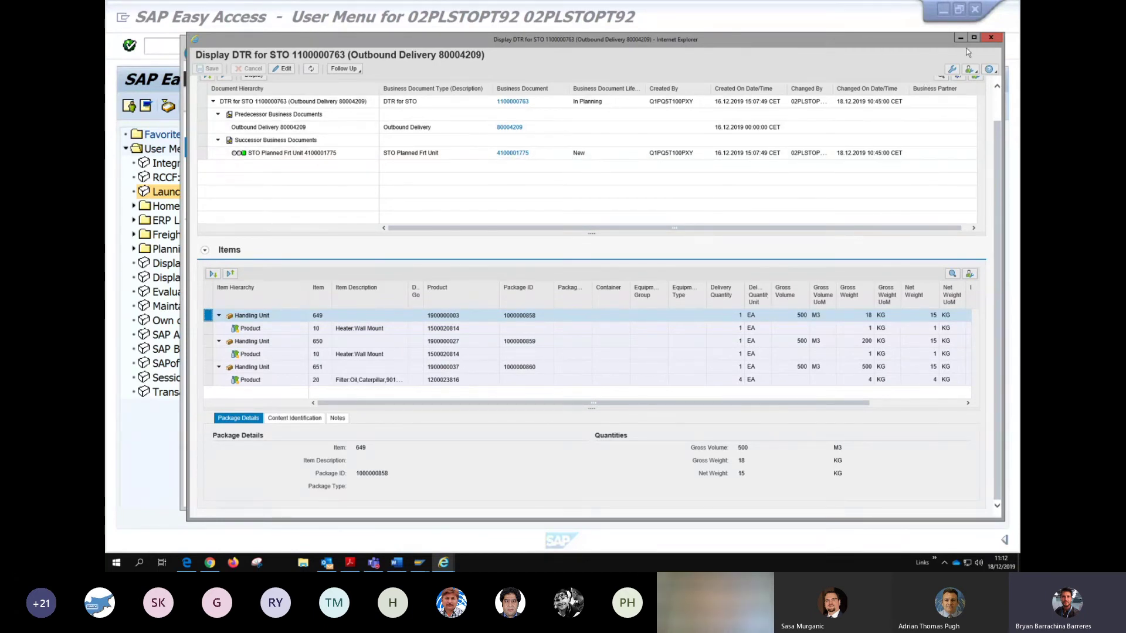
{"action": "left_click", "coordinate": [988, 40]}
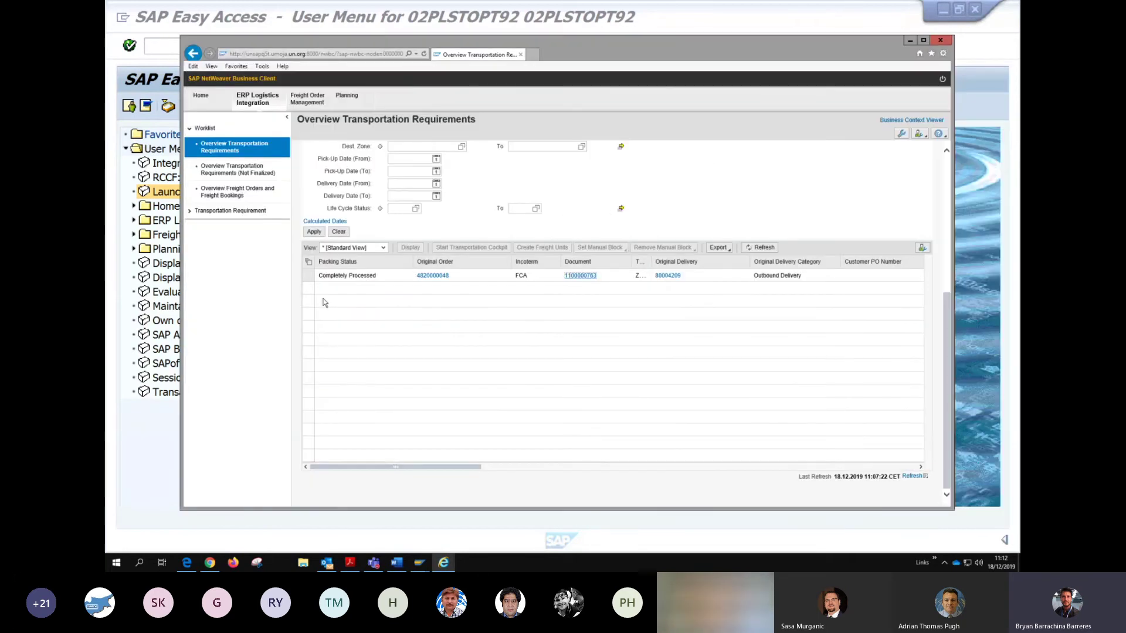
{"action": "left_click", "coordinate": [309, 276]}
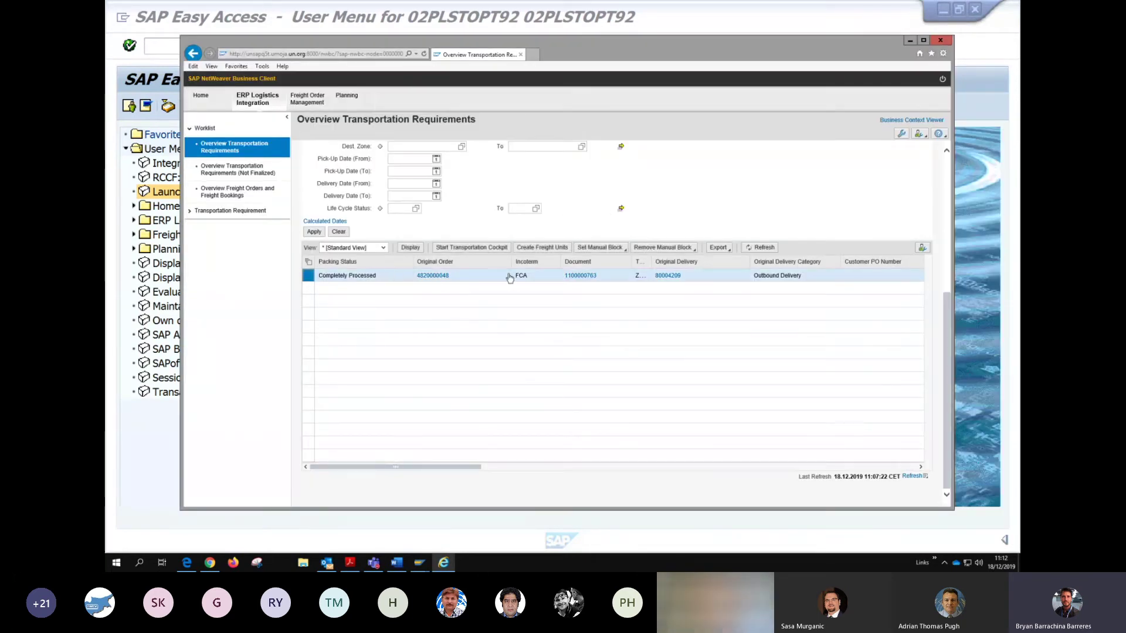
{"action": "left_click", "coordinate": [483, 249]}
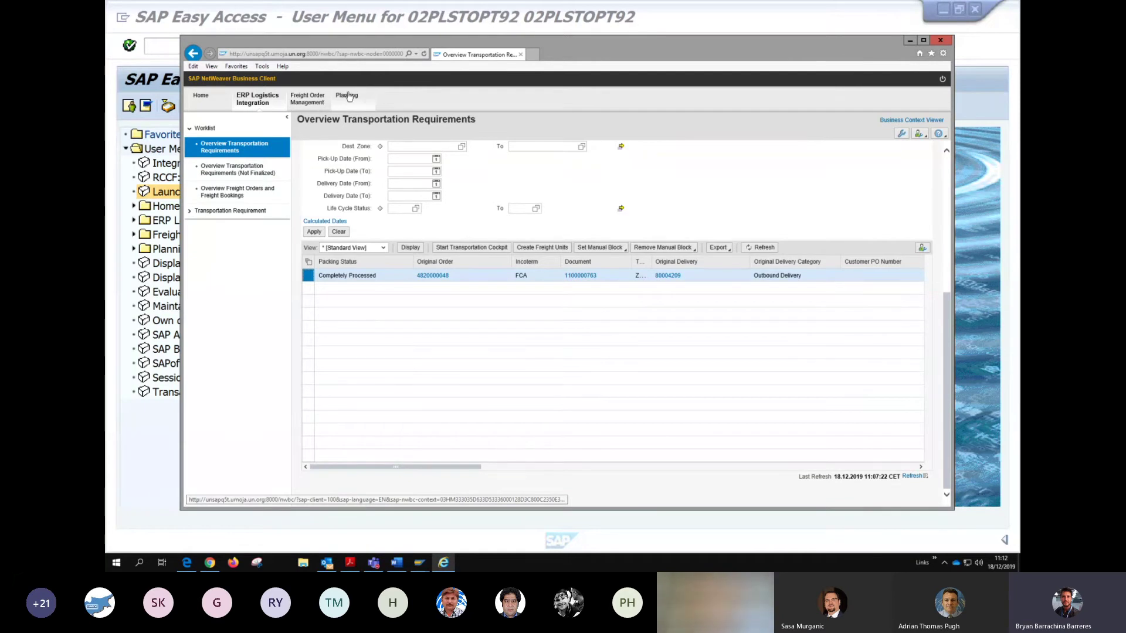
{"action": "left_click", "coordinate": [307, 276]}
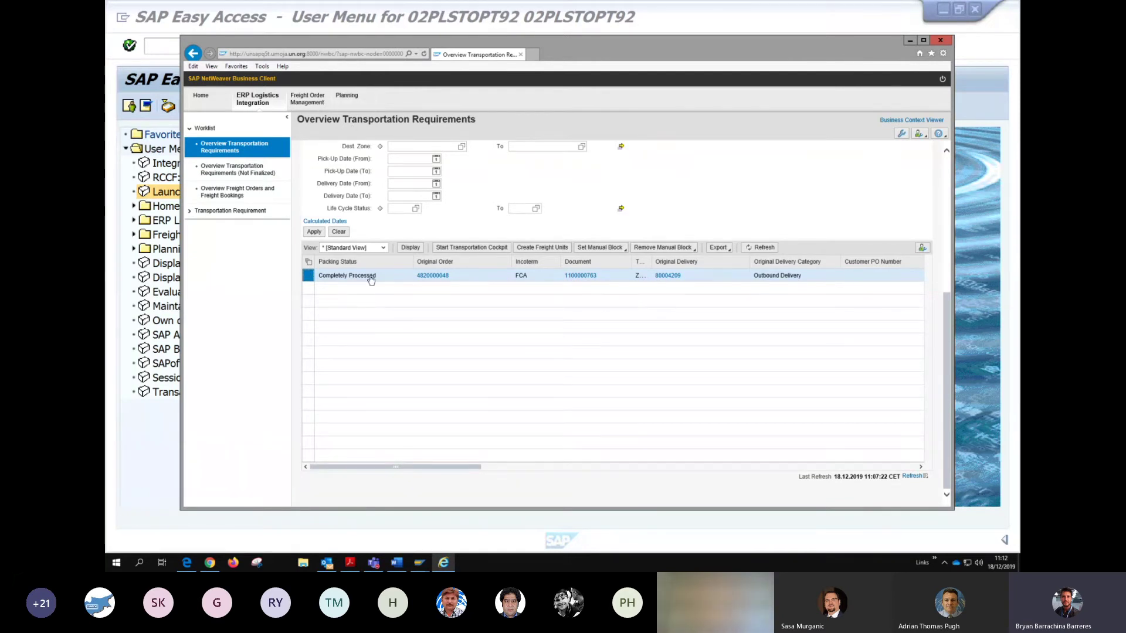
{"action": "left_click", "coordinate": [465, 248]}
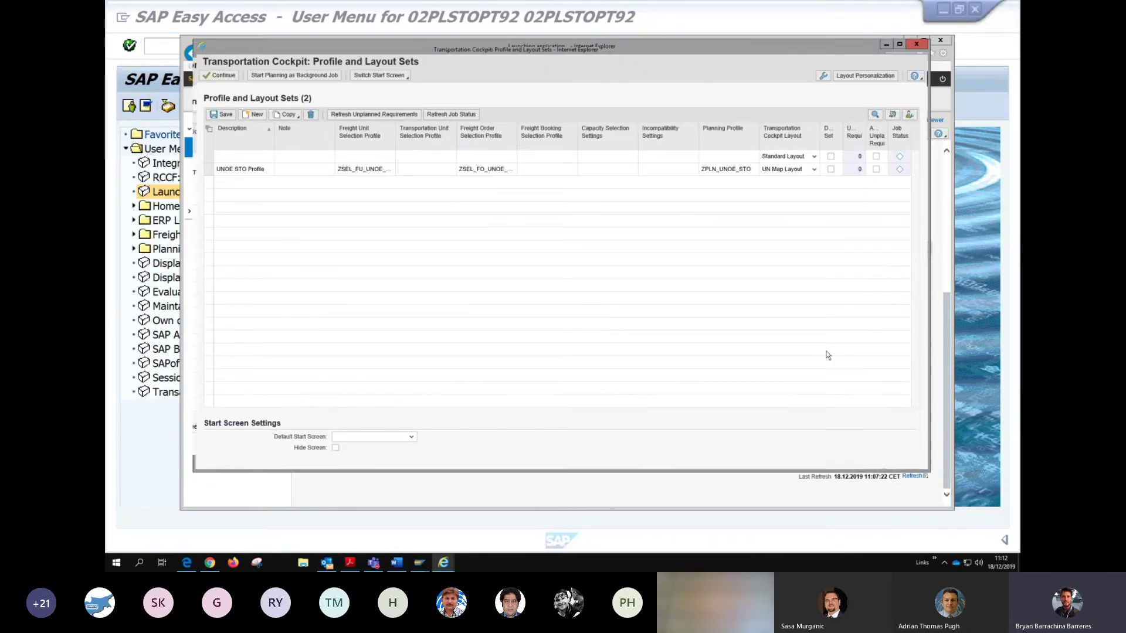
- Enlarge the Profile and Layout Sets window and choose planning profile ZPLN_UNOE_STO for the UNOE STO Profile set
{"action": "left_click_drag", "start_coordinate": [927, 470], "coordinate": [959, 509]}
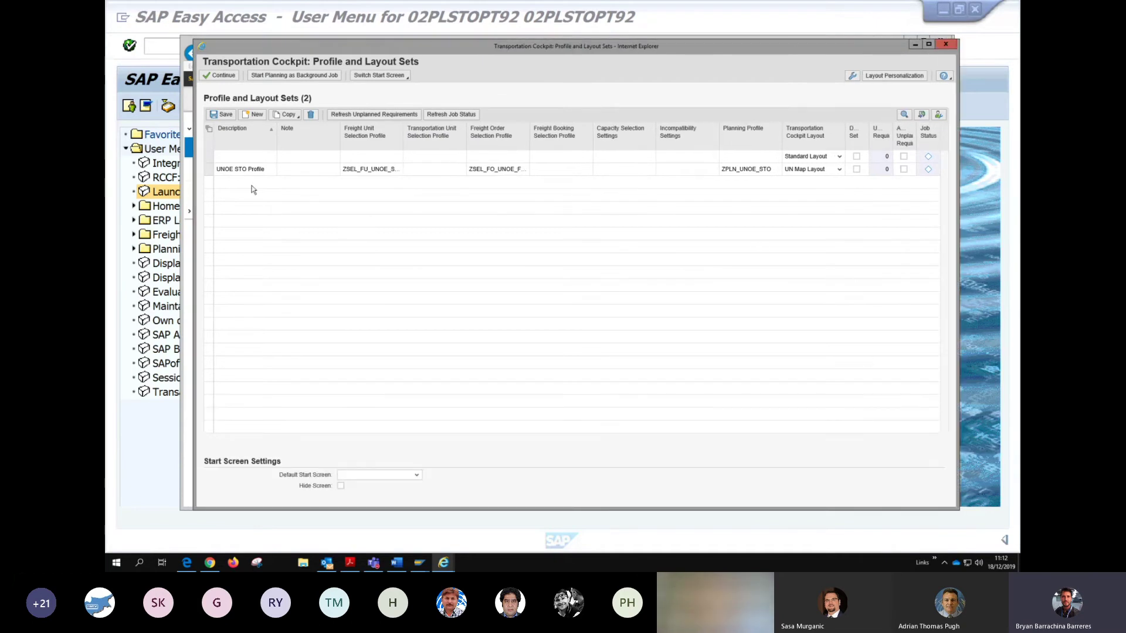
{"action": "left_click_drag", "start_coordinate": [180, 40], "coordinate": [168, 31]}
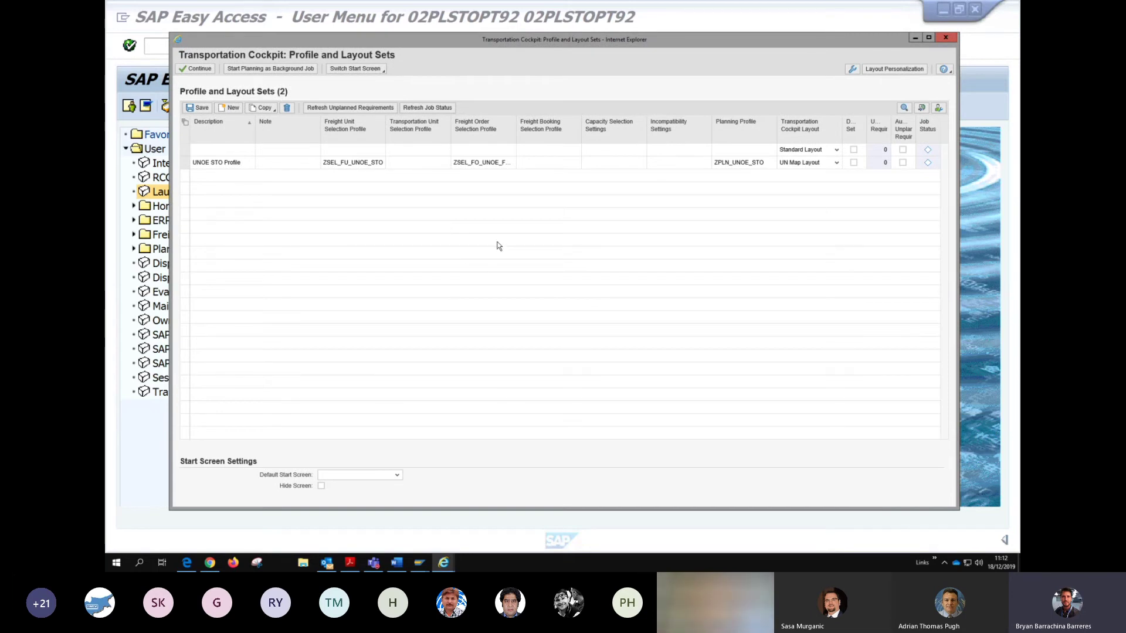
{"action": "left_click", "coordinate": [185, 163]}
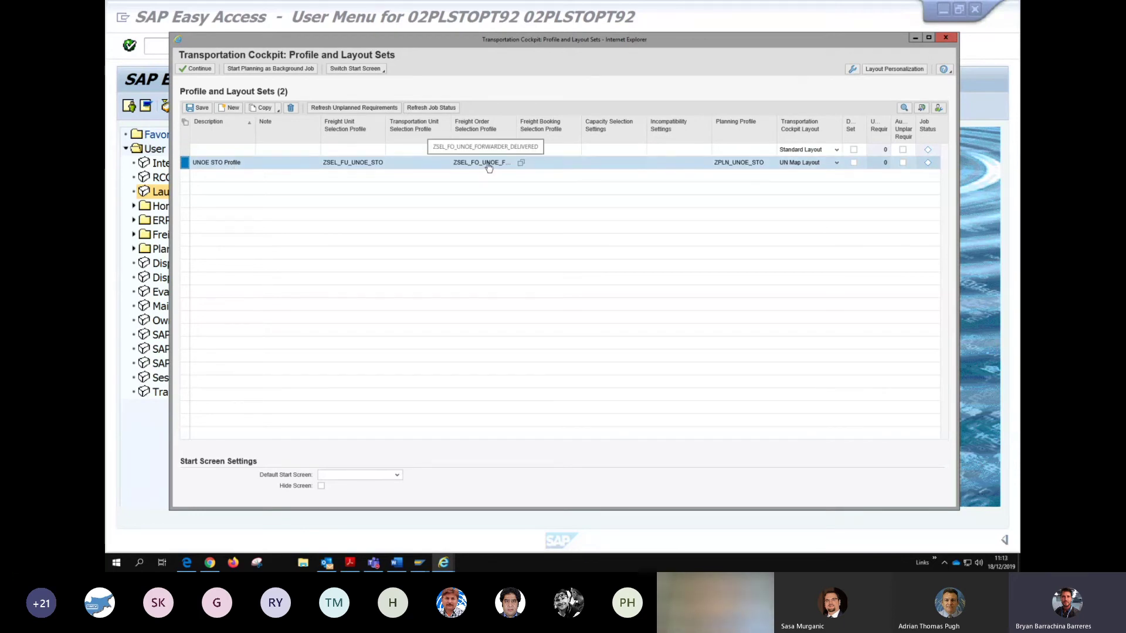
{"action": "left_click", "coordinate": [781, 165]}
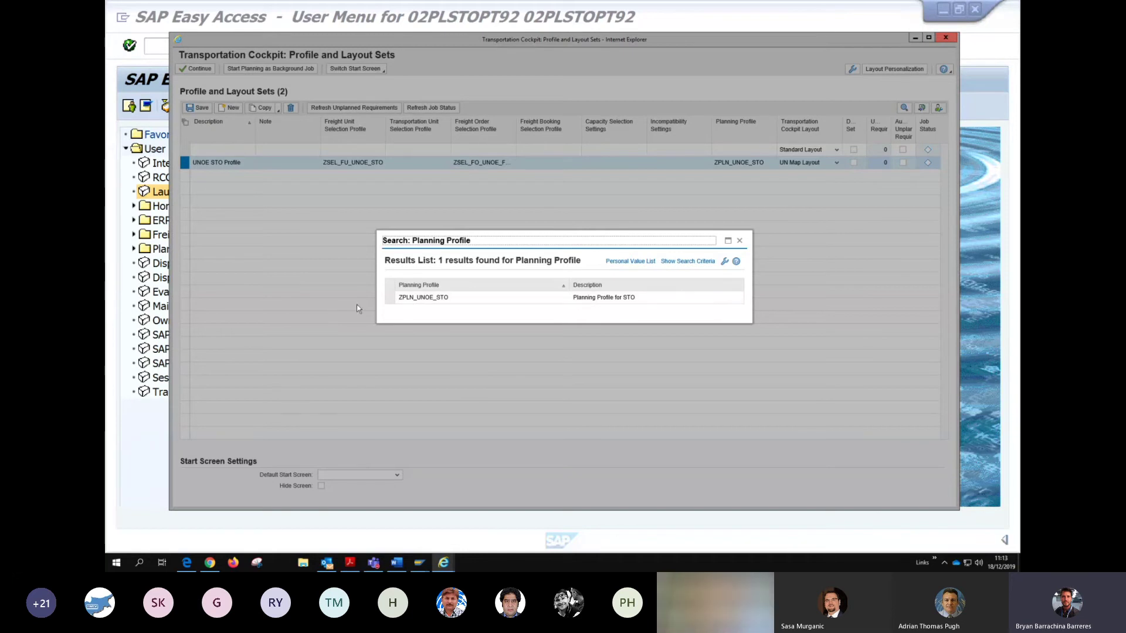
{"action": "left_click", "coordinate": [391, 300]}
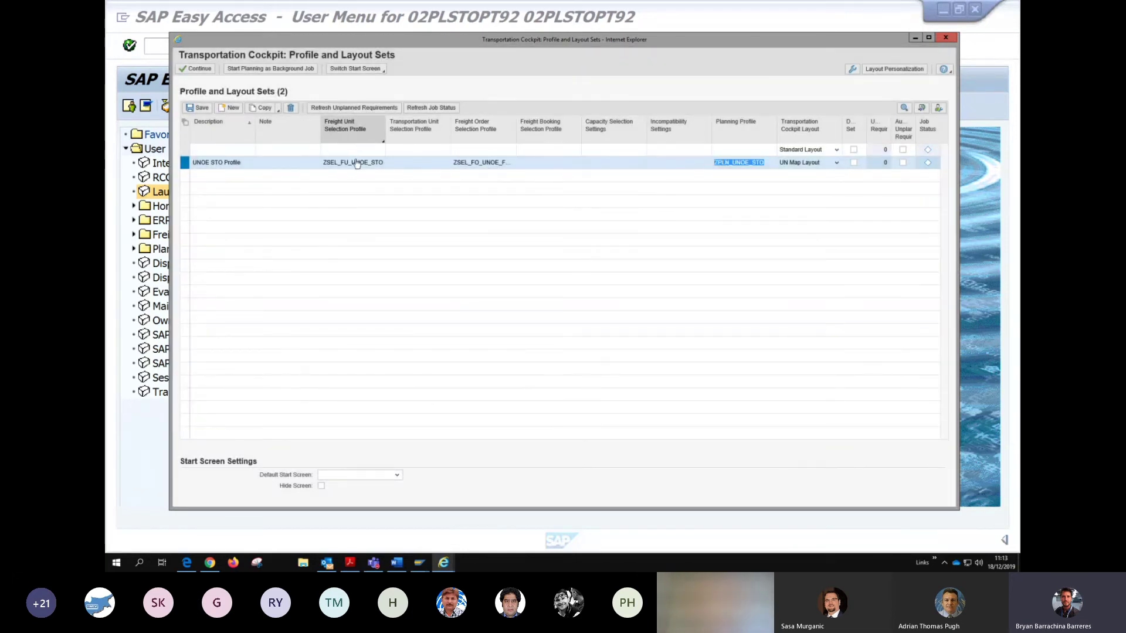
- Choose ZSEL_FU_UNOE_STO as the freight unit selection profile of the UNOE STO Profile set
{"action": "left_click", "coordinate": [391, 167]}
{"action": "left_click", "coordinate": [390, 163]}
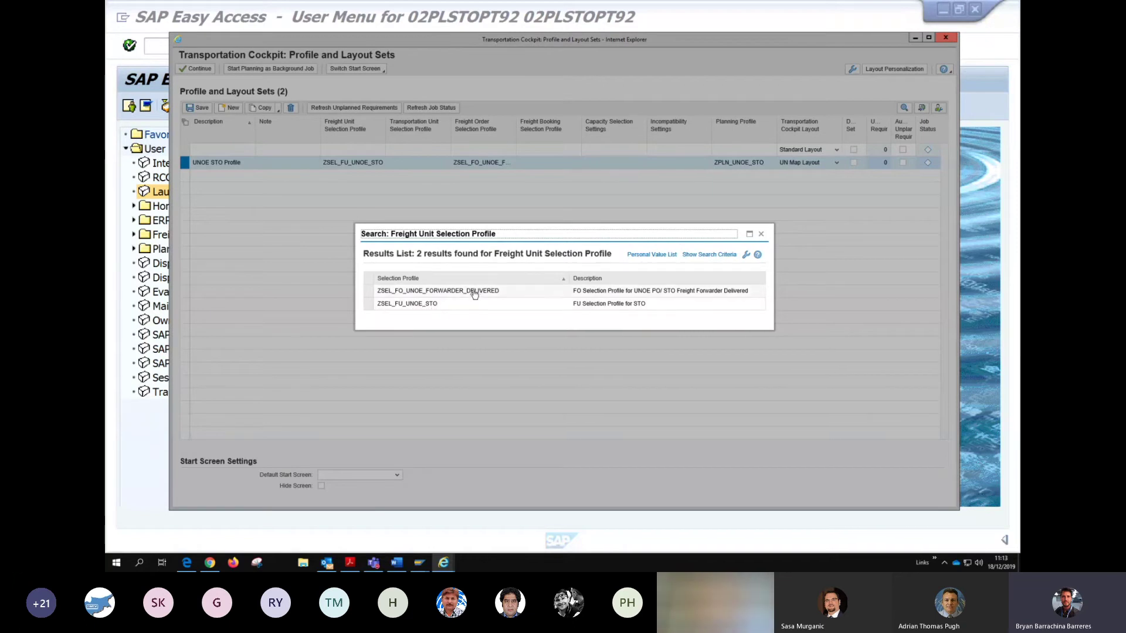
{"action": "left_click", "coordinate": [372, 305]}
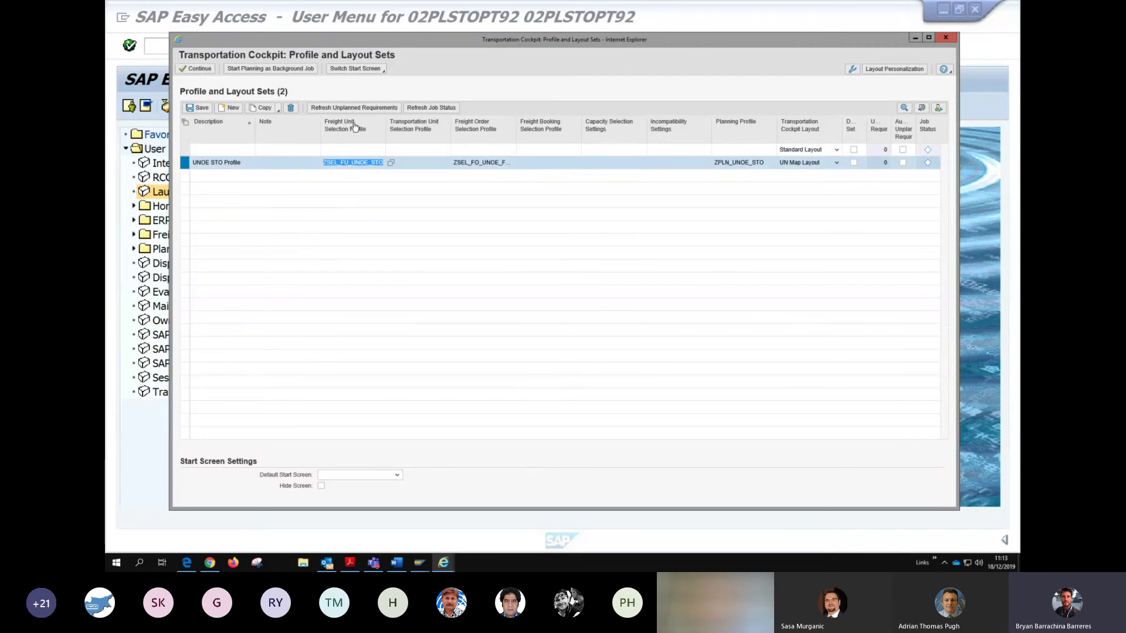
- Set the freight order selection profile of the UNOE STO Profile set to ZSEL_FU_UNOE_STO and save the set
{"action": "left_click", "coordinate": [499, 164]}
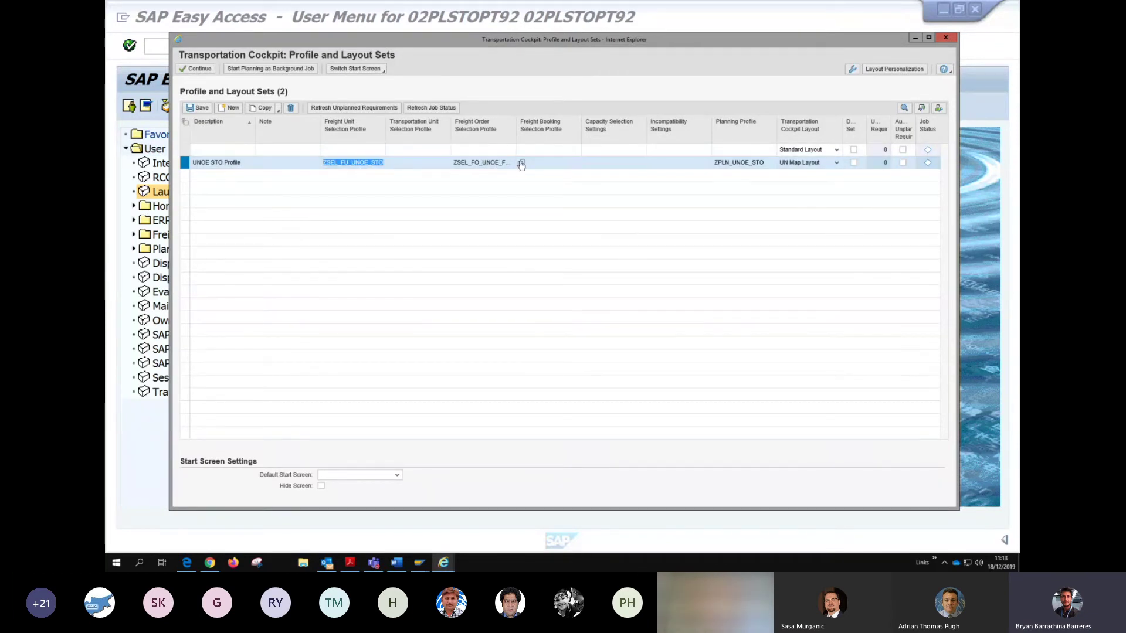
{"action": "key", "text": "F4"}
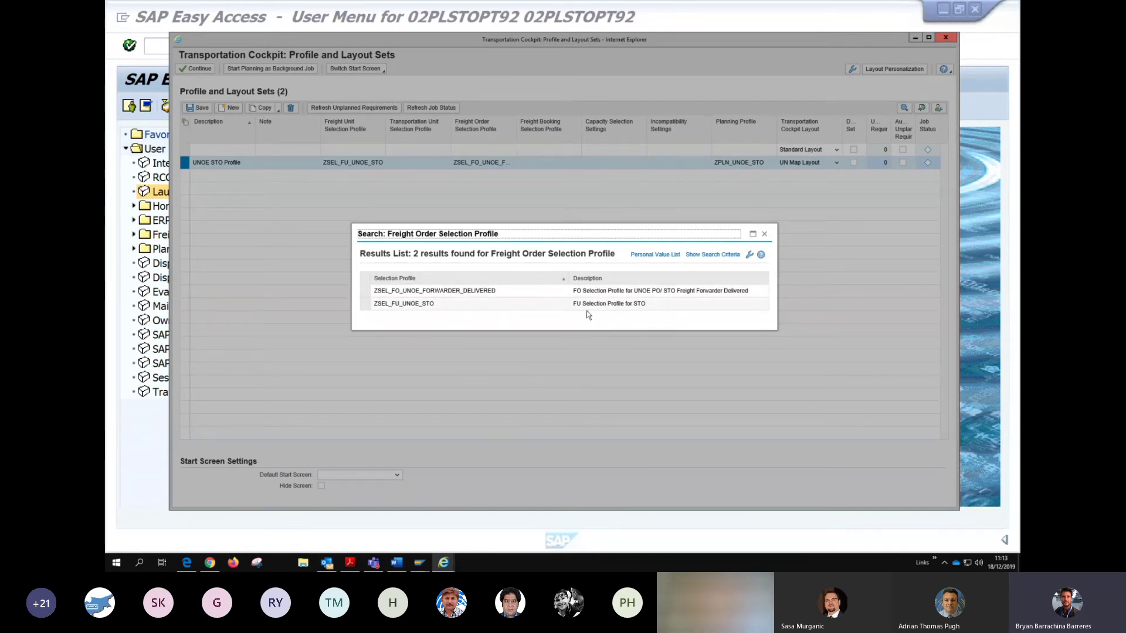
{"action": "left_click", "coordinate": [369, 304]}
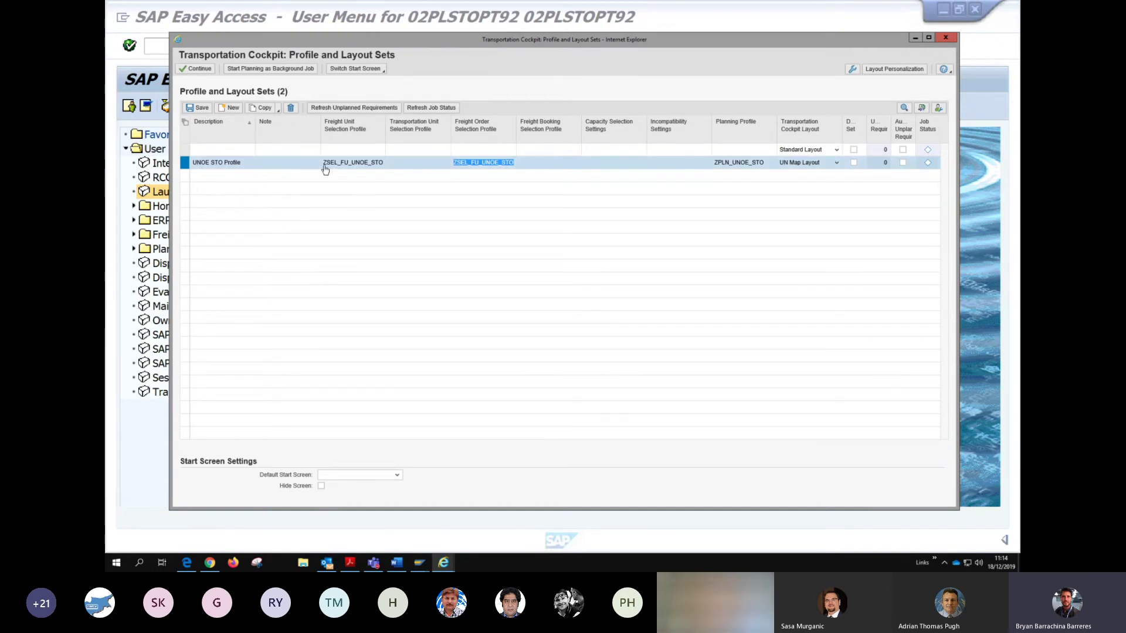
{"action": "left_click", "coordinate": [202, 109]}
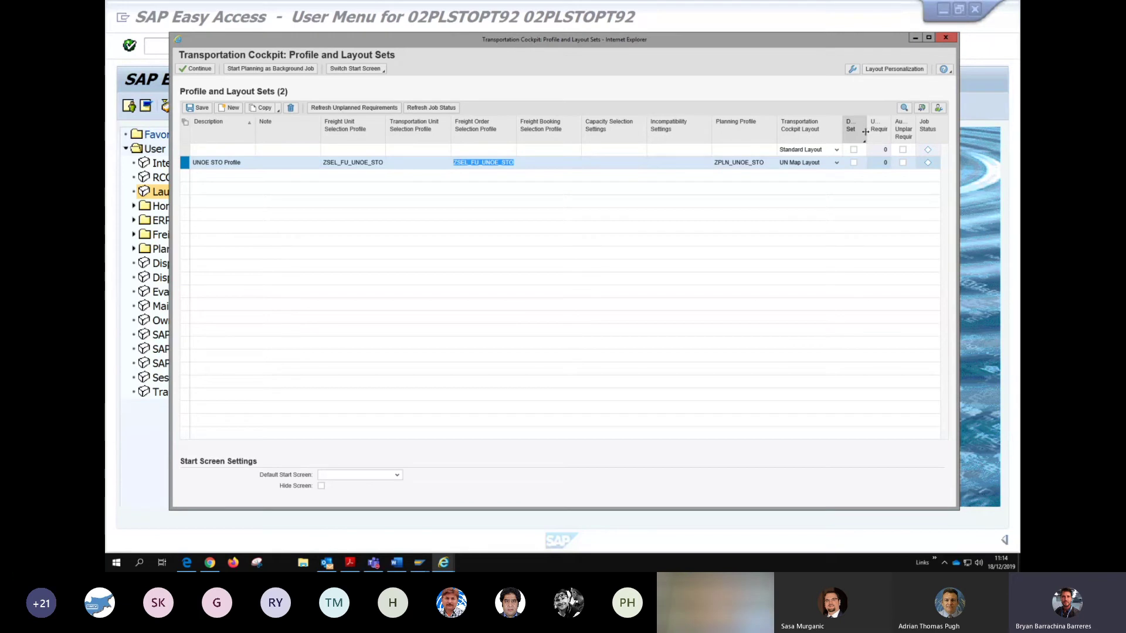
- Mark the UNOE STO Profile as the default set, save it and continue into the cockpit
{"action": "left_click_drag", "start_coordinate": [880, 133], "coordinate": [892, 133]}
{"action": "left_click", "coordinate": [879, 164]}
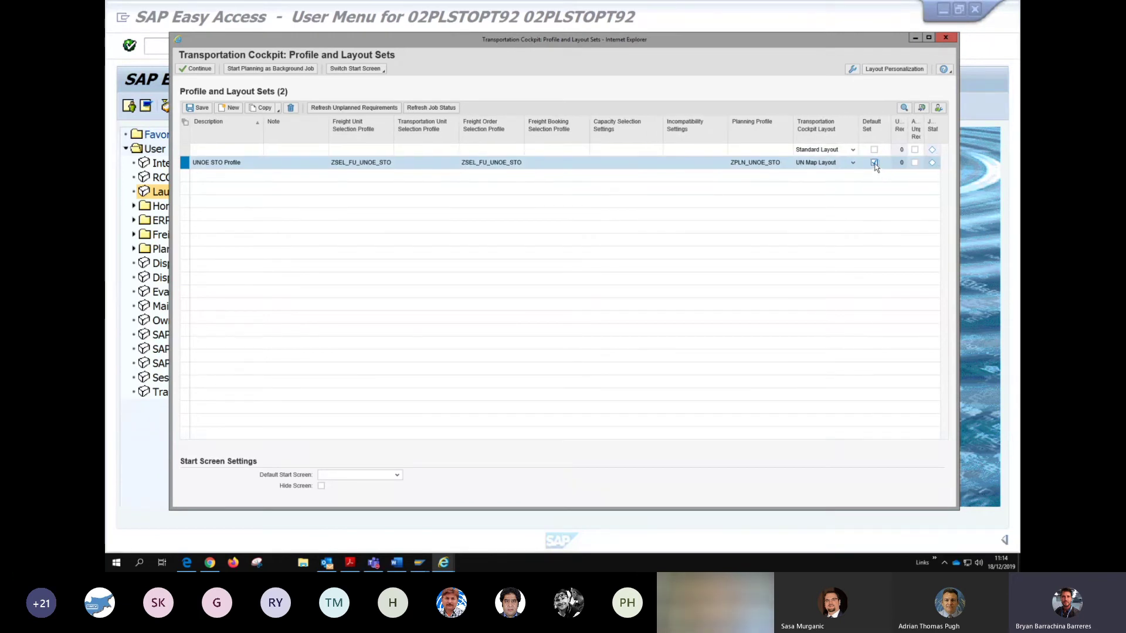
{"action": "left_click", "coordinate": [199, 108]}
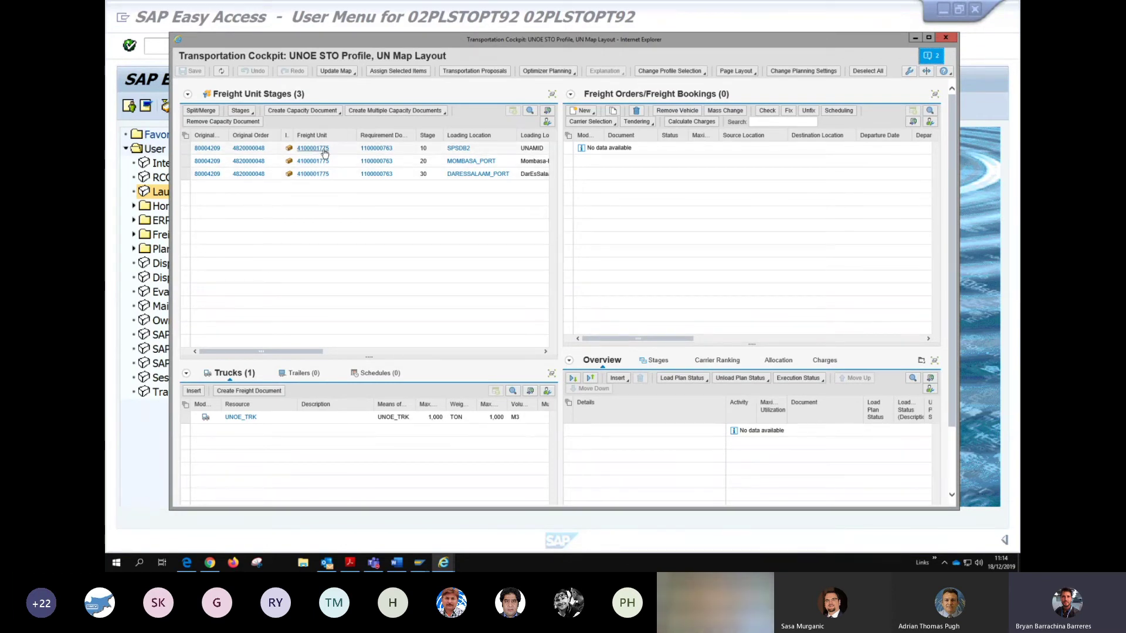
- Maximize the Freight Unit Stages list and view the details of loading location SPSDB2 and of the requirement document
{"action": "mouse_move", "coordinate": [321, 153]}
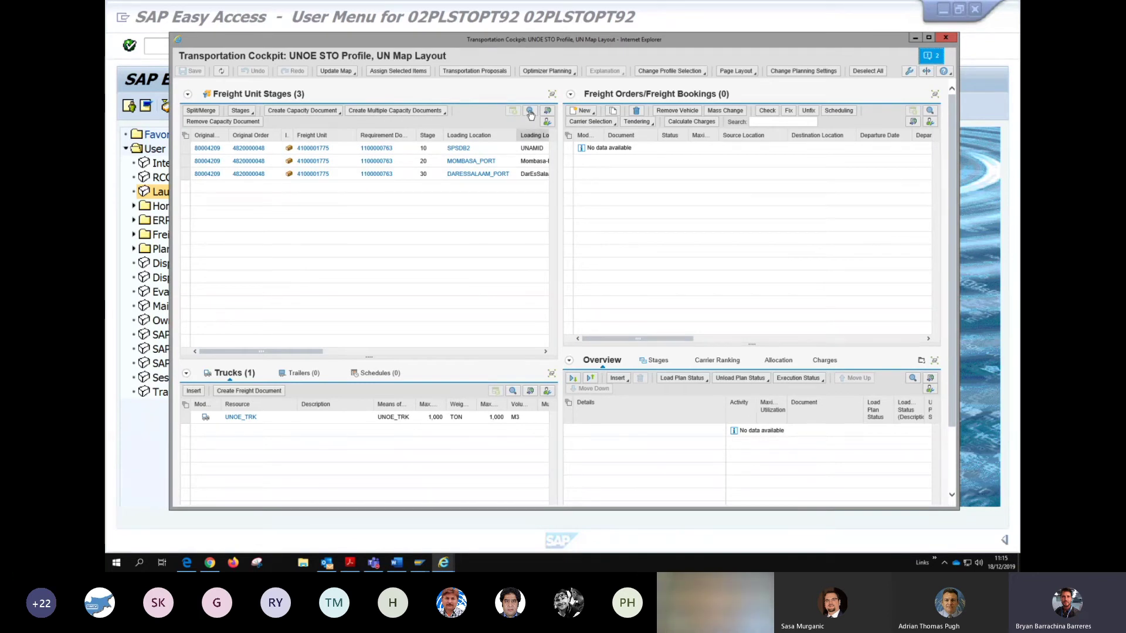
{"action": "left_click", "coordinate": [552, 95]}
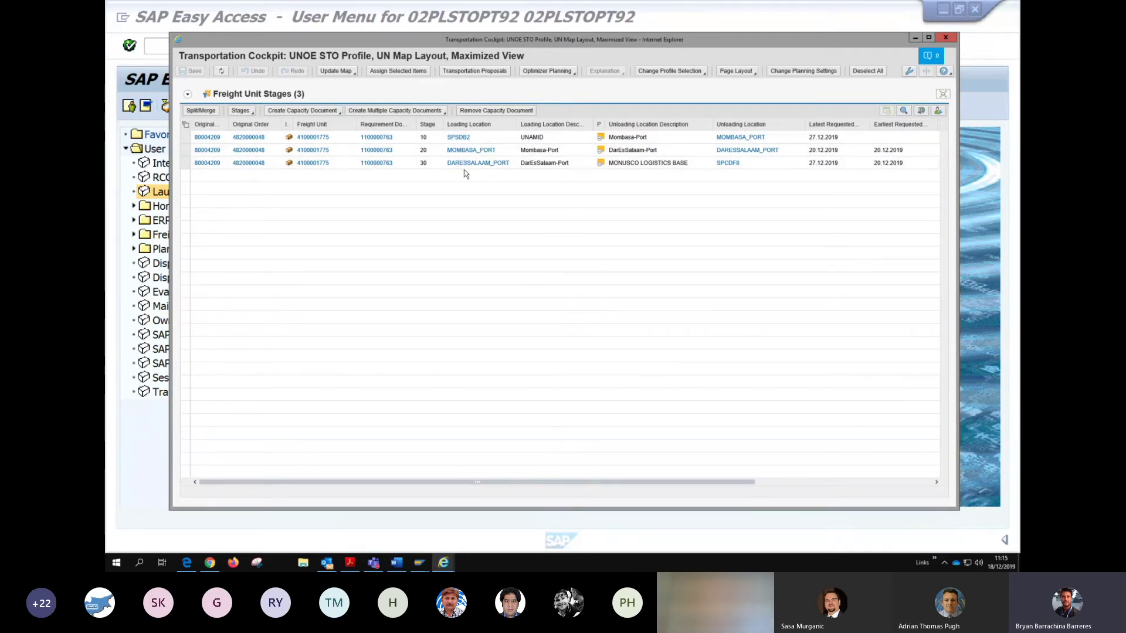
{"action": "left_click", "coordinate": [467, 143]}
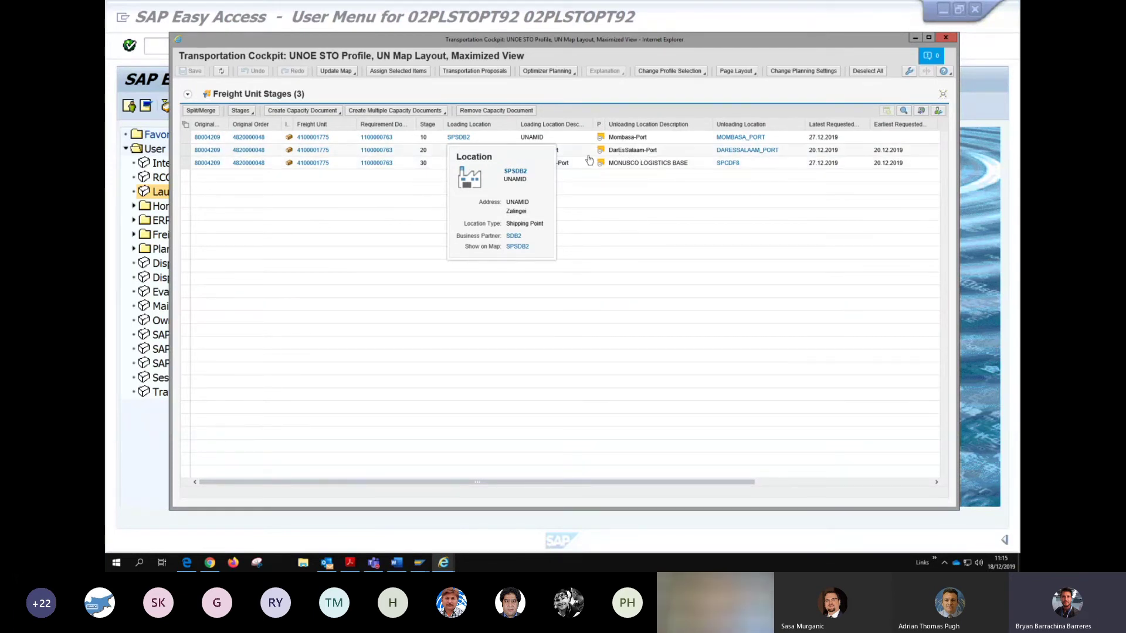
{"action": "left_click", "coordinate": [328, 195]}
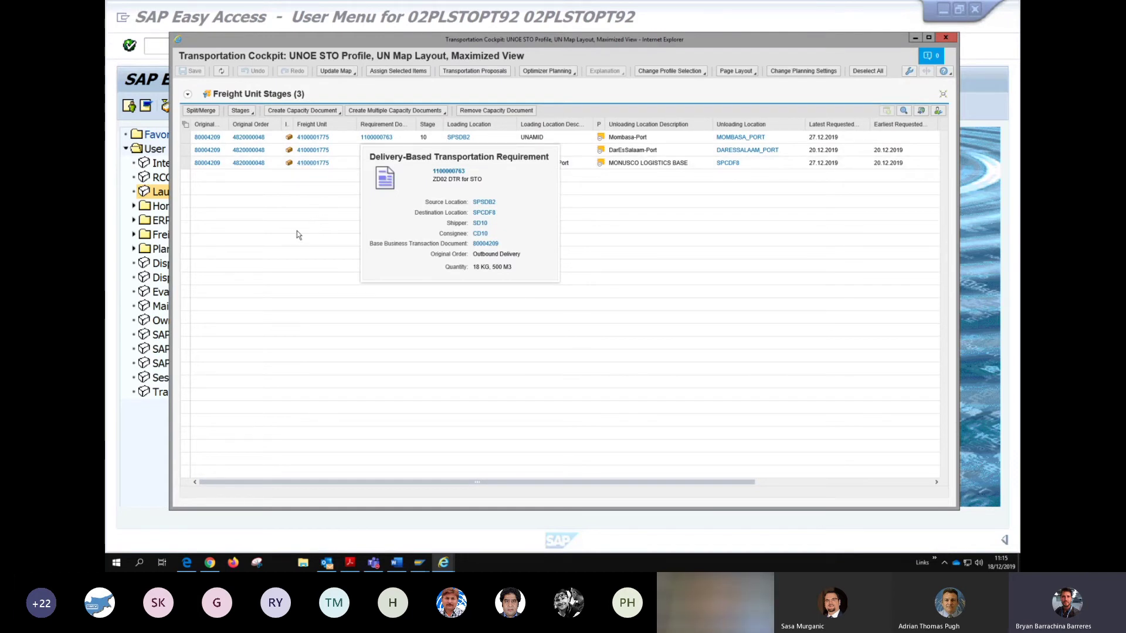
- Select freight unit stages 10, 20 and 30 and widen the Items column to show its full heading
{"action": "left_click", "coordinate": [185, 138]}
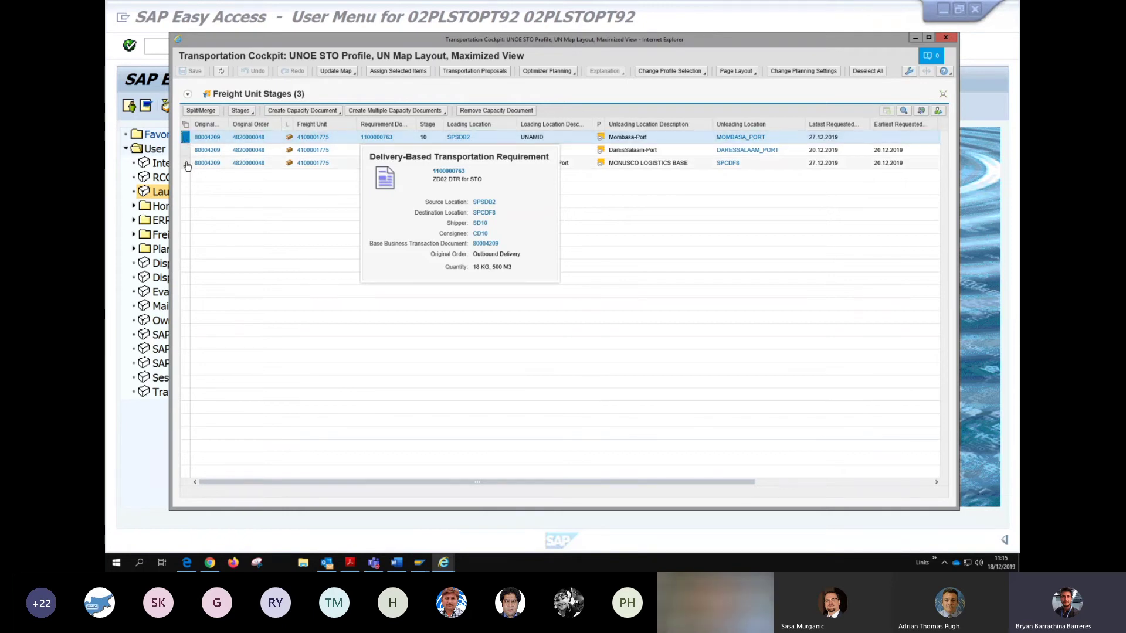
{"action": "left_click", "coordinate": [185, 163], "text": "shift"}
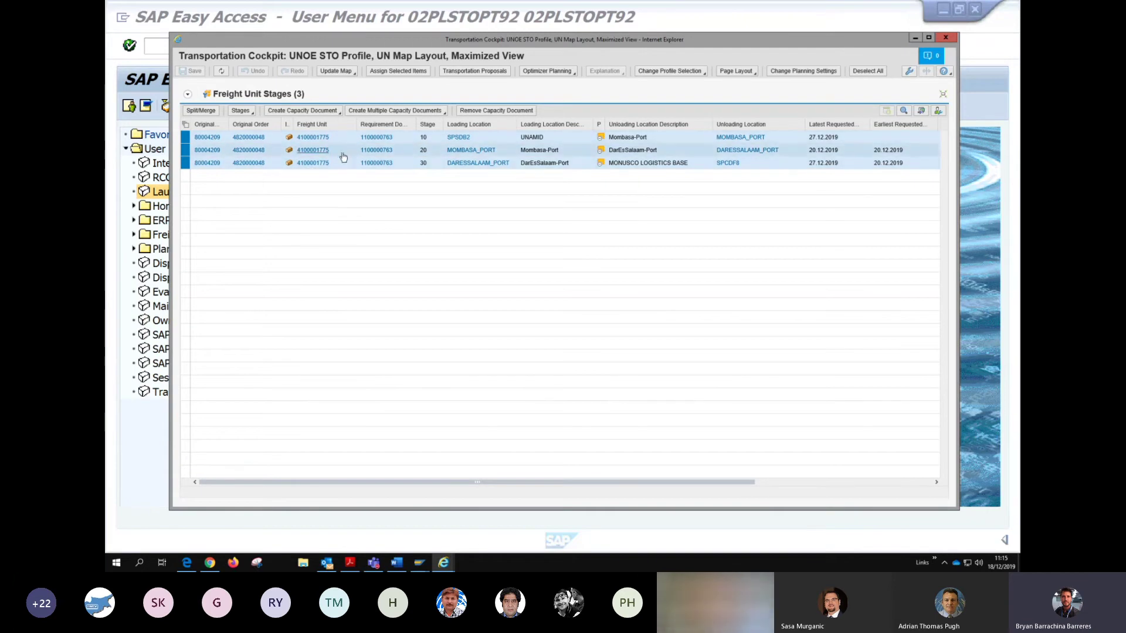
{"action": "left_click", "coordinate": [468, 72]}
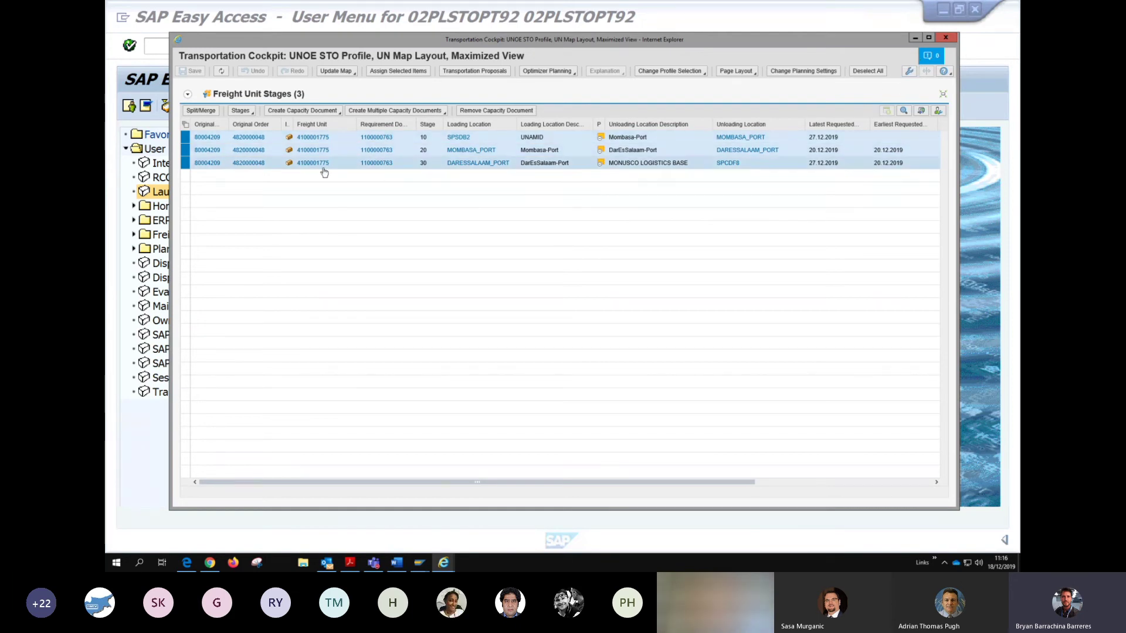
{"action": "left_click_drag", "start_coordinate": [319, 124], "coordinate": [317, 125]}
{"action": "left_click", "coordinate": [300, 126]}
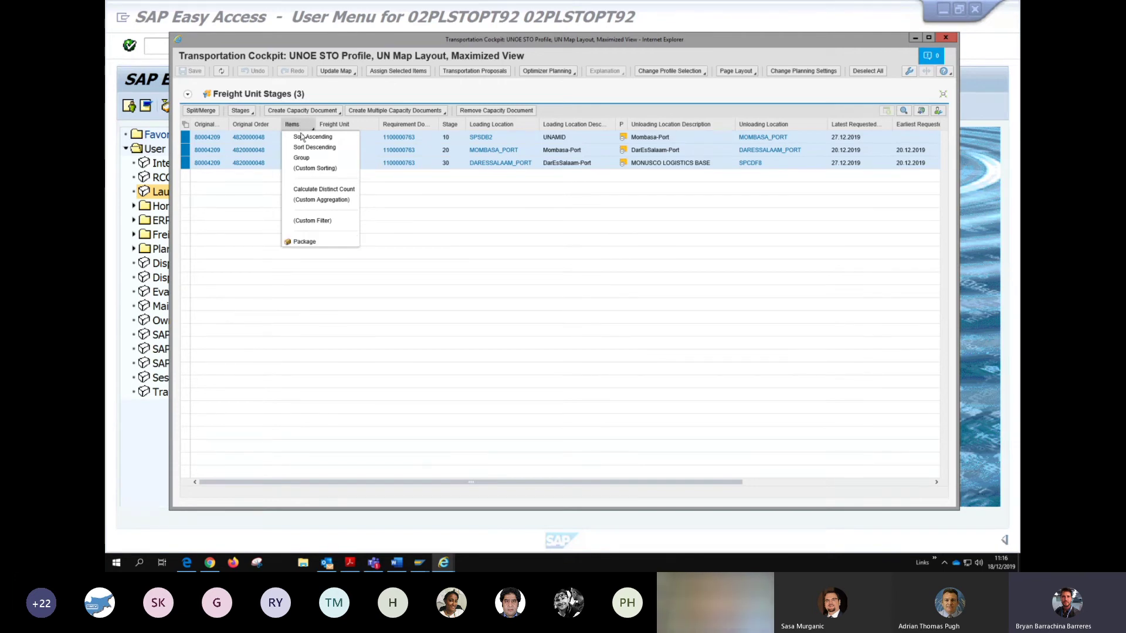
- Filter the freight unit stages to Package items, look through the available columns and save the Standard View personalization
{"action": "left_click", "coordinate": [322, 243]}
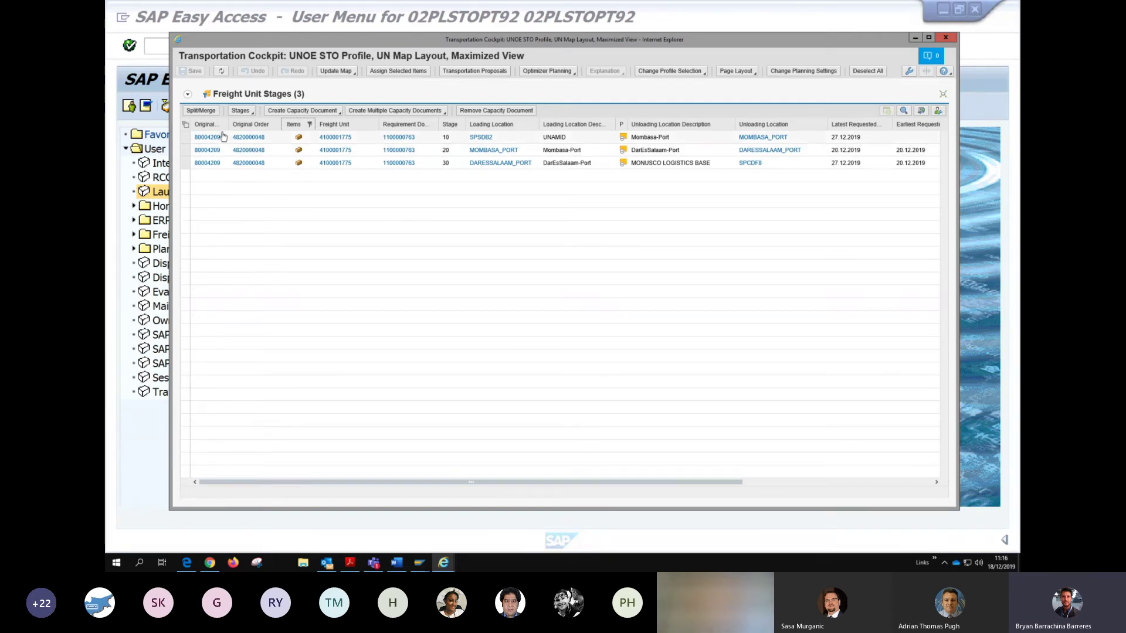
{"action": "mouse_move", "coordinate": [219, 139]}
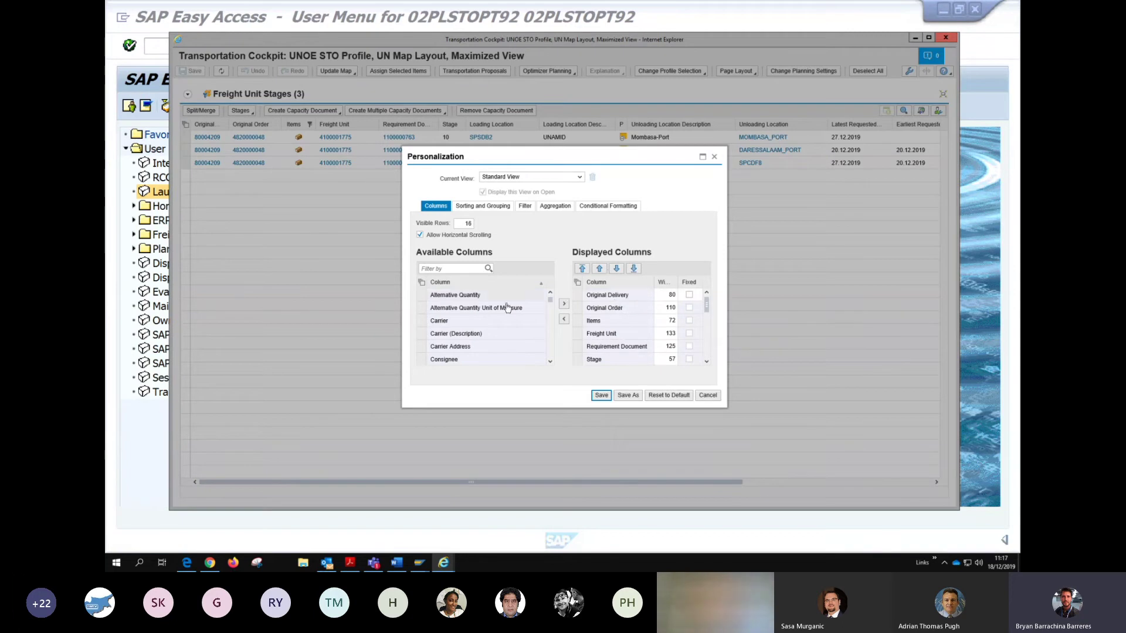
{"action": "scroll", "coordinate": [522, 317], "scroll_direction": "down", "scroll_amount": 5}
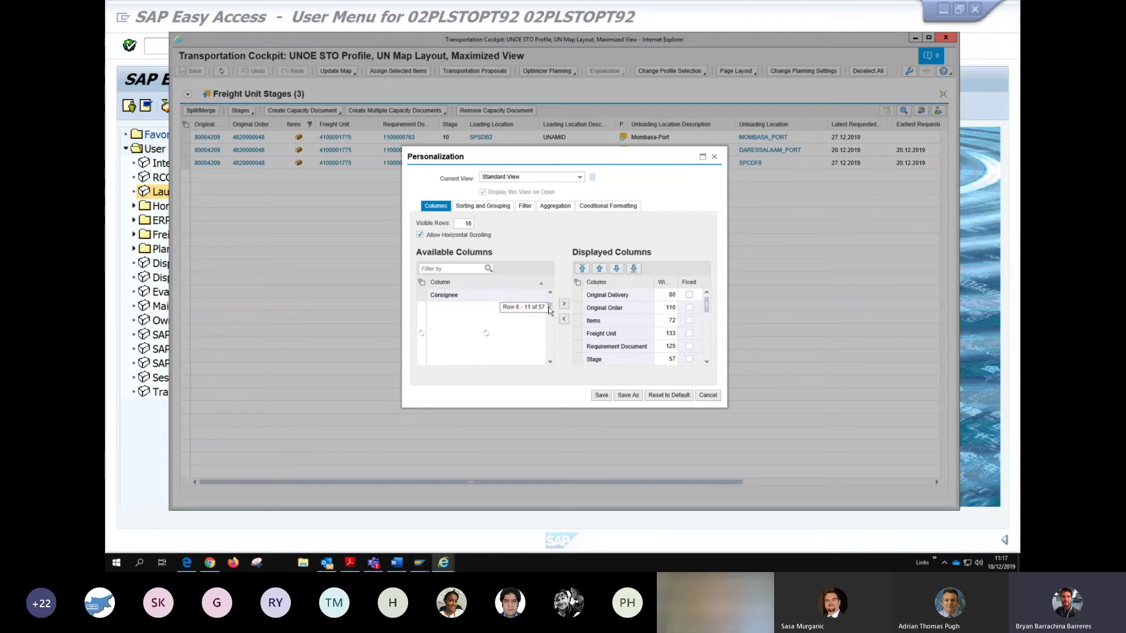
{"action": "scroll", "coordinate": [522, 328], "scroll_direction": "down", "scroll_amount": 10}
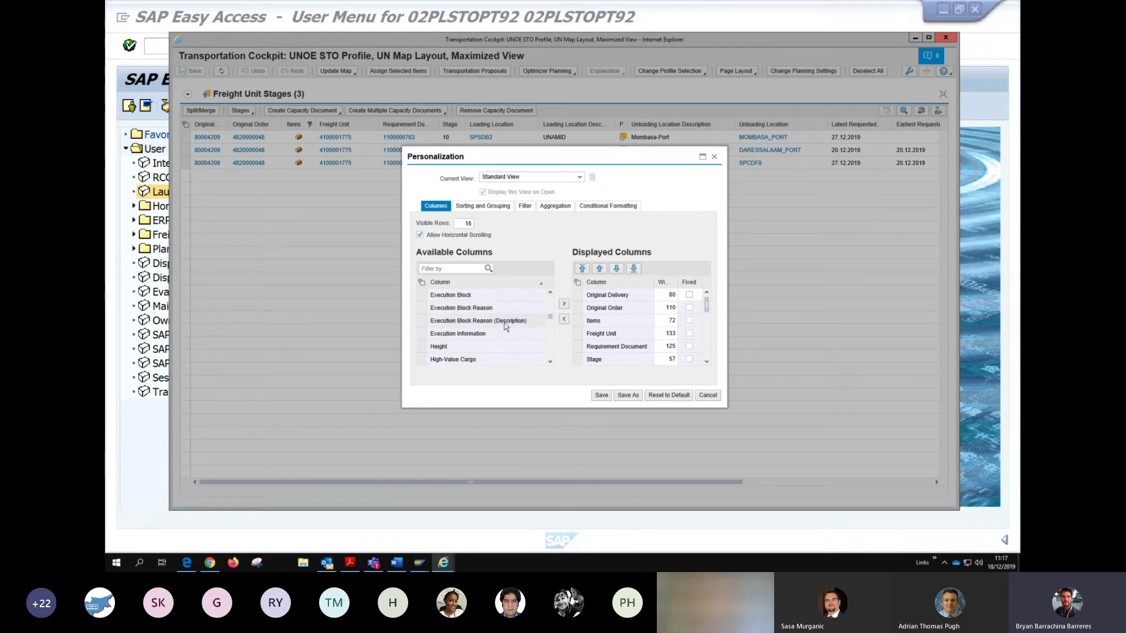
{"action": "scroll", "coordinate": [504, 325], "scroll_direction": "down", "scroll_amount": 1}
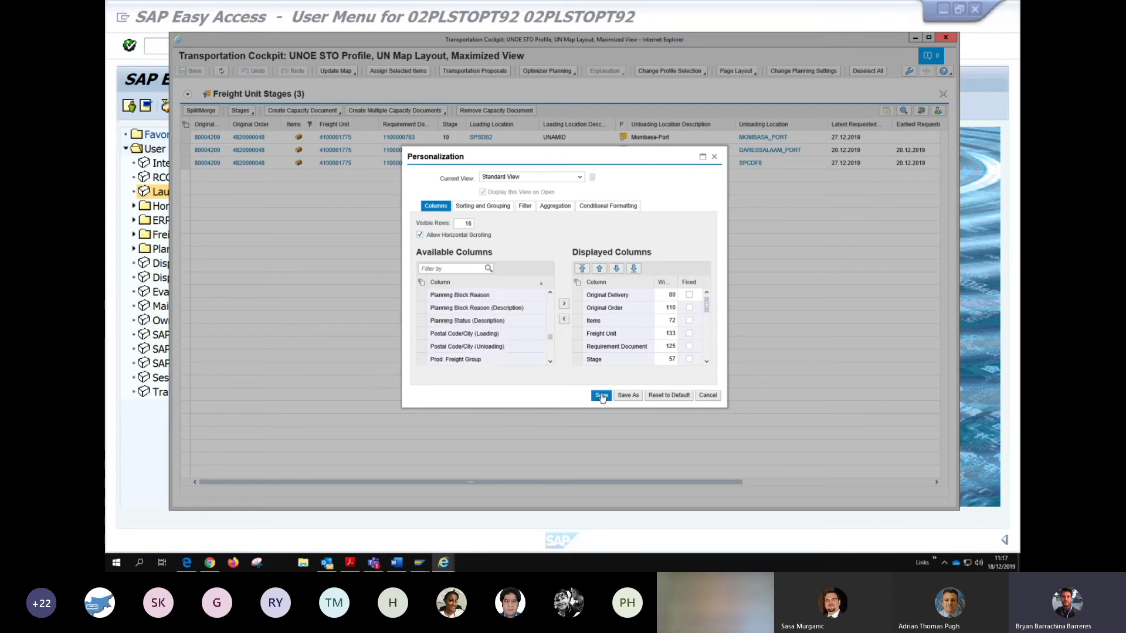
{"action": "left_click", "coordinate": [601, 396]}
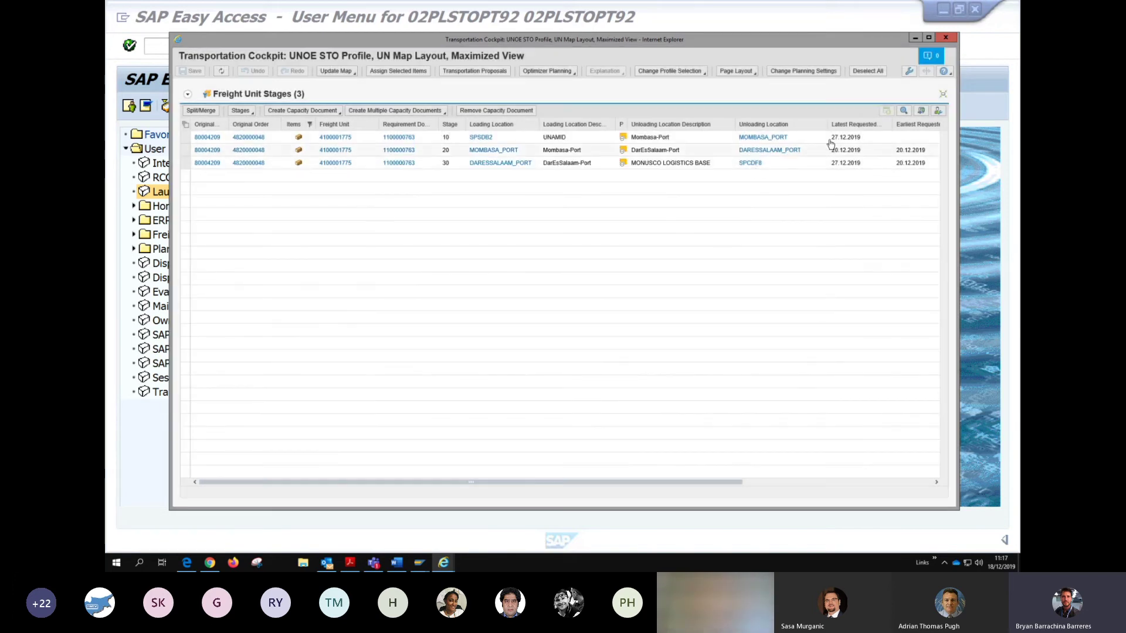
- Open the stage list's search and review the Original Order column's filter options and the Standard View's displayed columns without changing them
{"action": "left_click", "coordinate": [903, 112]}
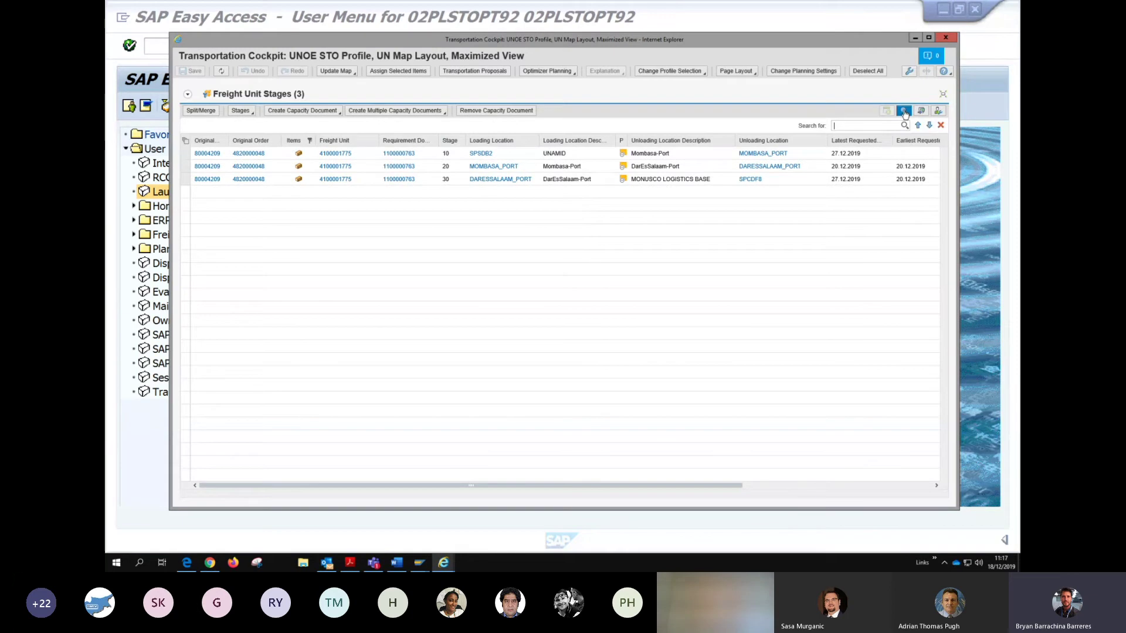
{"action": "left_click", "coordinate": [246, 143]}
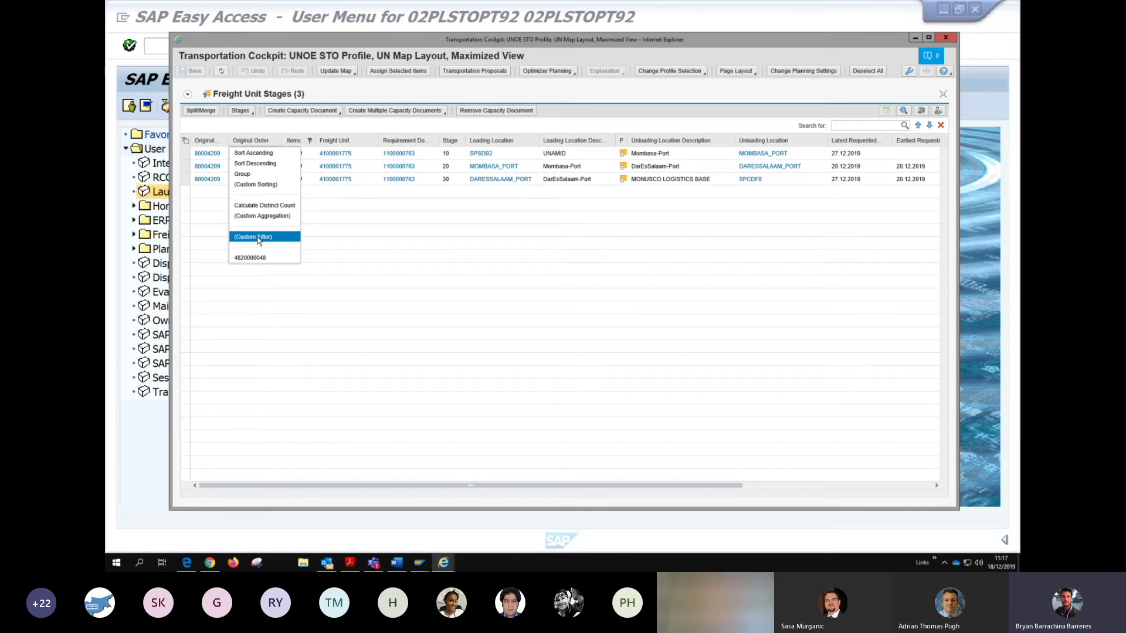
{"action": "left_click", "coordinate": [343, 234]}
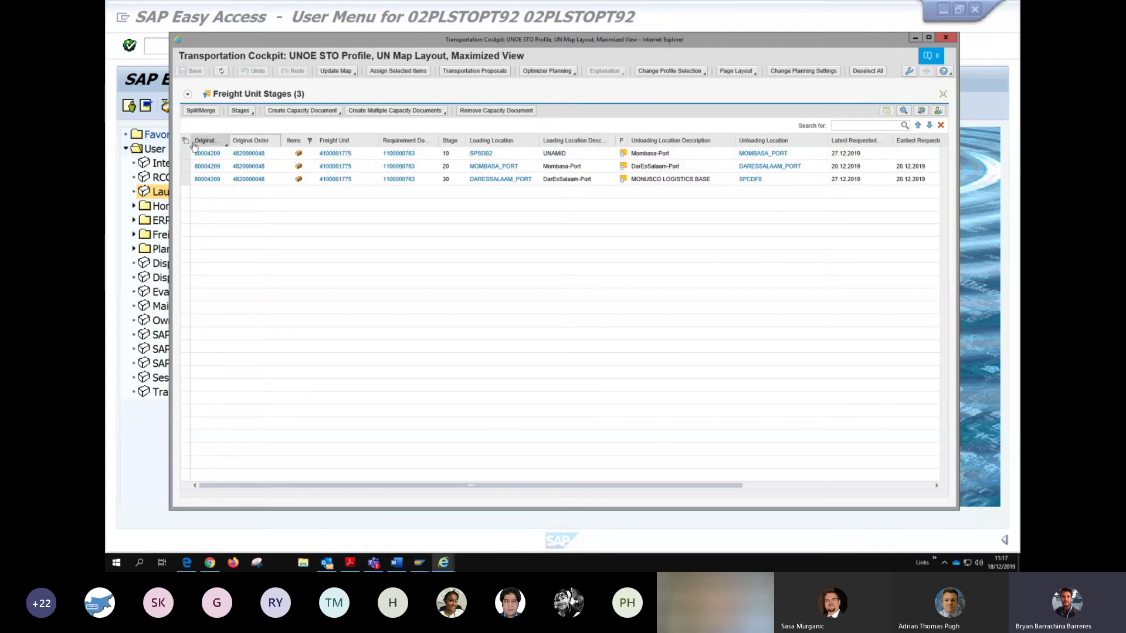
{"action": "left_click", "coordinate": [867, 125]}
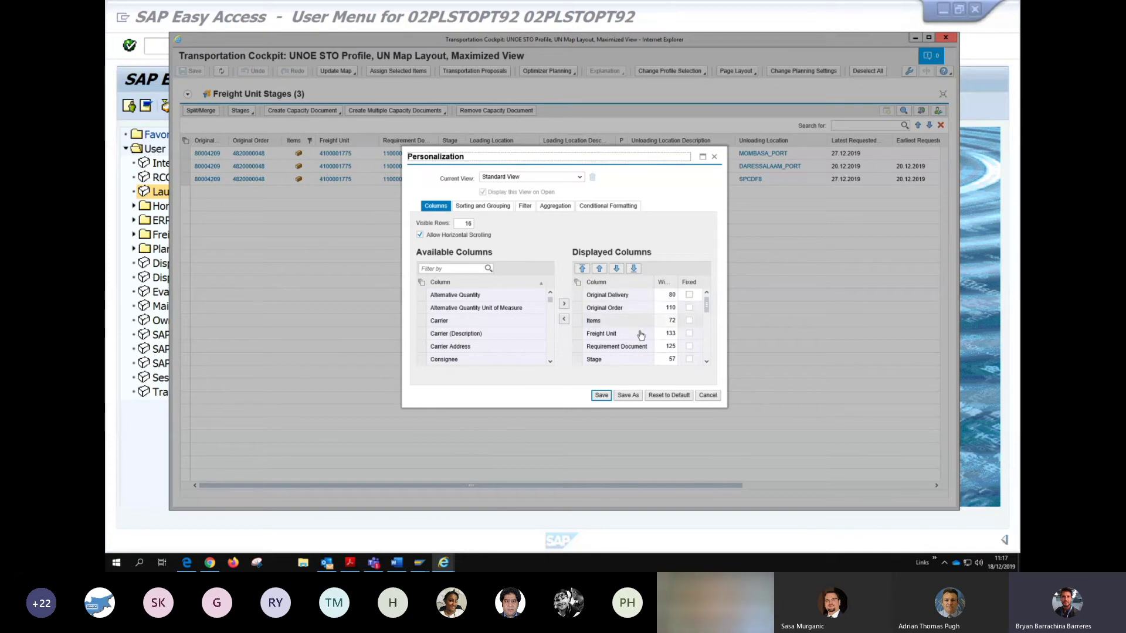
{"action": "left_click", "coordinate": [707, 396]}
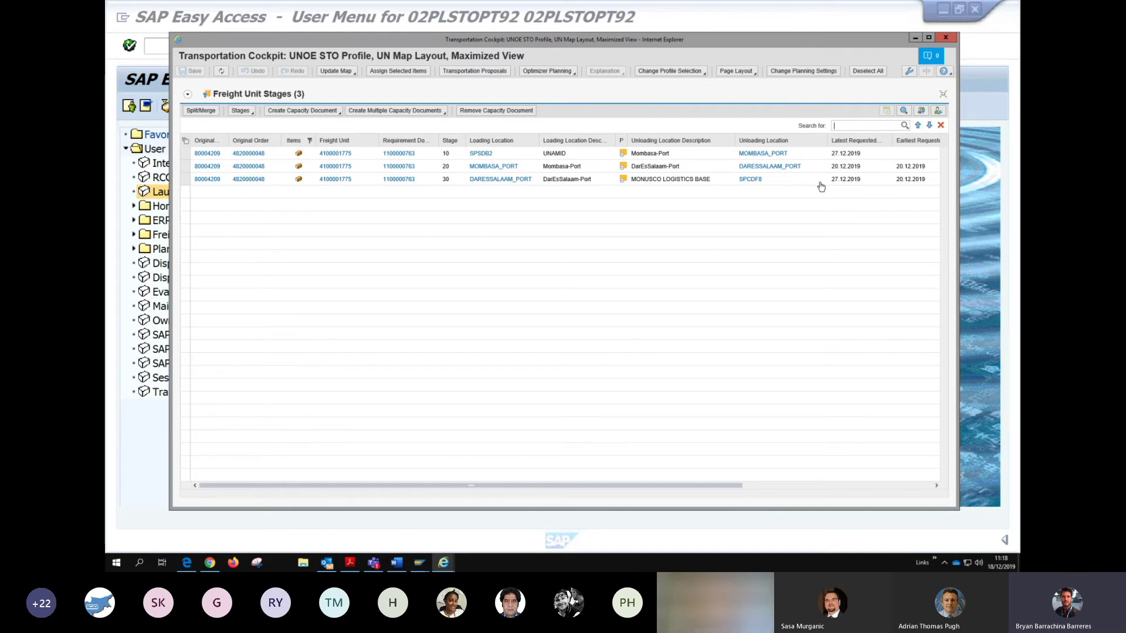
- Restore the Freight Unit Stages list to its normal size and apply the UN Map Layout as page layout
{"action": "left_click", "coordinate": [937, 97]}
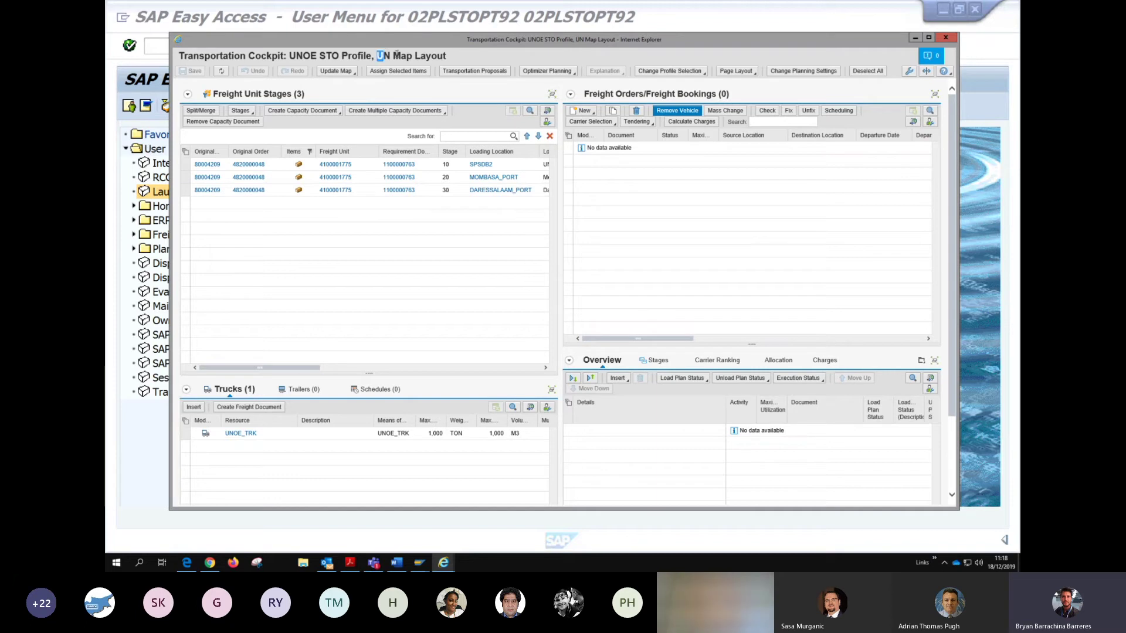
{"action": "left_click_drag", "start_coordinate": [377, 55], "coordinate": [481, 55]}
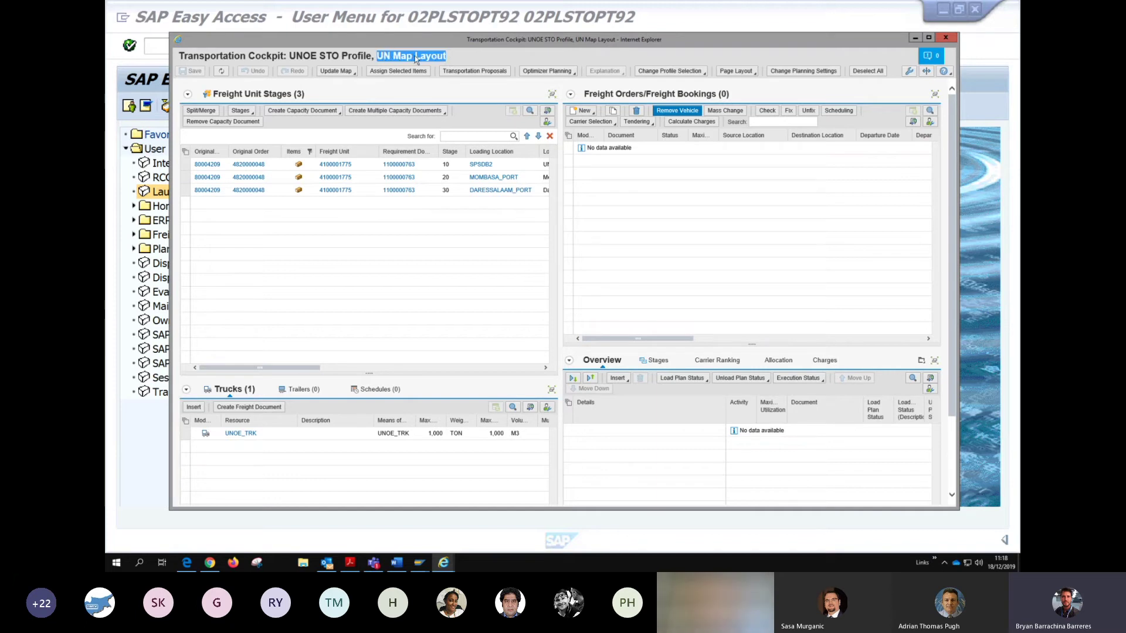
{"action": "left_click", "coordinate": [733, 72]}
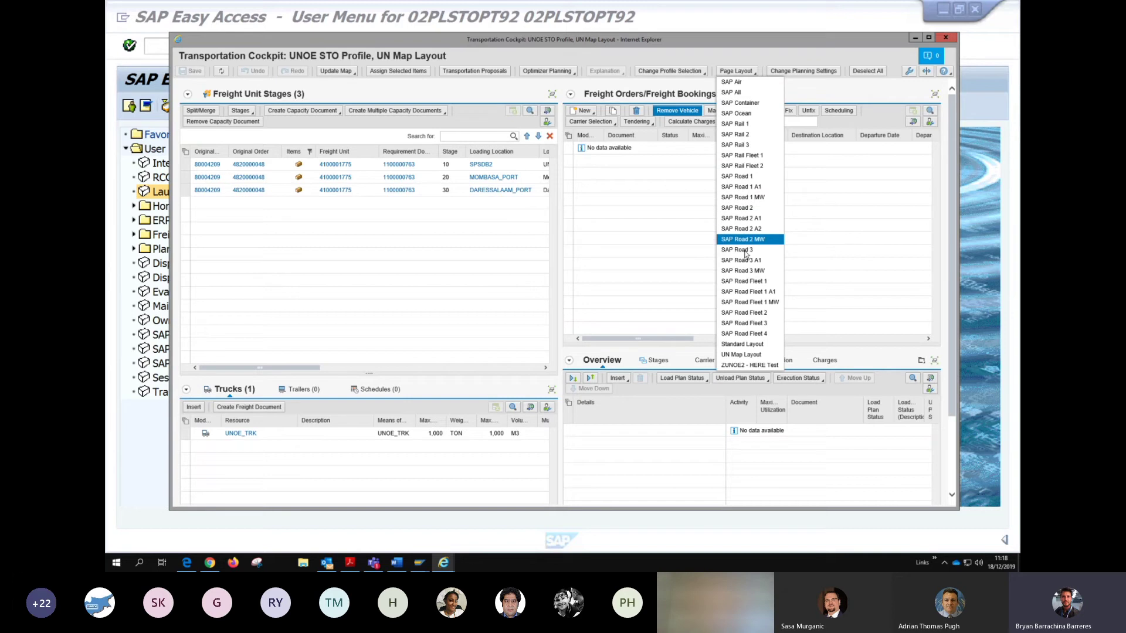
{"action": "left_click", "coordinate": [754, 356]}
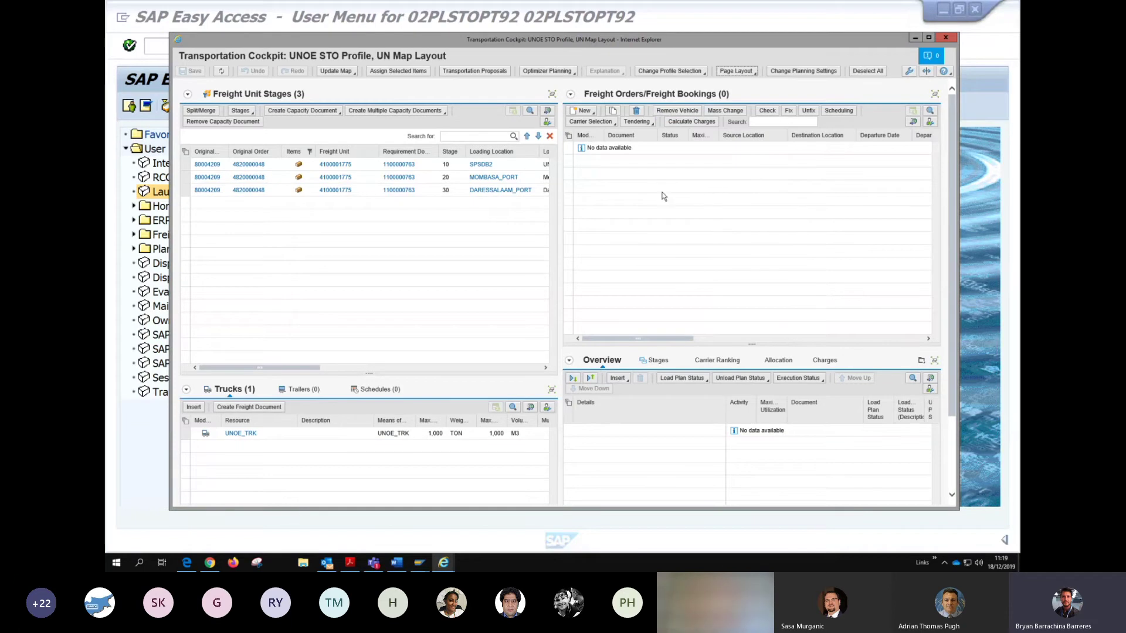
- Select freight unit stages 10, 20 and 30, clear the map and add the selected entries to it
{"action": "left_click", "coordinate": [185, 165]}
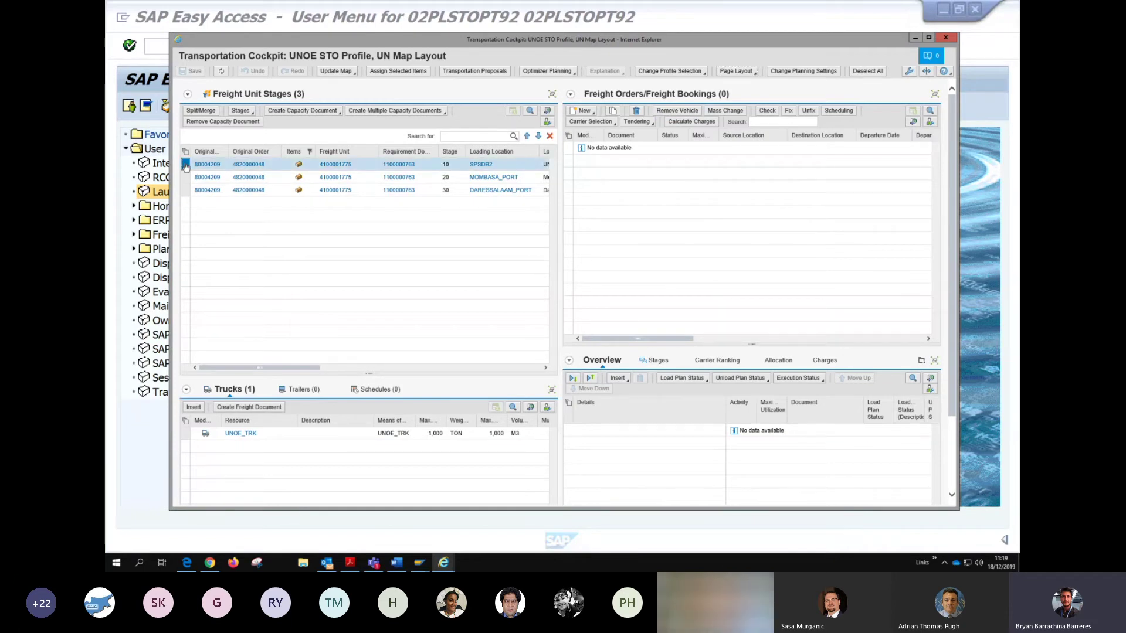
{"action": "left_click", "coordinate": [186, 190], "text": "shift"}
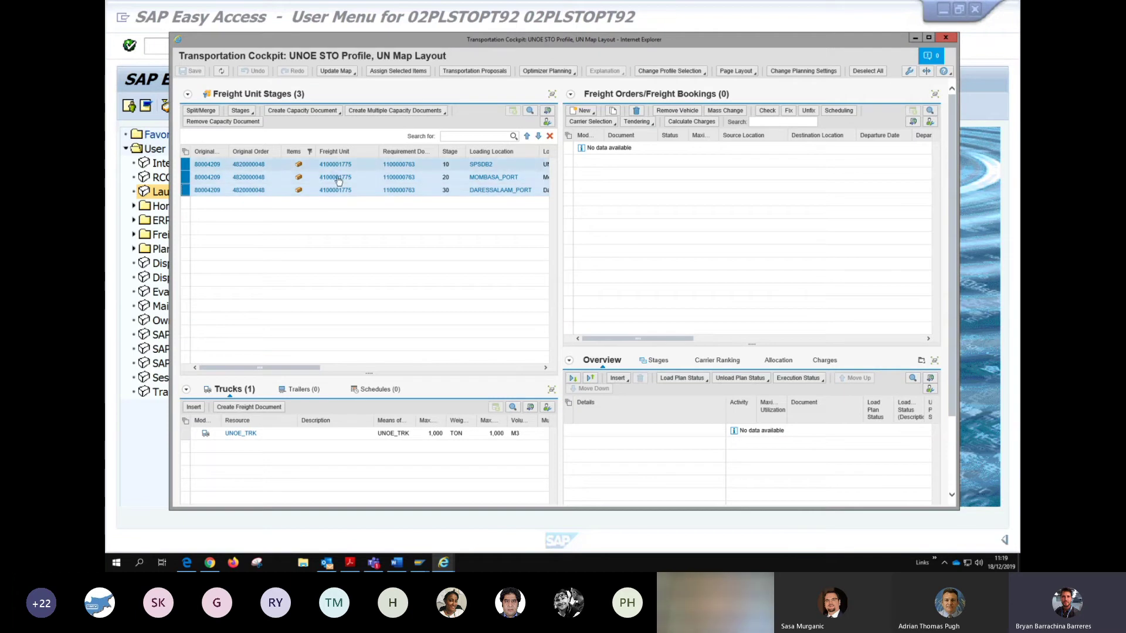
{"action": "left_click", "coordinate": [340, 74]}
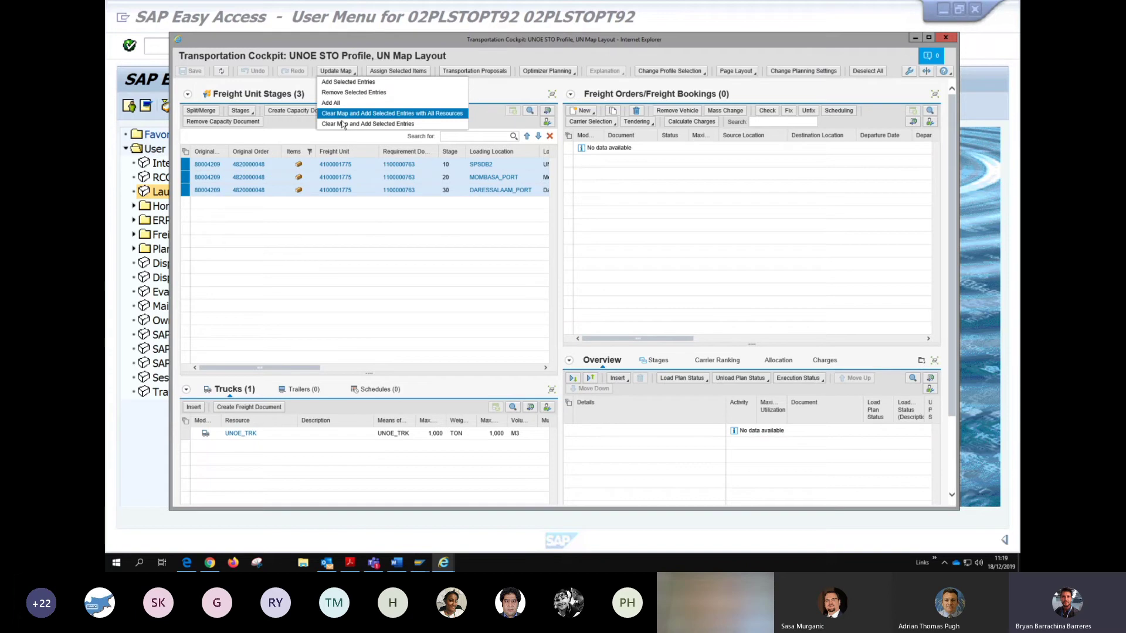
{"action": "left_click", "coordinate": [404, 125]}
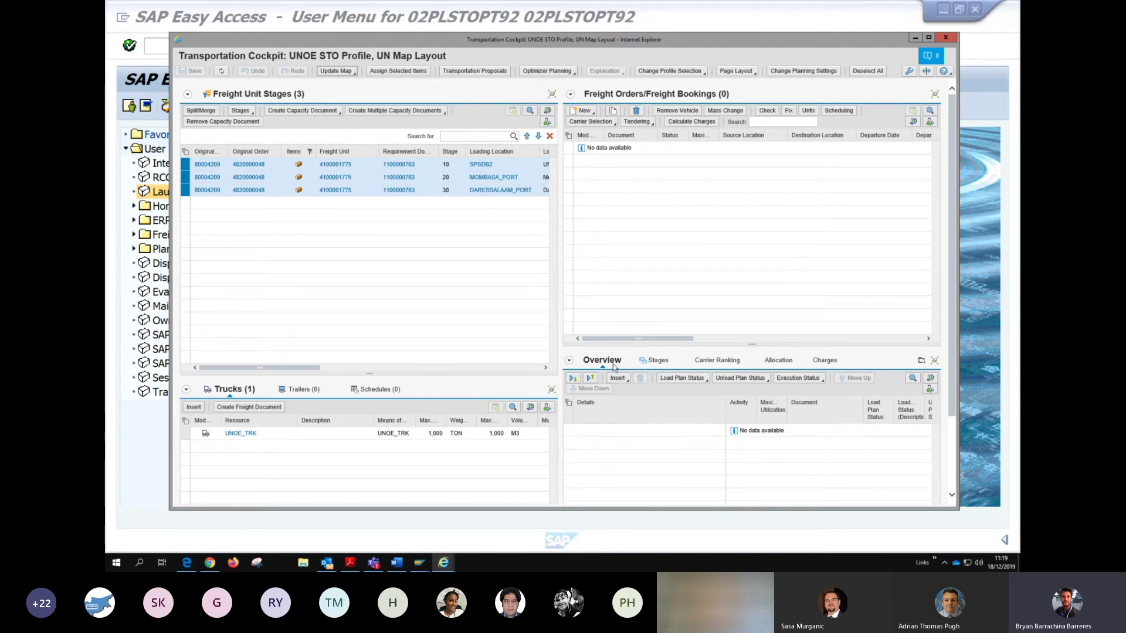
- Replace the Overview with the Map view, dismiss the long-running script notice and refresh the cockpit
{"action": "left_click", "coordinate": [922, 362]}
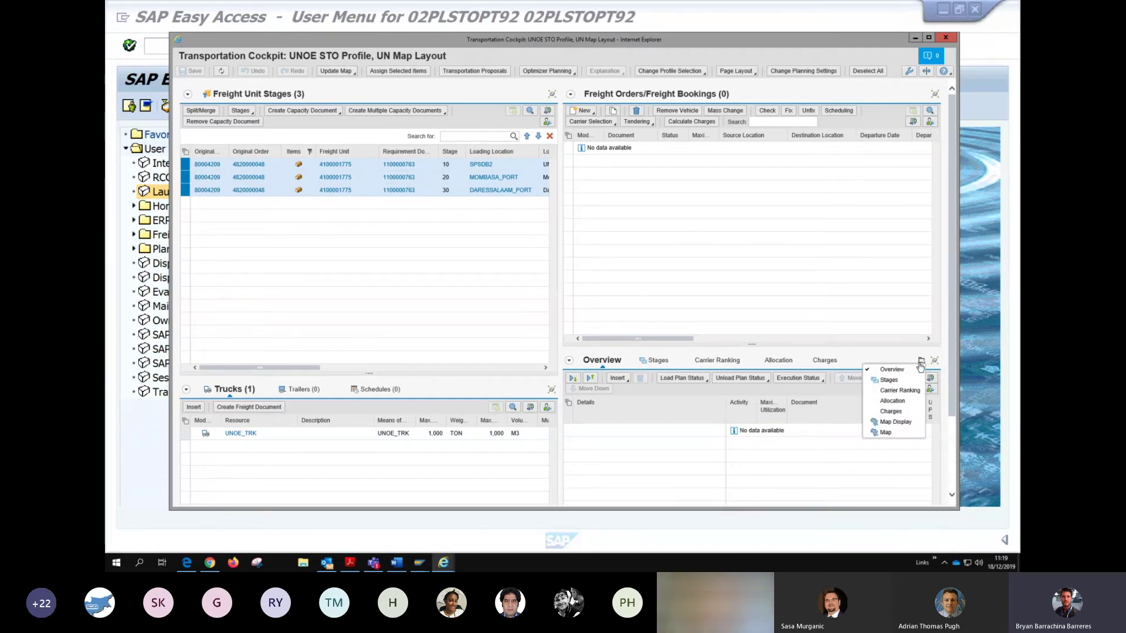
{"action": "left_click", "coordinate": [892, 434]}
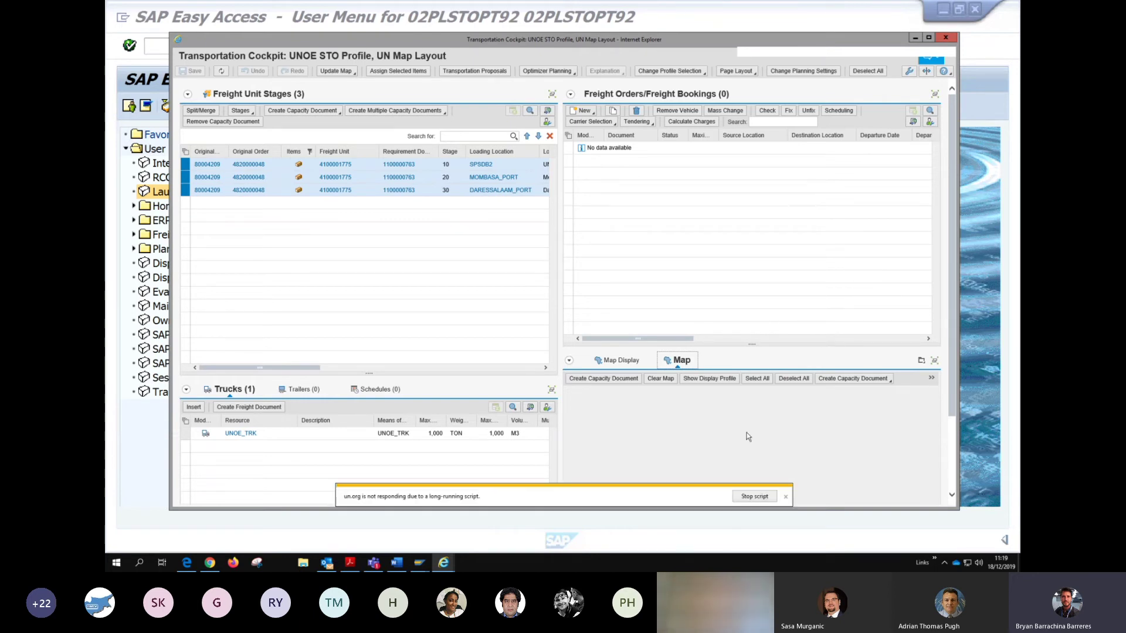
{"action": "left_click", "coordinate": [786, 497]}
{"action": "left_click", "coordinate": [785, 497]}
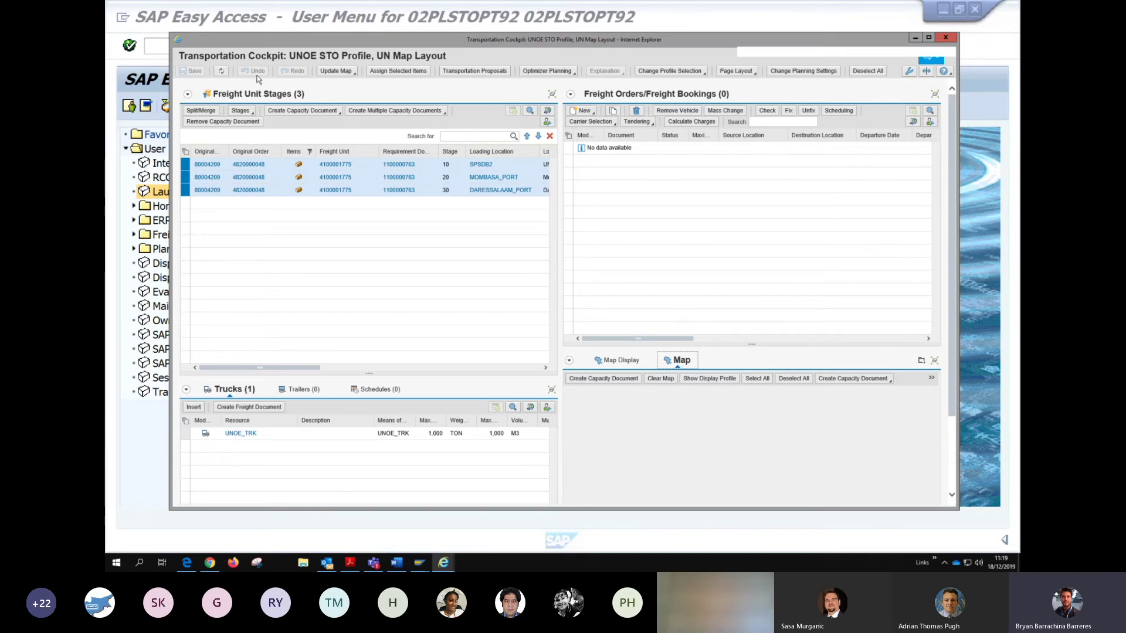
{"action": "left_click", "coordinate": [222, 73]}
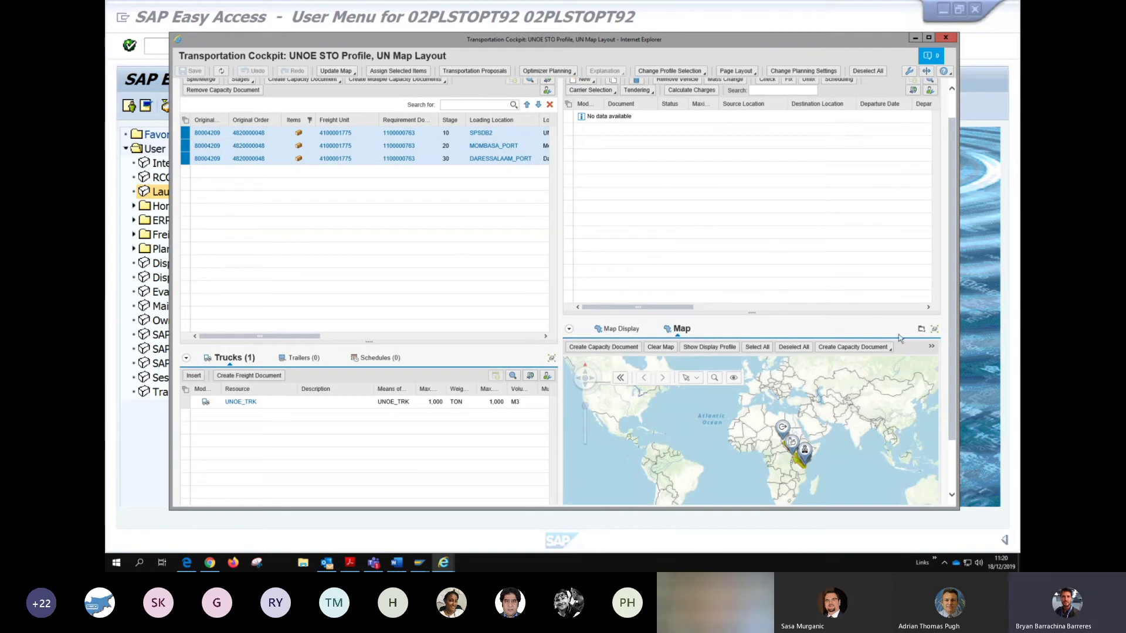
- Maximize the map, zoom in on the plotted stages to examine their route, and restore the normal cockpit view
{"action": "scroll", "coordinate": [950, 340], "scroll_direction": "down", "scroll_amount": 2}
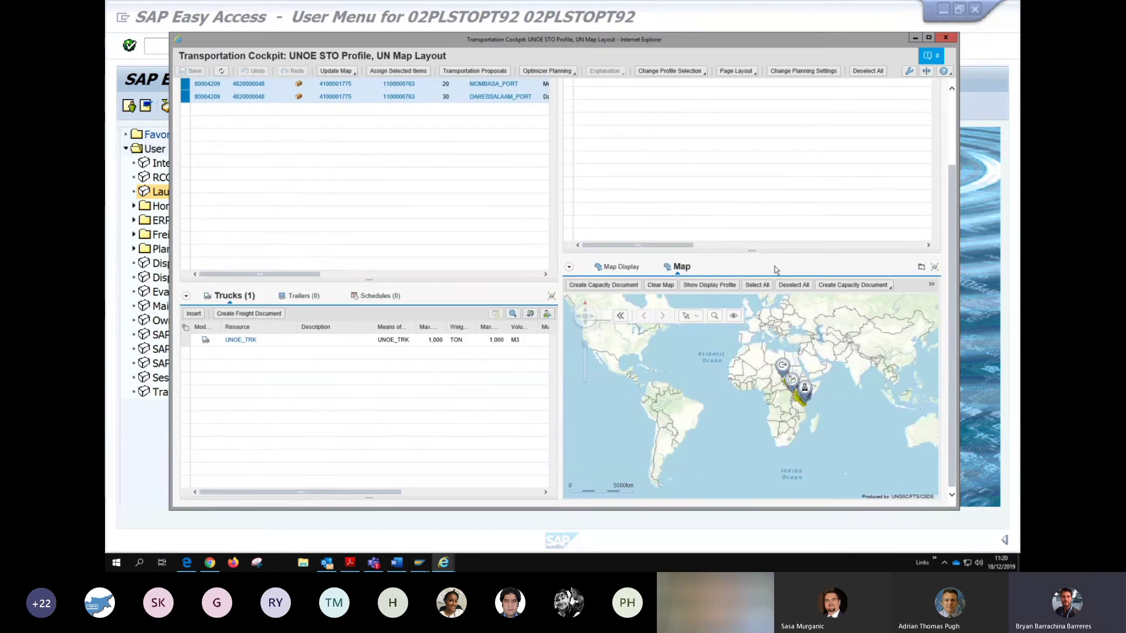
{"action": "left_click", "coordinate": [935, 268]}
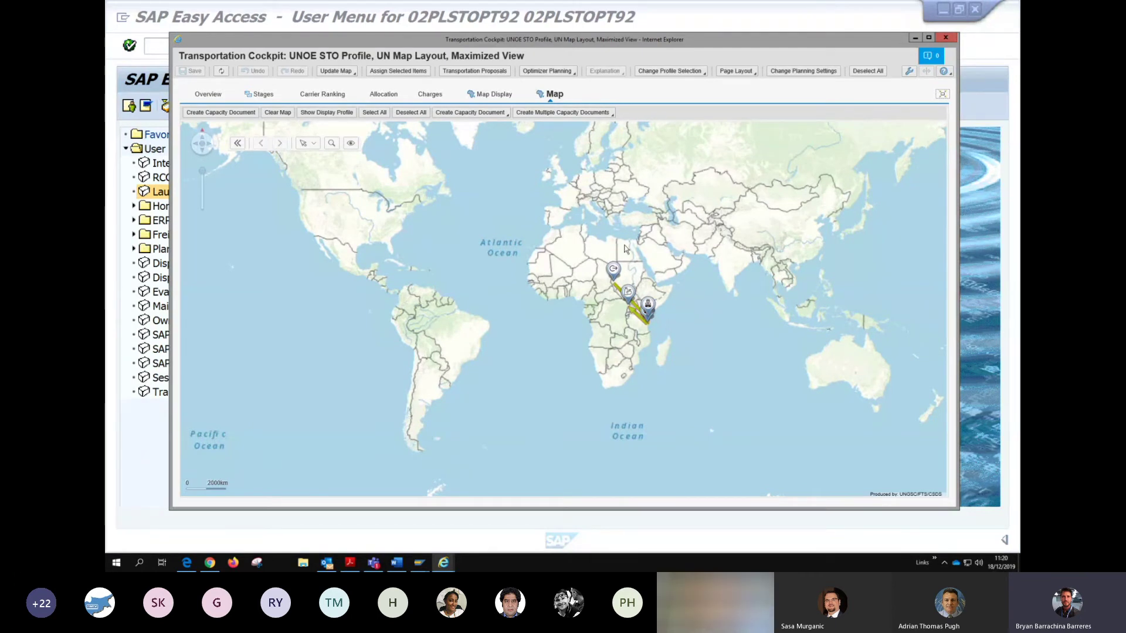
{"action": "left_click", "coordinate": [351, 144]}
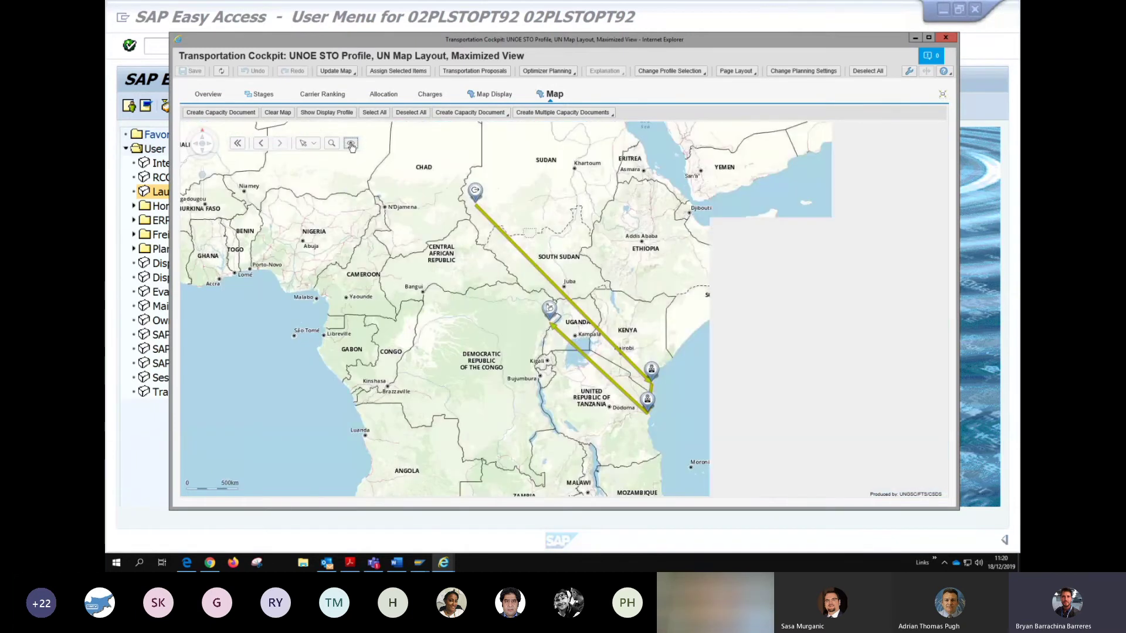
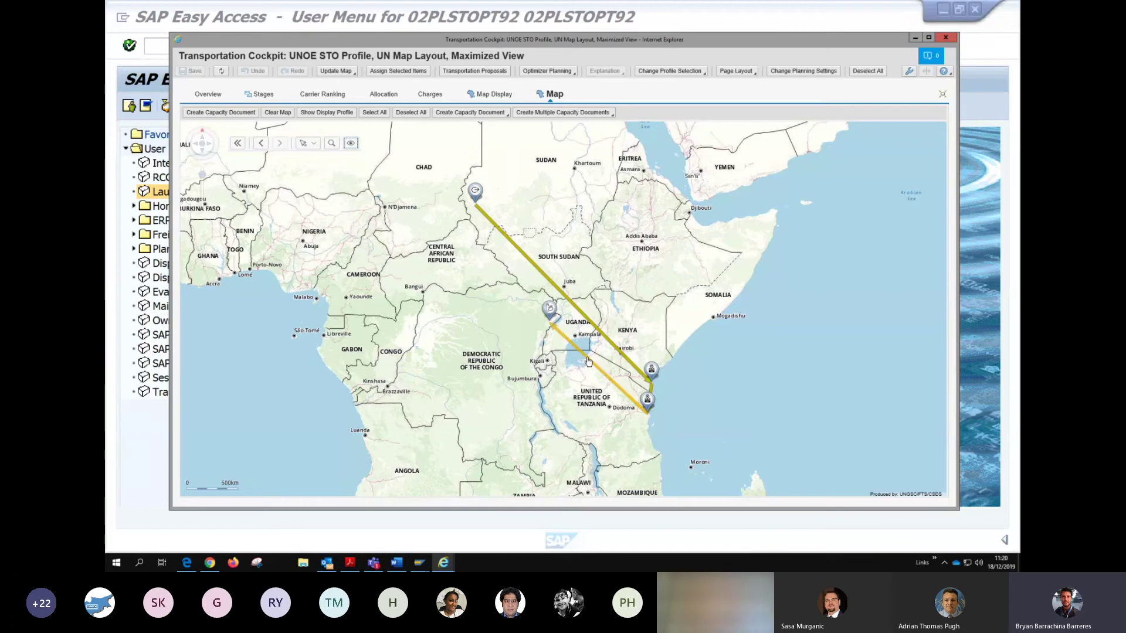
{"action": "mouse_move", "coordinate": [589, 362]}
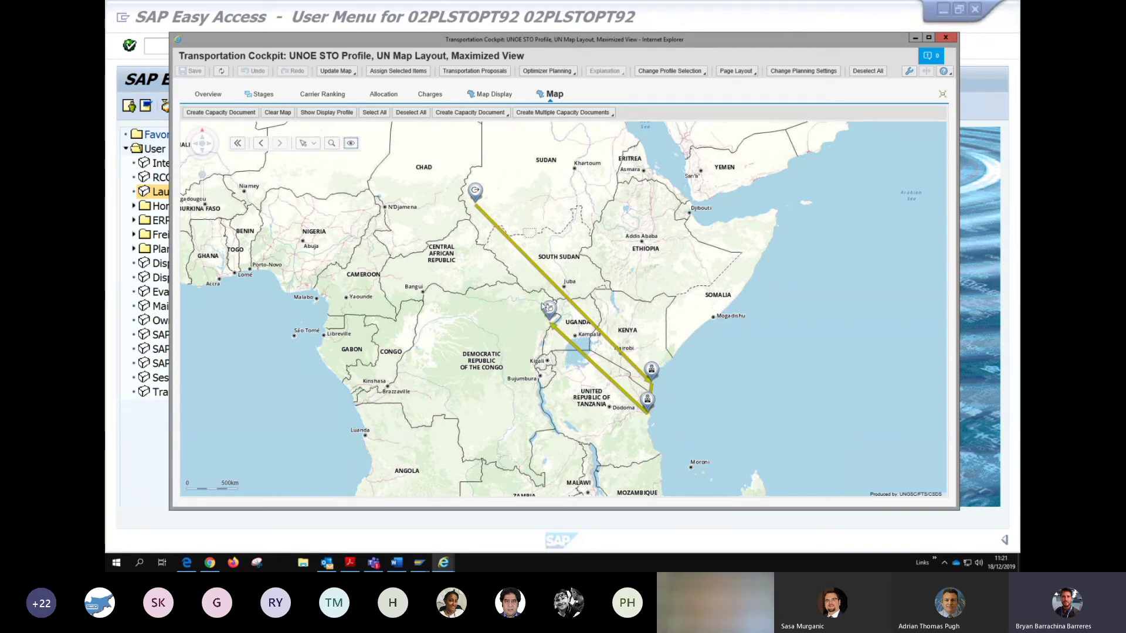
{"action": "mouse_move", "coordinate": [551, 329]}
{"action": "left_click", "coordinate": [942, 93]}
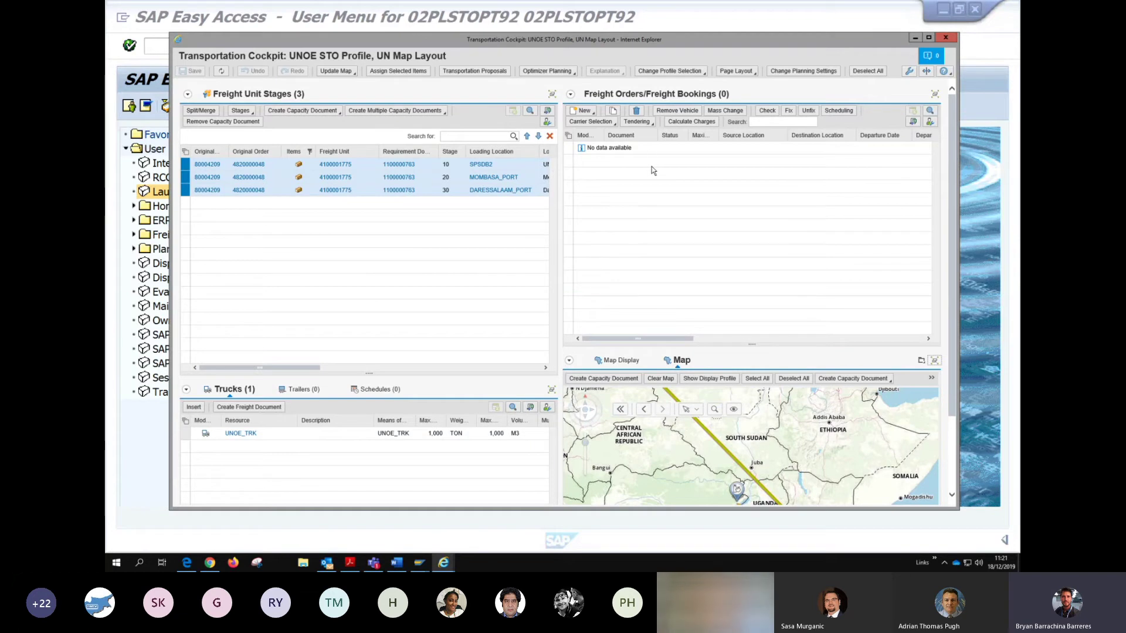
- Generate transportation proposals for the three selected stages, close the message display and look through the proposed routes
{"action": "left_click", "coordinate": [474, 72]}
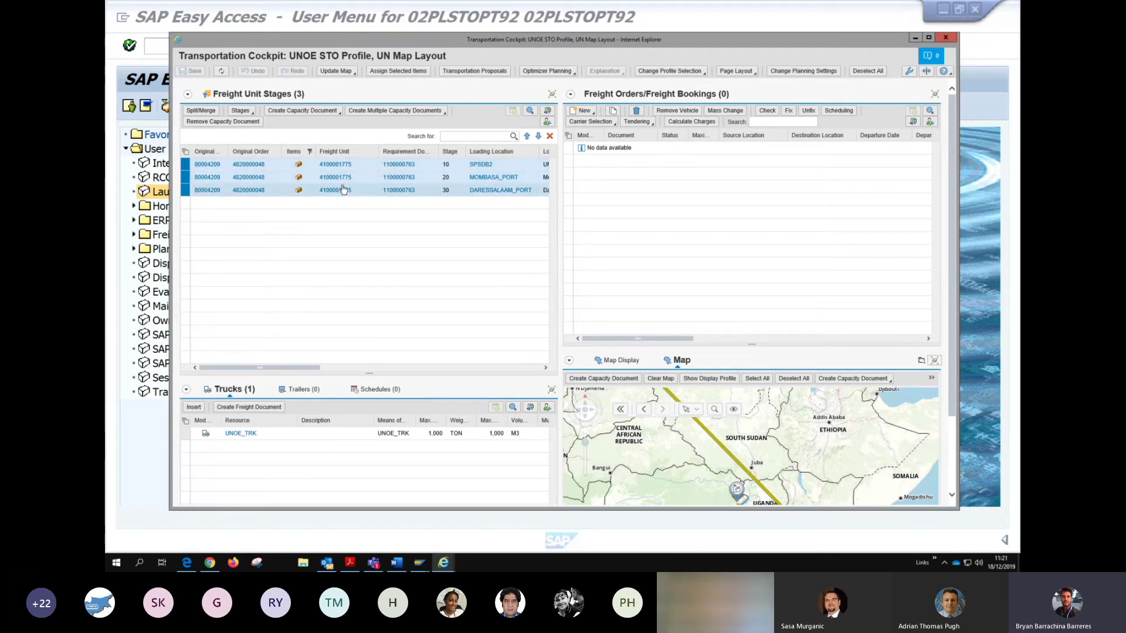
{"action": "left_click", "coordinate": [468, 72]}
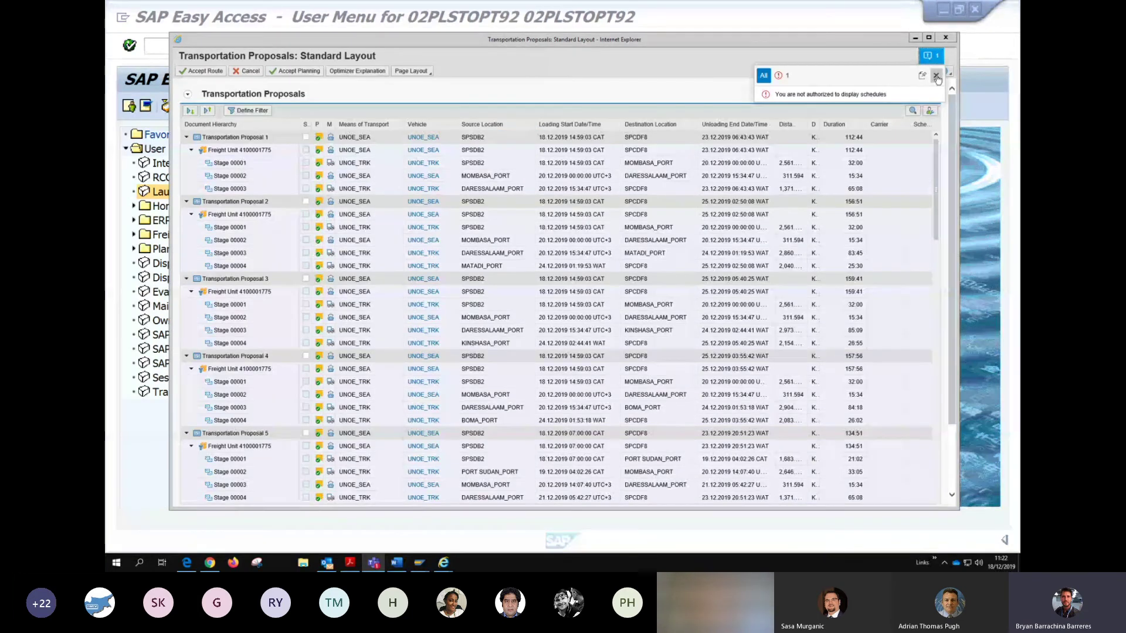
{"action": "left_click", "coordinate": [419, 562]}
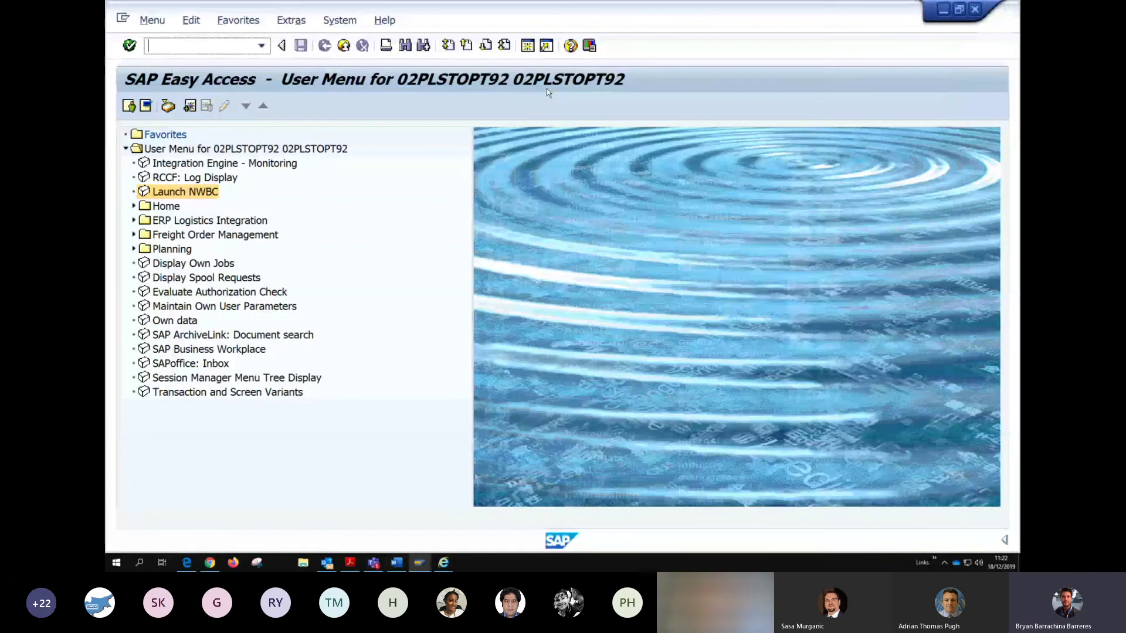
{"action": "key", "text": "alt+Tab"}
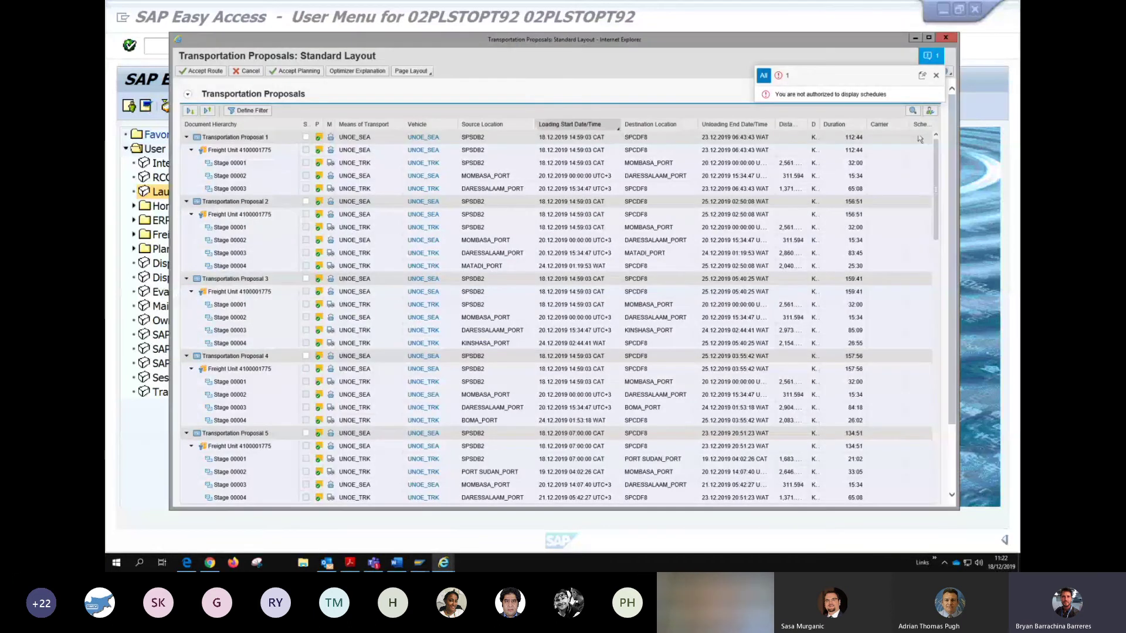
{"action": "left_click", "coordinate": [936, 75]}
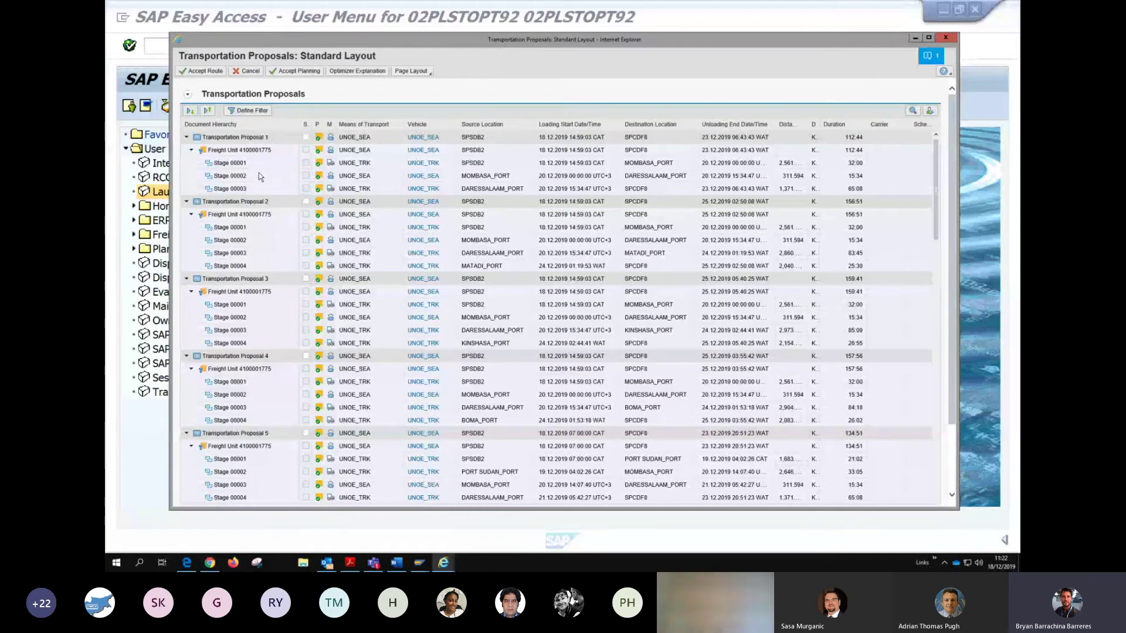
{"action": "scroll", "coordinate": [266, 177], "scroll_direction": "down", "scroll_amount": 1}
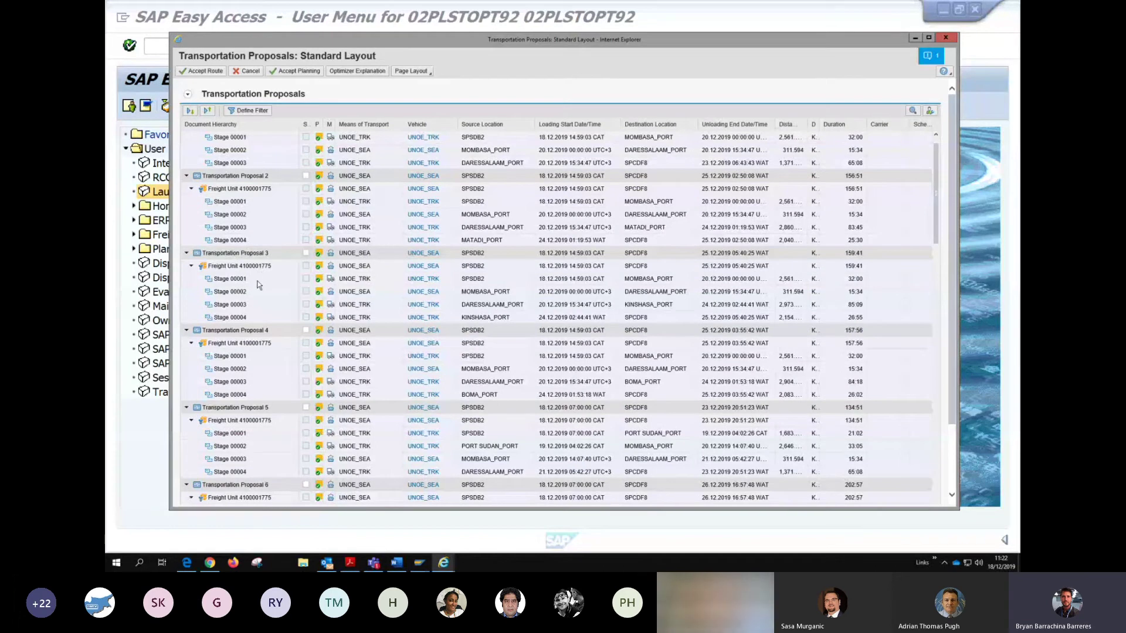
- Review the proposed routes, comparing the stage locations, loading and unloading times, distances and durations across the transportation proposals
{"action": "scroll", "coordinate": [267, 185], "scroll_direction": "up", "scroll_amount": 1}
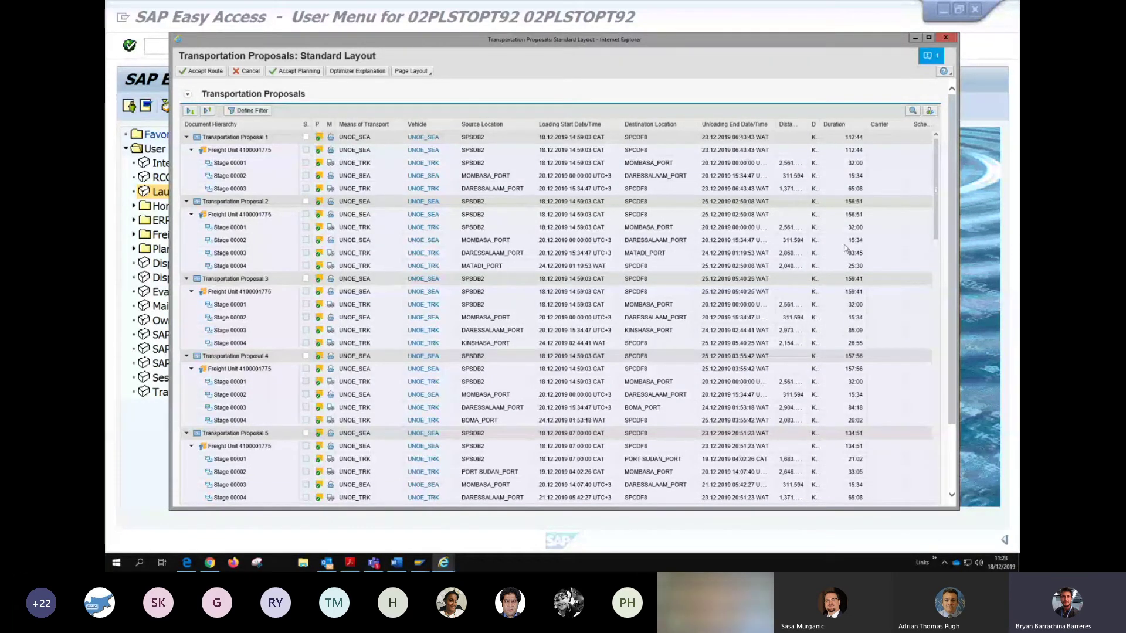
{"action": "scroll", "coordinate": [934, 219], "scroll_direction": "down", "scroll_amount": 1}
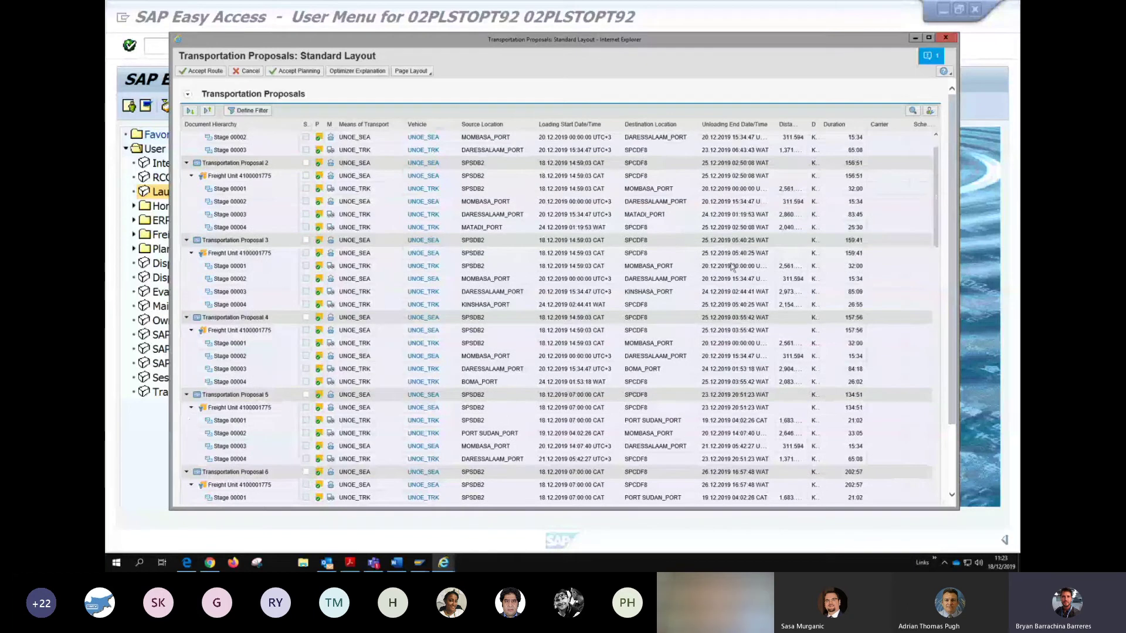
{"action": "scroll", "coordinate": [554, 263], "scroll_direction": "down", "scroll_amount": 1}
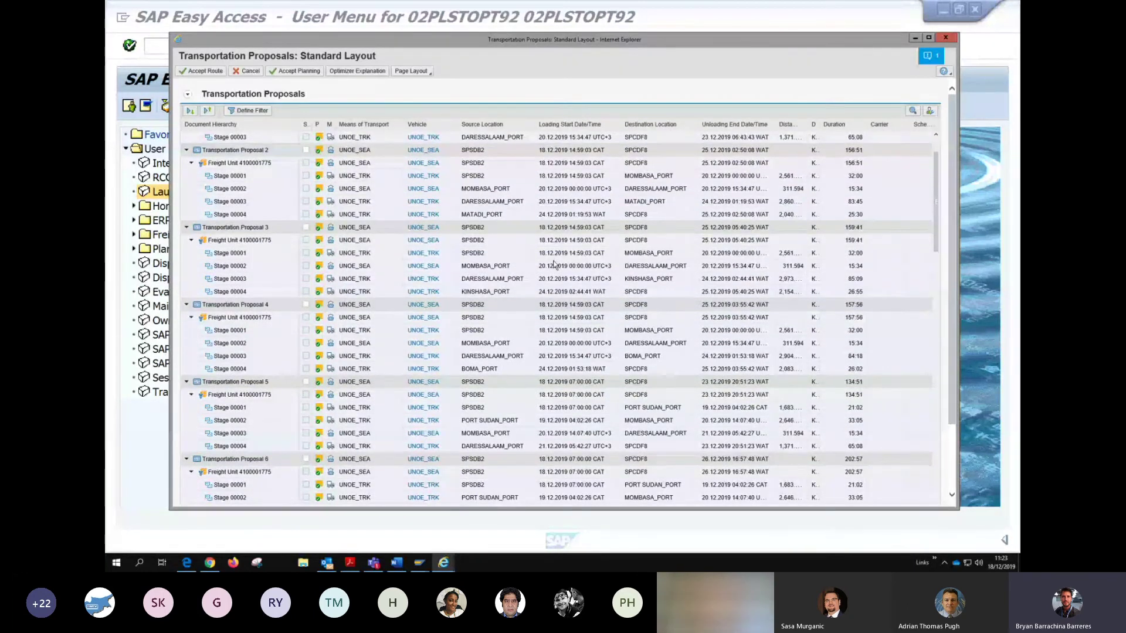
{"action": "scroll", "coordinate": [410, 281], "scroll_direction": "down", "scroll_amount": 1}
{"action": "scroll", "coordinate": [390, 289], "scroll_direction": "down", "scroll_amount": 3}
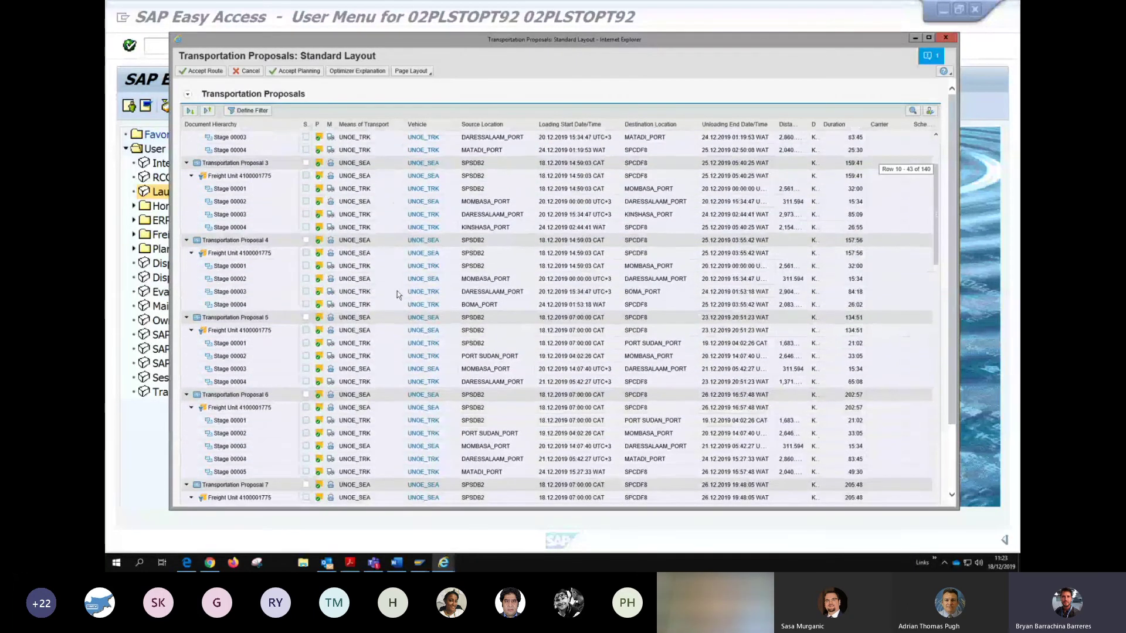
{"action": "scroll", "coordinate": [396, 291], "scroll_direction": "down", "scroll_amount": 4}
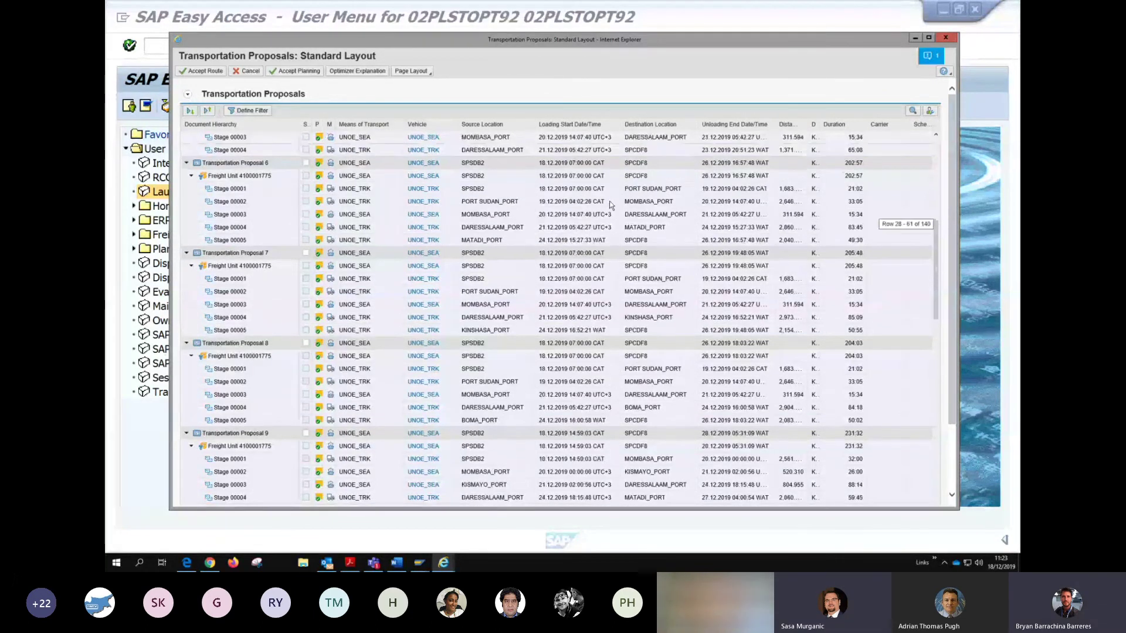
{"action": "scroll", "coordinate": [610, 201], "scroll_direction": "up", "scroll_amount": 1}
{"action": "left_click_drag", "start_coordinate": [935, 224], "coordinate": [930, 135]}
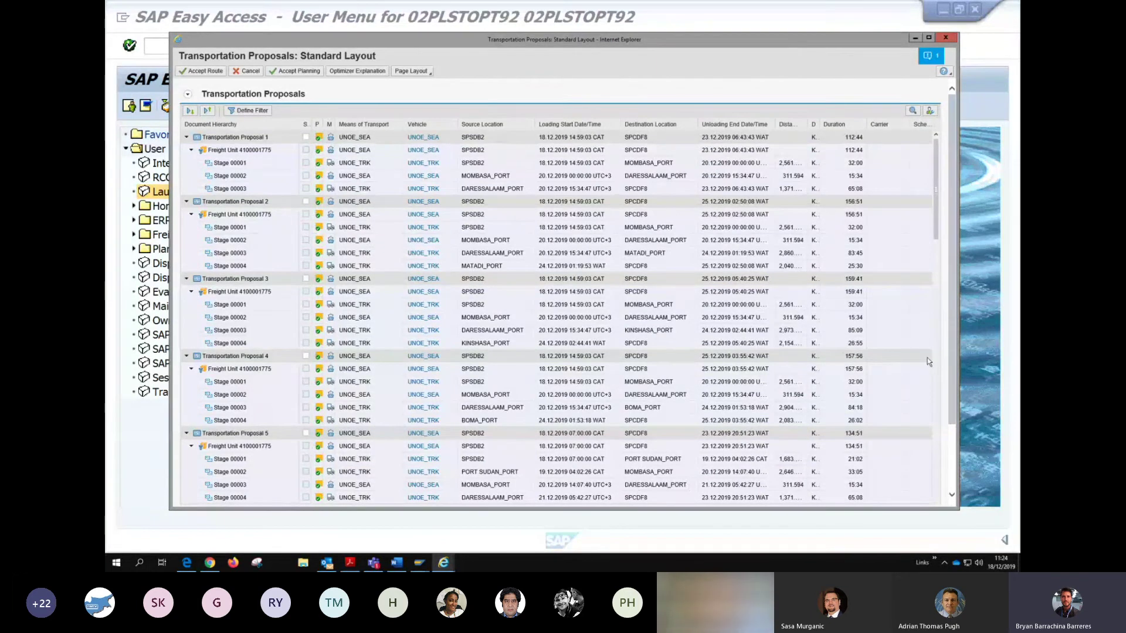
- Widen the Transportation Start and End Date/Time columns to show full values, check them, and return to the proposals' first columns
{"action": "scroll", "coordinate": [934, 458], "scroll_direction": "down", "scroll_amount": 2}
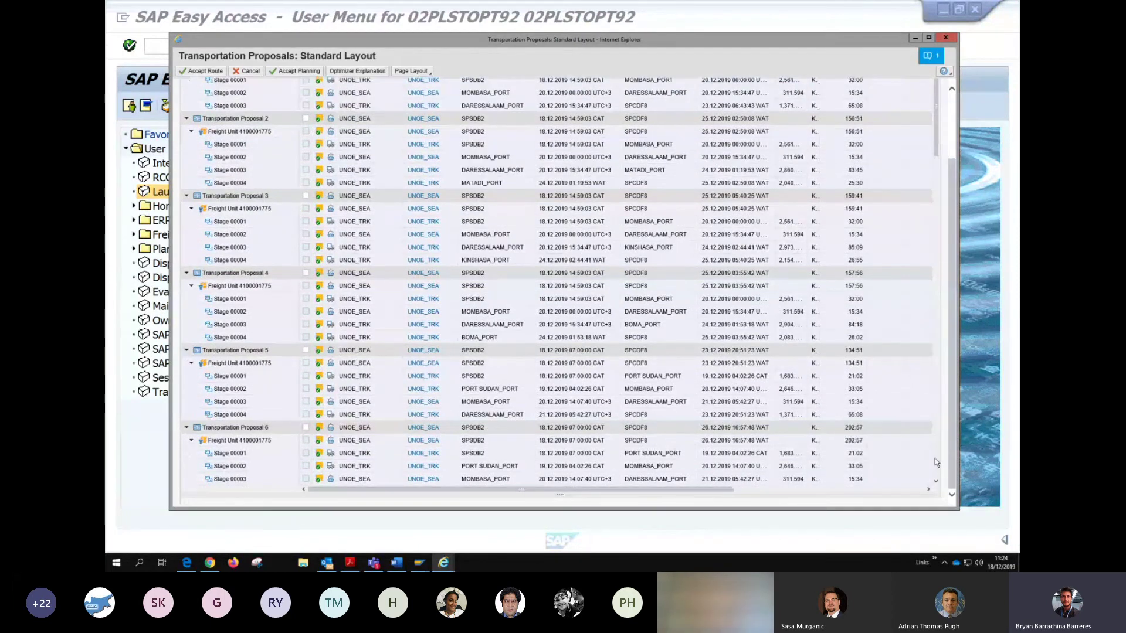
{"action": "scroll", "coordinate": [884, 487], "scroll_direction": "right", "scroll_amount": 3}
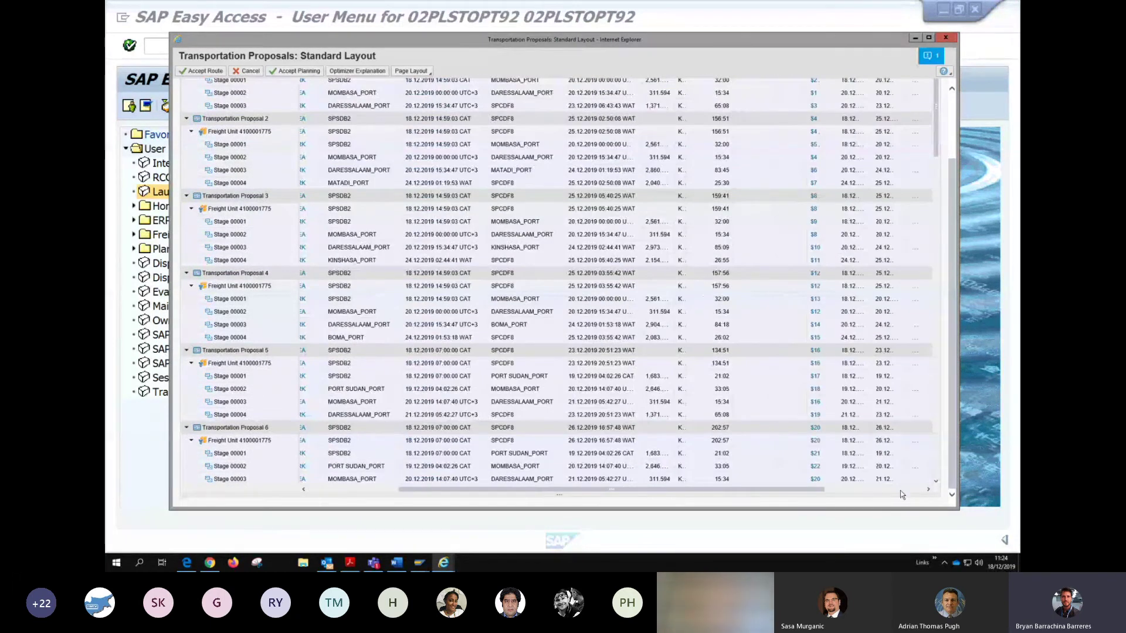
{"action": "scroll", "coordinate": [901, 494], "scroll_direction": "up", "scroll_amount": 2}
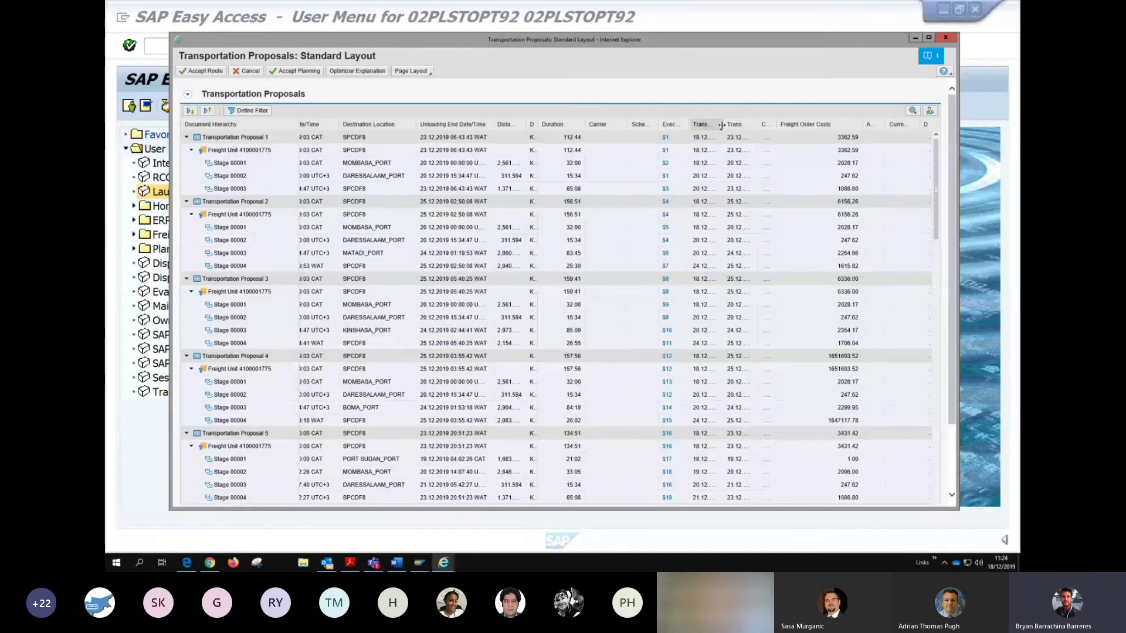
{"action": "left_click_drag", "start_coordinate": [756, 124], "coordinate": [746, 125]}
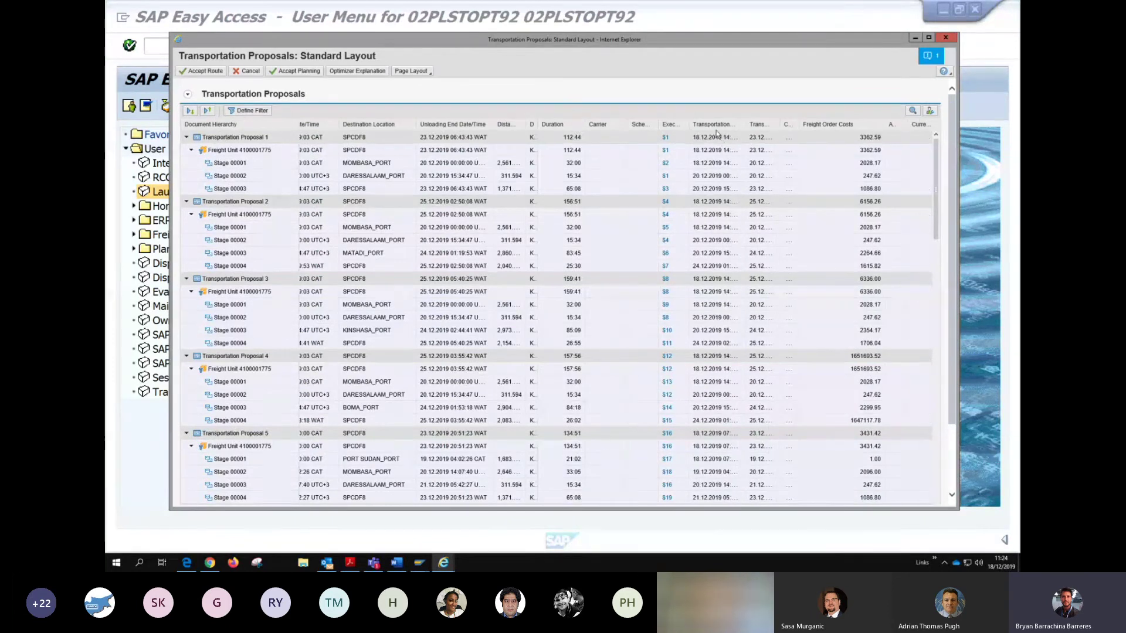
{"action": "left_click_drag", "start_coordinate": [744, 125], "coordinate": [799, 138]}
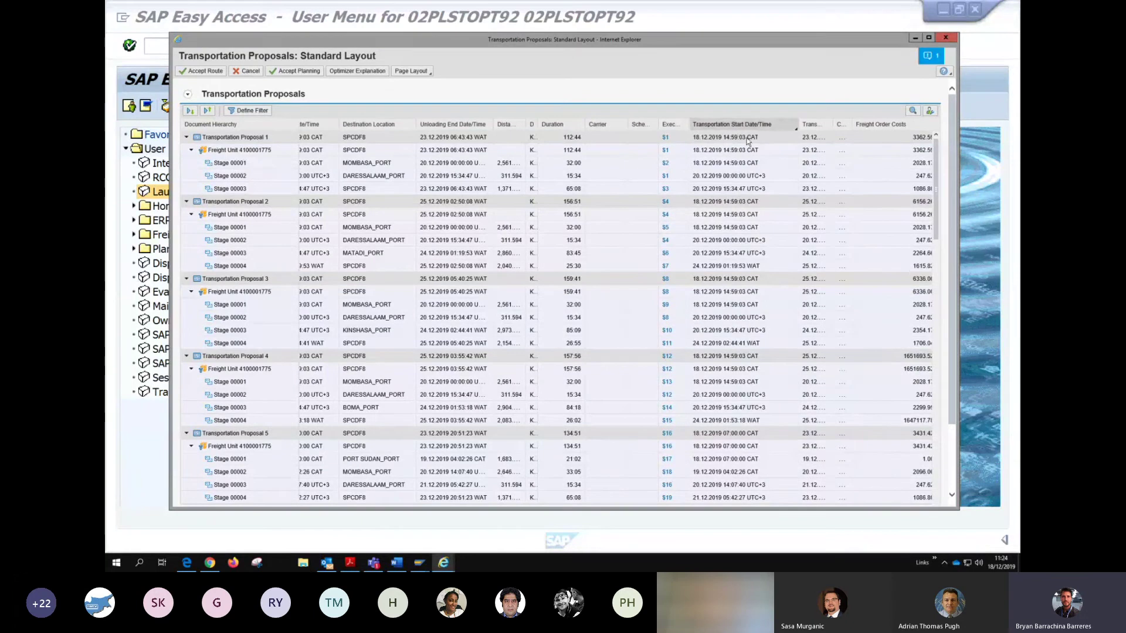
{"action": "left_click_drag", "start_coordinate": [829, 125], "coordinate": [850, 155]}
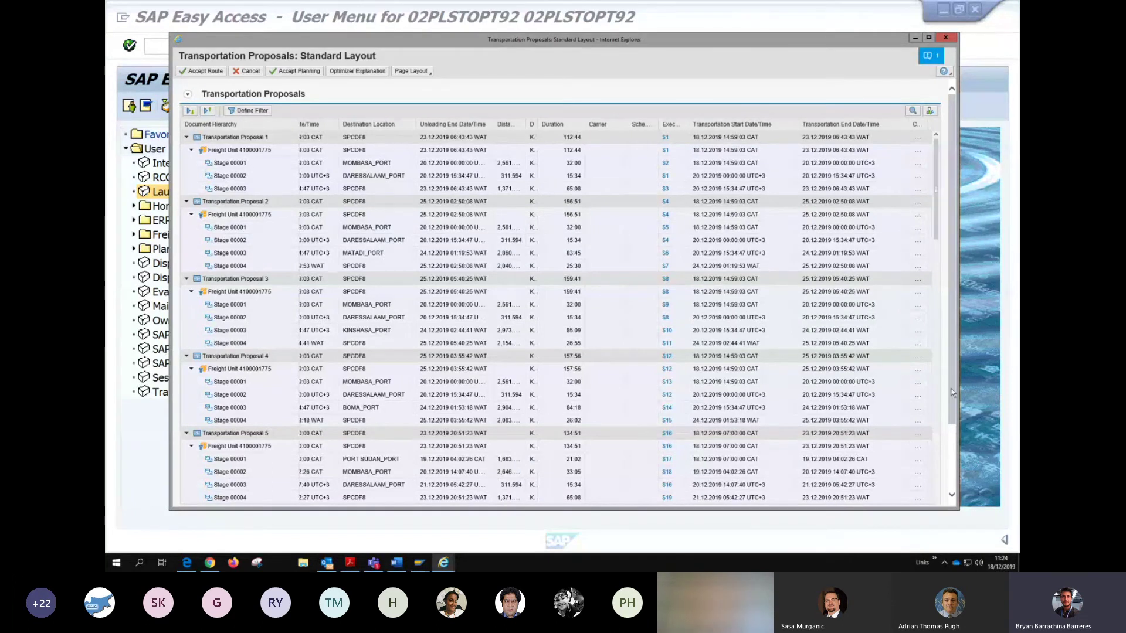
{"action": "scroll", "coordinate": [949, 448], "scroll_direction": "down", "scroll_amount": 3}
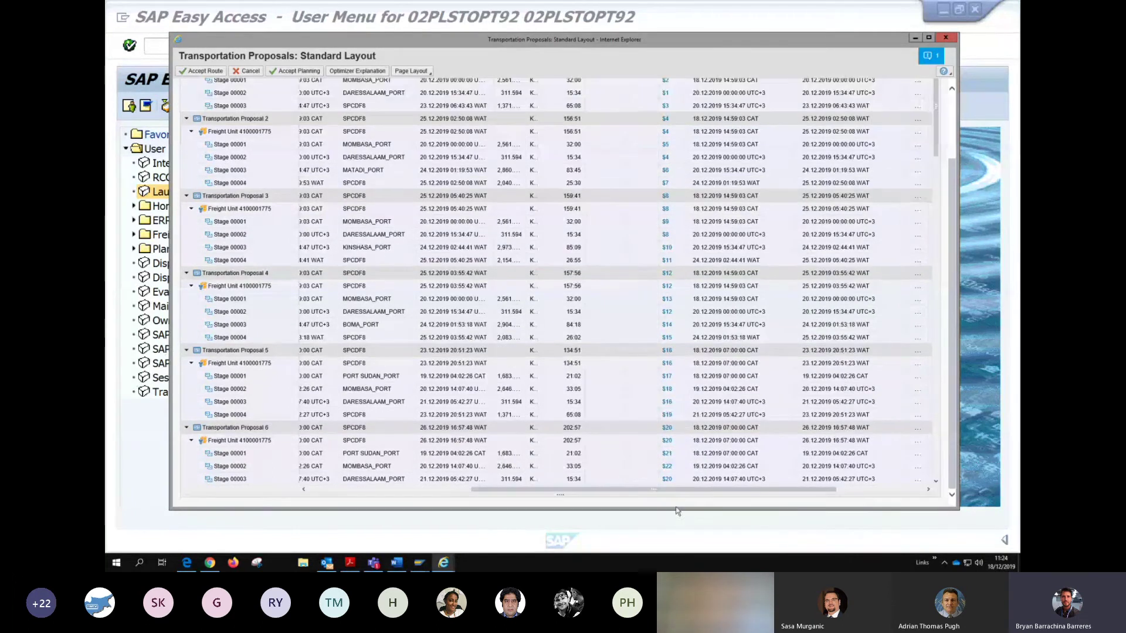
{"action": "left_click", "coordinate": [331, 490]}
{"action": "scroll", "coordinate": [580, 308], "scroll_direction": "up", "scroll_amount": 3}
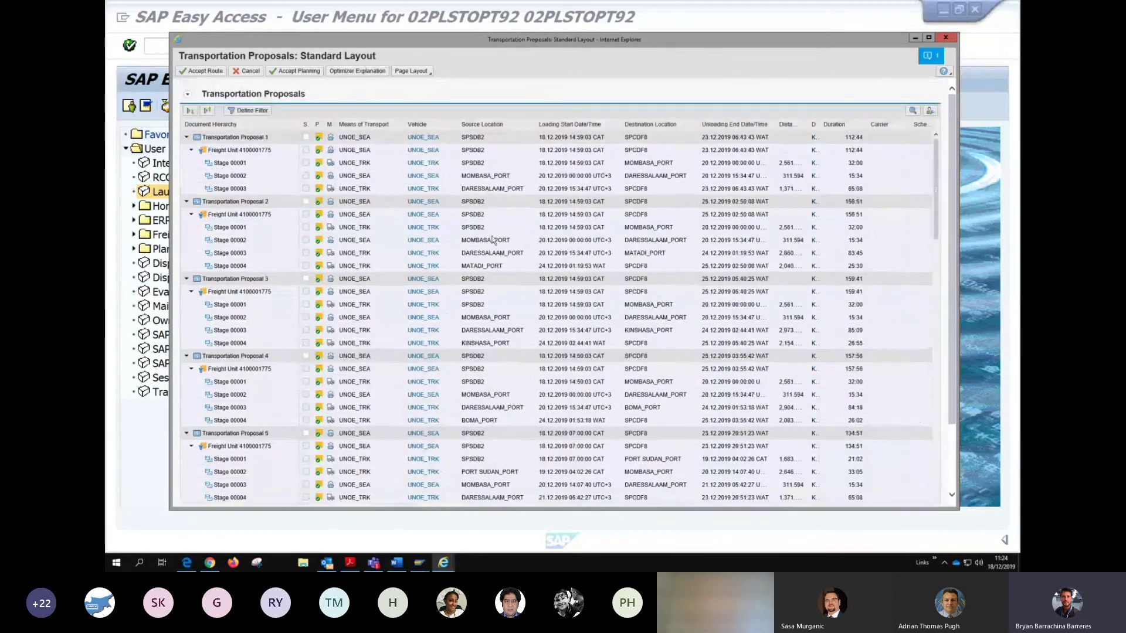
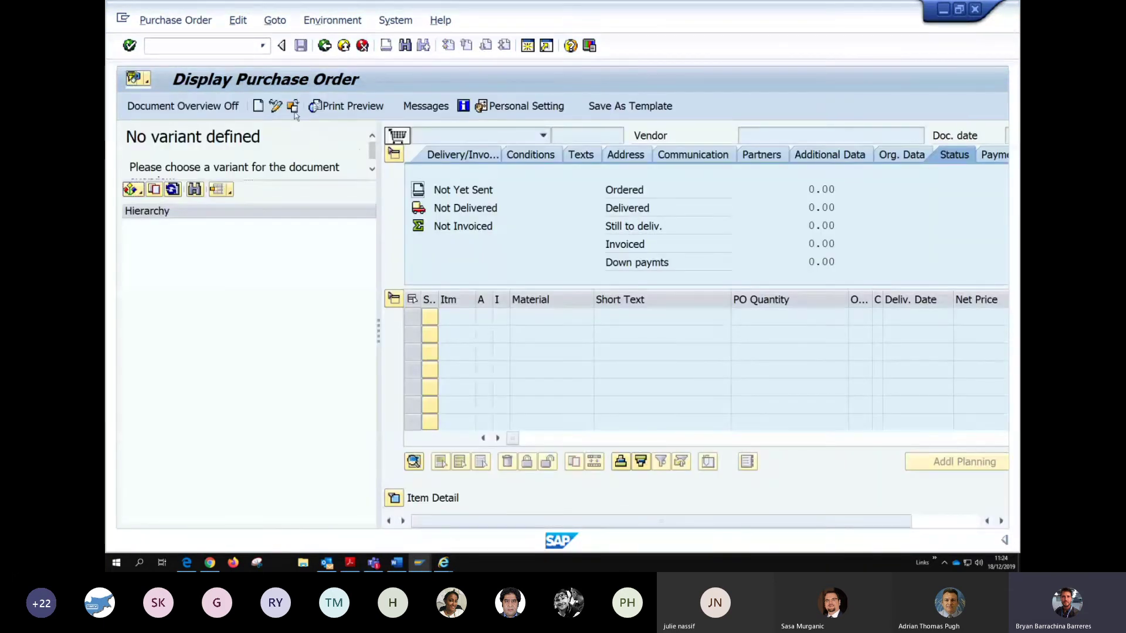
- Display the budget-relevant stock transport order by entering its purchase order number, and hide the document overview
{"action": "left_click", "coordinate": [293, 106]}
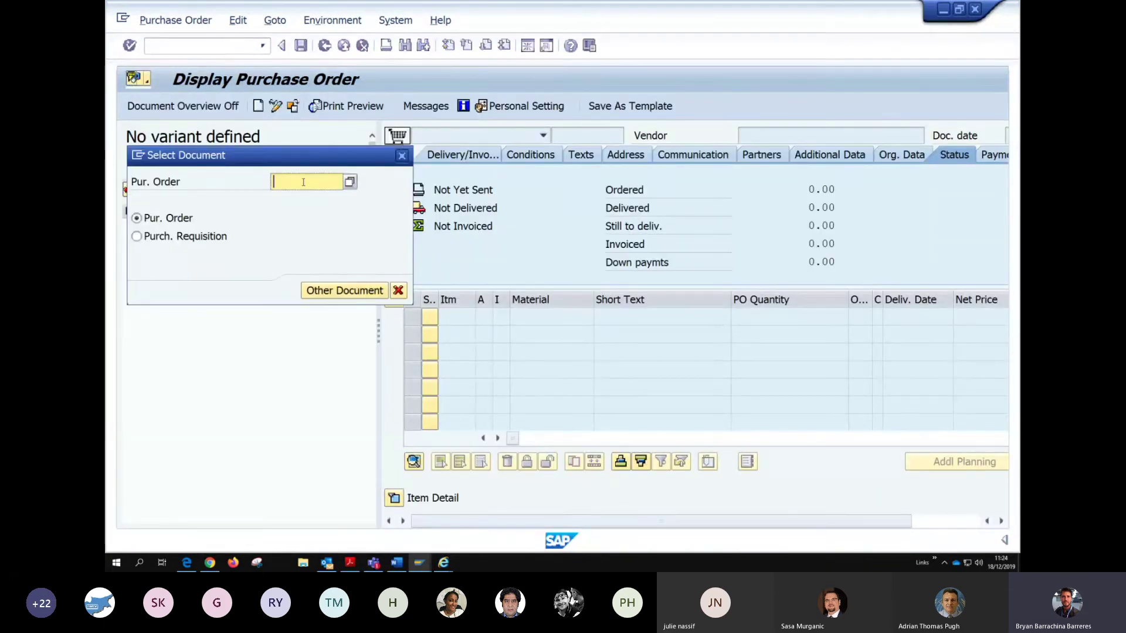
{"action": "type", "text": "48"}
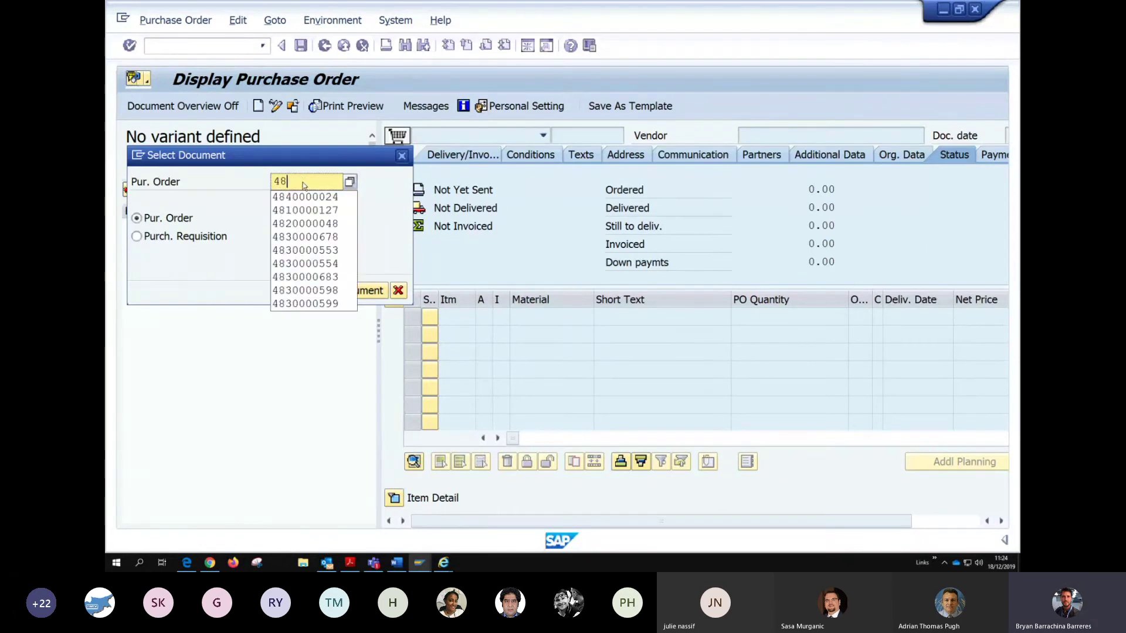
{"action": "type", "text": "200000"}
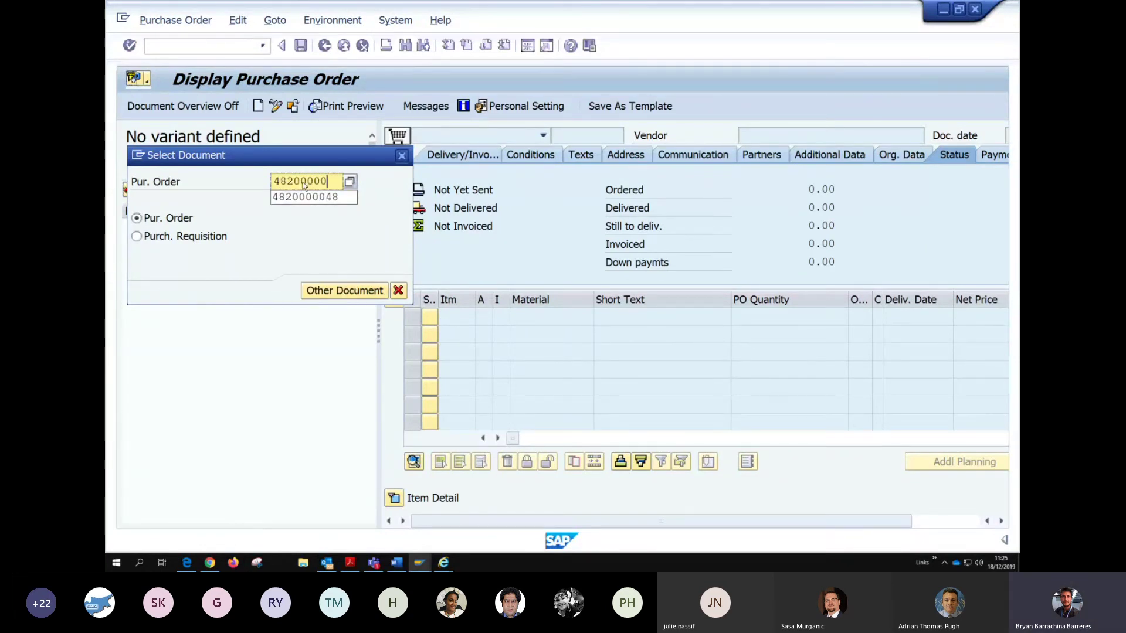
{"action": "type", "text": "48"}
{"action": "key", "text": "Return"}
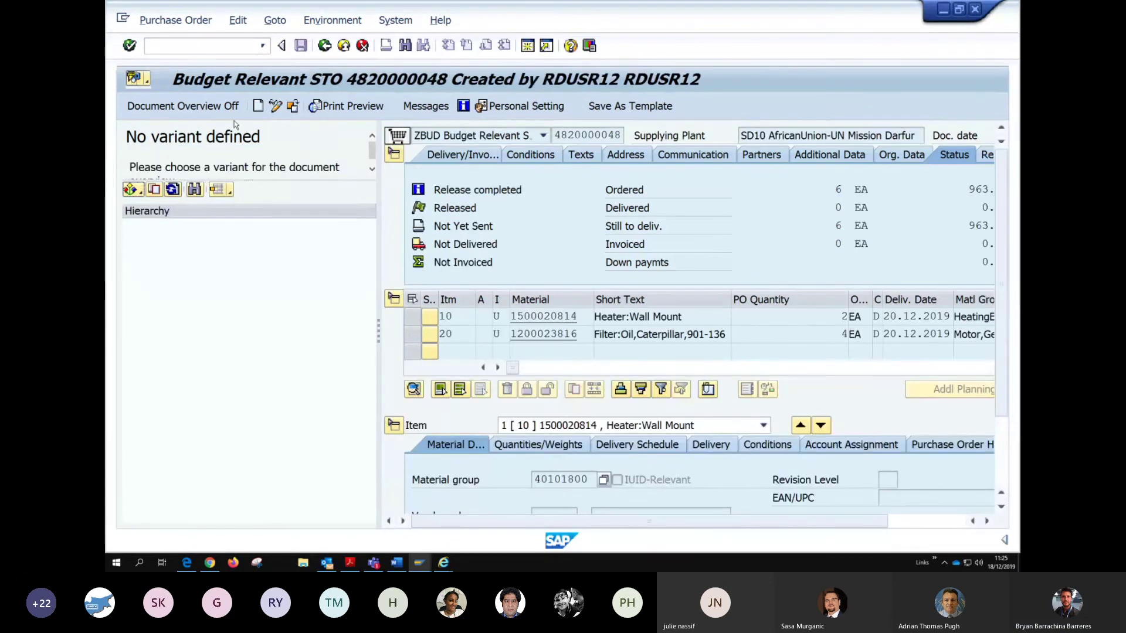
{"action": "left_click", "coordinate": [232, 107]}
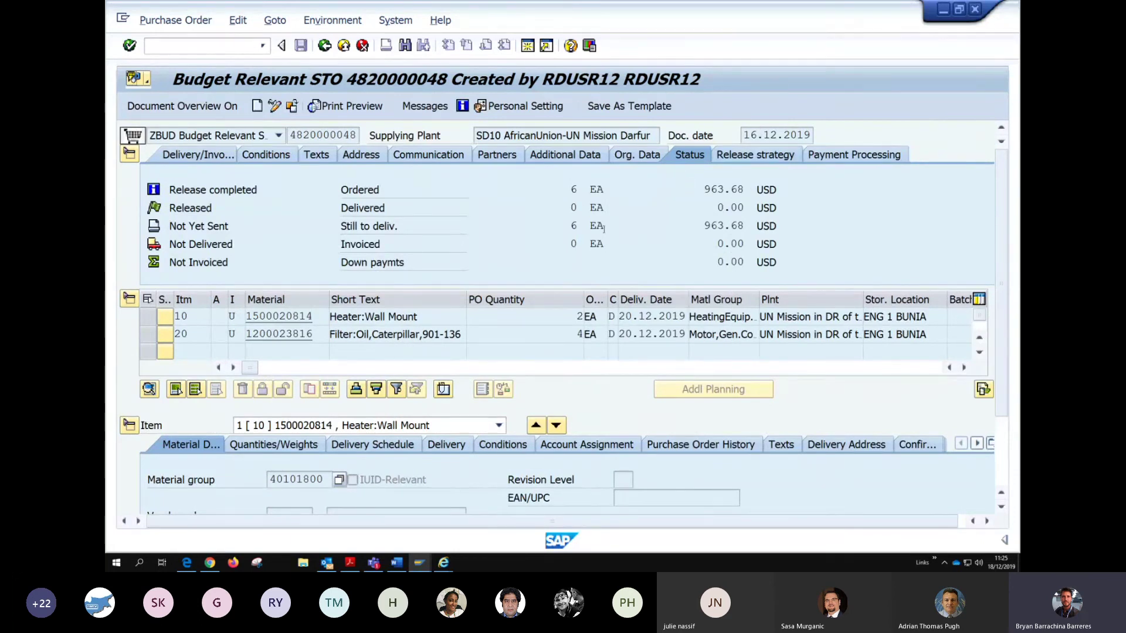
- Open the outbound delivery from the purchase order history of item 10 and check its planned goods issue date
{"action": "scroll", "coordinate": [534, 230], "scroll_direction": "down", "scroll_amount": 1}
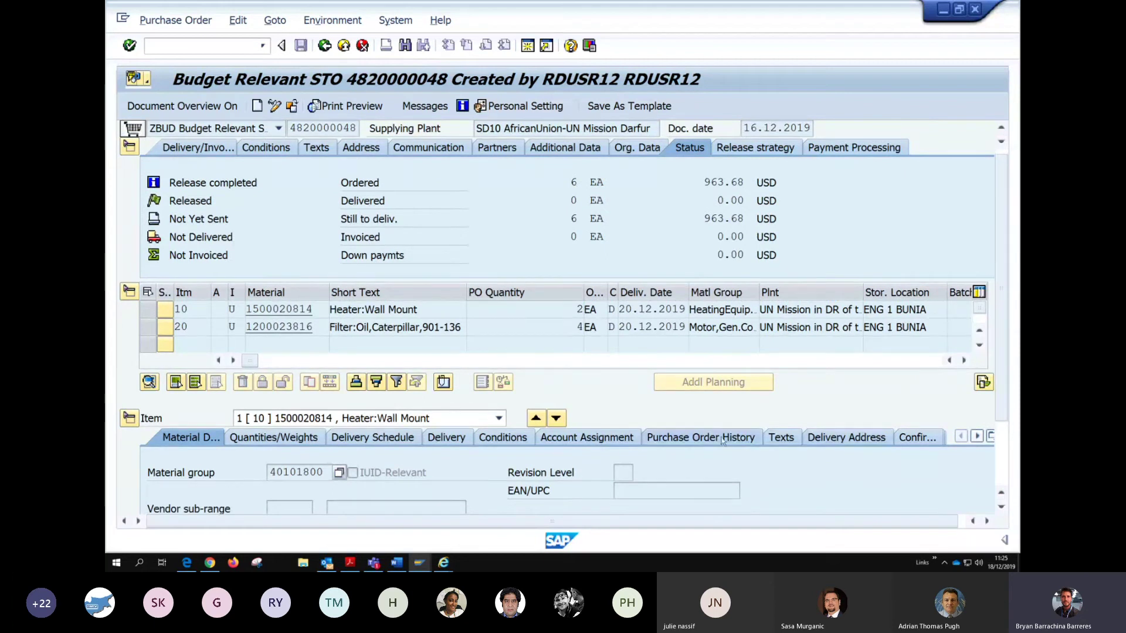
{"action": "left_click", "coordinate": [700, 438]}
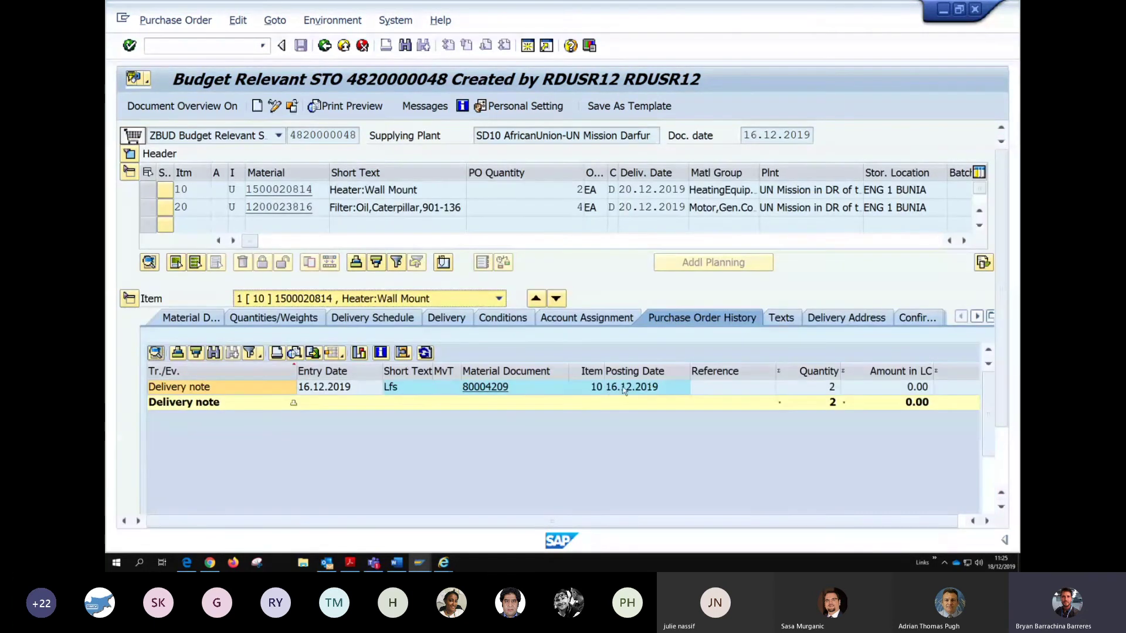
{"action": "left_click", "coordinate": [495, 390]}
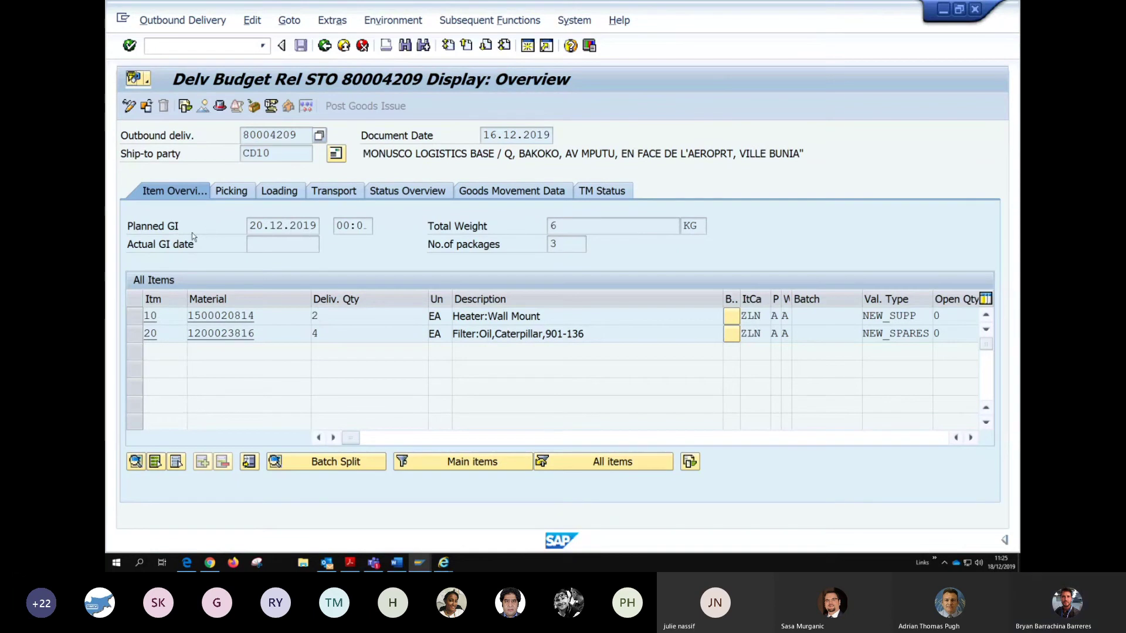
{"action": "left_click_drag", "start_coordinate": [249, 225], "coordinate": [317, 226]}
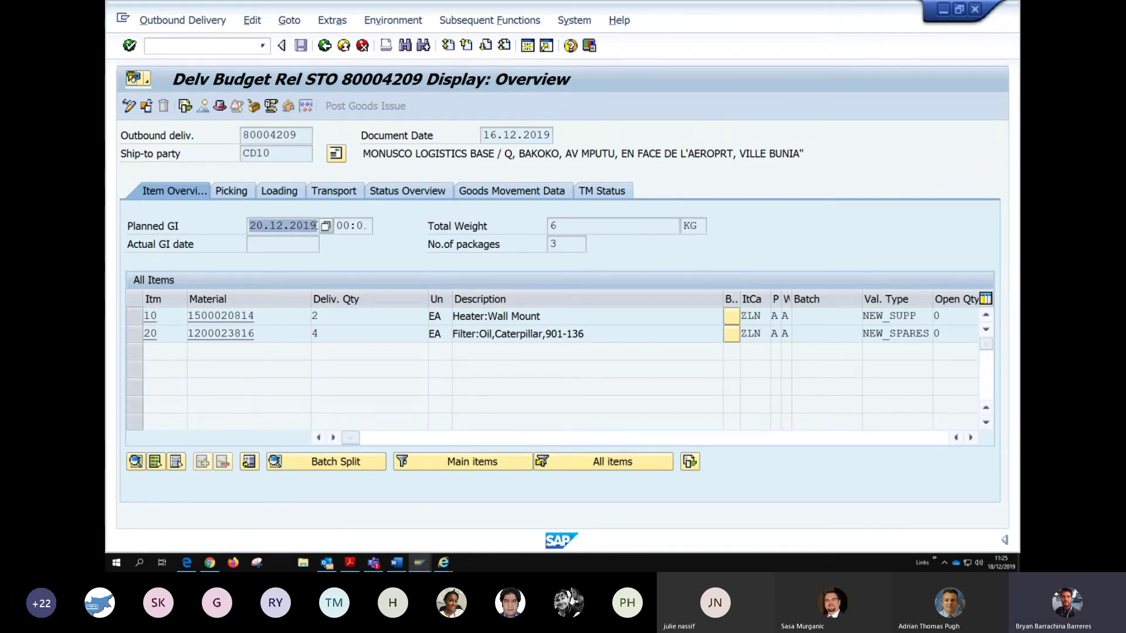
- Compare the delivery's transportation planning, loading, picking and planned goods issue dates with the start times in the transportation proposals
{"action": "left_click", "coordinate": [335, 191]}
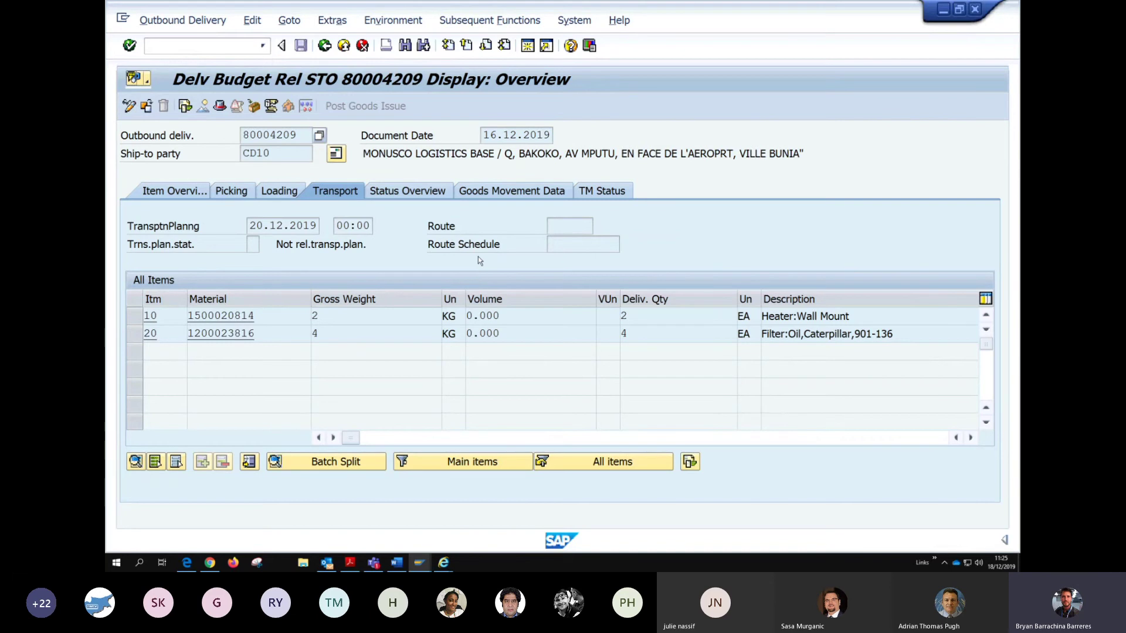
{"action": "key", "text": "alt+Tab"}
{"action": "key", "text": "alt+Tab"}
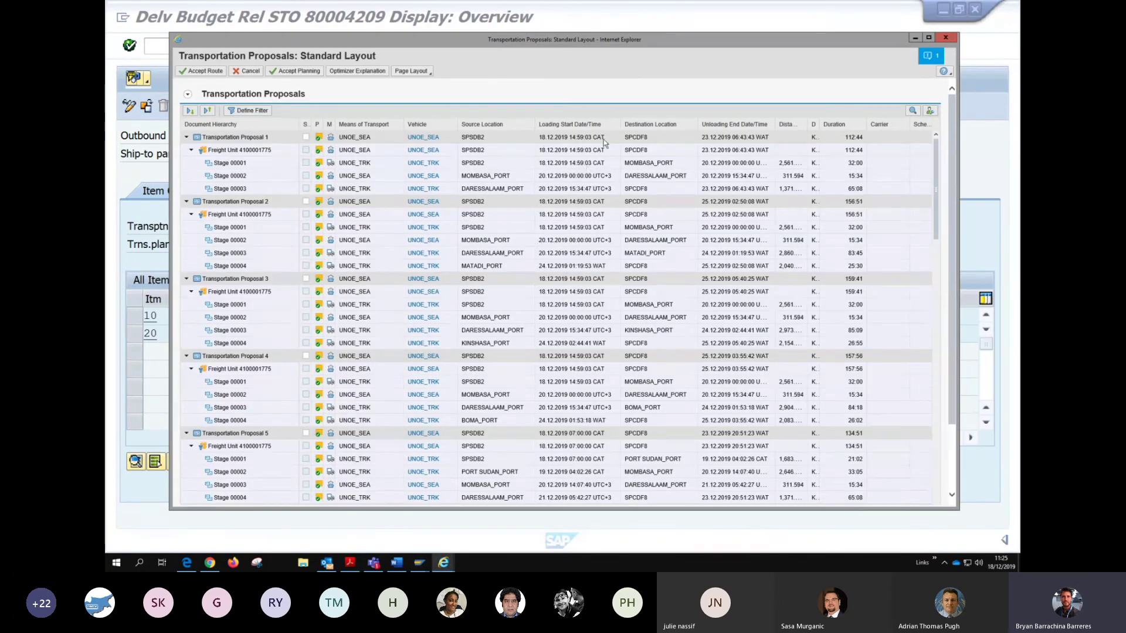
{"action": "key", "text": "alt+Tab"}
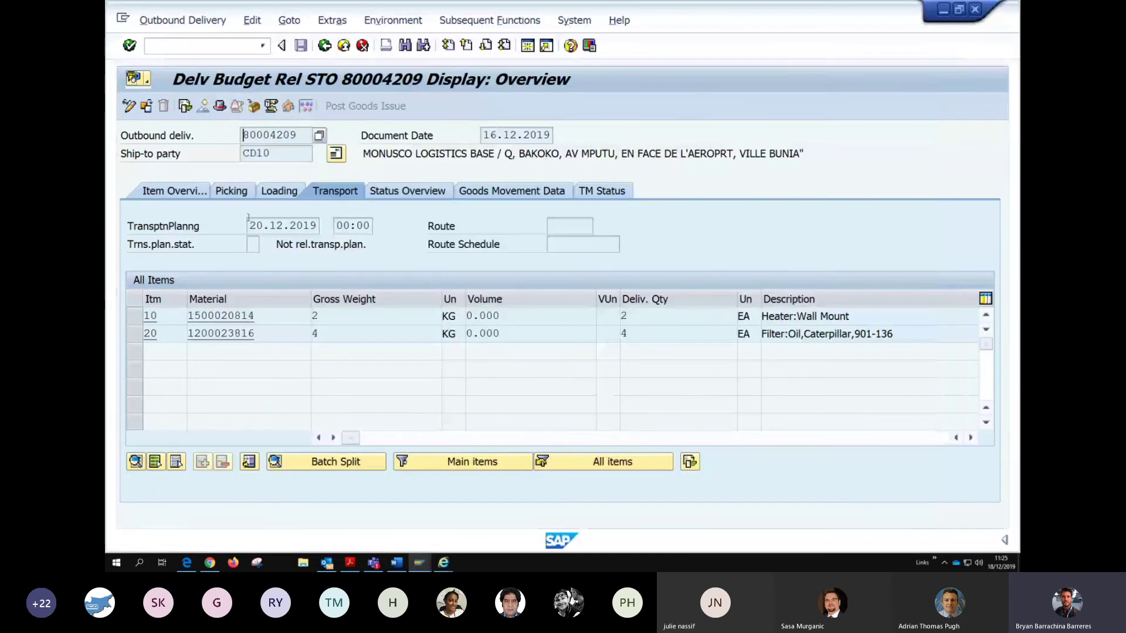
{"action": "left_click", "coordinate": [282, 195]}
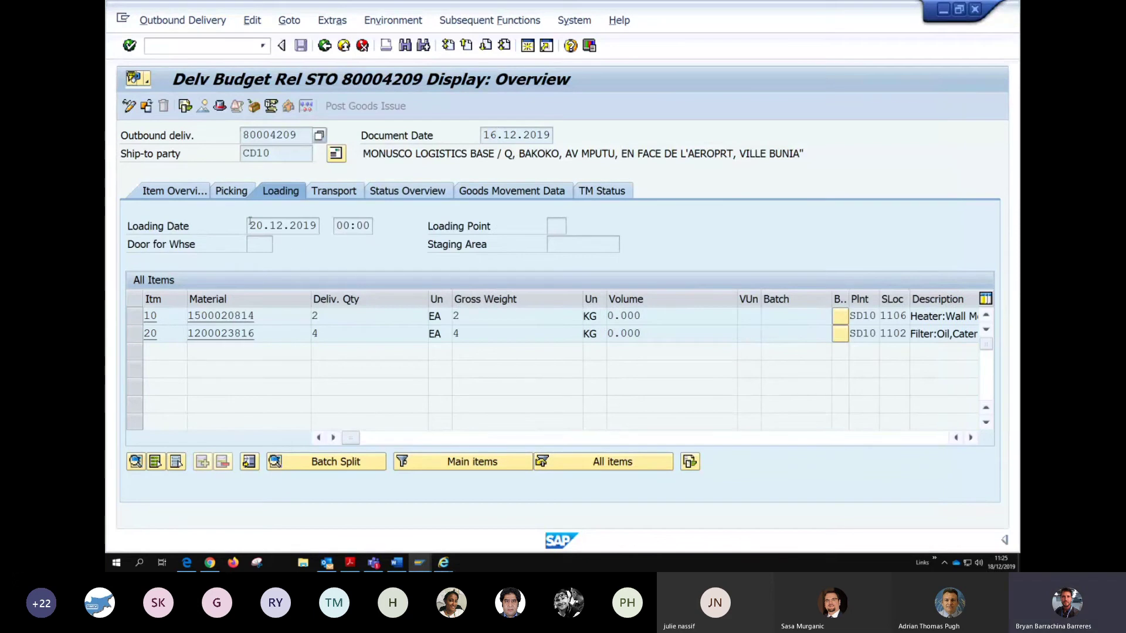
{"action": "left_click", "coordinate": [231, 191]}
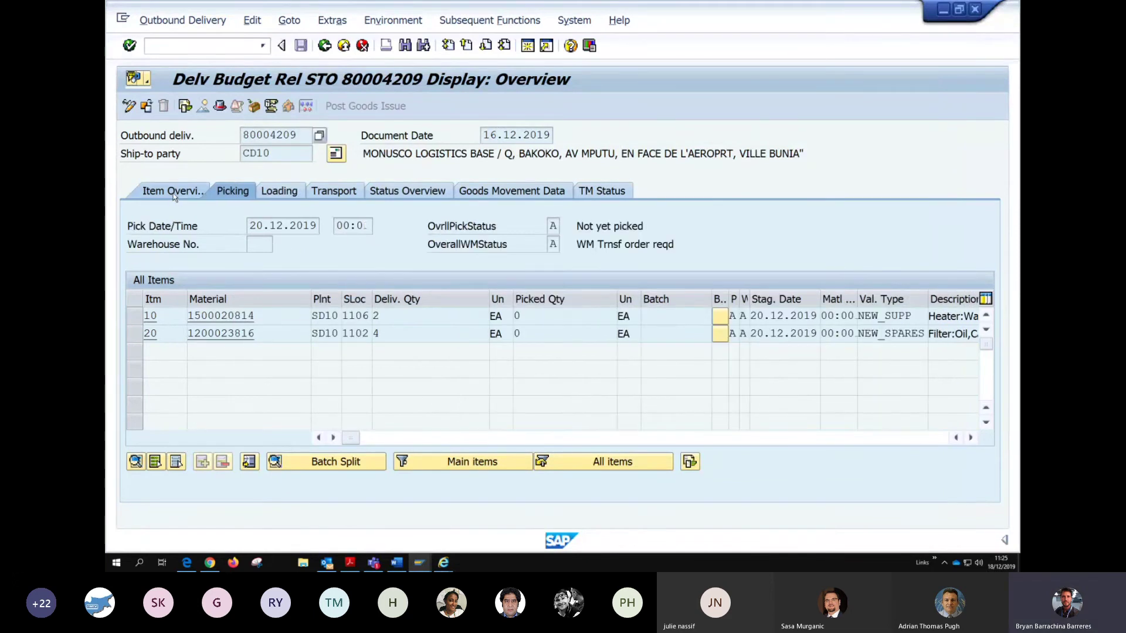
{"action": "left_click", "coordinate": [176, 193]}
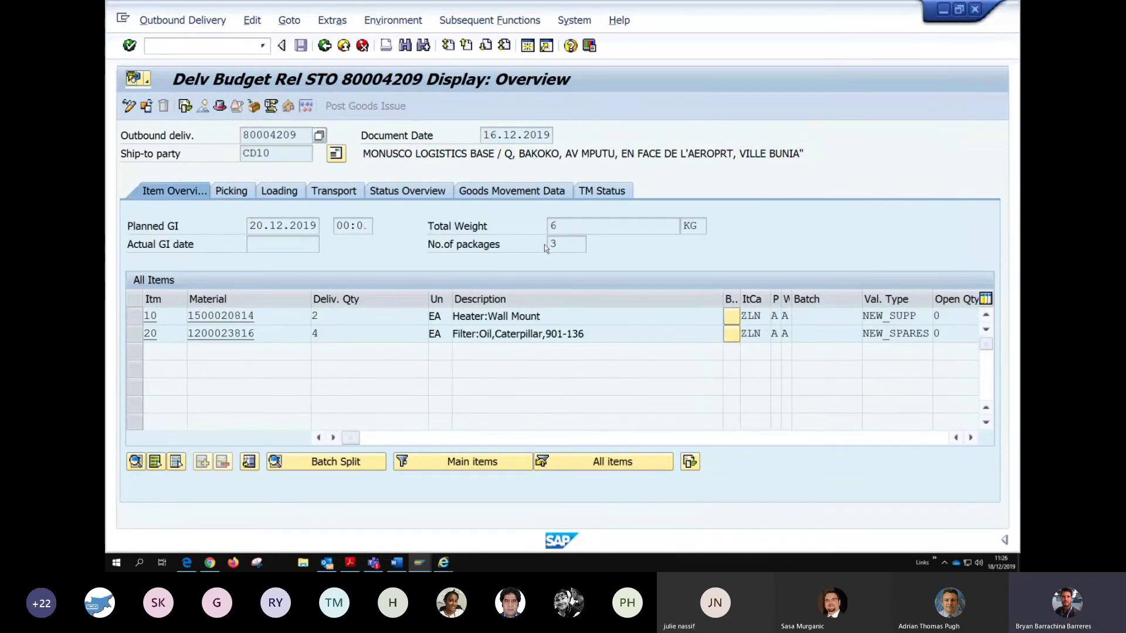
- Check the delivery's TM status and transportation planning date, return to the item overview, and open the header details
{"action": "left_click", "coordinate": [620, 193]}
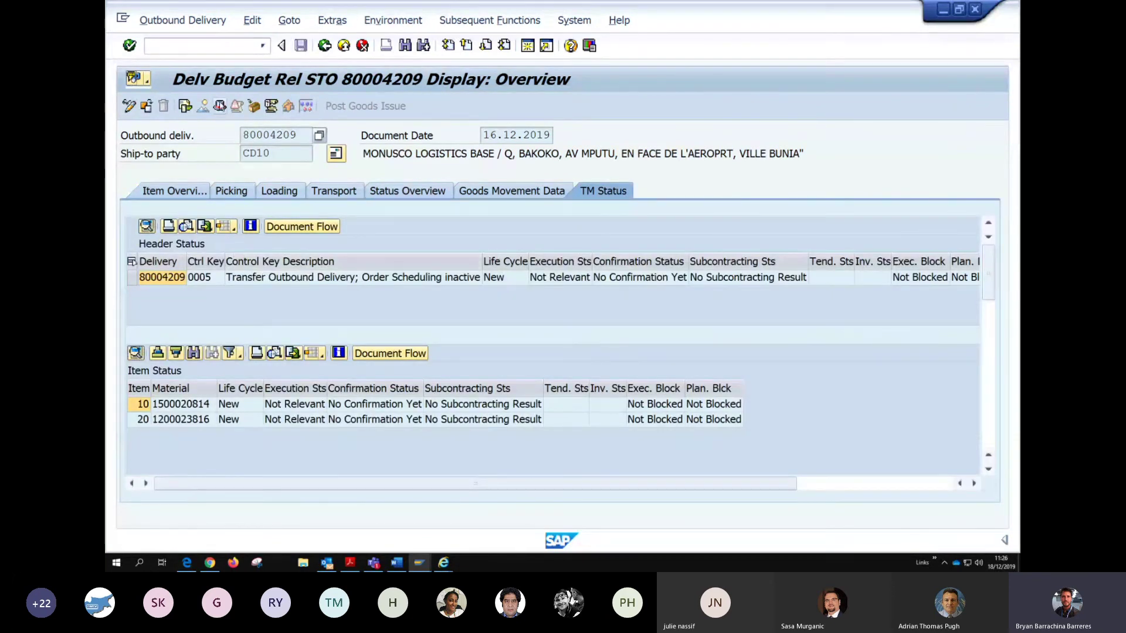
{"action": "left_click", "coordinate": [336, 192]}
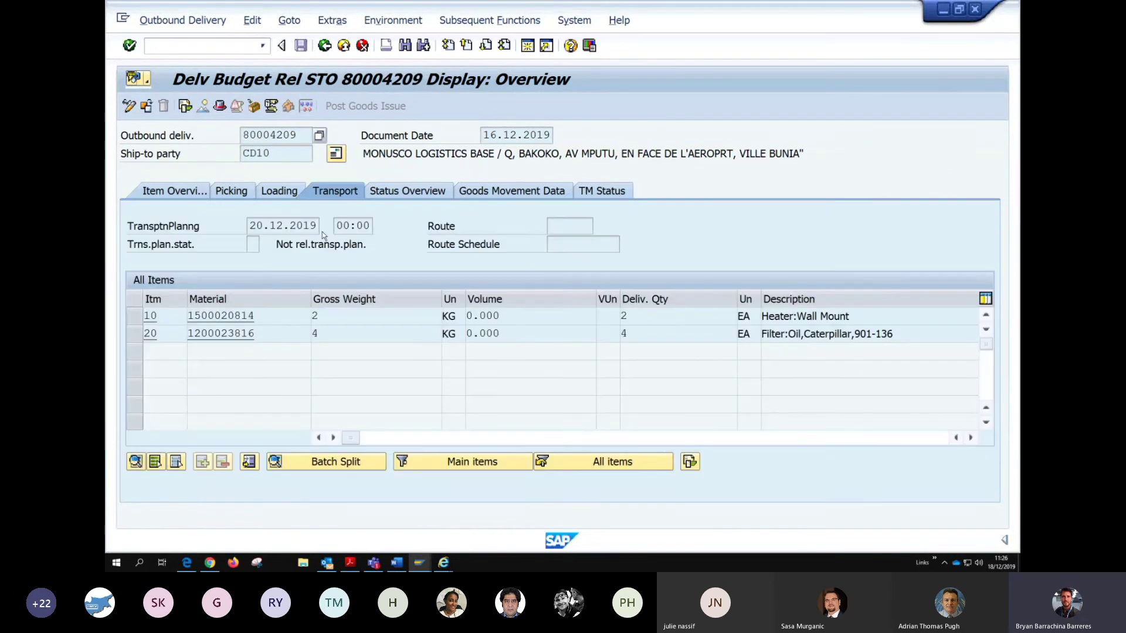
{"action": "left_click_drag", "start_coordinate": [251, 225], "coordinate": [312, 225]}
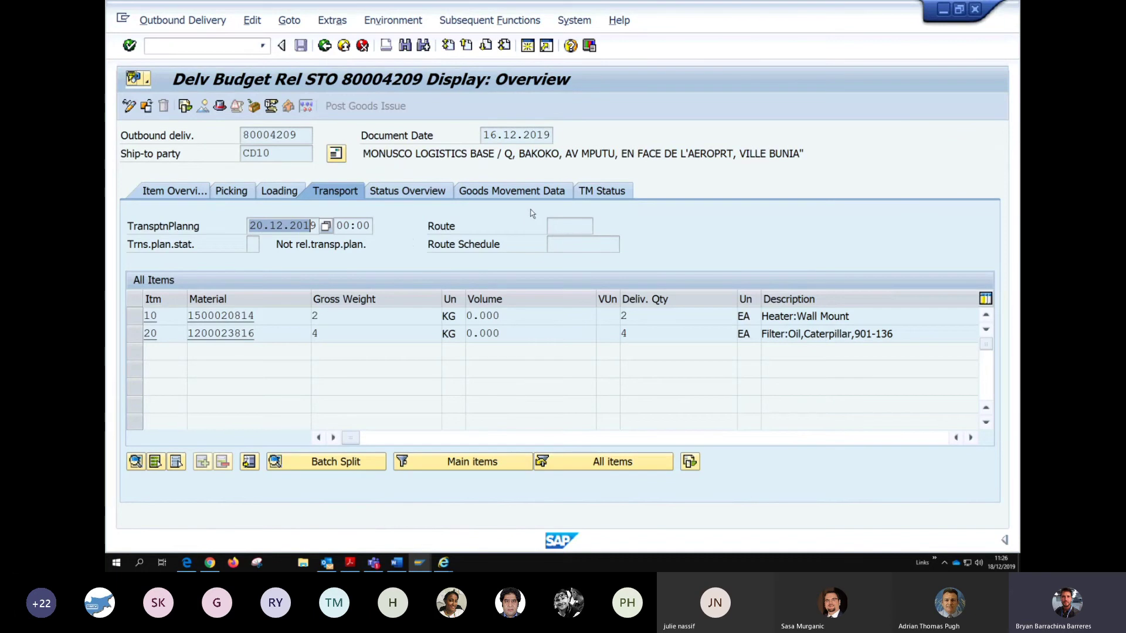
{"action": "left_click", "coordinate": [188, 194]}
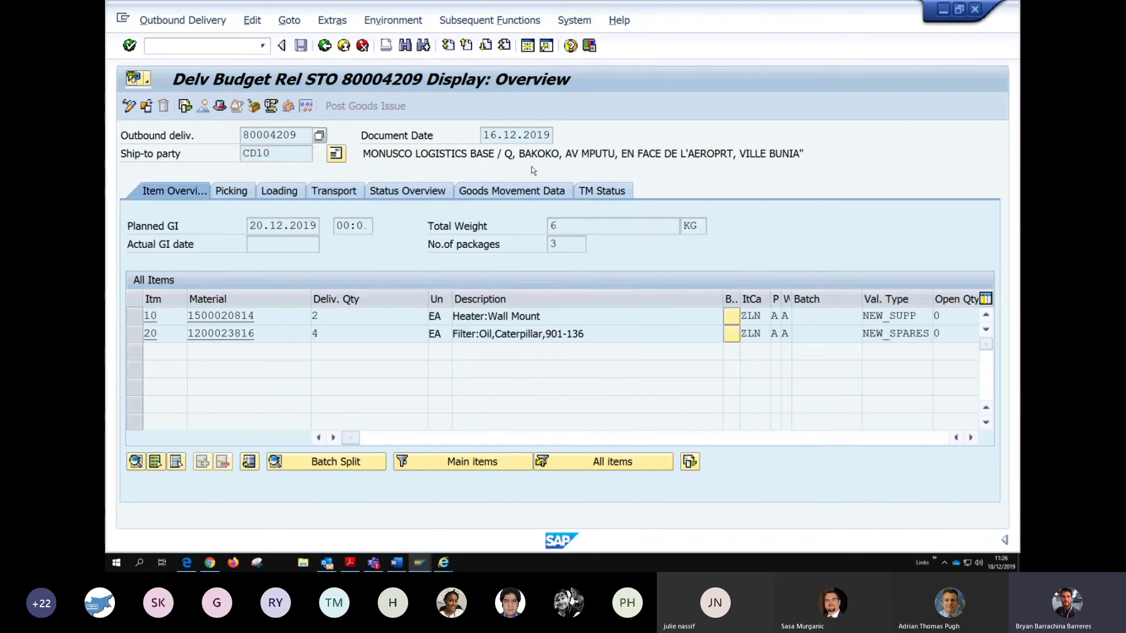
{"action": "left_click", "coordinate": [319, 135]}
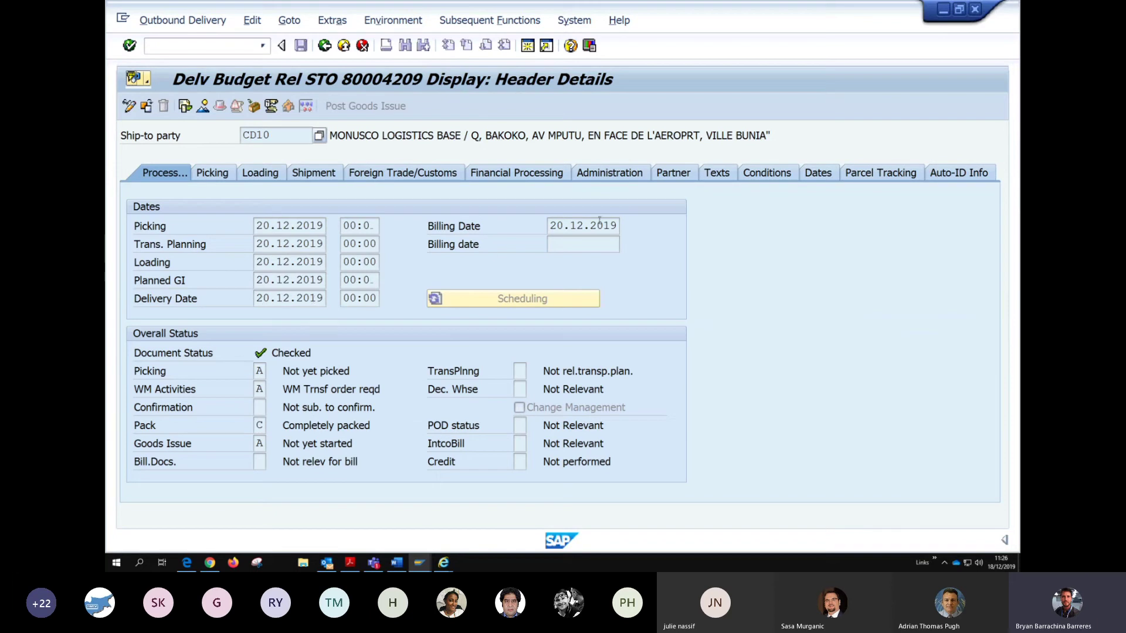
- Compare the delivery header's shipment dates with the unloading end times in the transportation proposals
{"action": "left_click", "coordinate": [304, 171]}
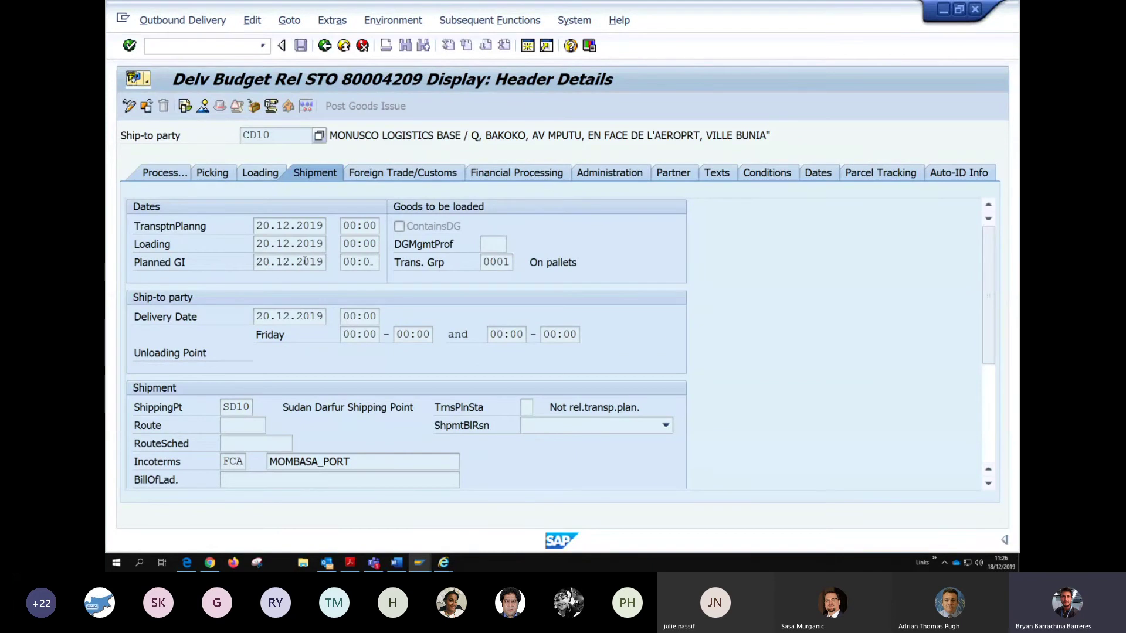
{"action": "key", "text": "alt+Tab"}
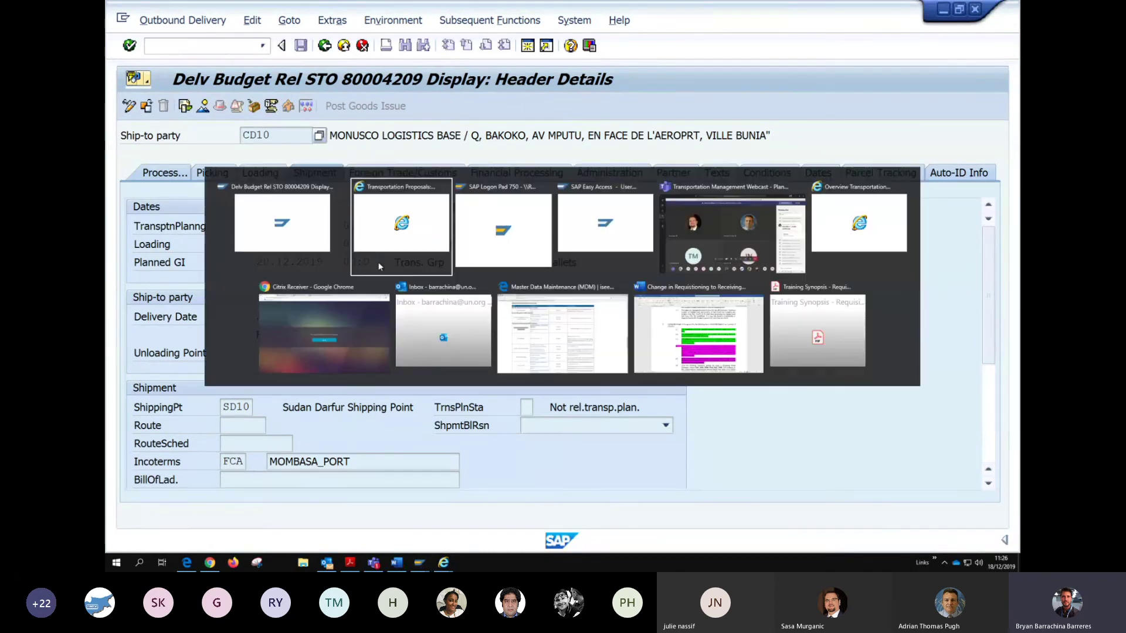
{"action": "left_click", "coordinate": [378, 266]}
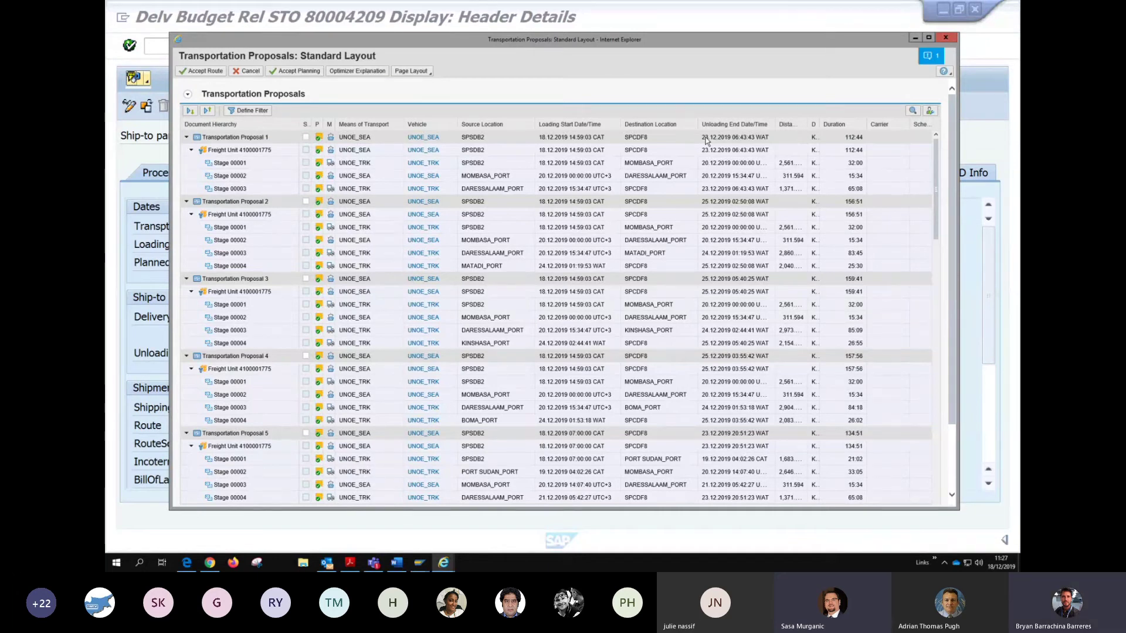
- Check the delivery header's transportation planning date, and the planned goods issue and document dates in the delivery overview
{"action": "left_click", "coordinate": [697, 25]}
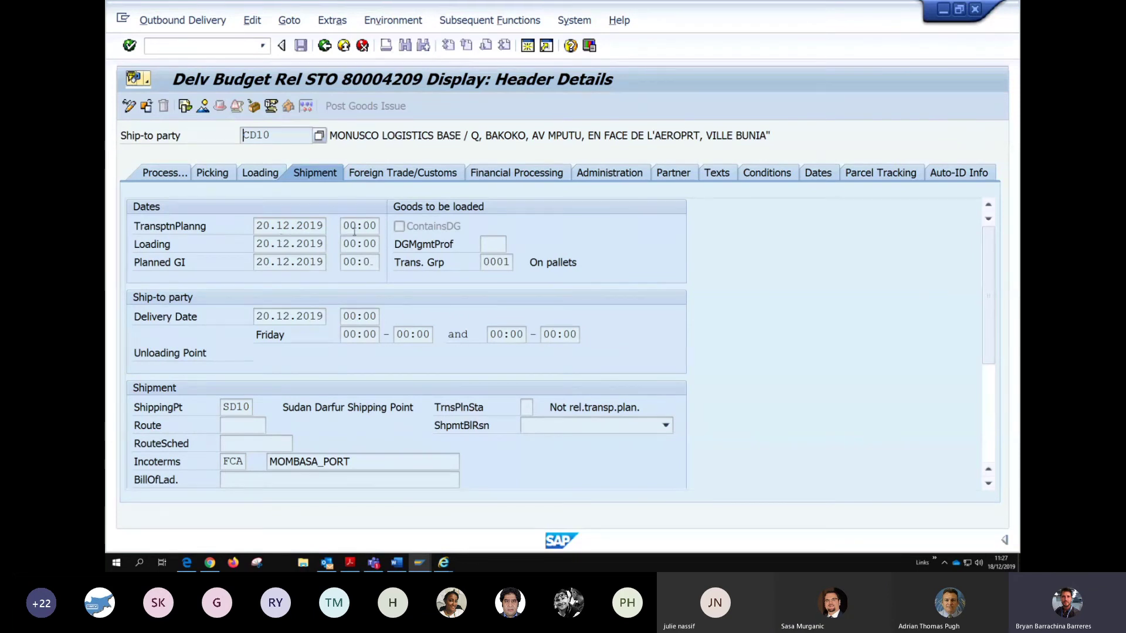
{"action": "left_click", "coordinate": [159, 176]}
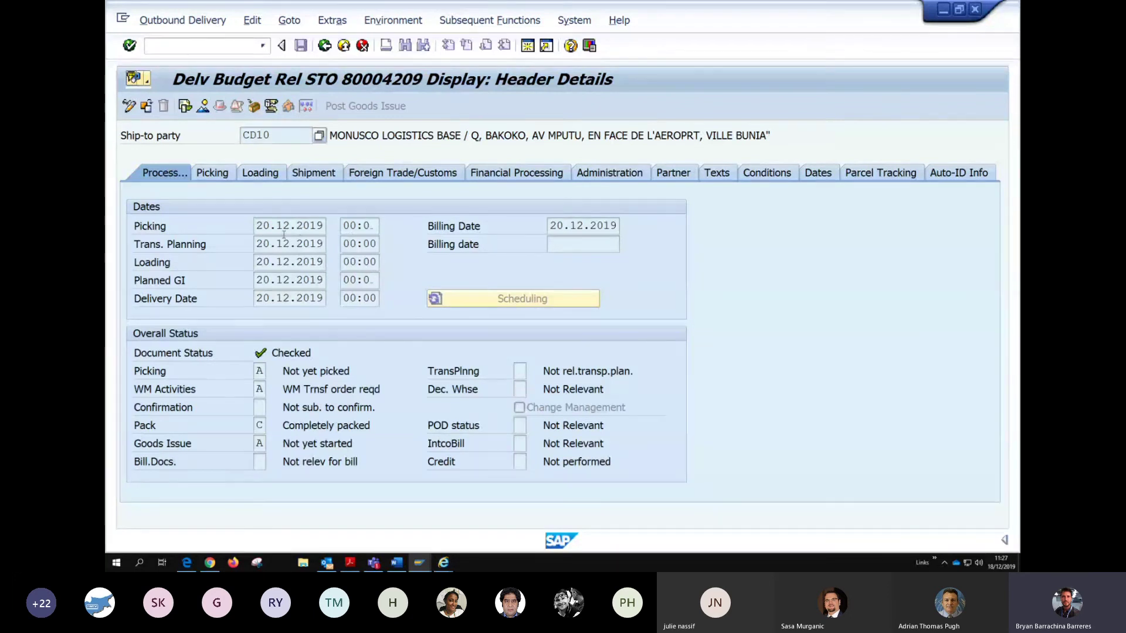
{"action": "left_click_drag", "start_coordinate": [256, 243], "coordinate": [323, 243]}
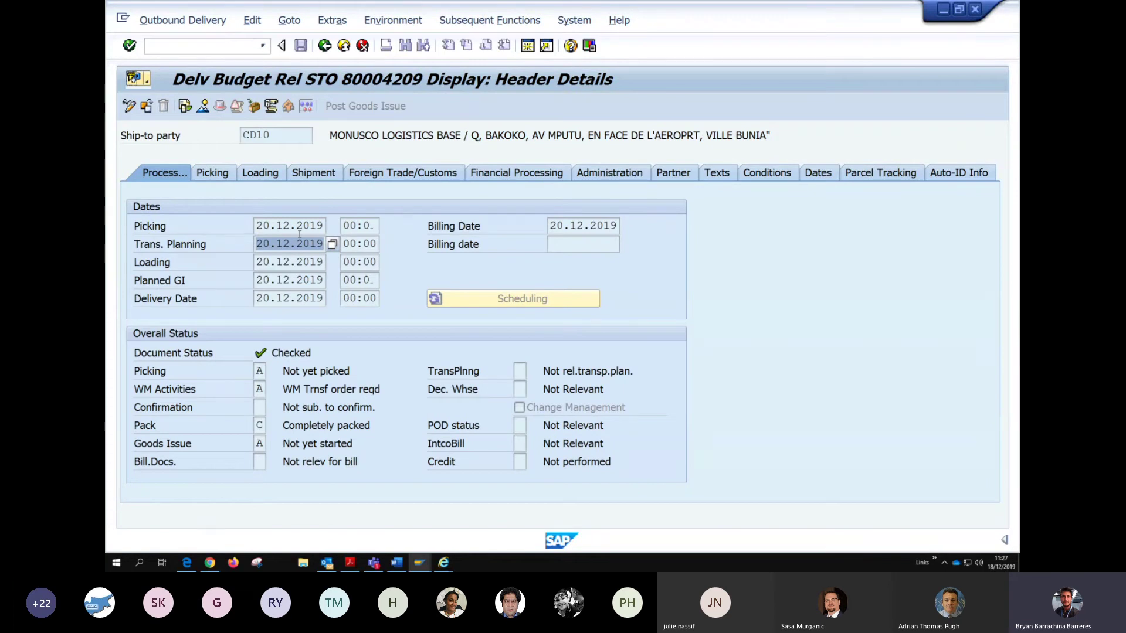
{"action": "left_click", "coordinate": [202, 107]}
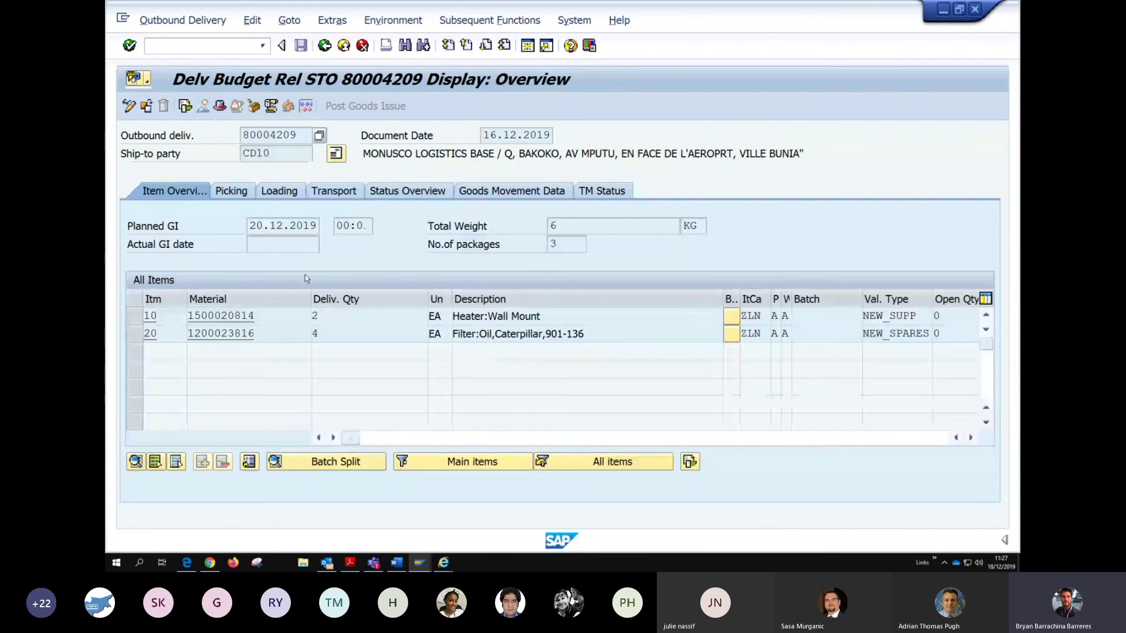
{"action": "left_click_drag", "start_coordinate": [256, 226], "coordinate": [316, 225]}
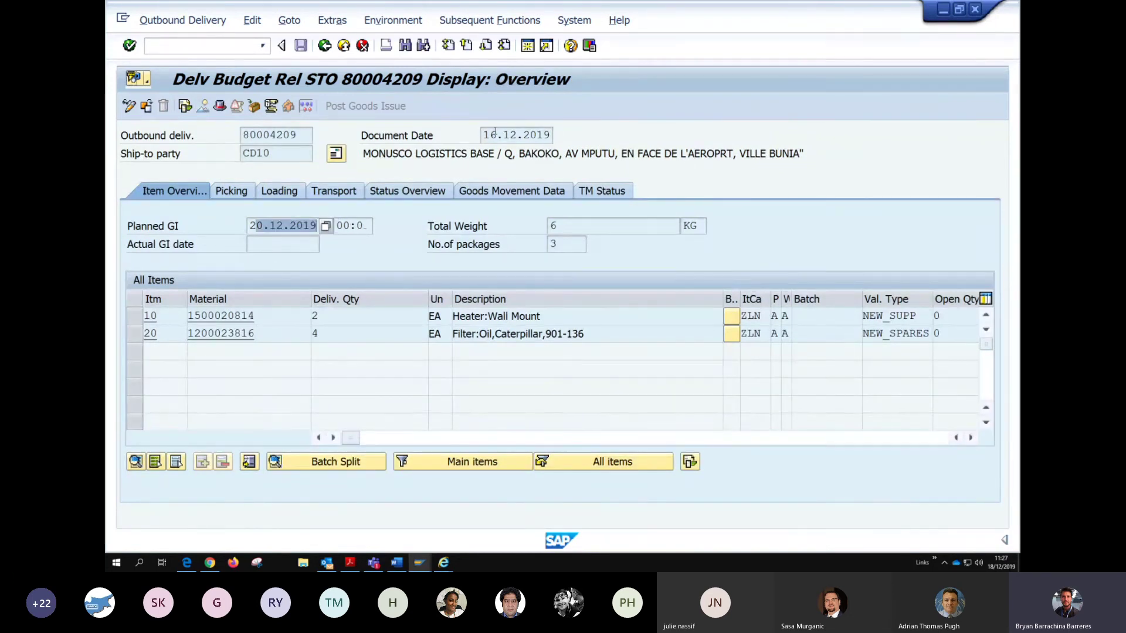
{"action": "left_click_drag", "start_coordinate": [480, 135], "coordinate": [570, 138]}
- Return to the transportation proposals and examine their loading start and unloading end dates
{"action": "key", "text": "alt+Tab"}
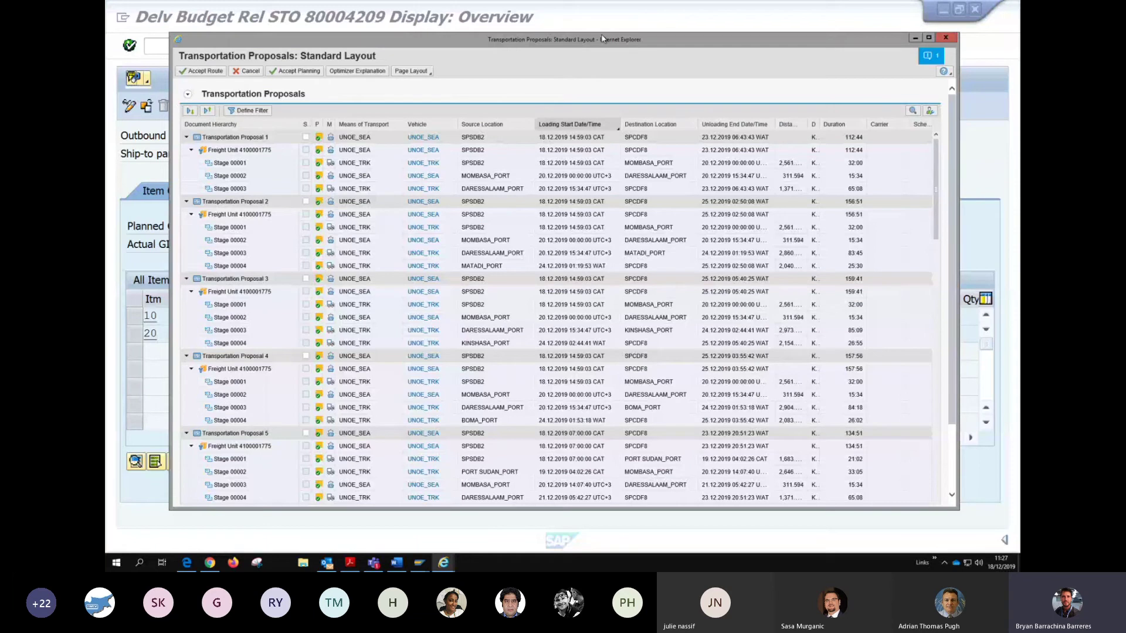
{"action": "key", "text": "alt+Tab"}
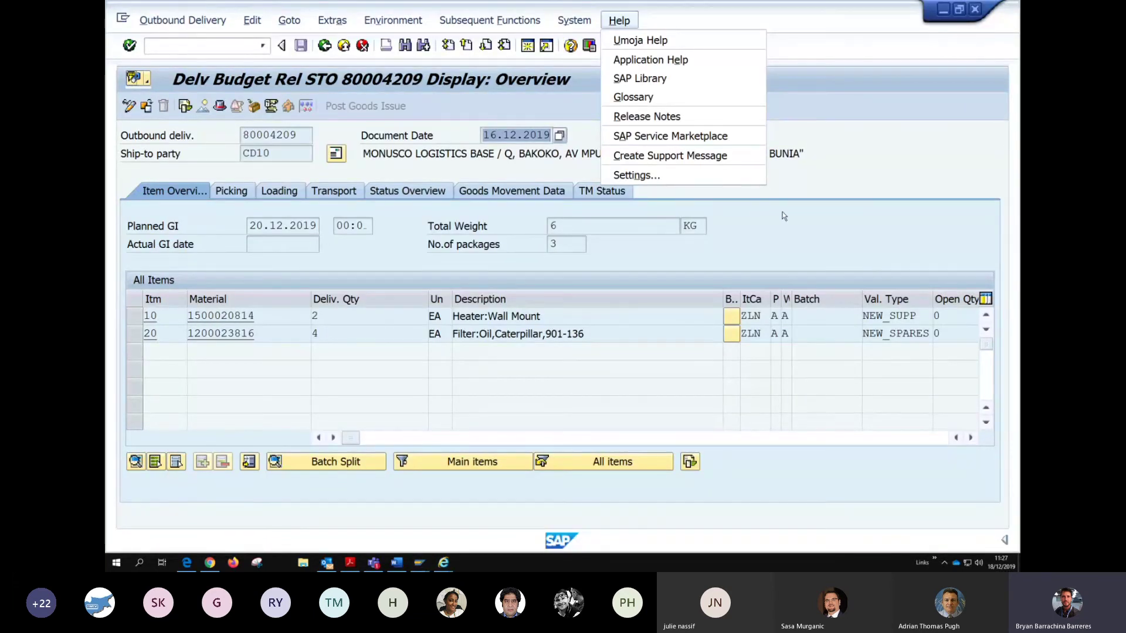
{"action": "key", "text": "alt+Tab"}
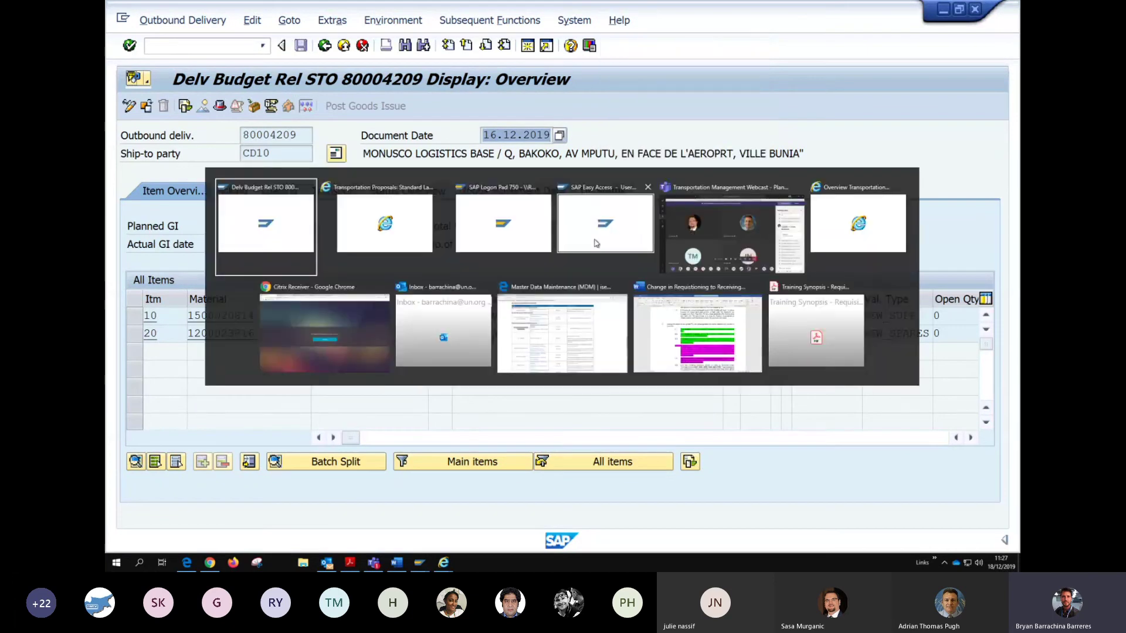
{"action": "left_click", "coordinate": [406, 225]}
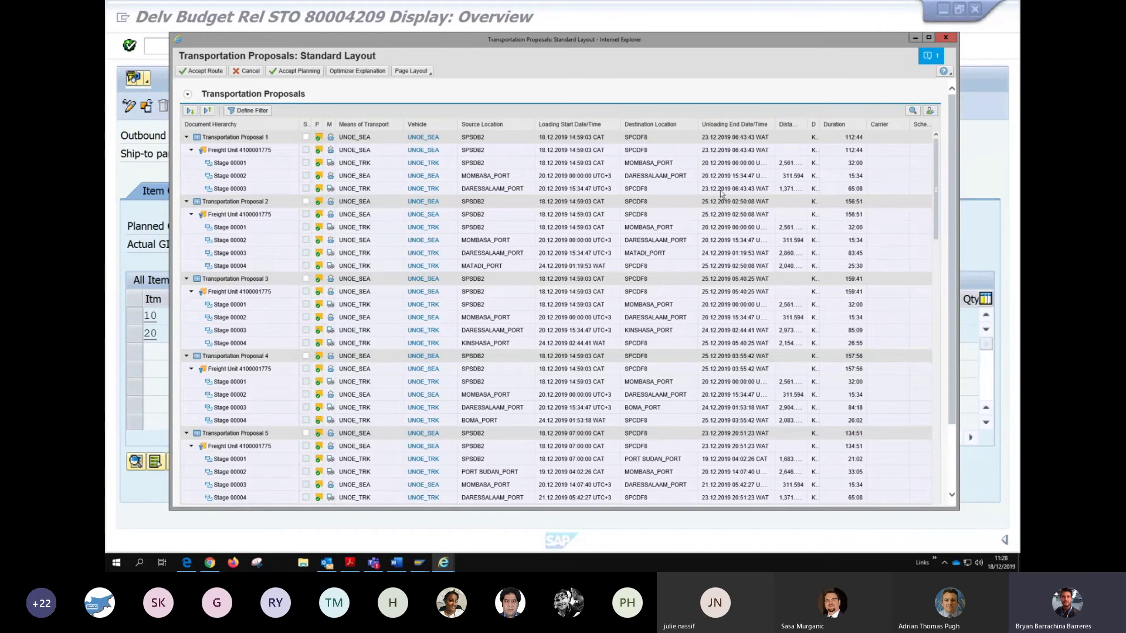
- Check the planned goods issue date and the transportation planning date in the delivery overview
{"action": "left_click", "coordinate": [995, 159]}
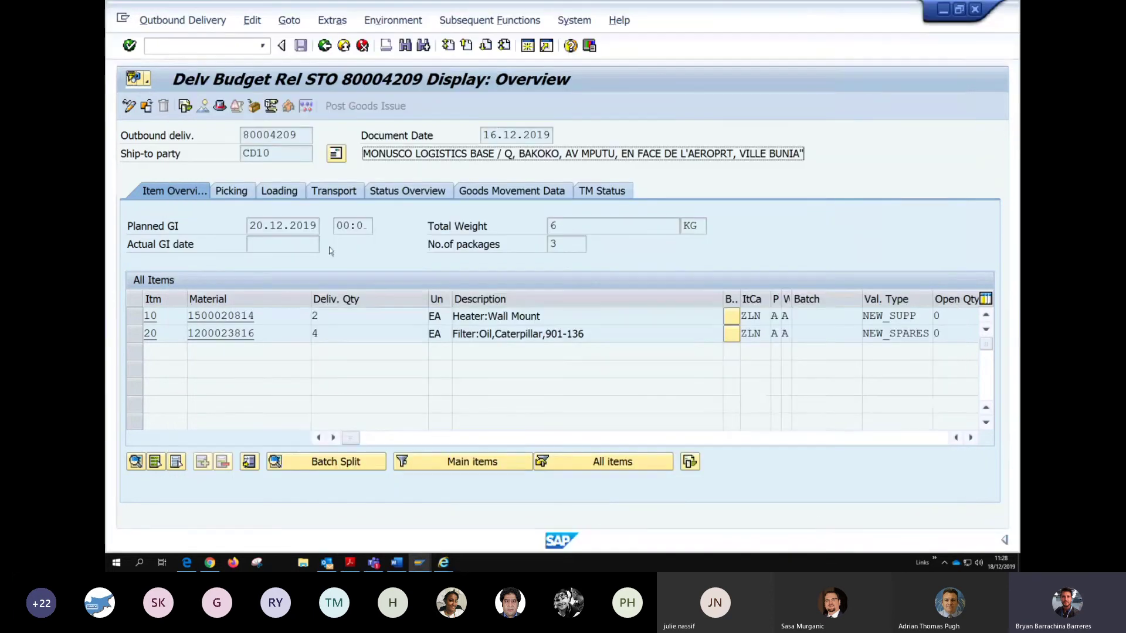
{"action": "double_click", "coordinate": [252, 226]}
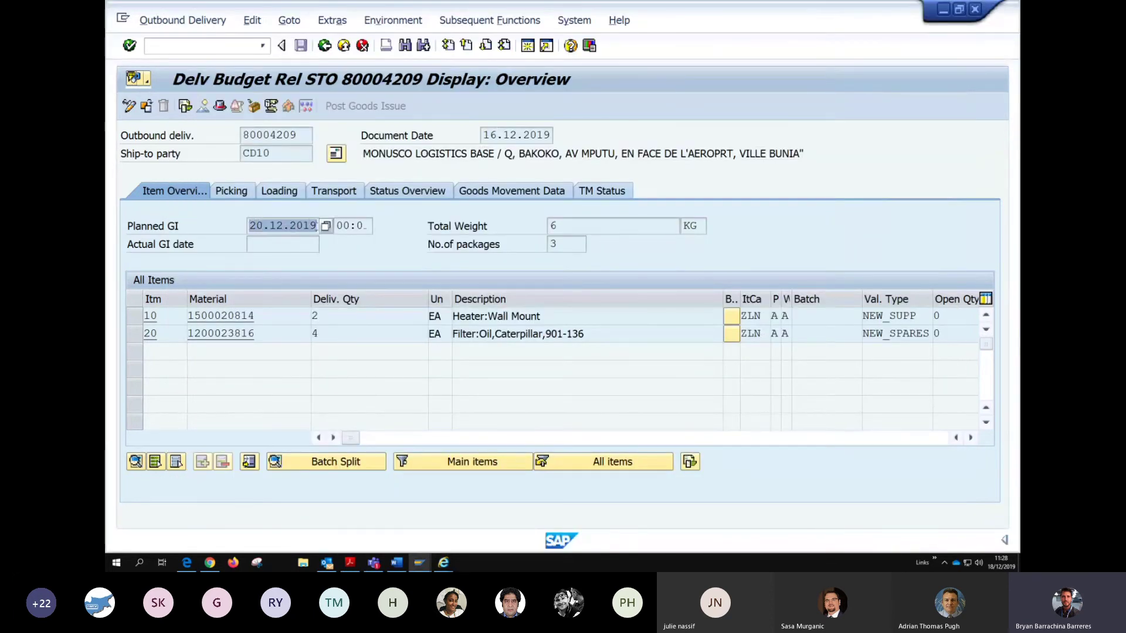
{"action": "left_click", "coordinate": [328, 194]}
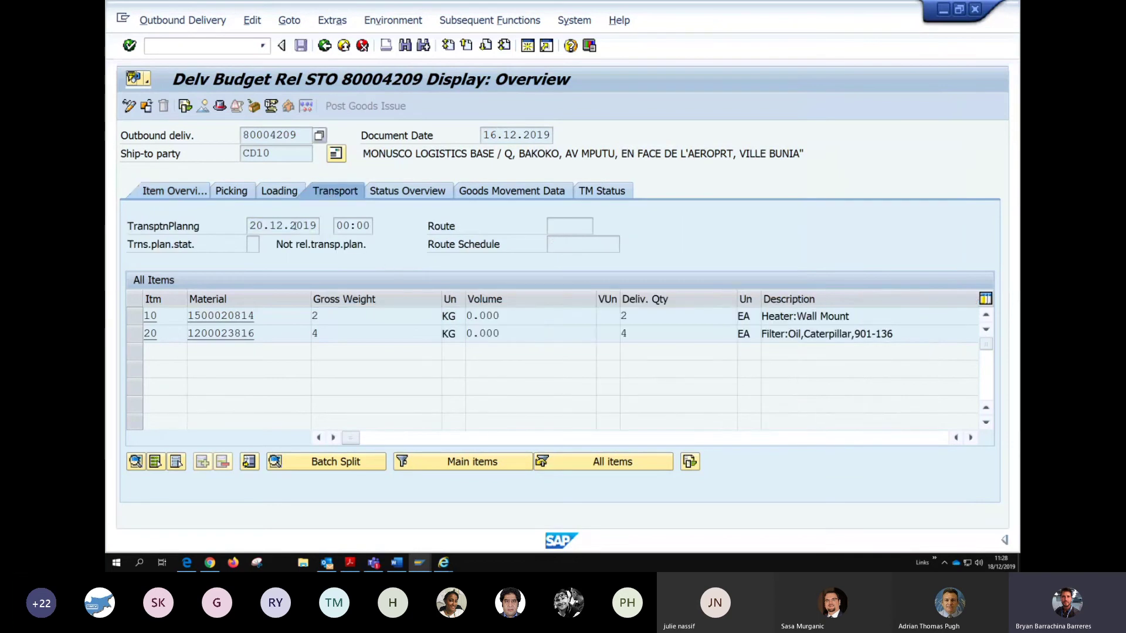
{"action": "double_click", "coordinate": [252, 226]}
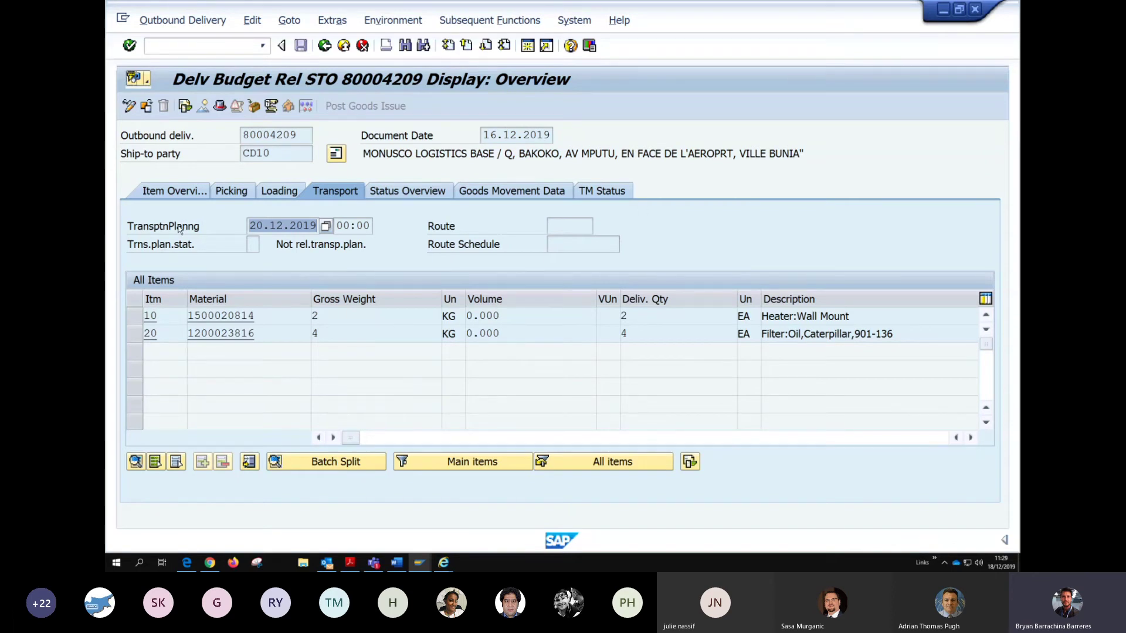
- Sort the transportation proposals by freight order costs in ascending order
{"action": "key", "text": "alt+Tab"}
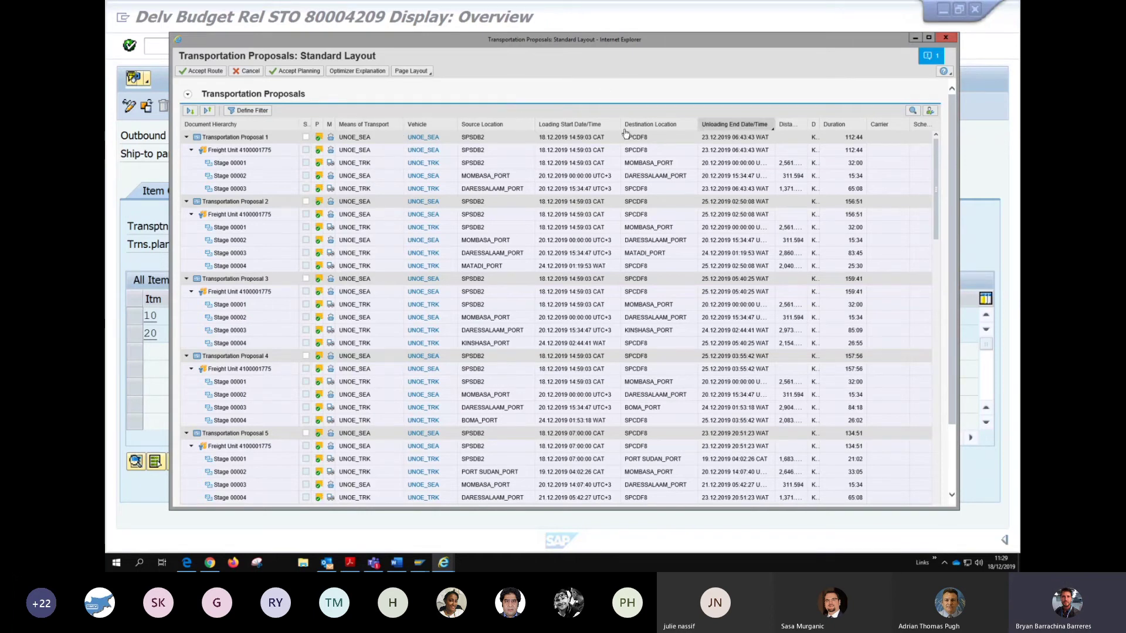
{"action": "left_click_drag", "start_coordinate": [951, 196], "coordinate": [952, 261]}
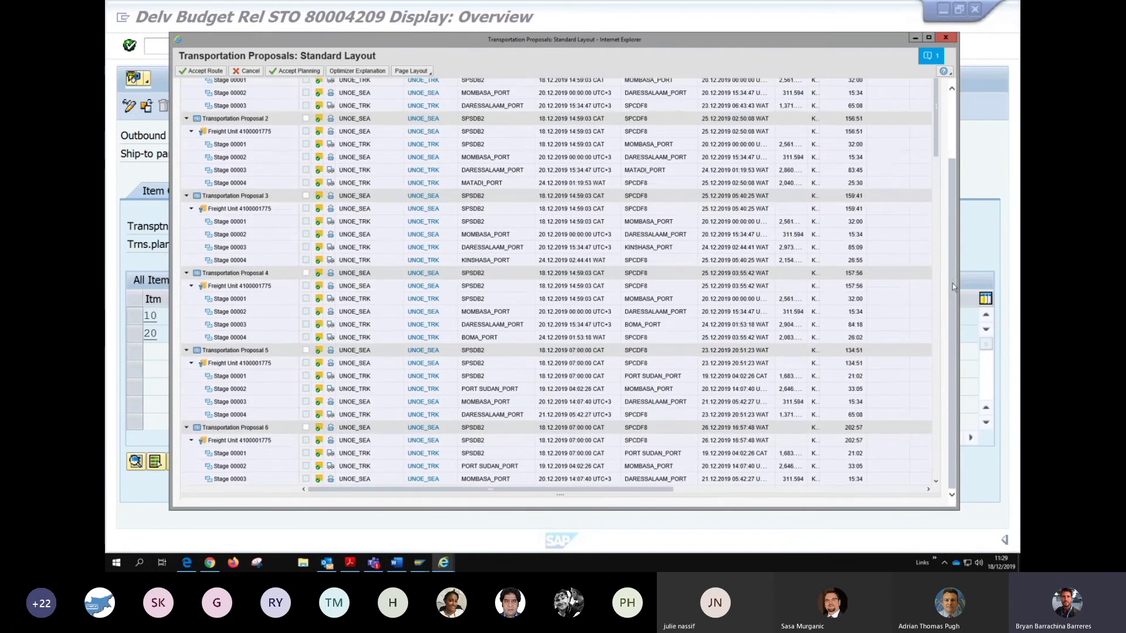
{"action": "left_click_drag", "start_coordinate": [663, 488], "coordinate": [915, 488]}
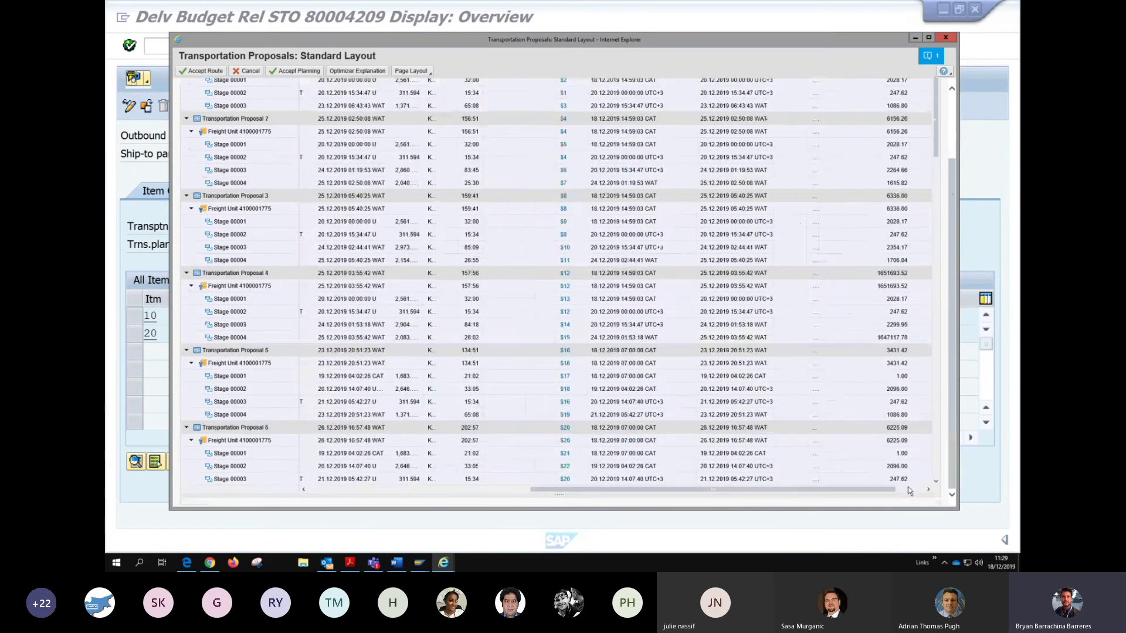
{"action": "scroll", "coordinate": [941, 207], "scroll_direction": "up", "scroll_amount": 3}
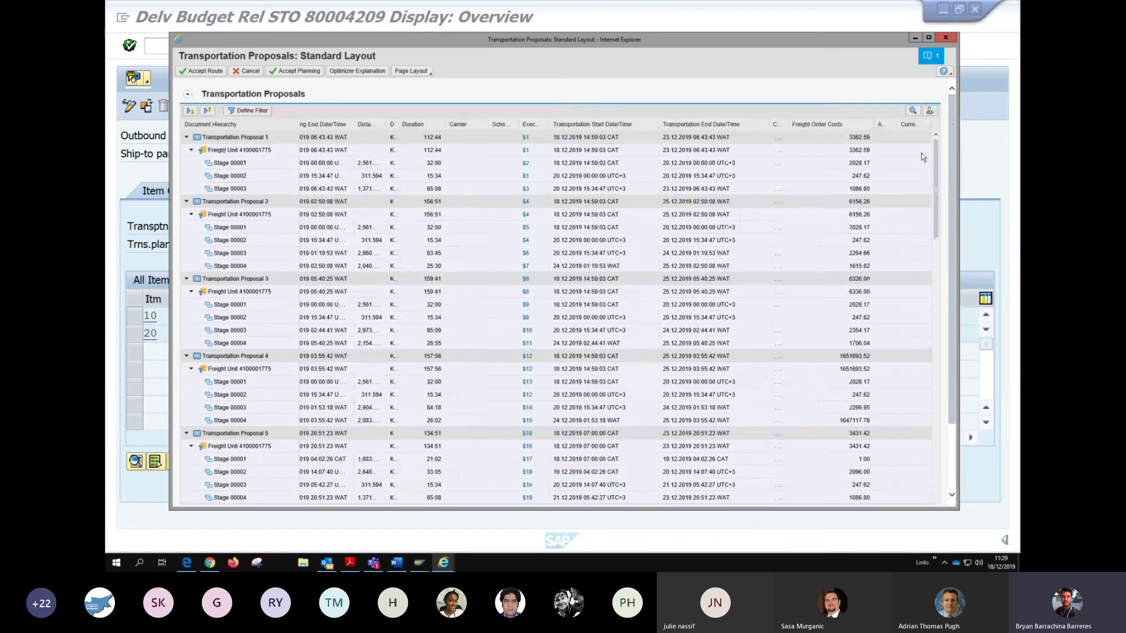
{"action": "left_click", "coordinate": [840, 128]}
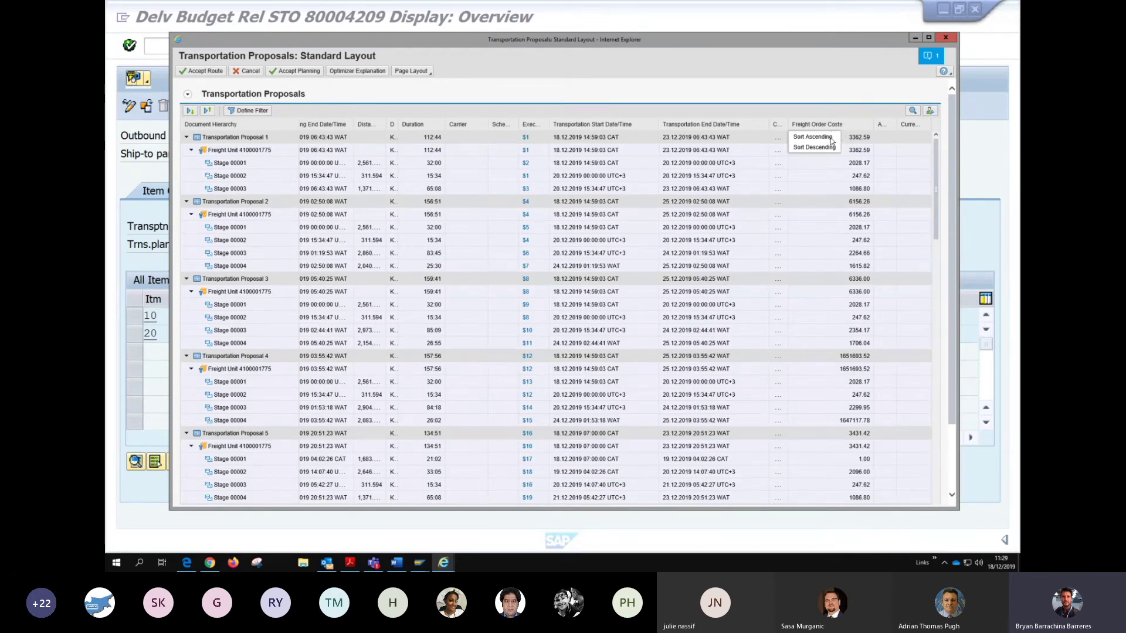
{"action": "left_click", "coordinate": [814, 139]}
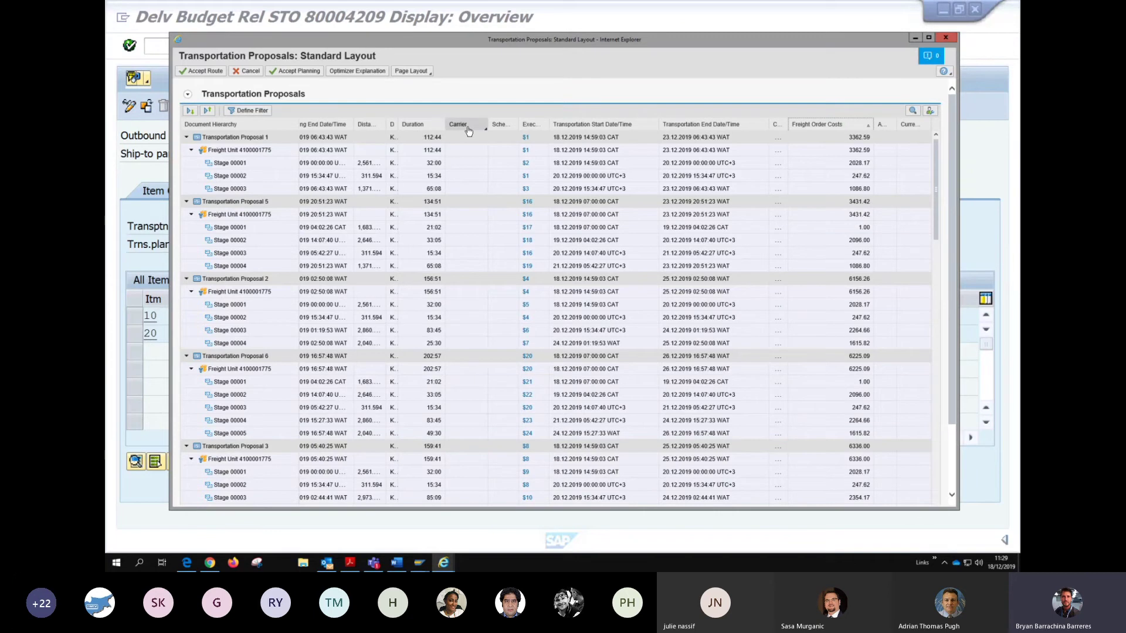
- Examine the means of transport, ports and dates of each stage across the cost-sorted transportation proposals
{"action": "left_click", "coordinate": [411, 126]}
{"action": "left_click", "coordinate": [255, 113]}
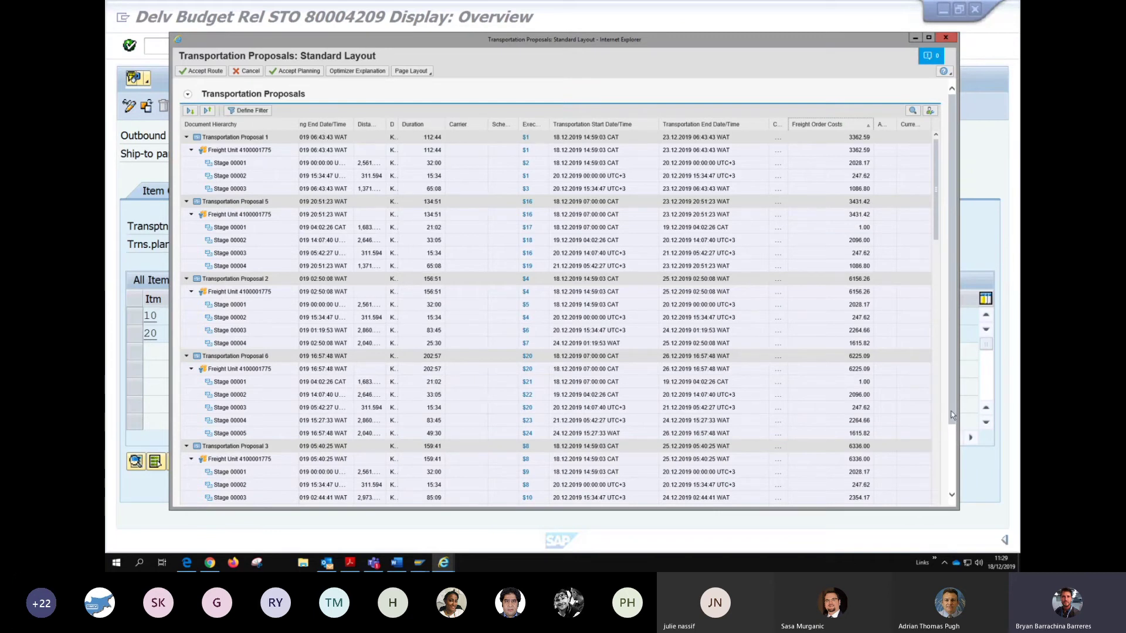
{"action": "left_click", "coordinate": [950, 473]}
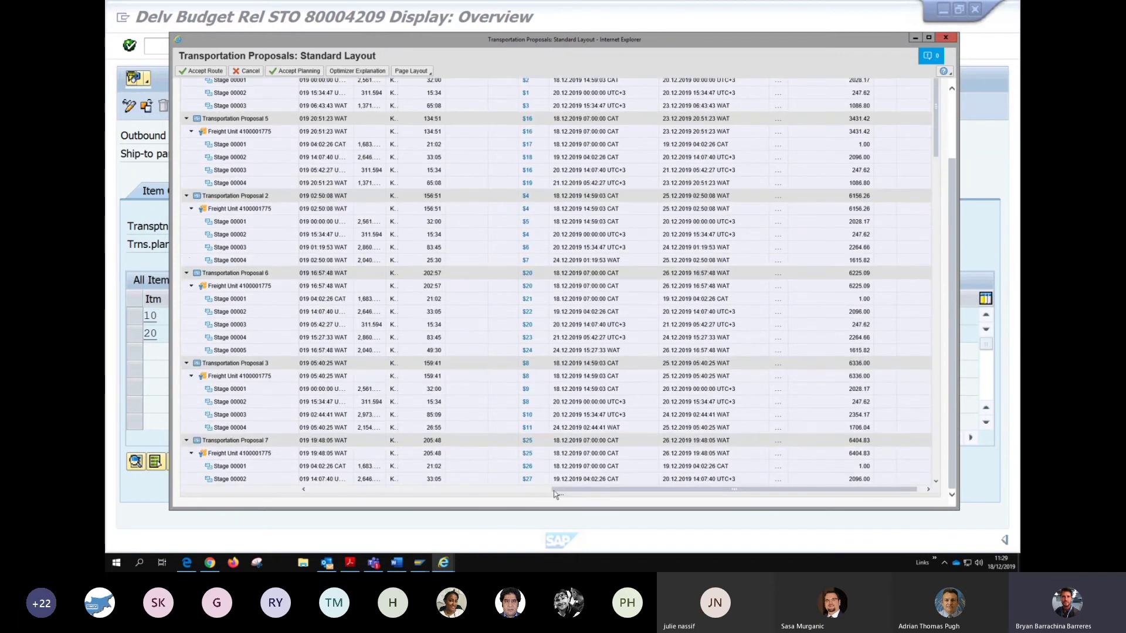
{"action": "left_click", "coordinate": [309, 490]}
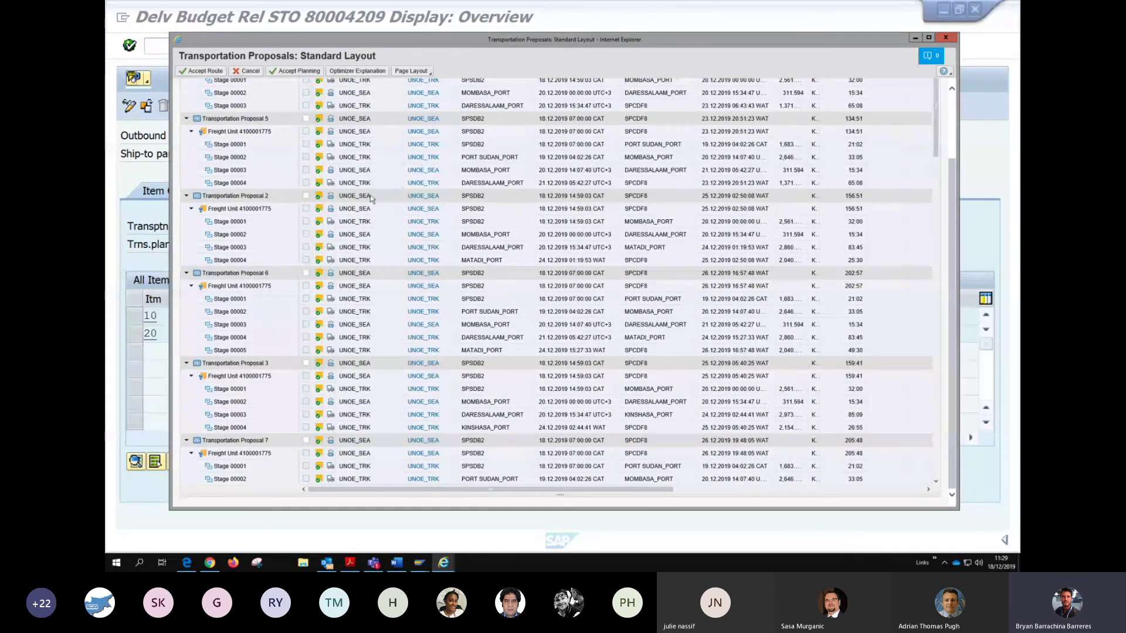
{"action": "scroll", "coordinate": [358, 195], "scroll_direction": "down", "scroll_amount": 4}
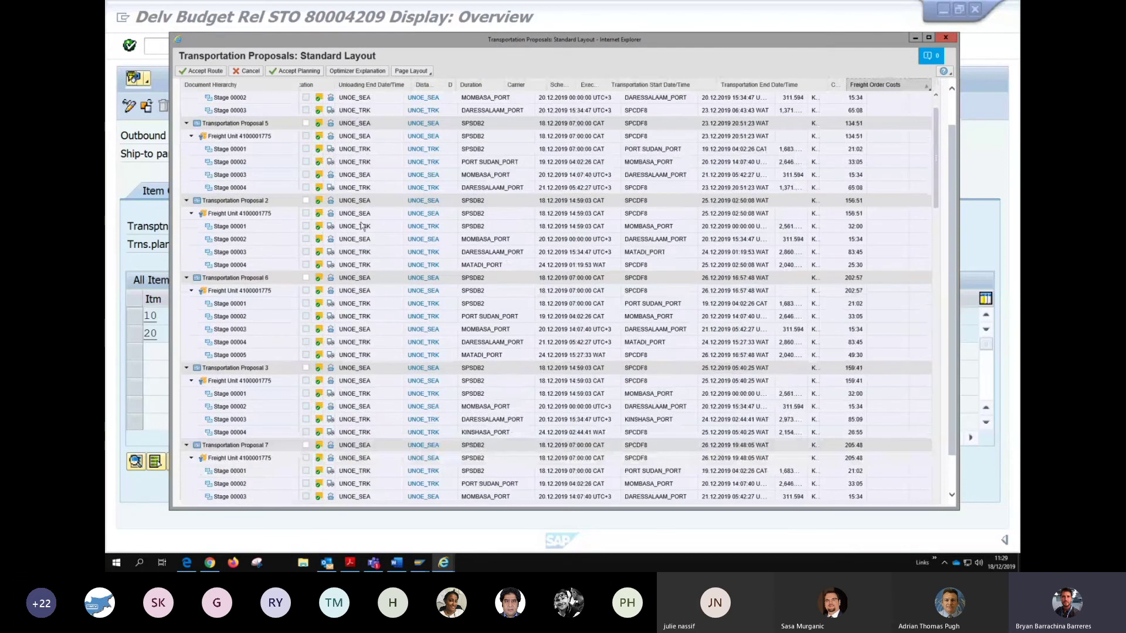
{"action": "scroll", "coordinate": [356, 232], "scroll_direction": "down", "scroll_amount": 5}
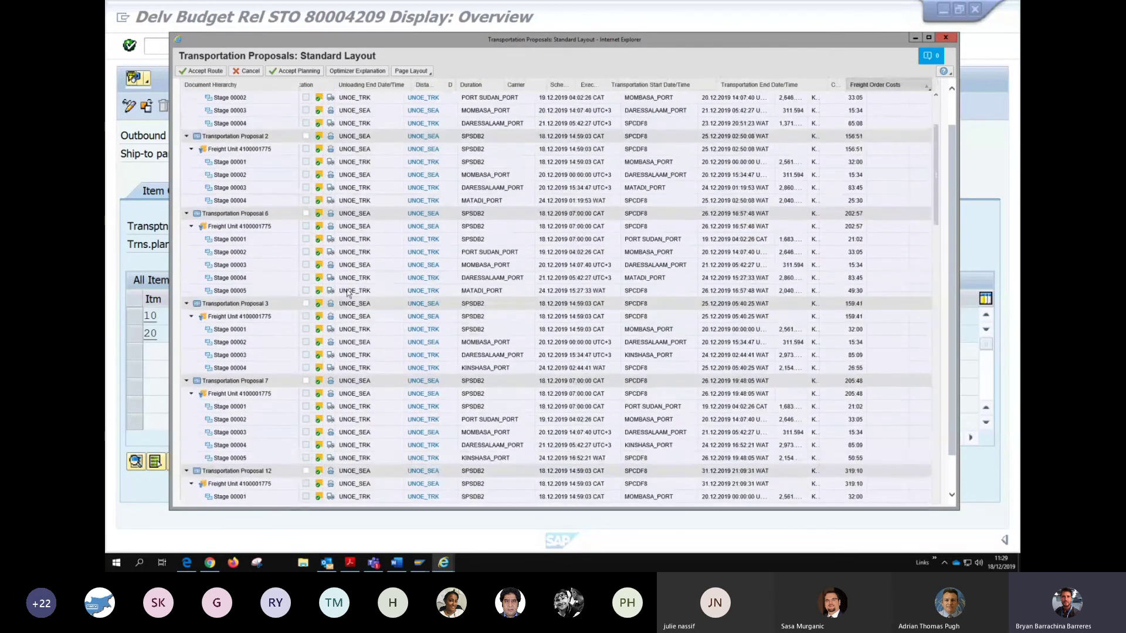
{"action": "scroll", "coordinate": [351, 349], "scroll_direction": "down", "scroll_amount": 5}
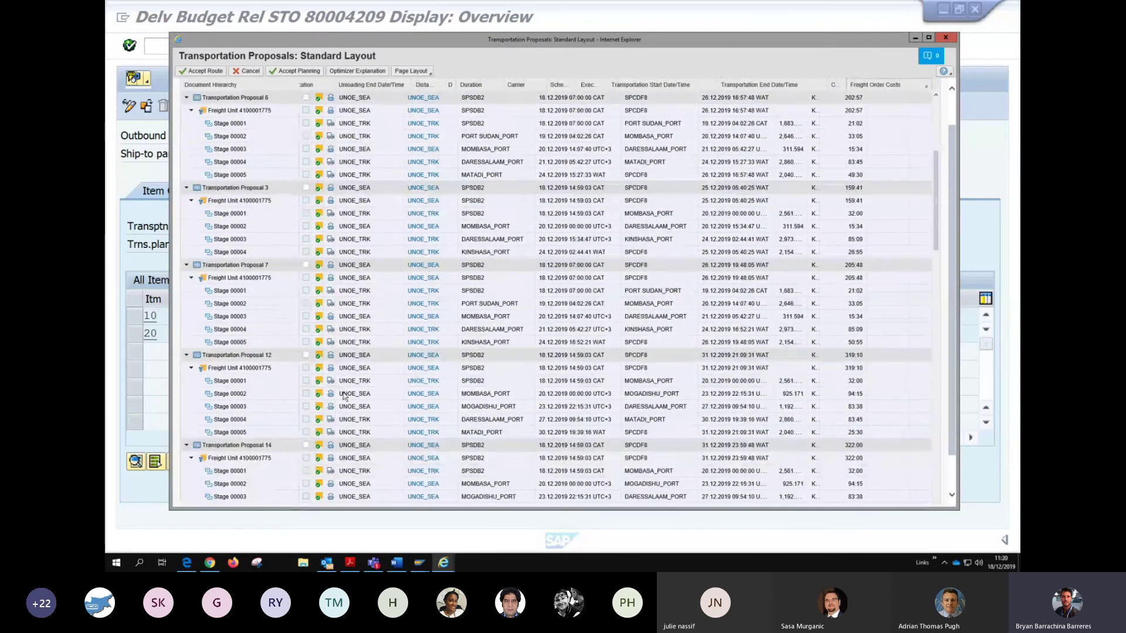
{"action": "scroll", "coordinate": [358, 378], "scroll_direction": "down", "scroll_amount": 3}
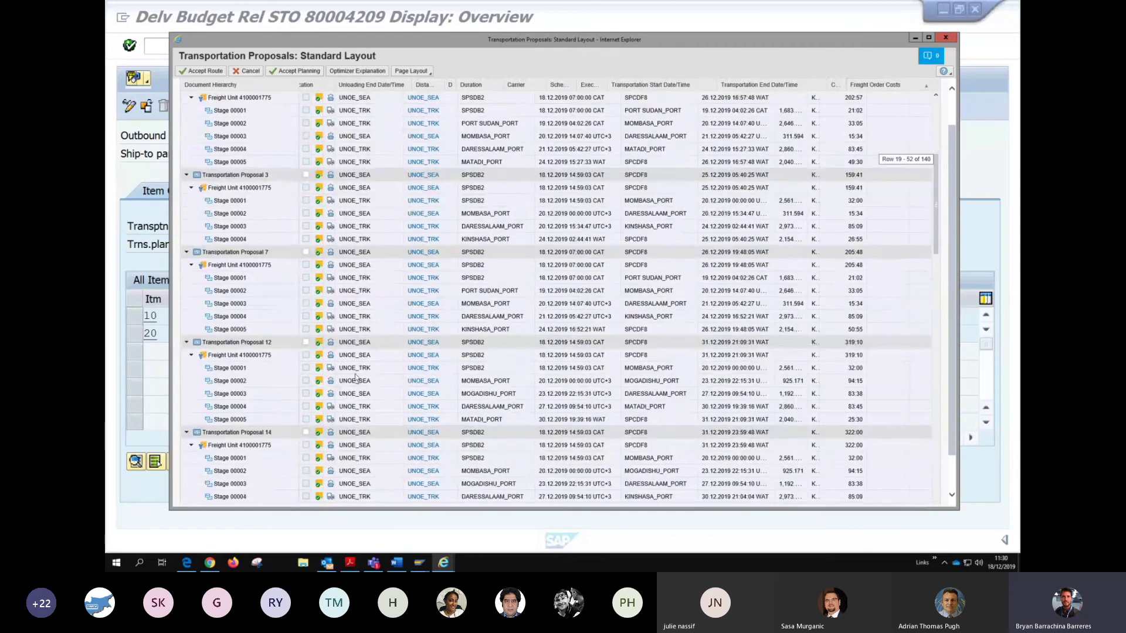
{"action": "scroll", "coordinate": [514, 453], "scroll_direction": "down", "scroll_amount": 1}
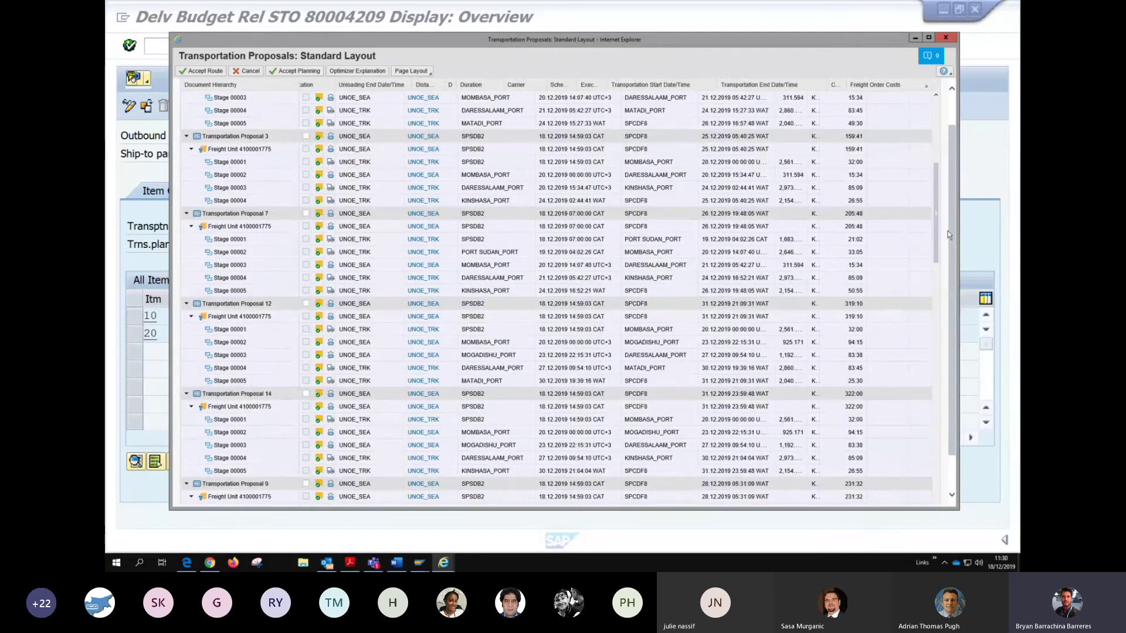
{"action": "scroll", "coordinate": [952, 193], "scroll_direction": "up", "scroll_amount": 1}
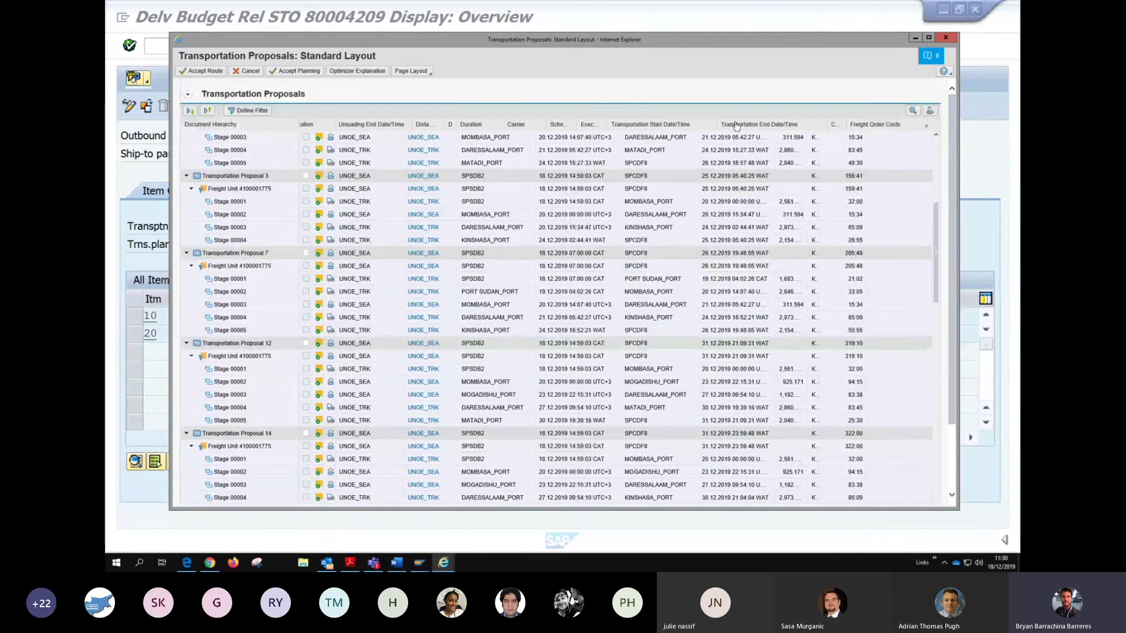
- Filter the transportation proposals by means of transport containing AIR and check the proposal list
{"action": "left_click", "coordinate": [247, 113]}
{"action": "left_click", "coordinate": [250, 113]}
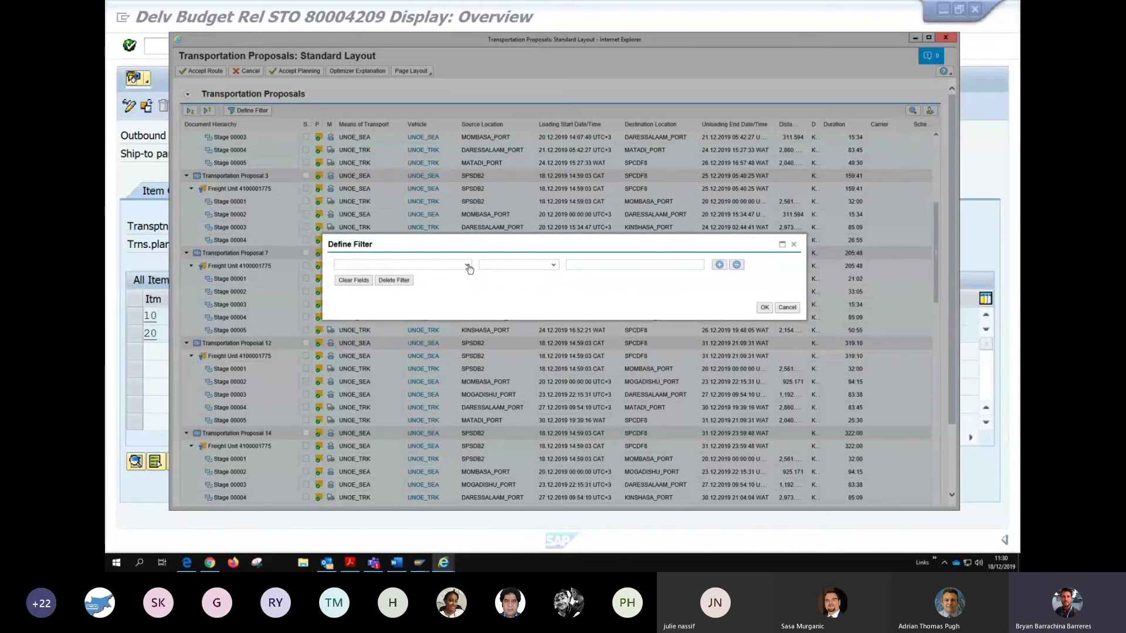
{"action": "left_click", "coordinate": [468, 266]}
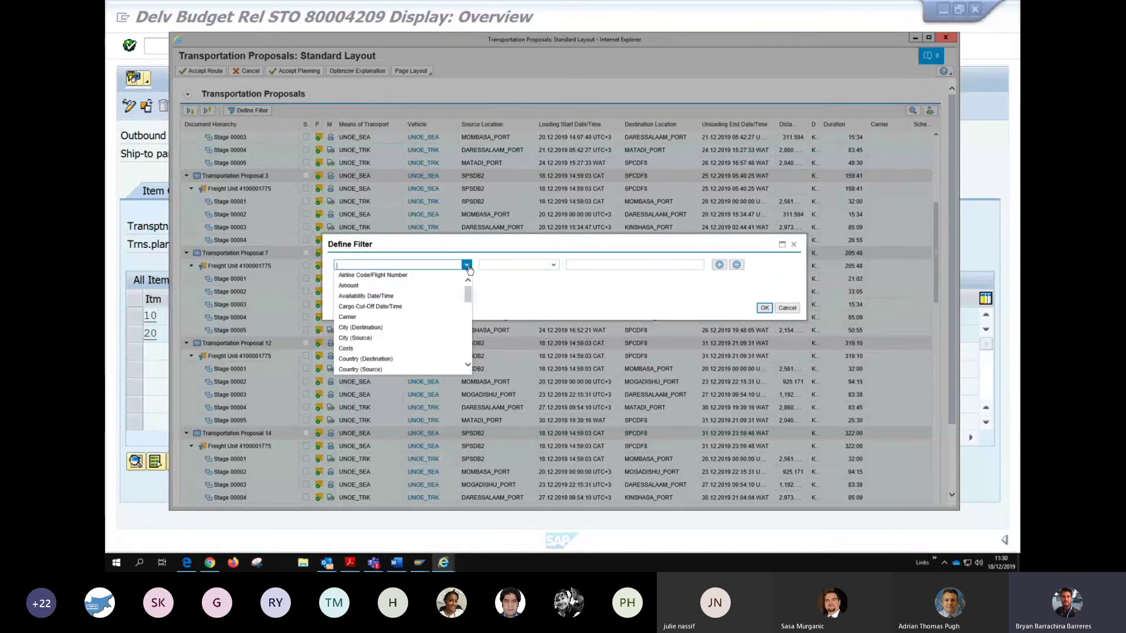
{"action": "left_click_drag", "start_coordinate": [467, 294], "coordinate": [474, 337]}
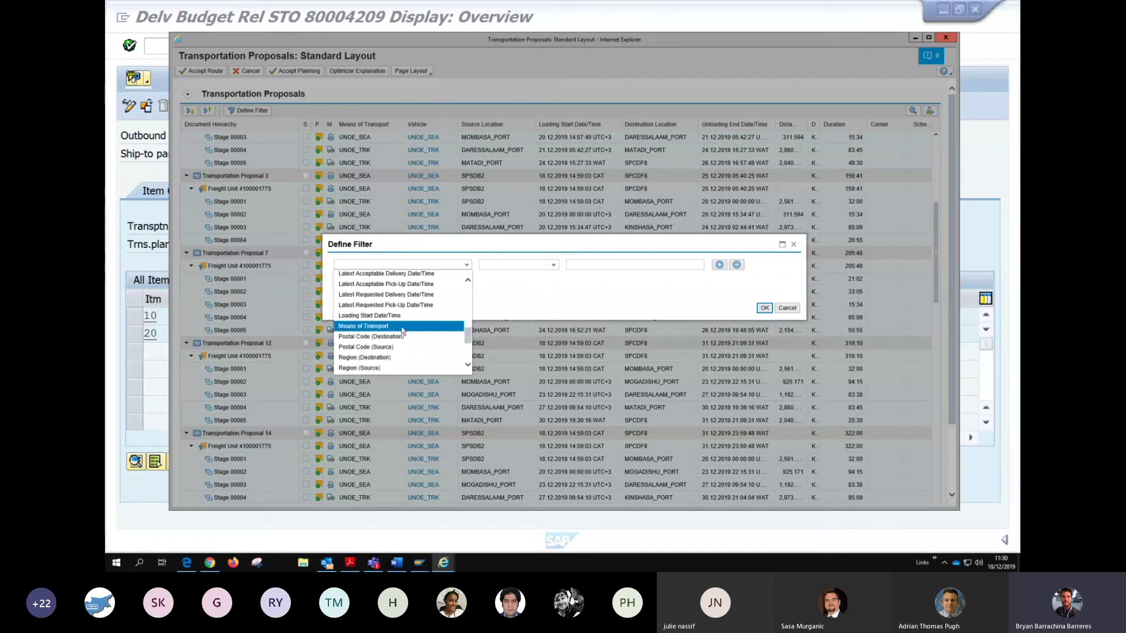
{"action": "left_click", "coordinate": [376, 326]}
{"action": "left_click", "coordinate": [553, 265]}
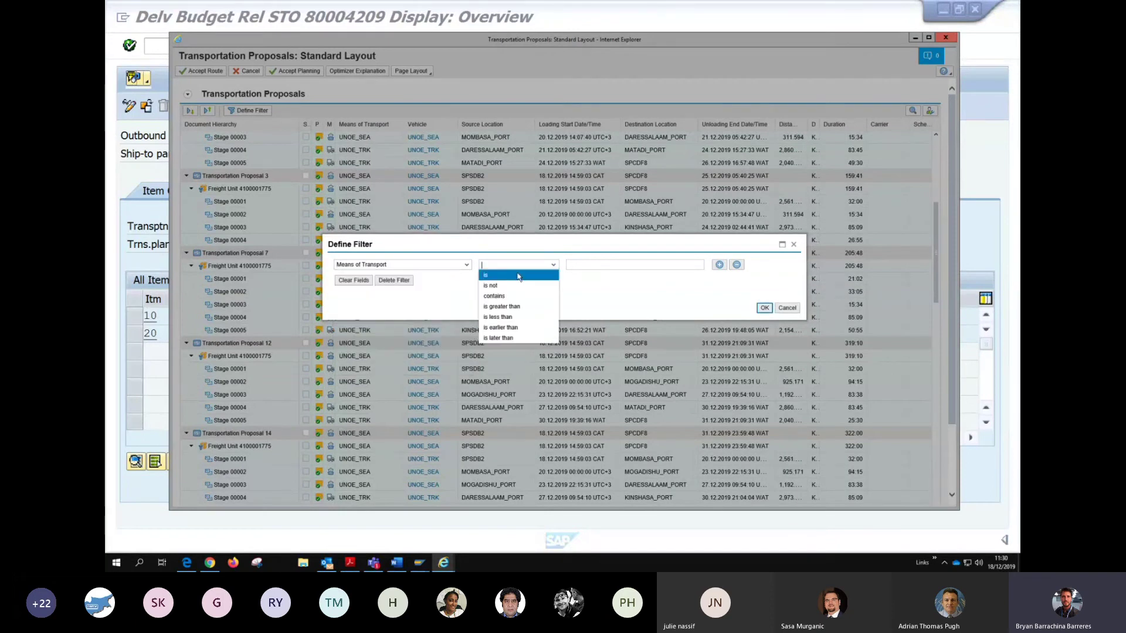
{"action": "left_click", "coordinate": [498, 296]}
{"action": "left_click", "coordinate": [594, 266]}
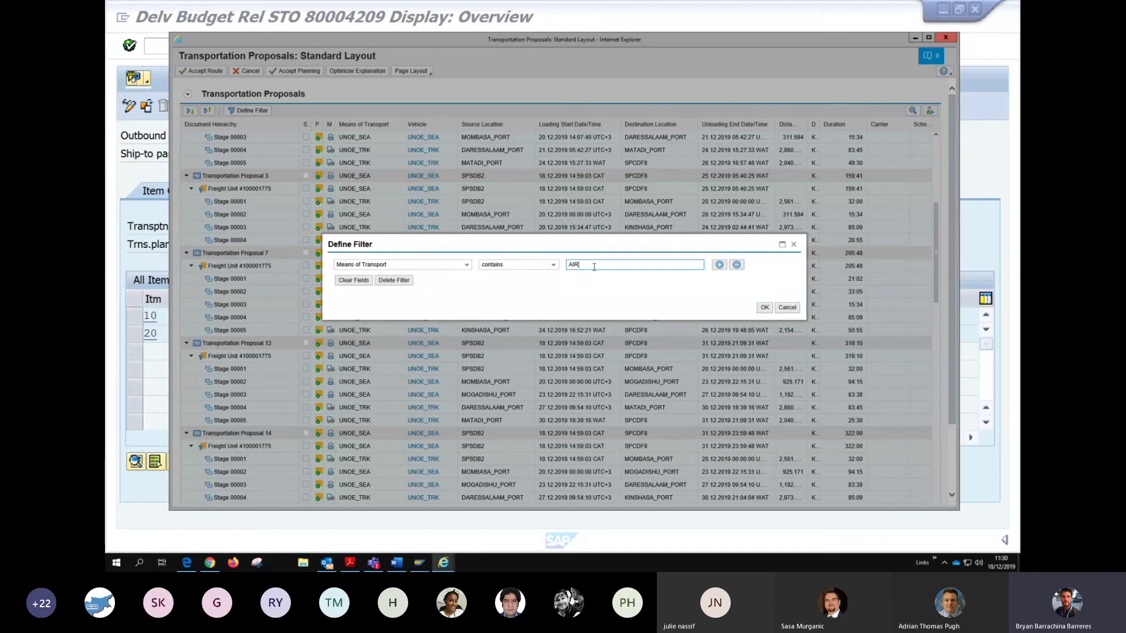
{"action": "left_click", "coordinate": [764, 308]}
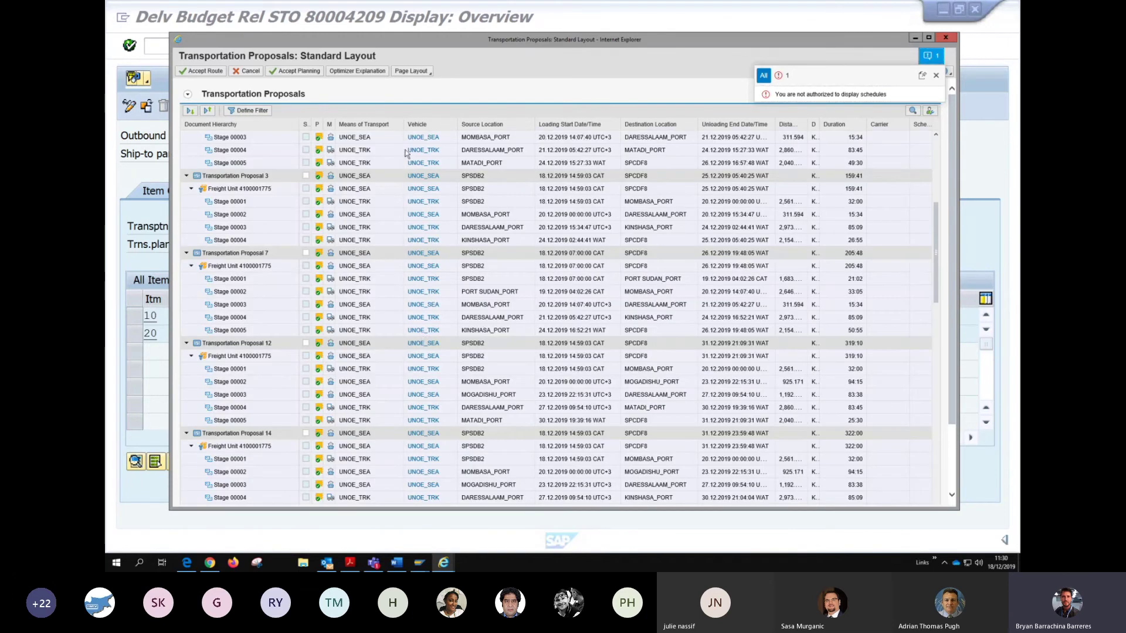
{"action": "scroll", "coordinate": [421, 295], "scroll_direction": "up", "scroll_amount": 1}
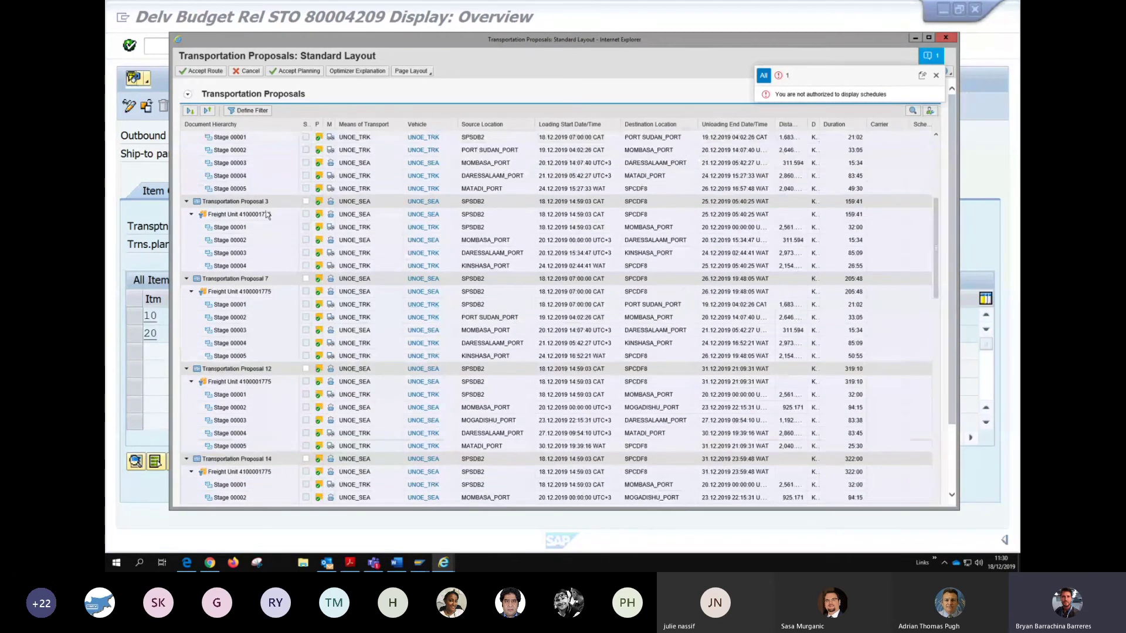
{"action": "scroll", "coordinate": [393, 232], "scroll_direction": "down", "scroll_amount": 1}
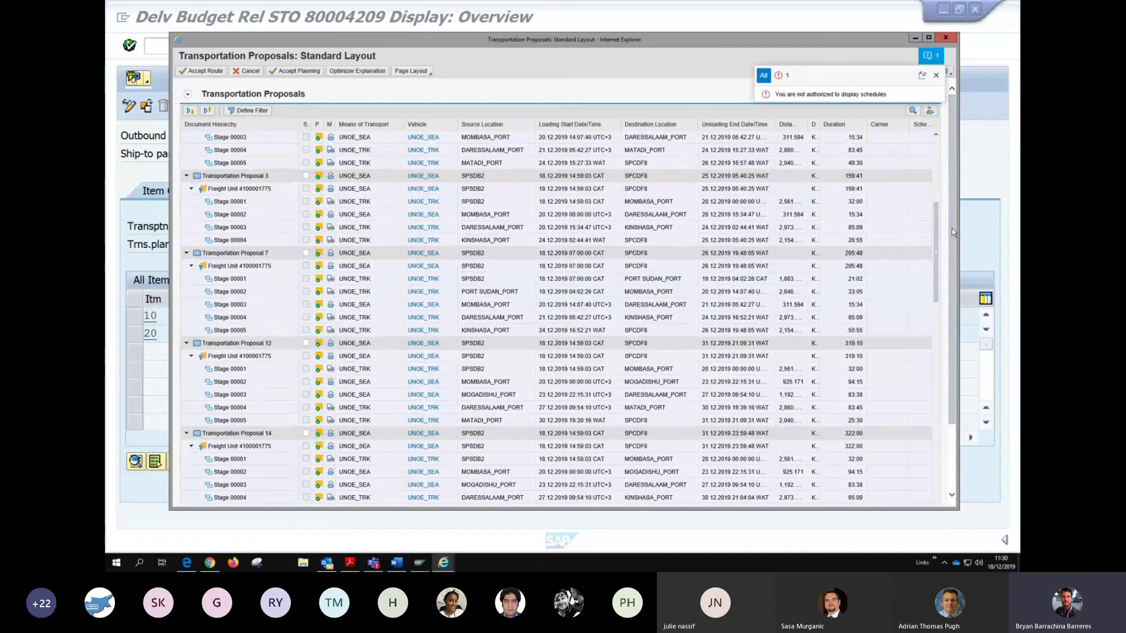
- Sort the transportation proposals by unloading end date/time in descending order
{"action": "left_click_drag", "start_coordinate": [936, 226], "coordinate": [934, 136]}
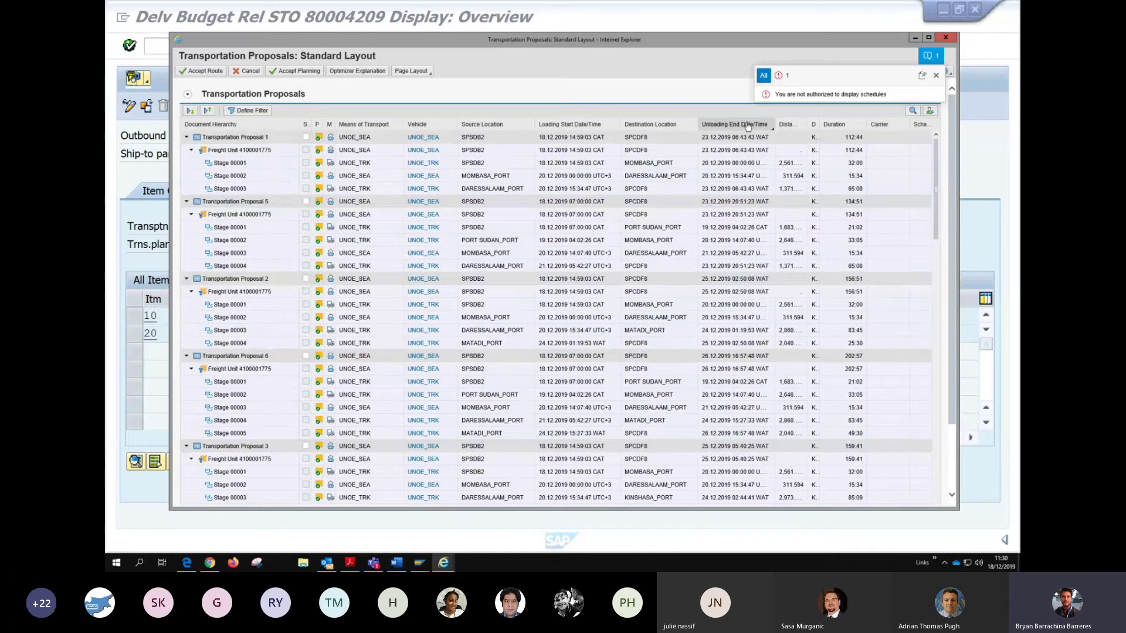
{"action": "left_click", "coordinate": [738, 124]}
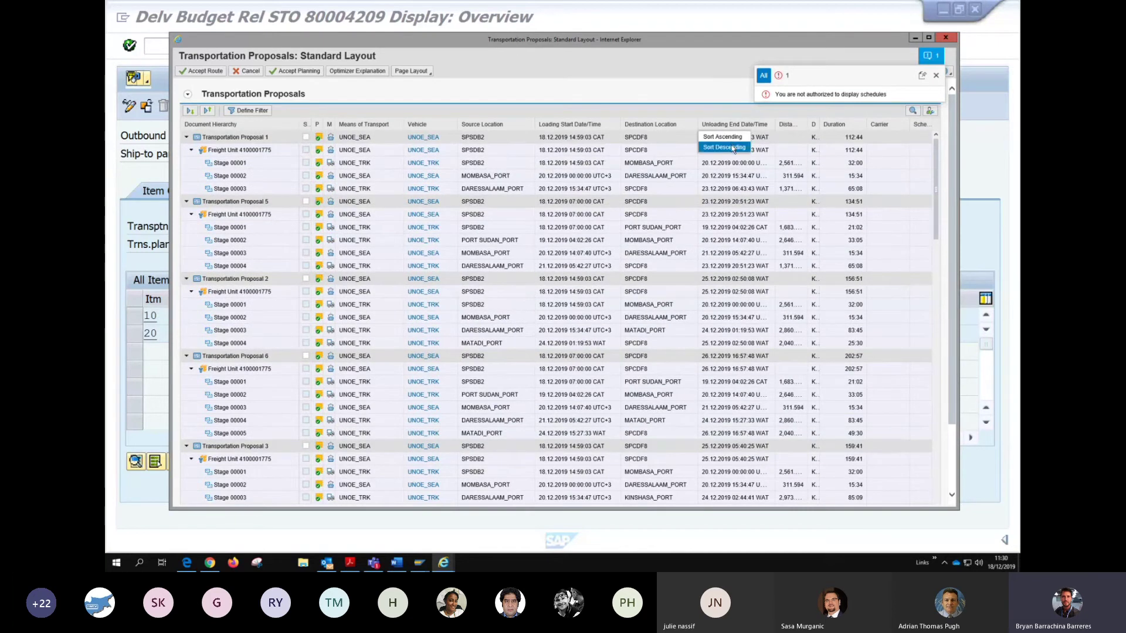
{"action": "left_click", "coordinate": [725, 147]}
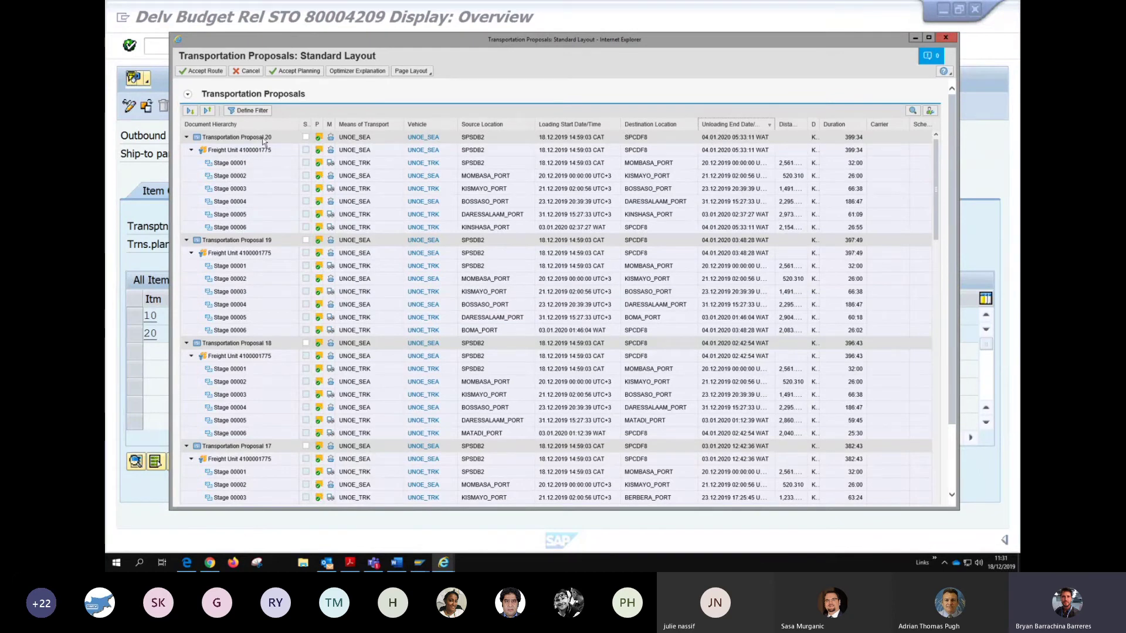
- Sort the proposals by unloading end date/time in ascending order and accept the planning of Transportation Proposal 1
{"action": "left_click", "coordinate": [733, 126]}
{"action": "left_click", "coordinate": [723, 138]}
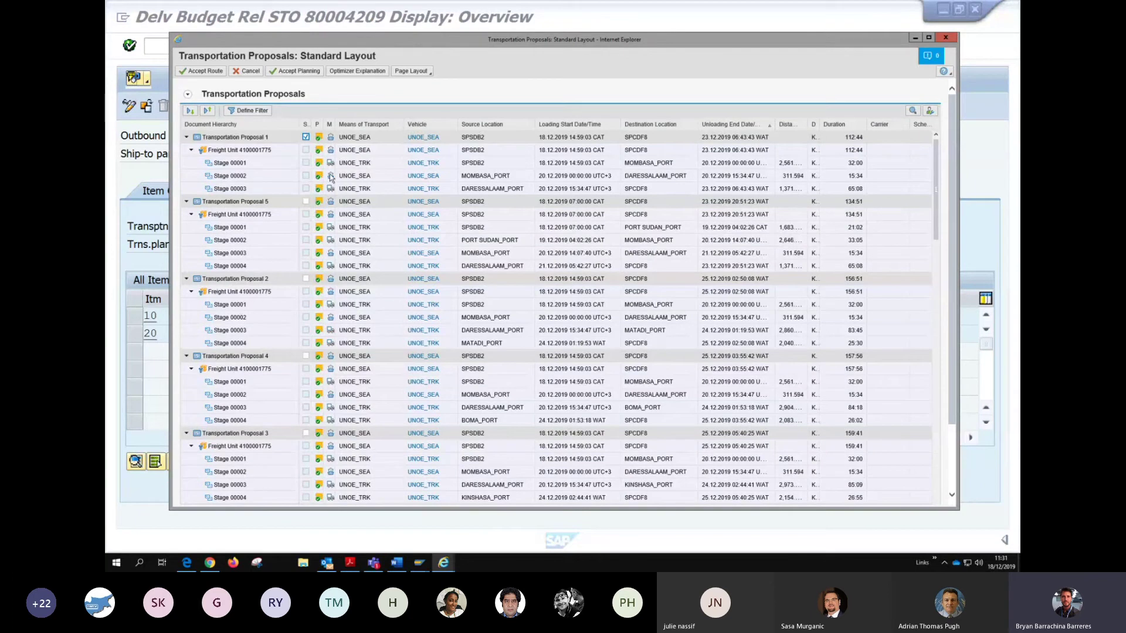
{"action": "left_click", "coordinate": [305, 138]}
{"action": "left_click_drag", "start_coordinate": [335, 126], "coordinate": [338, 129]}
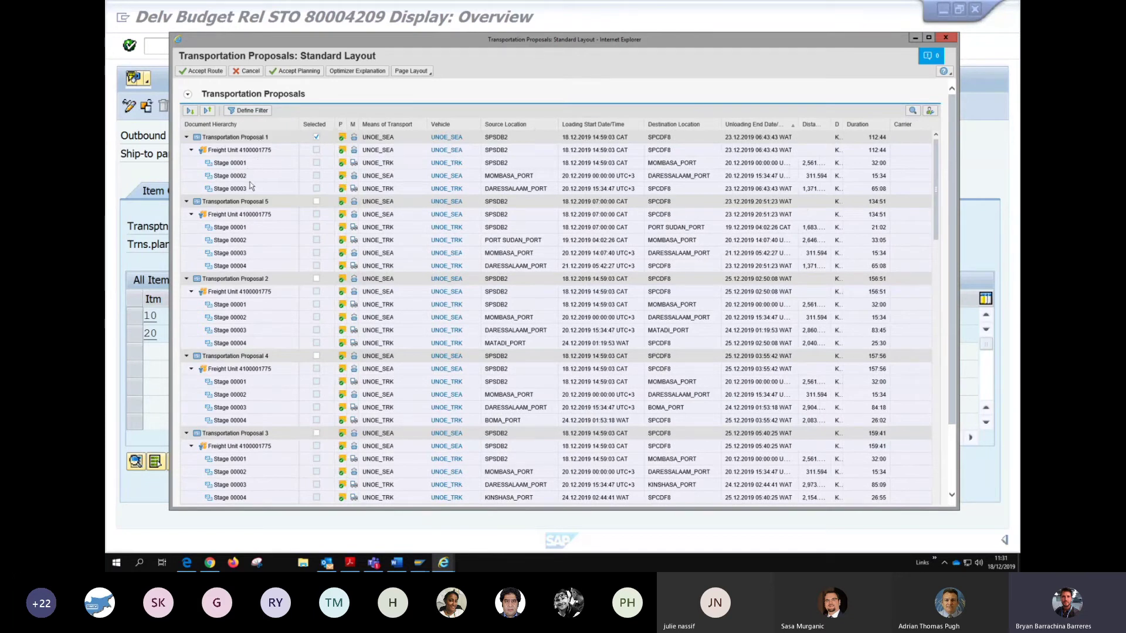
{"action": "left_click", "coordinate": [300, 71]}
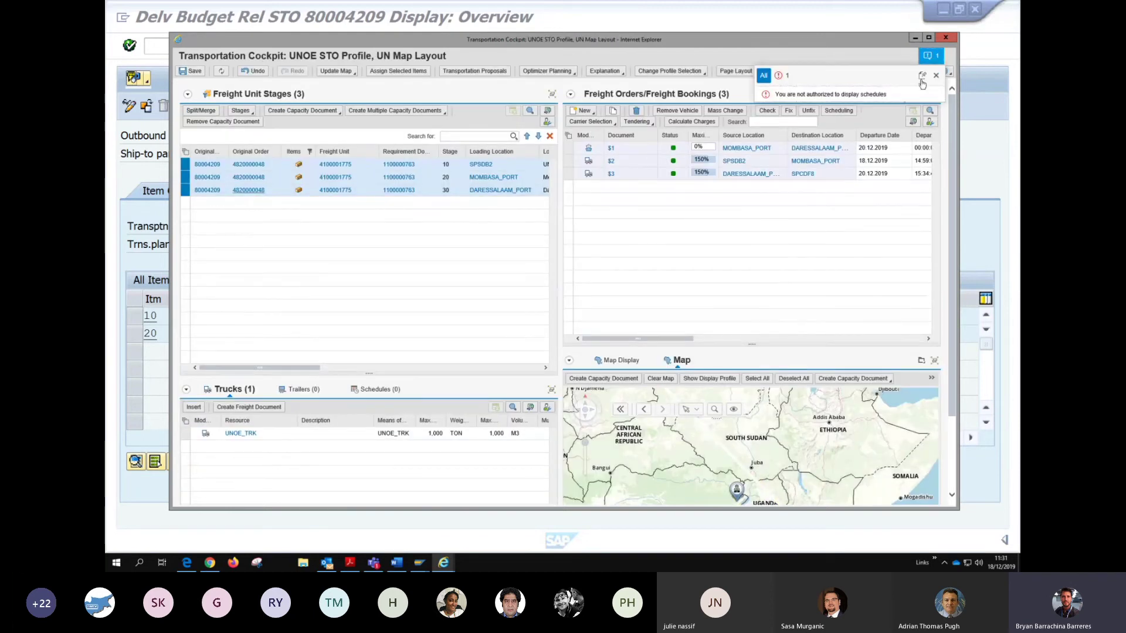
{"action": "left_click", "coordinate": [936, 76]}
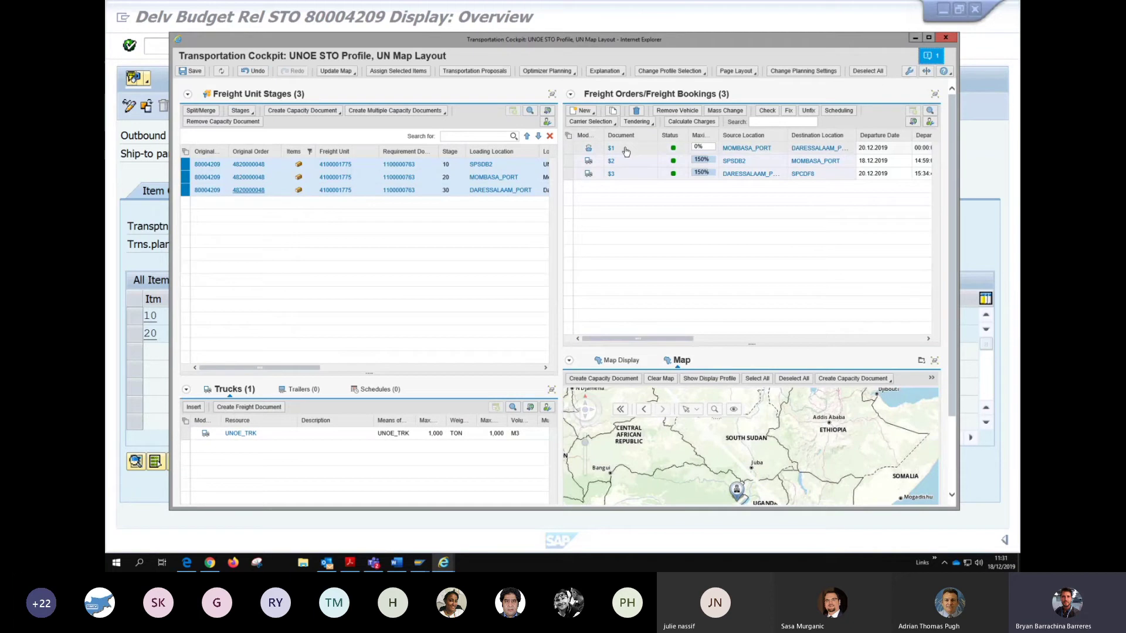
- Show the route of sea document $1 from MOMBASA_PORT to DARESSALAAM_PORT in a maximized map display
{"action": "left_click", "coordinate": [568, 148]}
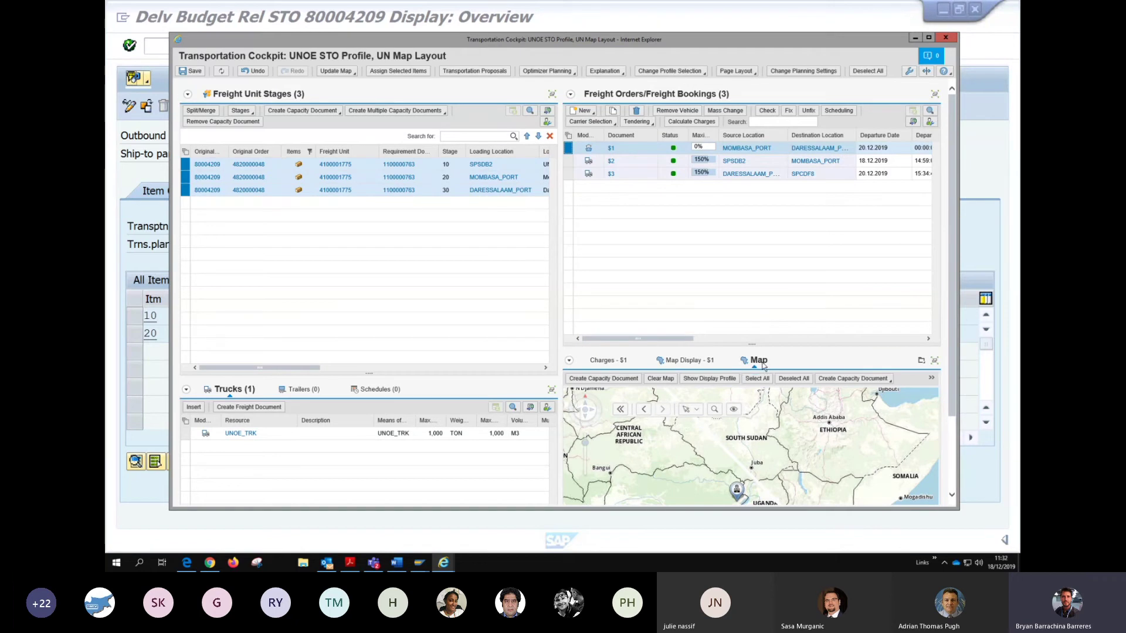
{"action": "left_click", "coordinate": [676, 362]}
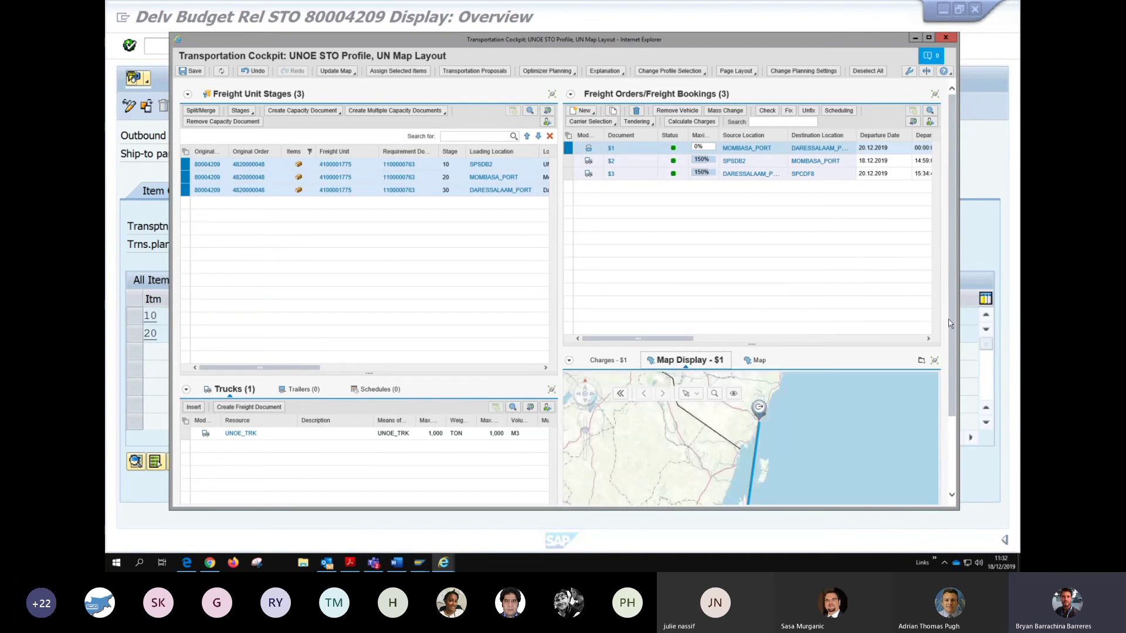
{"action": "scroll", "coordinate": [951, 328], "scroll_direction": "down", "scroll_amount": 2}
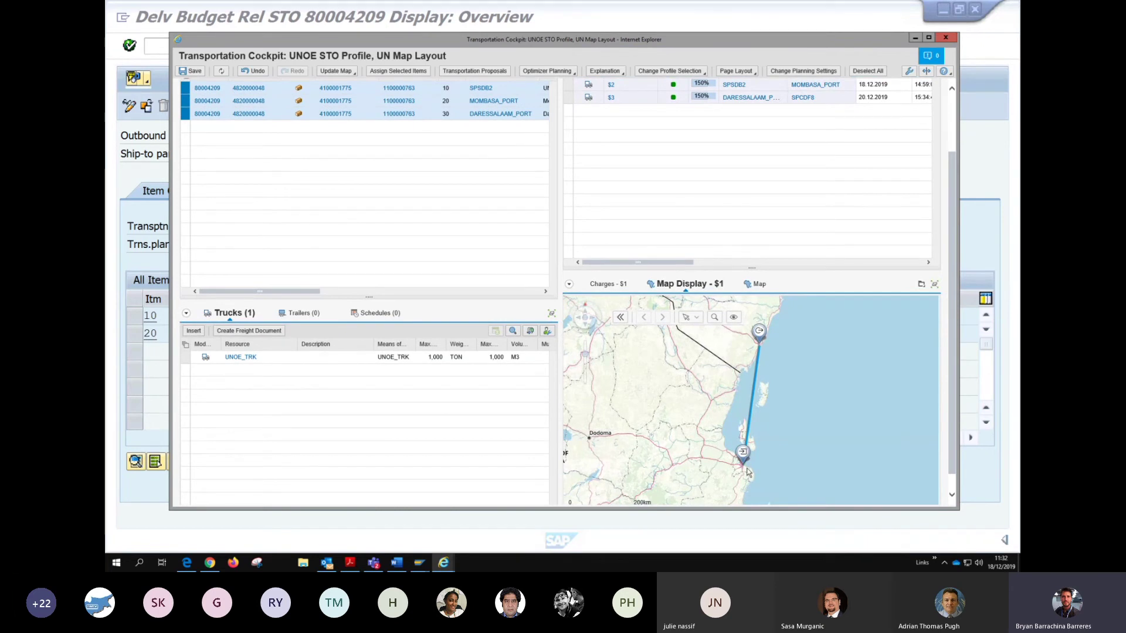
{"action": "double_click", "coordinate": [828, 285]}
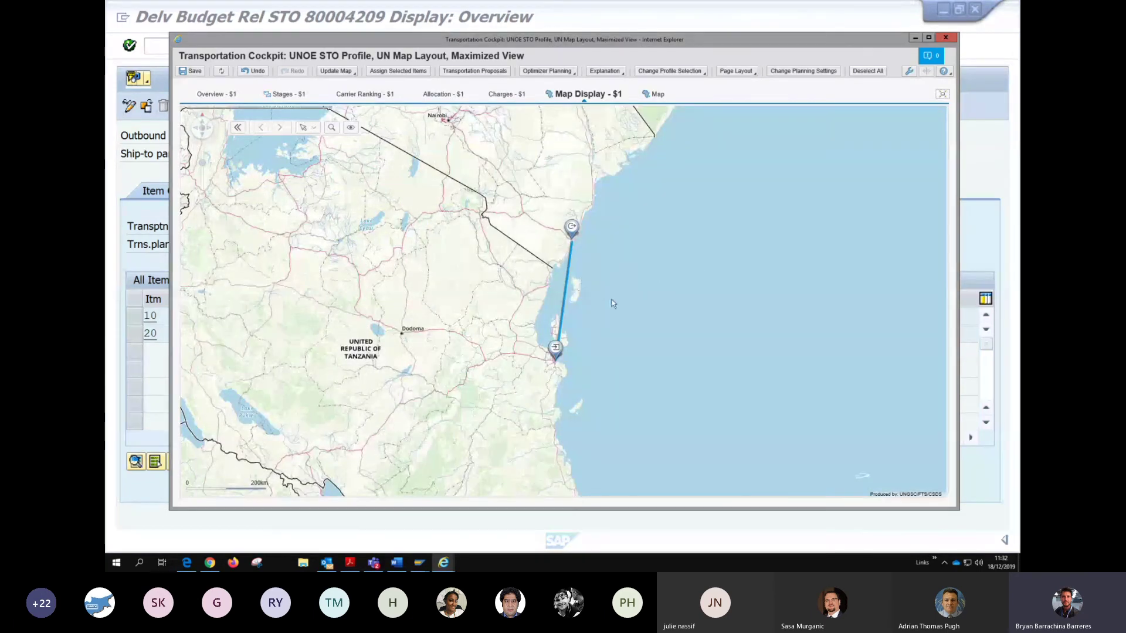
{"action": "scroll", "coordinate": [611, 299], "scroll_direction": "down", "scroll_amount": 2}
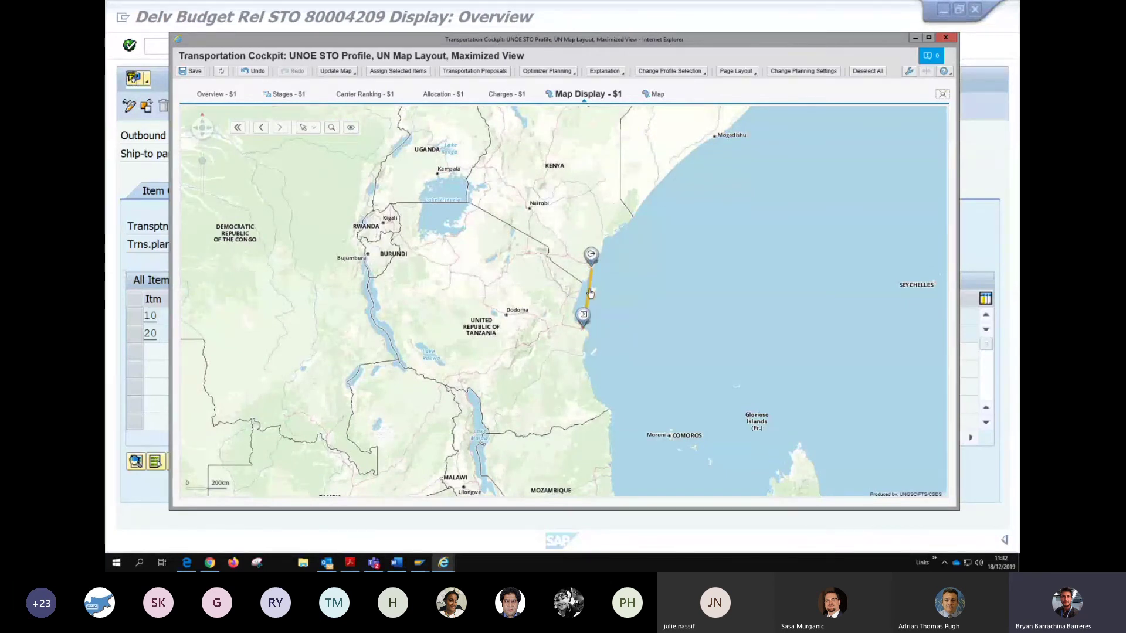
{"action": "mouse_move", "coordinate": [592, 293]}
- Check the general map of the planning locations, then return to document $1's route map and restore the normal cockpit layout
{"action": "left_click", "coordinate": [657, 95]}
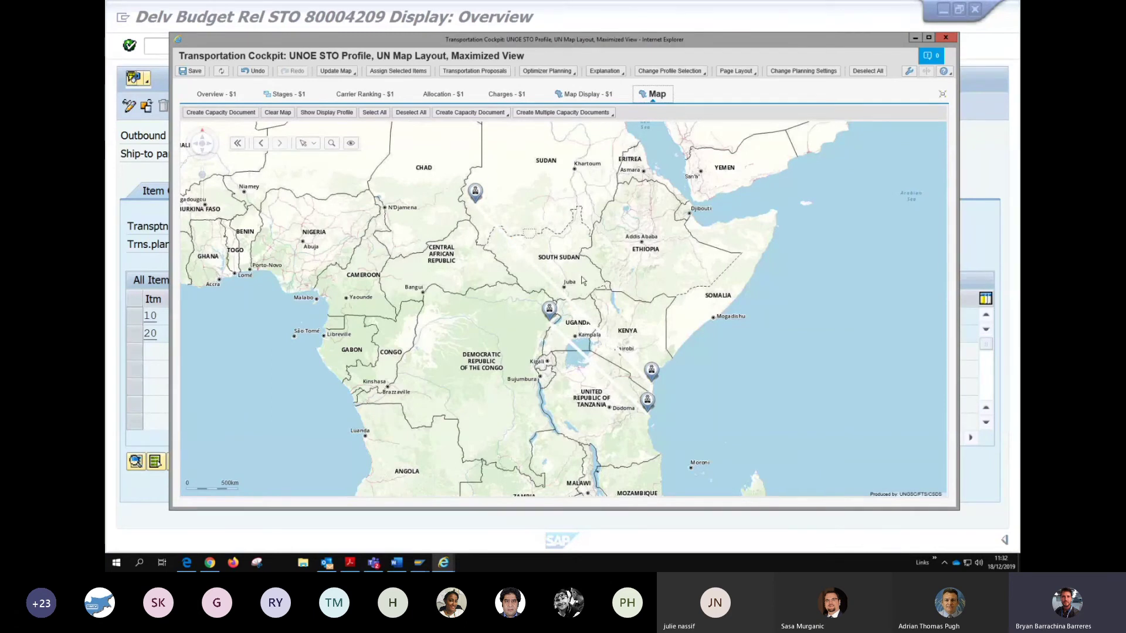
{"action": "left_click", "coordinate": [588, 95]}
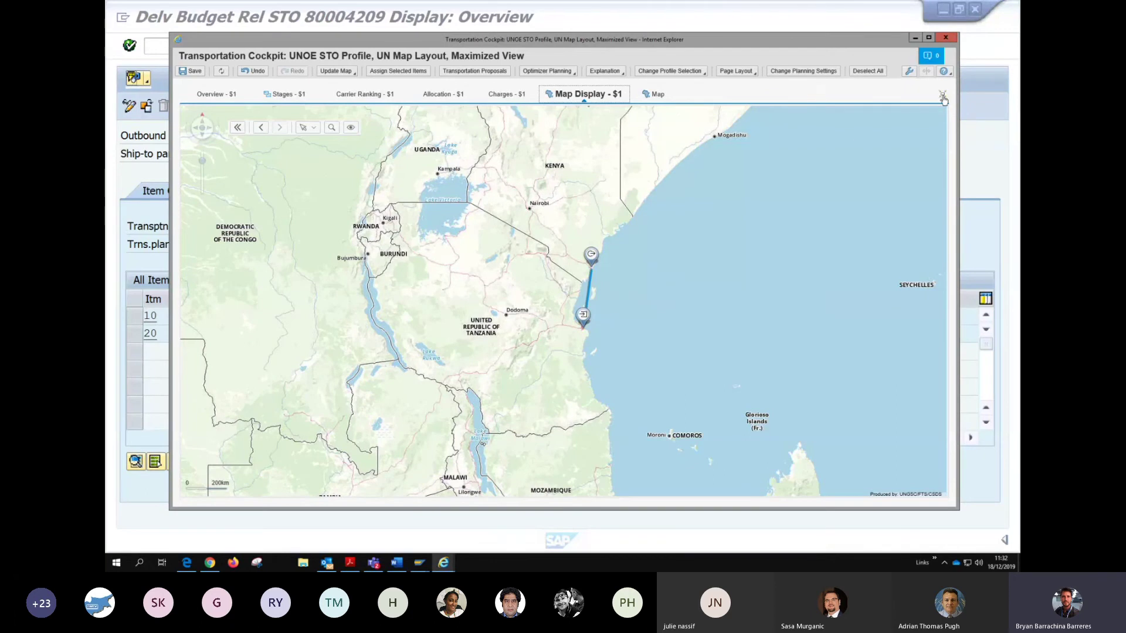
{"action": "key", "text": "Escape"}
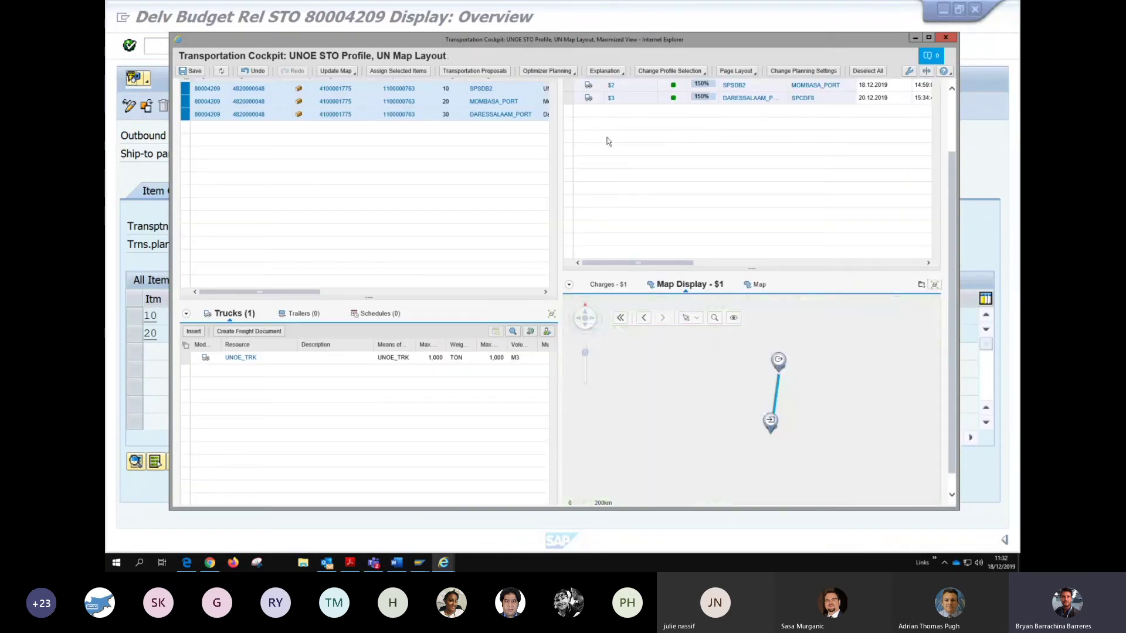
- Show the route of truck document $3 from DARESSALAAM_PORT to SPCDF8 on the map display and examine it
{"action": "left_click", "coordinate": [569, 100]}
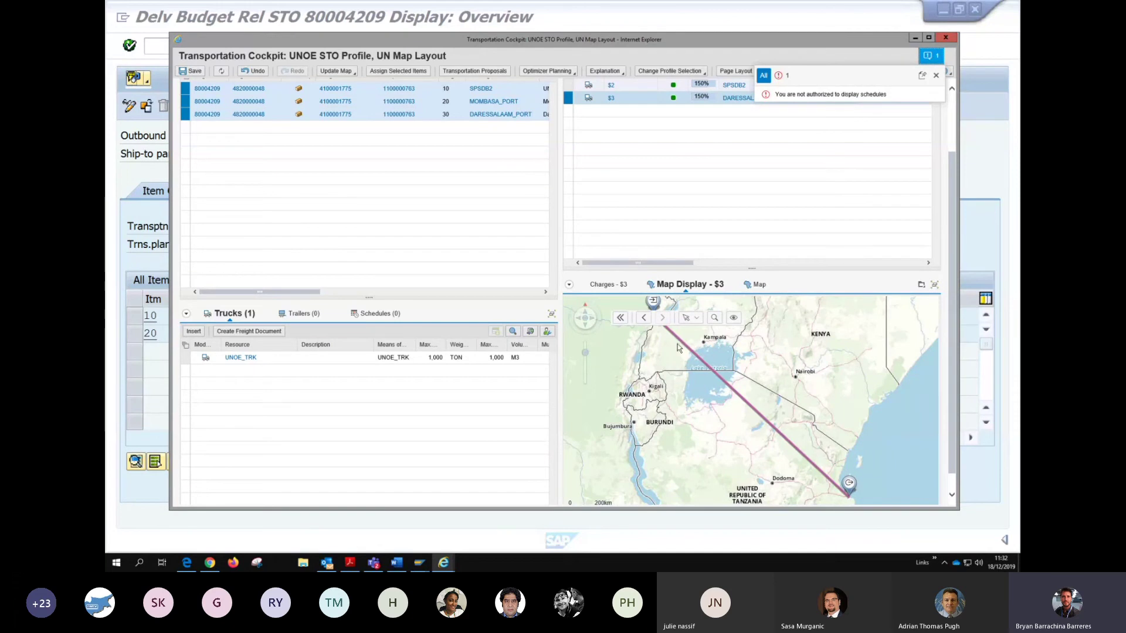
{"action": "left_click", "coordinate": [936, 77]}
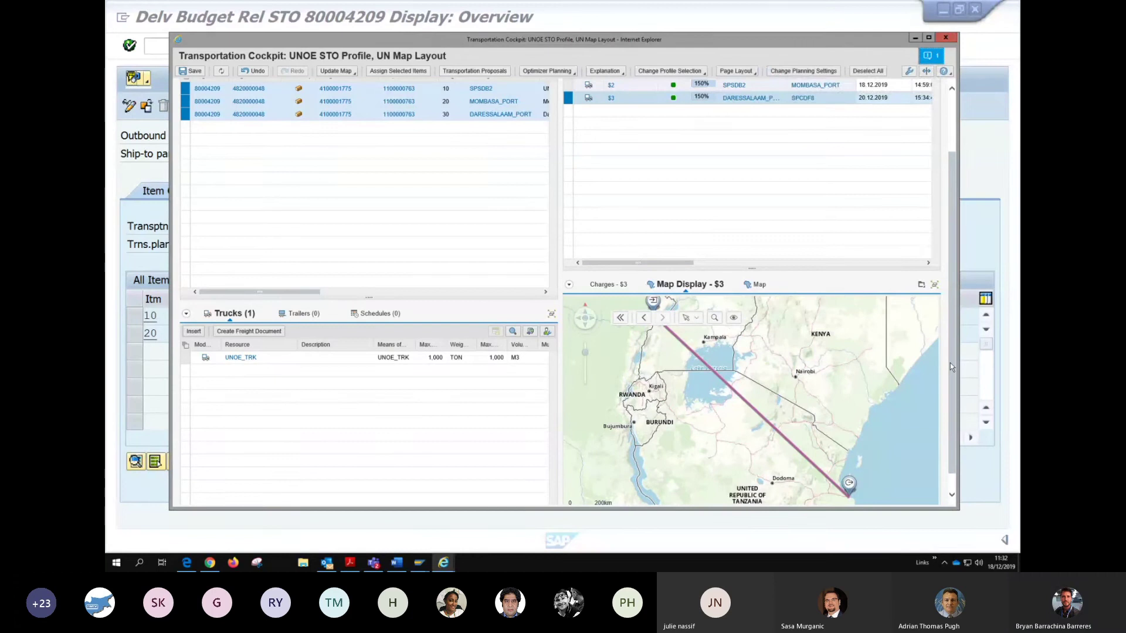
{"action": "scroll", "coordinate": [952, 405], "scroll_direction": "down", "scroll_amount": 1}
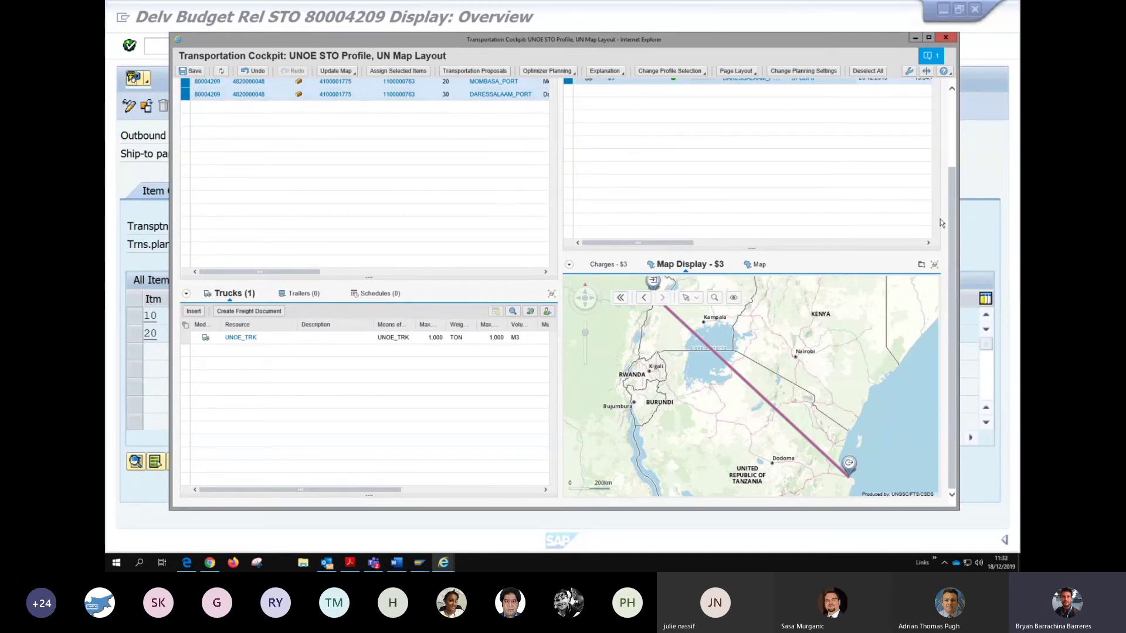
{"action": "scroll", "coordinate": [941, 219], "scroll_direction": "up", "scroll_amount": 3}
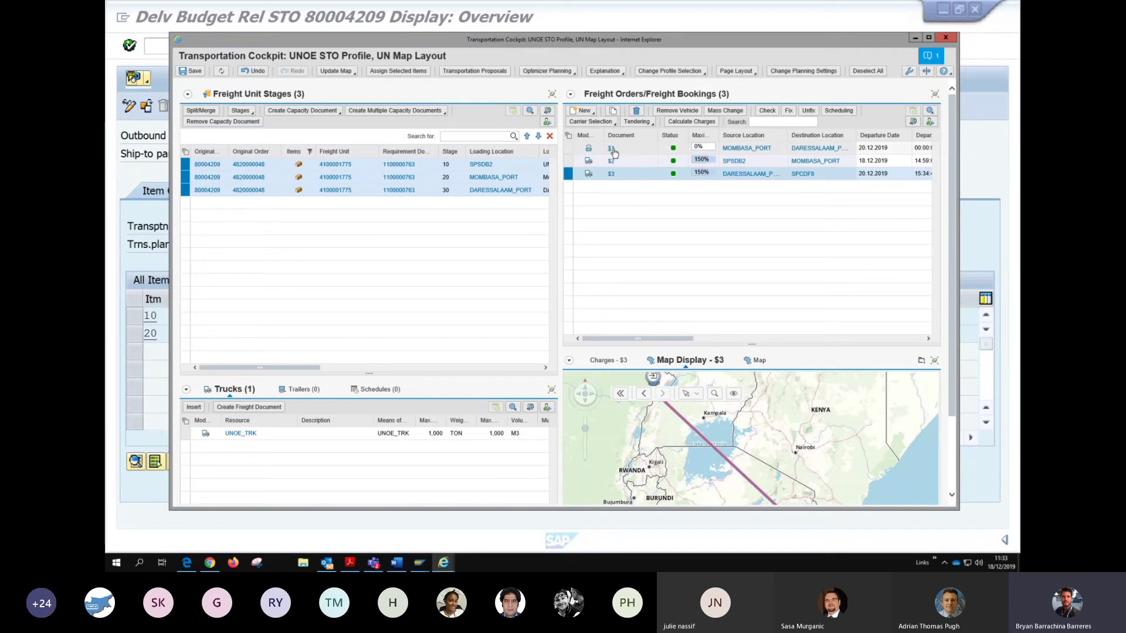
- Review the mapped route of the freight order from DARESSALAAM_PORT to SPCDF8
{"action": "mouse_move", "coordinate": [614, 151]}
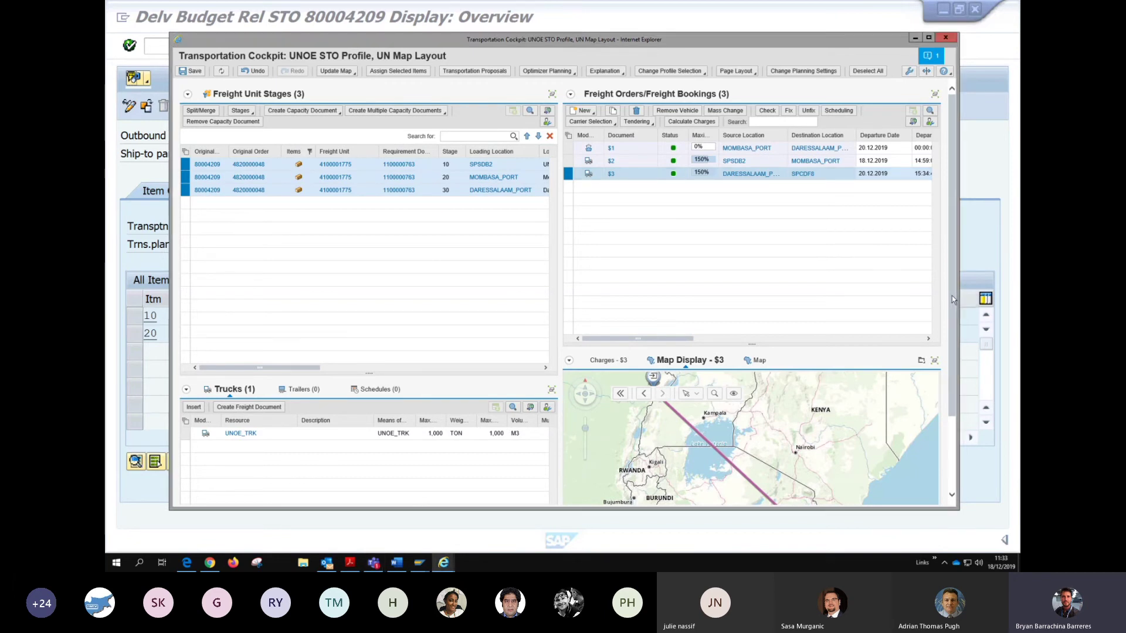
{"action": "left_click_drag", "start_coordinate": [952, 296], "coordinate": [952, 332]}
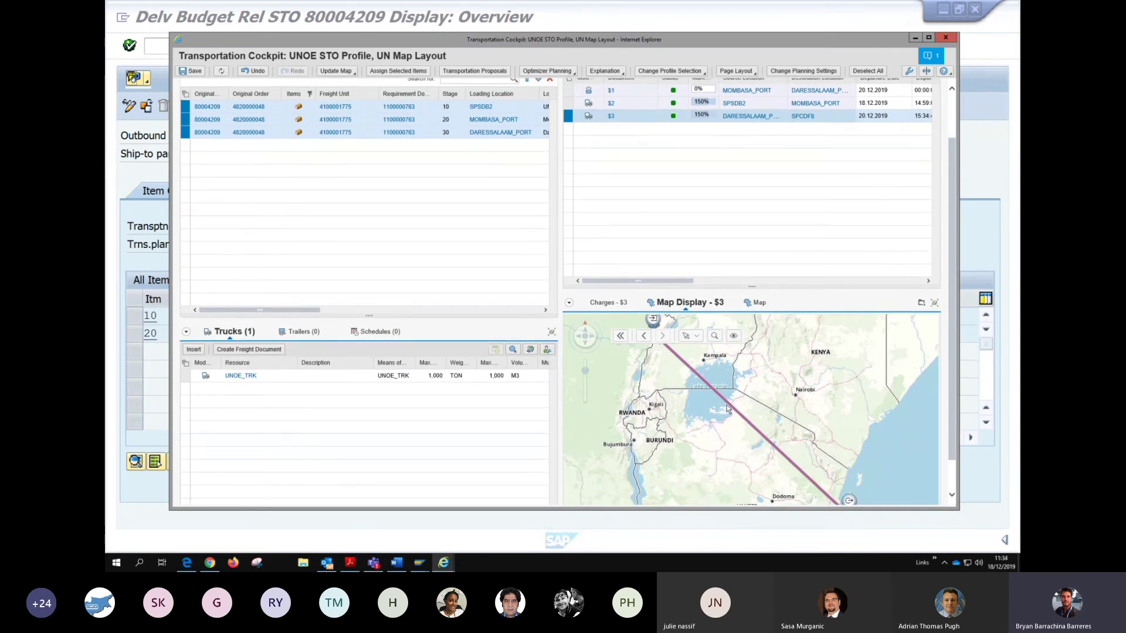
{"action": "mouse_move", "coordinate": [730, 409]}
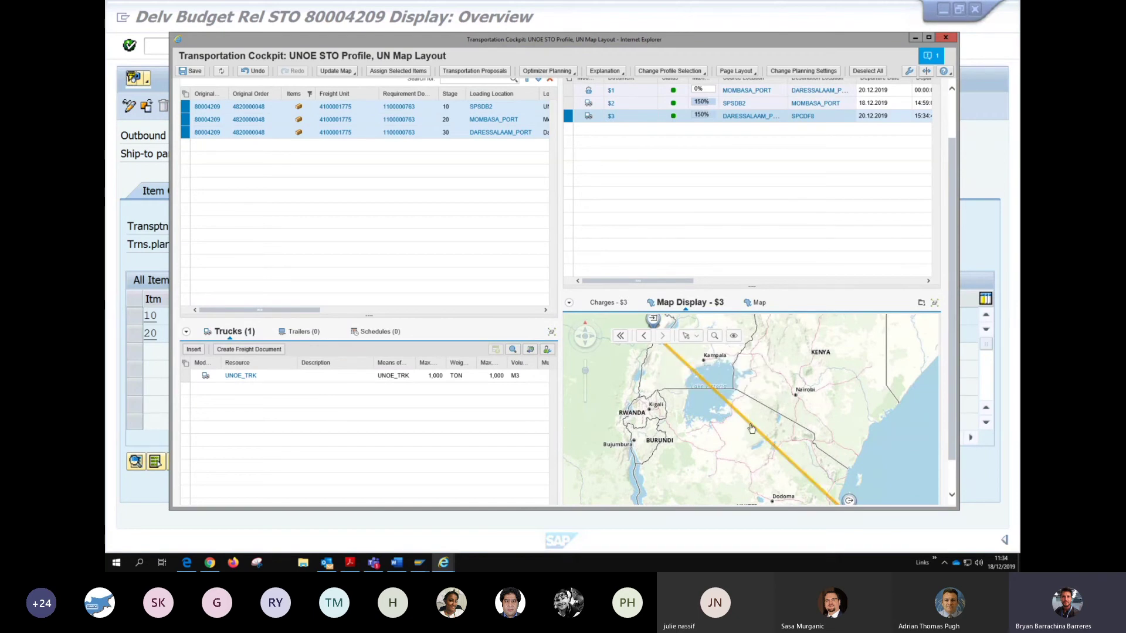
{"action": "scroll", "coordinate": [949, 391], "scroll_direction": "down", "scroll_amount": 1}
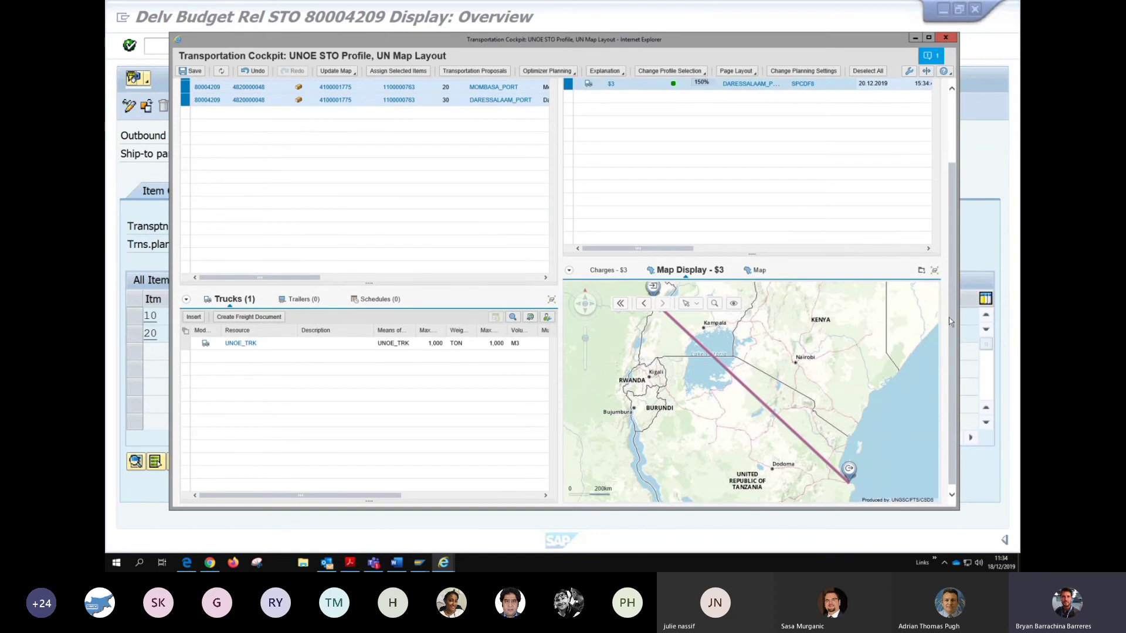
{"action": "scroll", "coordinate": [953, 318], "scroll_direction": "up", "scroll_amount": 3}
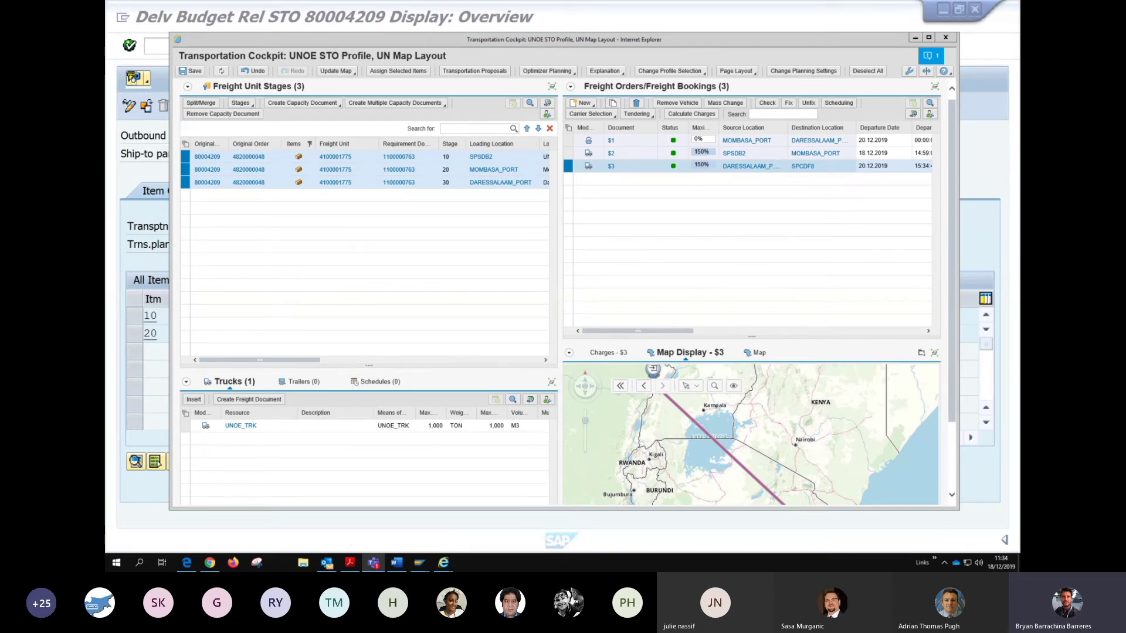
- Compare the transportation planning date in the SAP outbound delivery with the freight orders' departure dates in the Transportation Cockpit
{"action": "left_click", "coordinate": [132, 185]}
{"action": "left_click", "coordinate": [263, 225]}
{"action": "left_click_drag", "start_coordinate": [252, 225], "coordinate": [318, 226]}
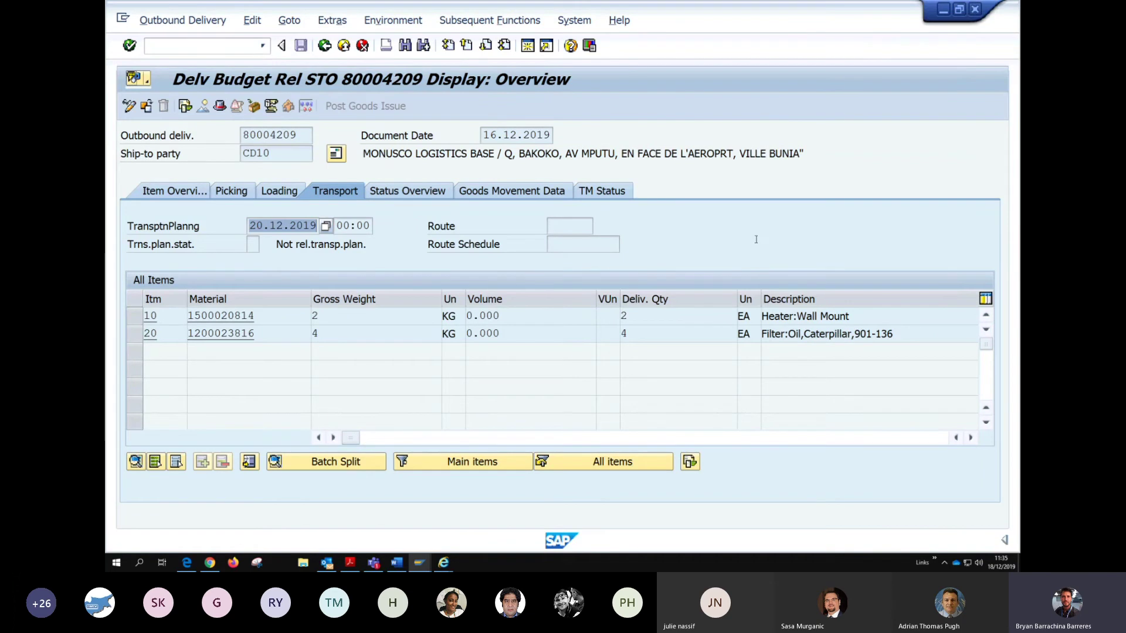
{"action": "key", "text": "alt+Tab"}
{"action": "key", "text": "Tab"}
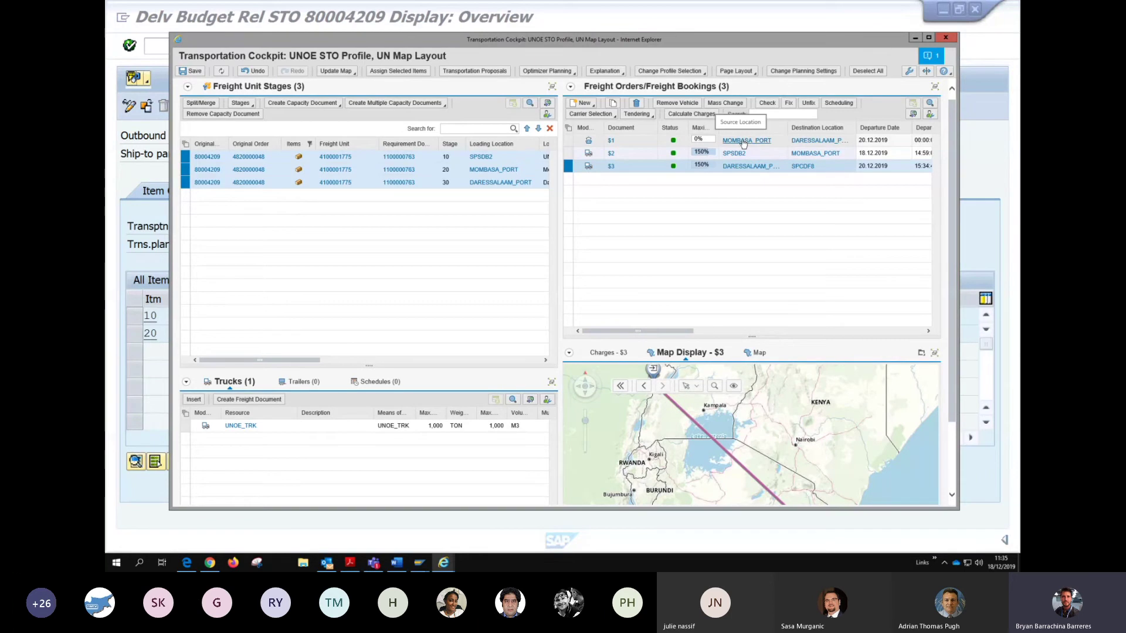
{"action": "mouse_move", "coordinate": [743, 144]}
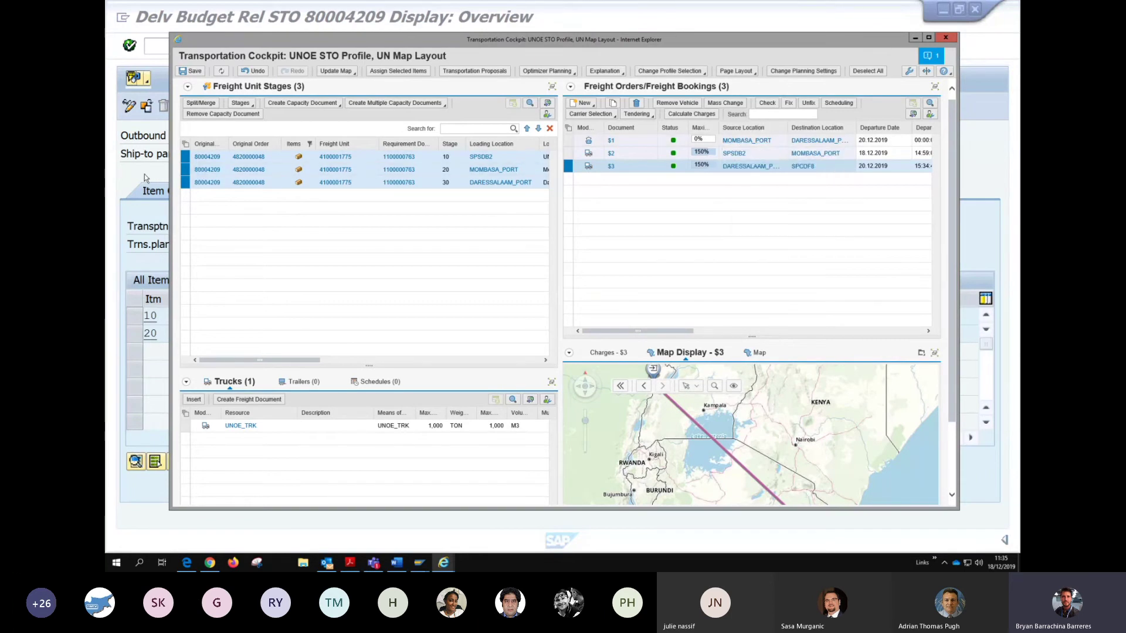
{"action": "key", "text": "alt+Tab"}
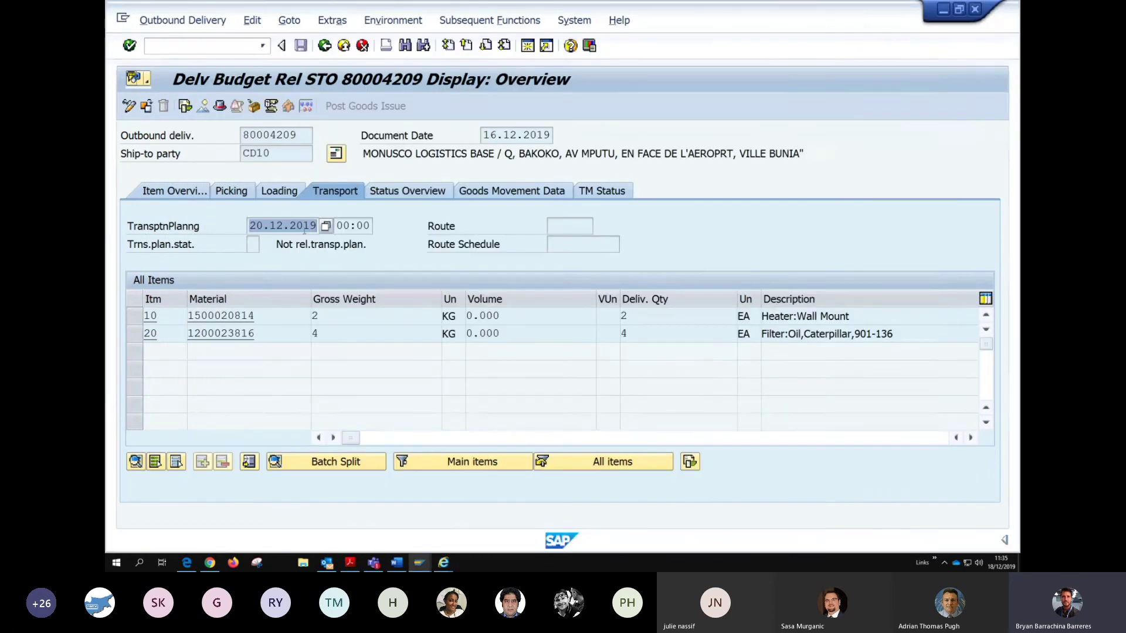
{"action": "key", "text": "alt+Tab"}
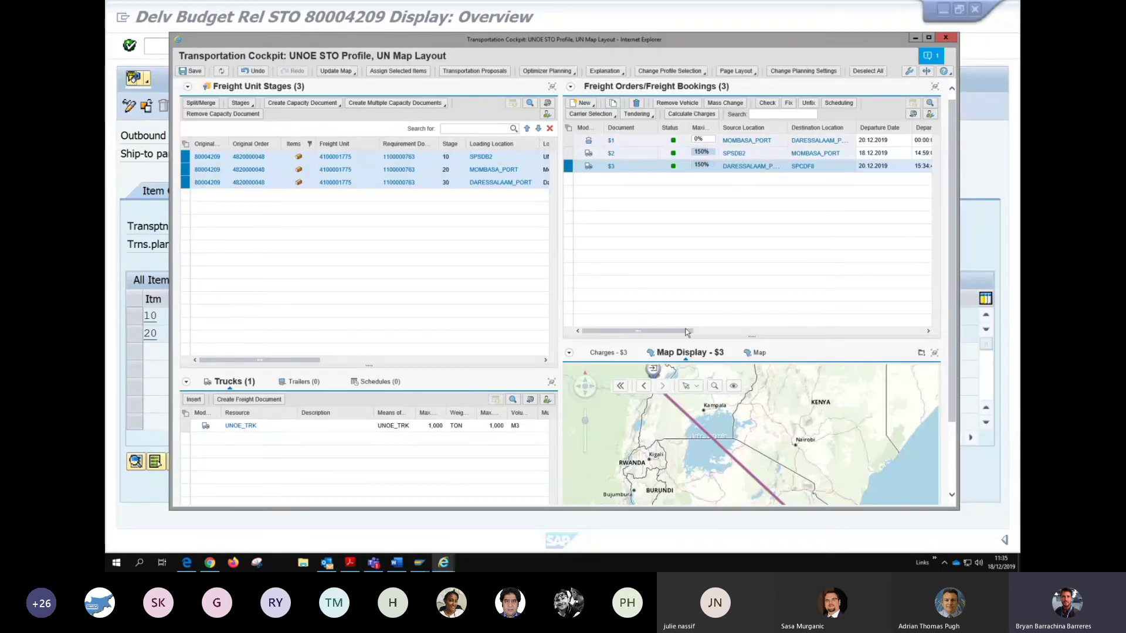
{"action": "left_click", "coordinate": [868, 172]}
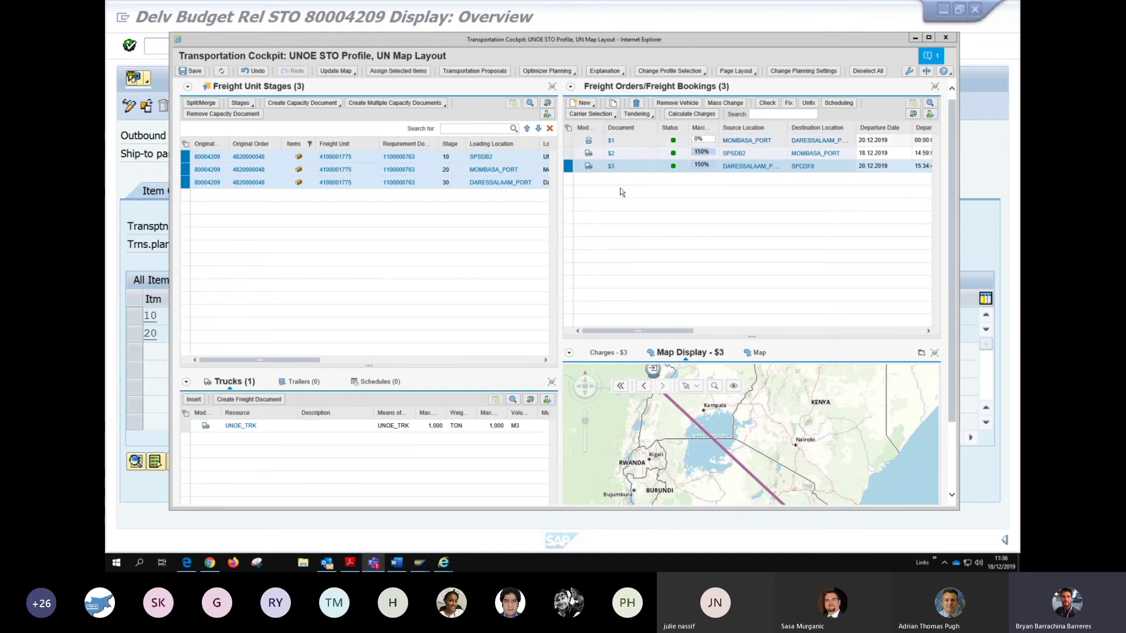
- Save the planned freight orders and booking in the Transportation Cockpit and dismiss the message list
{"action": "left_click", "coordinate": [195, 76]}
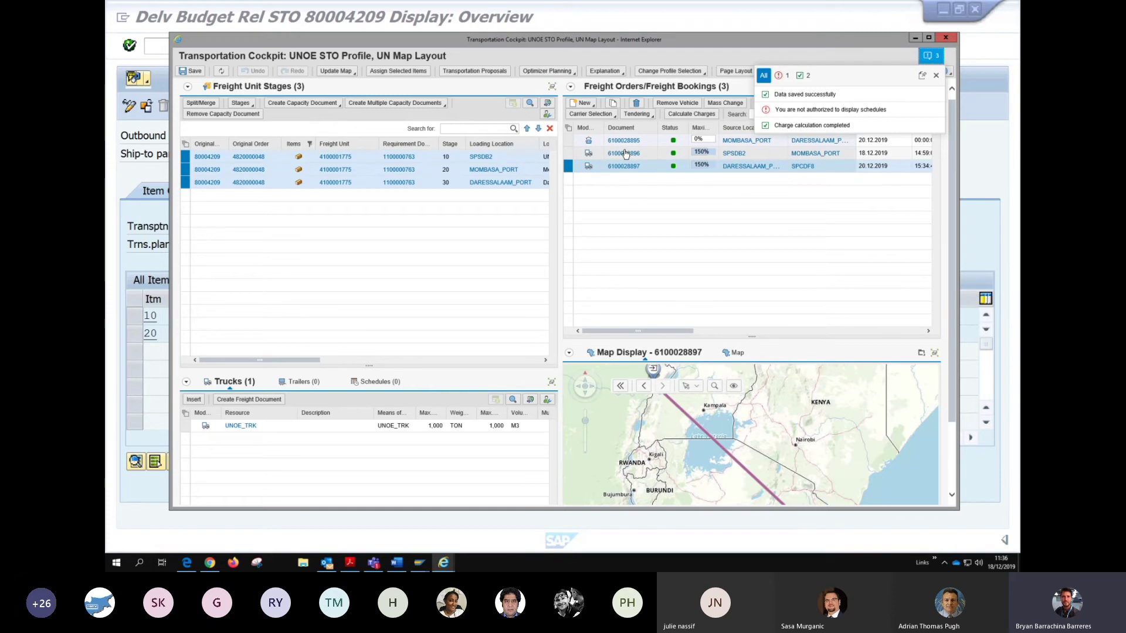
{"action": "left_click", "coordinate": [936, 76]}
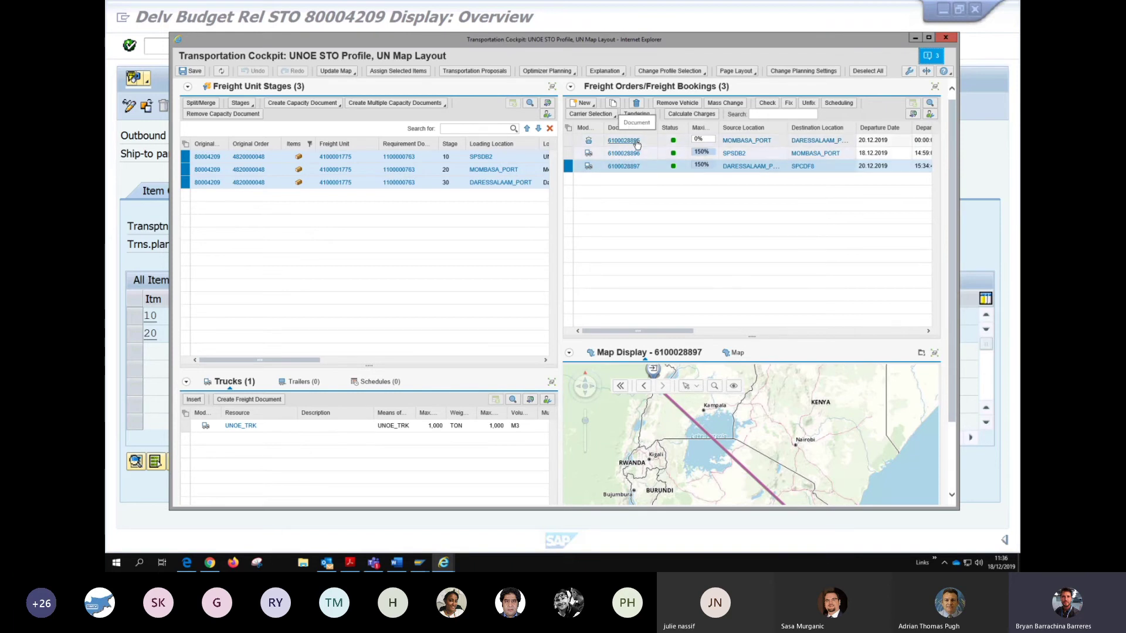
{"action": "mouse_move", "coordinate": [637, 145]}
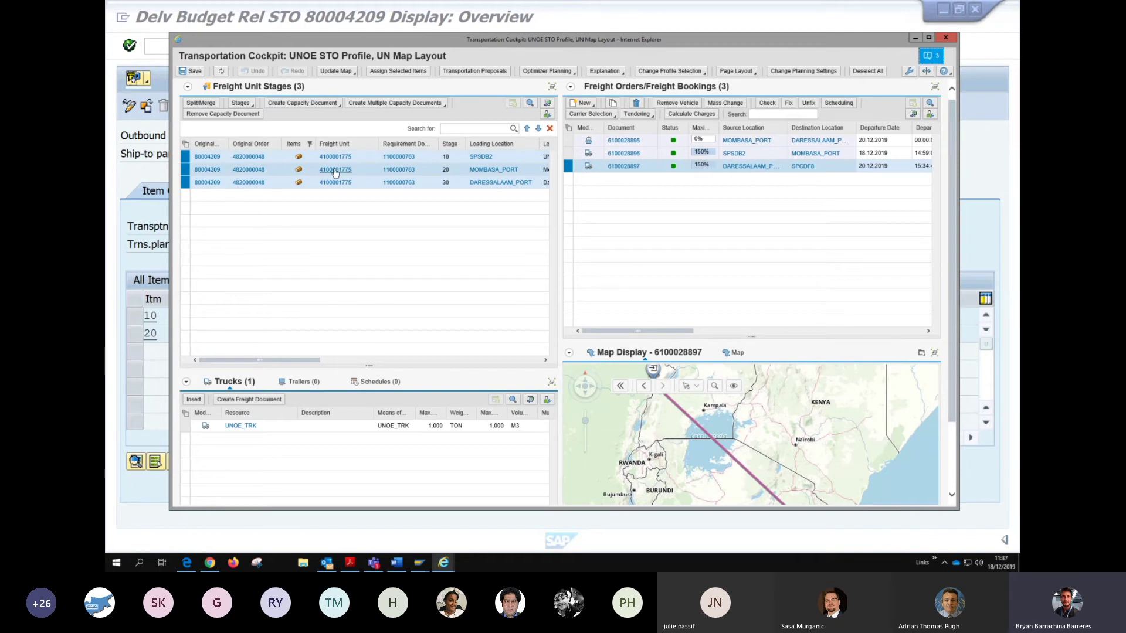
- Open the freight unit of stage 10 in an enlarged window, dismiss its message and show its document flow
{"action": "mouse_move", "coordinate": [331, 169]}
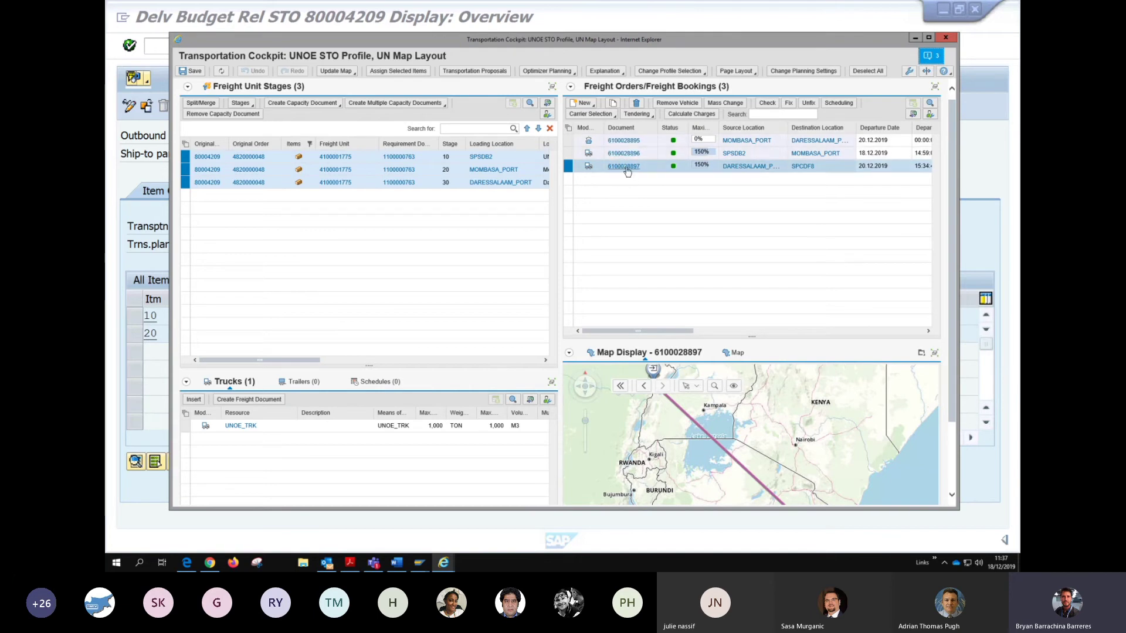
{"action": "mouse_move", "coordinate": [627, 171]}
{"action": "left_click", "coordinate": [340, 159]}
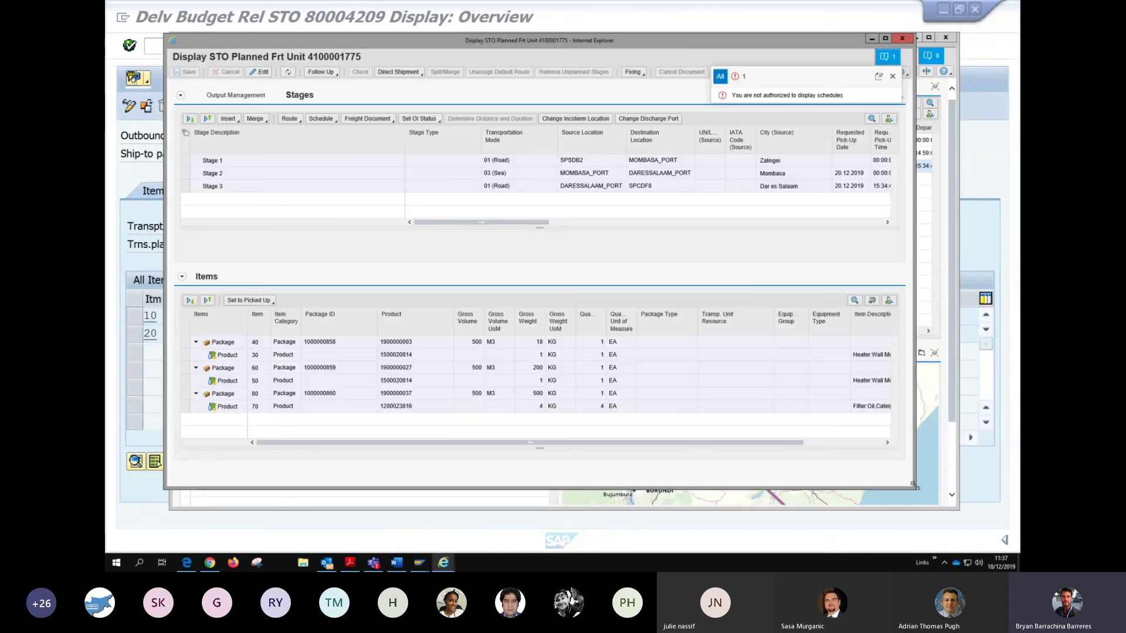
{"action": "left_click_drag", "start_coordinate": [912, 484], "coordinate": [965, 504]}
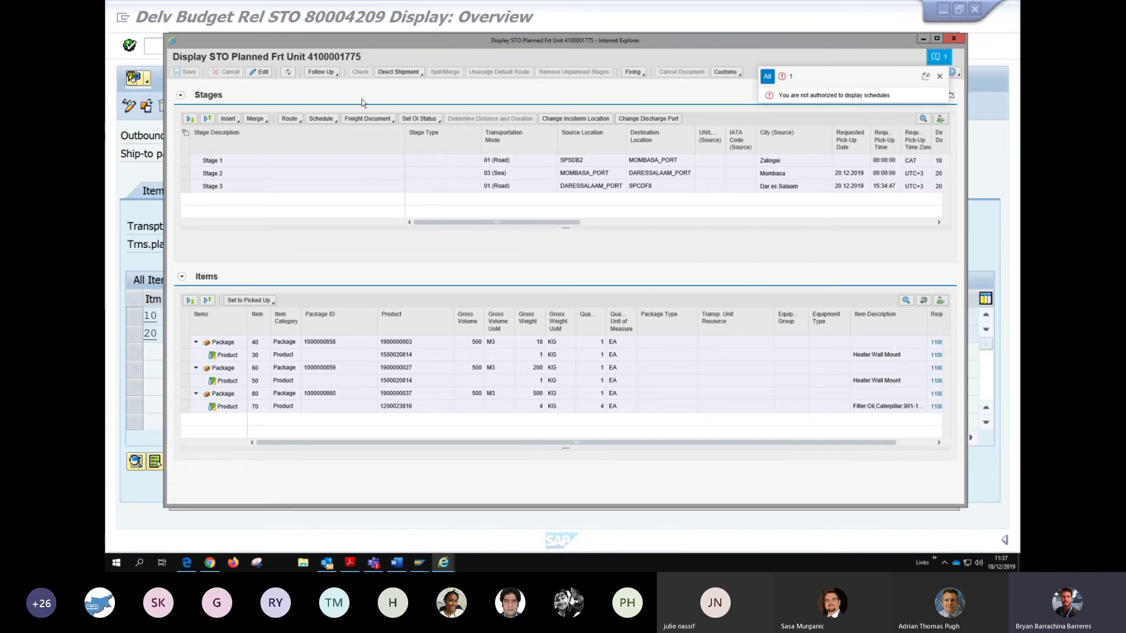
{"action": "left_click", "coordinate": [944, 76]}
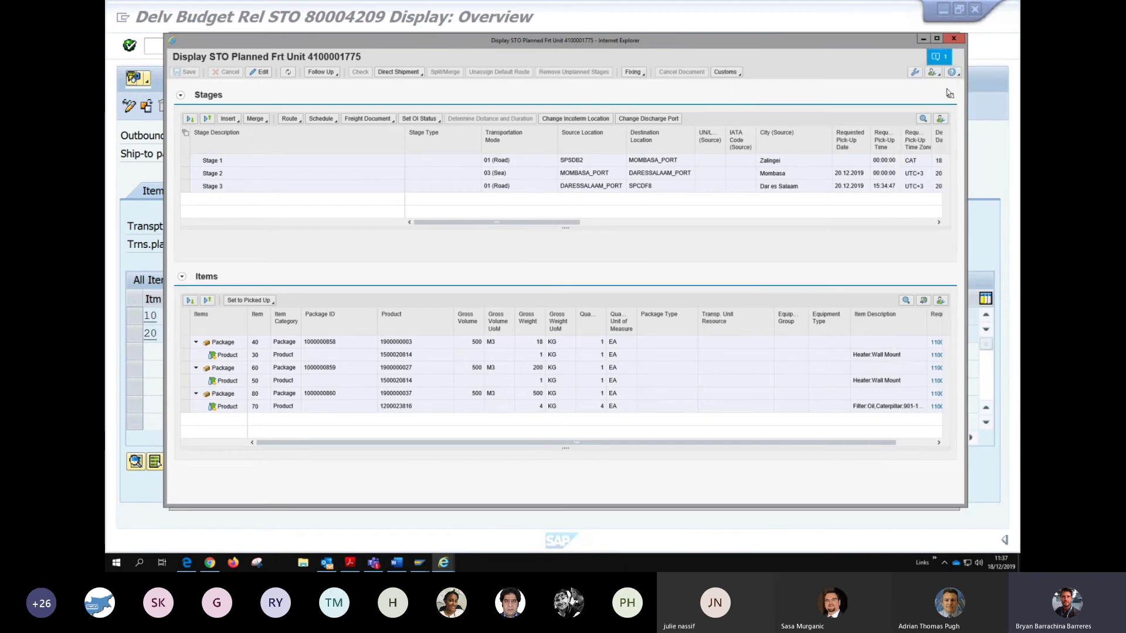
{"action": "left_click", "coordinate": [949, 97]}
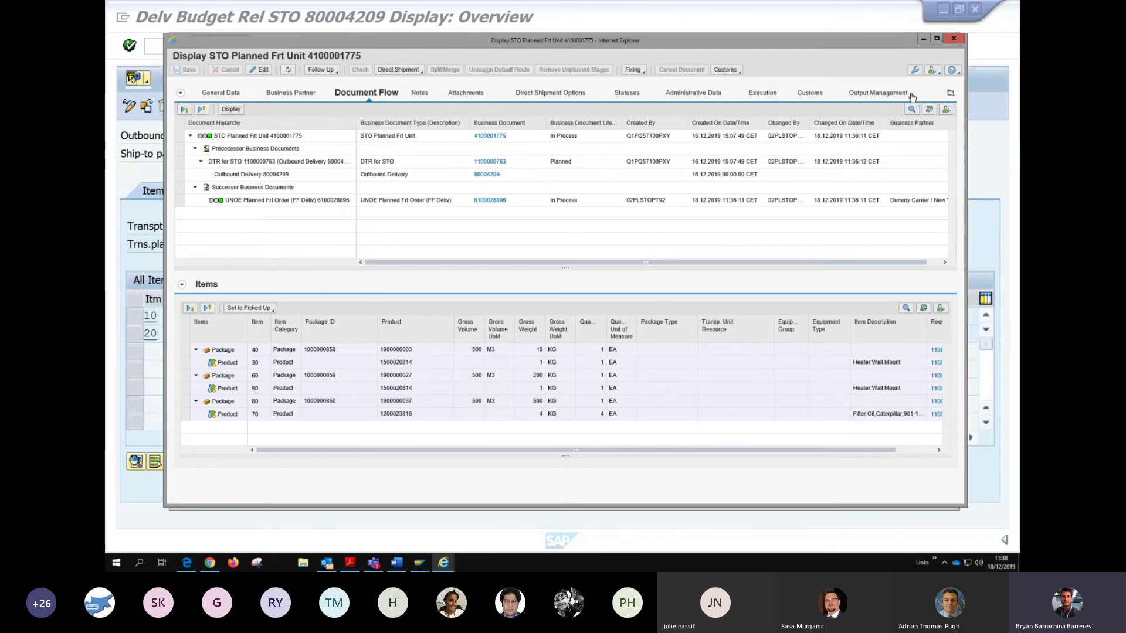
- Return to the freight unit's stages and examine their locations, carrier, stage status and assigned freight document, widening the Carrier column
{"action": "left_click", "coordinate": [951, 95]}
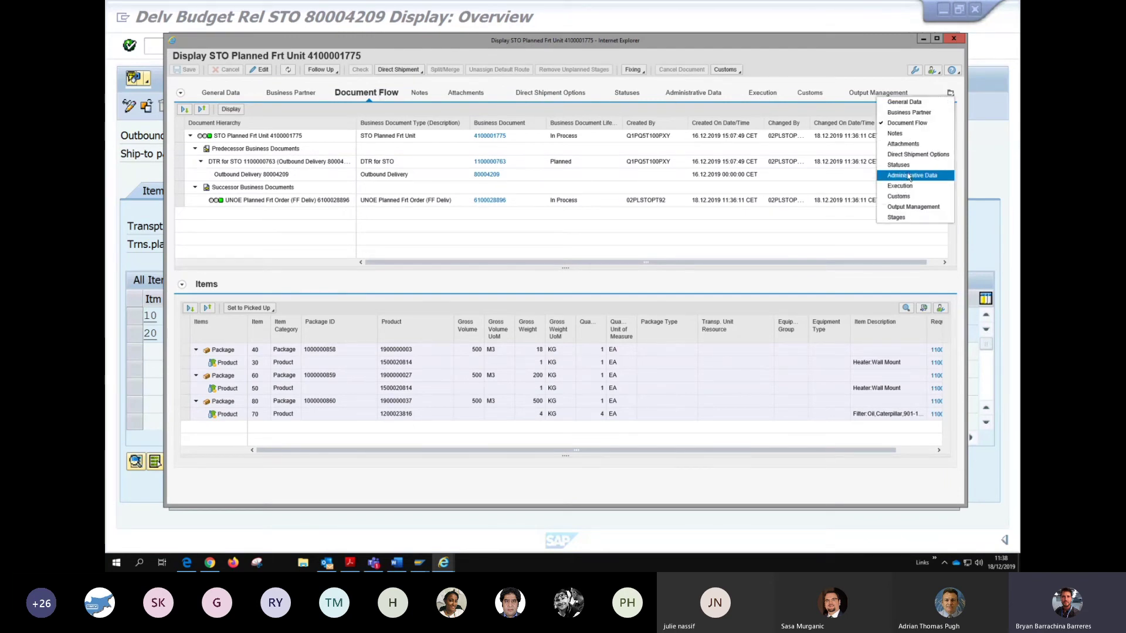
{"action": "left_click", "coordinate": [903, 218]}
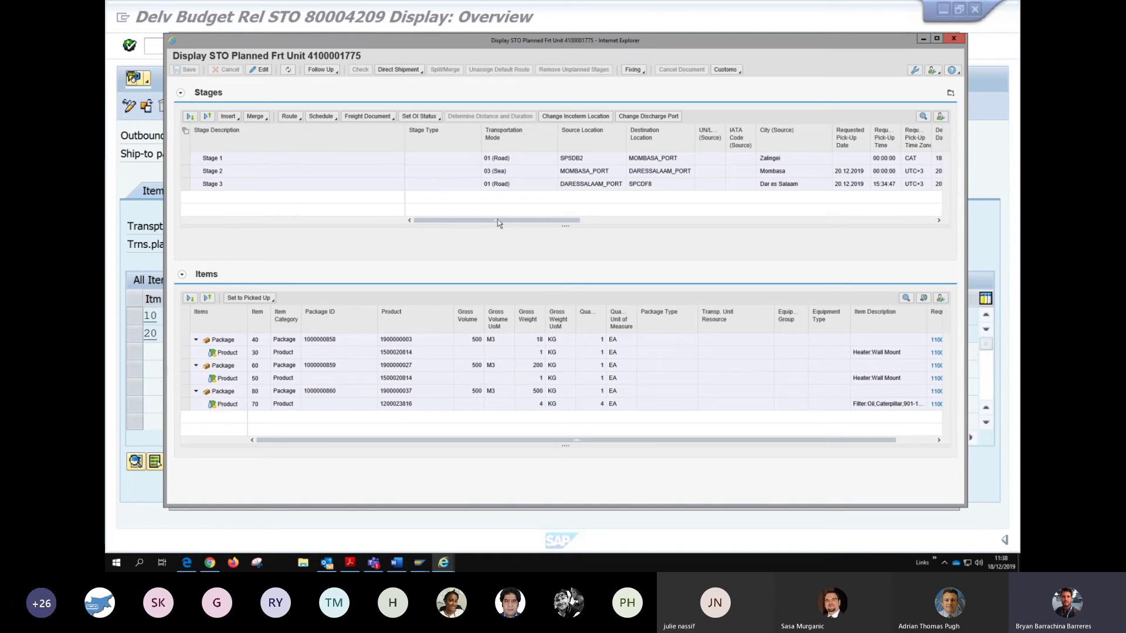
{"action": "left_click_drag", "start_coordinate": [530, 219], "coordinate": [847, 223]}
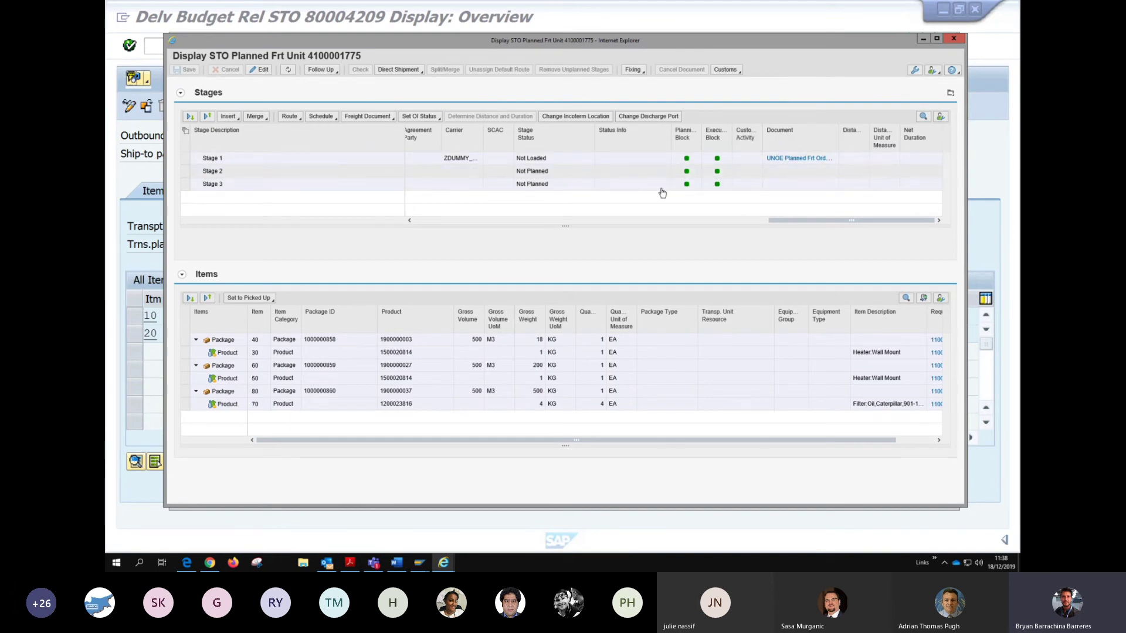
{"action": "left_click_drag", "start_coordinate": [482, 142], "coordinate": [508, 140]}
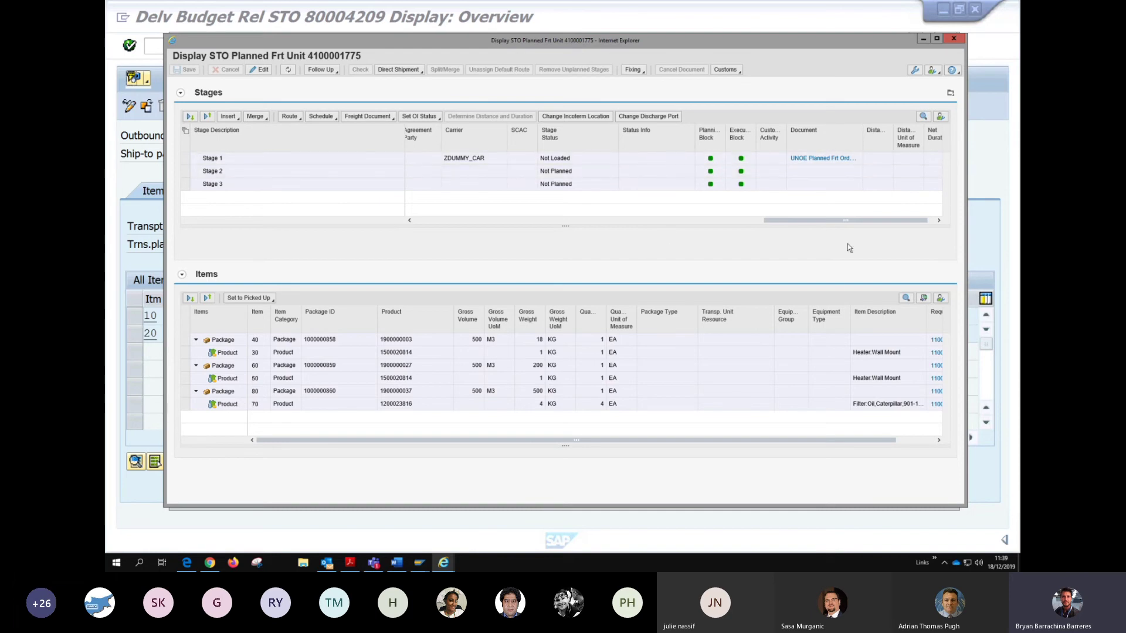
{"action": "left_click_drag", "start_coordinate": [797, 220], "coordinate": [427, 220]}
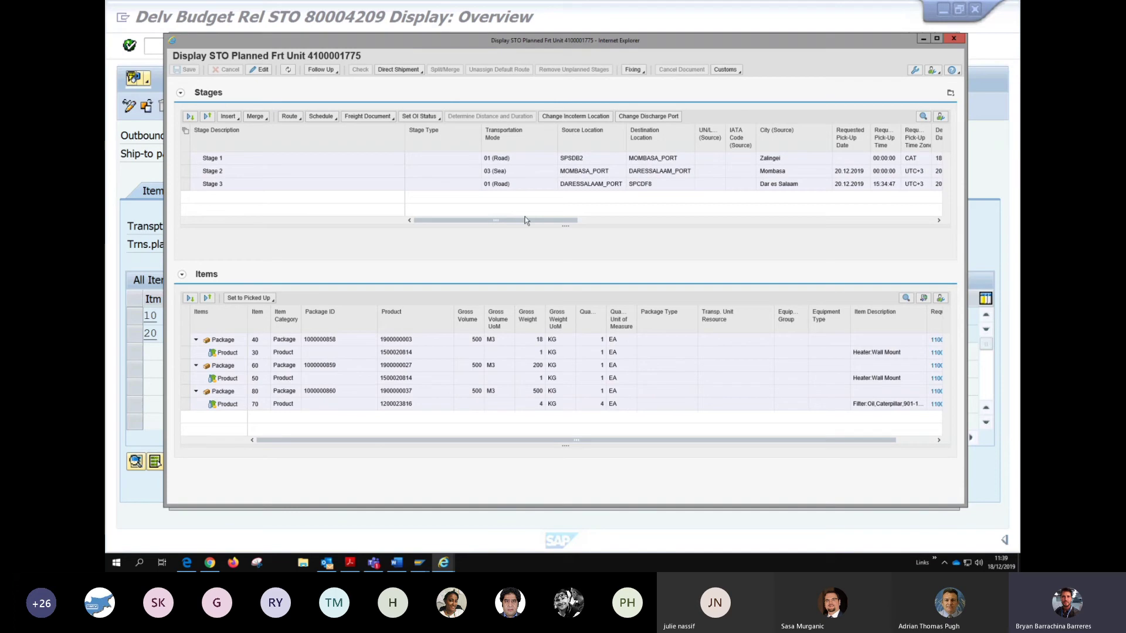
{"action": "left_click", "coordinate": [797, 220]}
{"action": "left_click_drag", "start_coordinate": [797, 220], "coordinate": [923, 222]}
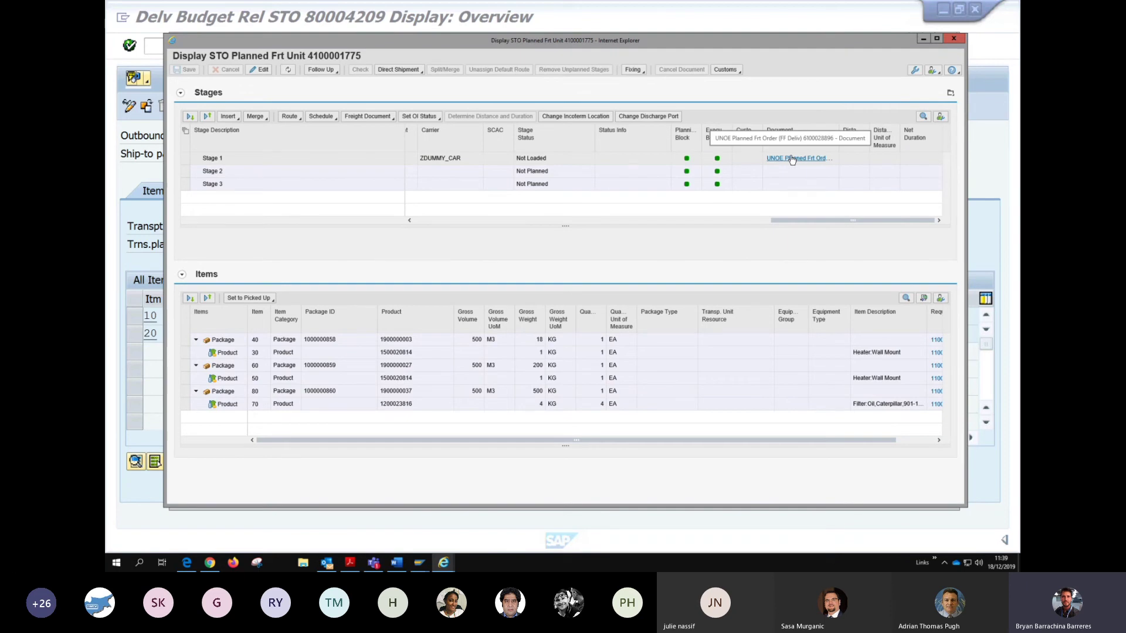
{"action": "left_click_drag", "start_coordinate": [815, 223], "coordinate": [750, 269]}
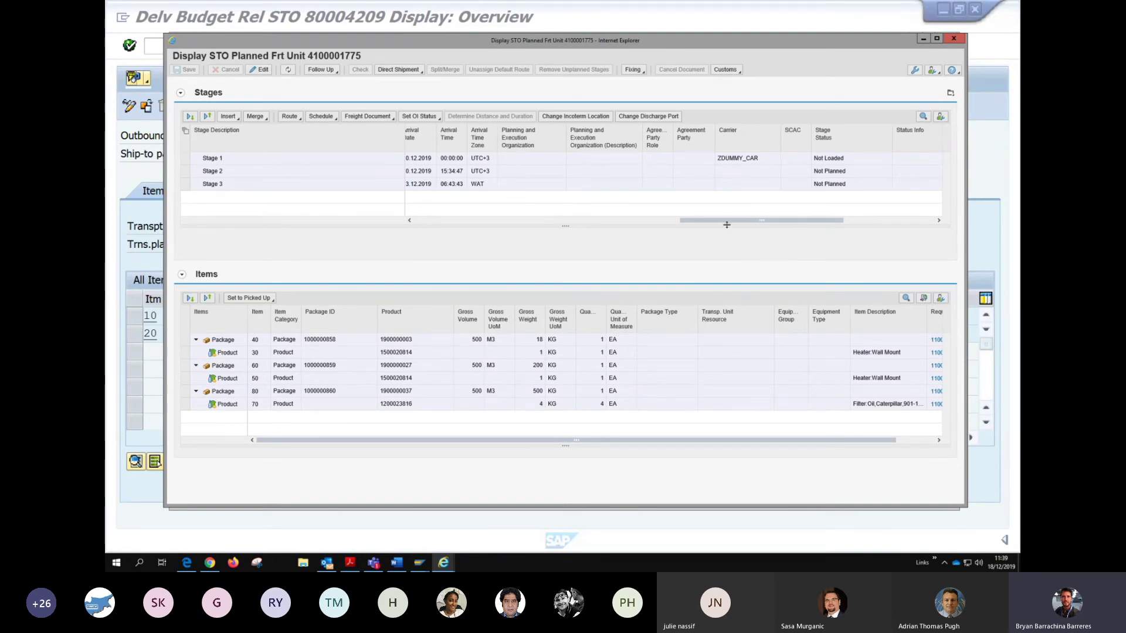
{"action": "left_click_drag", "start_coordinate": [727, 222], "coordinate": [424, 223]}
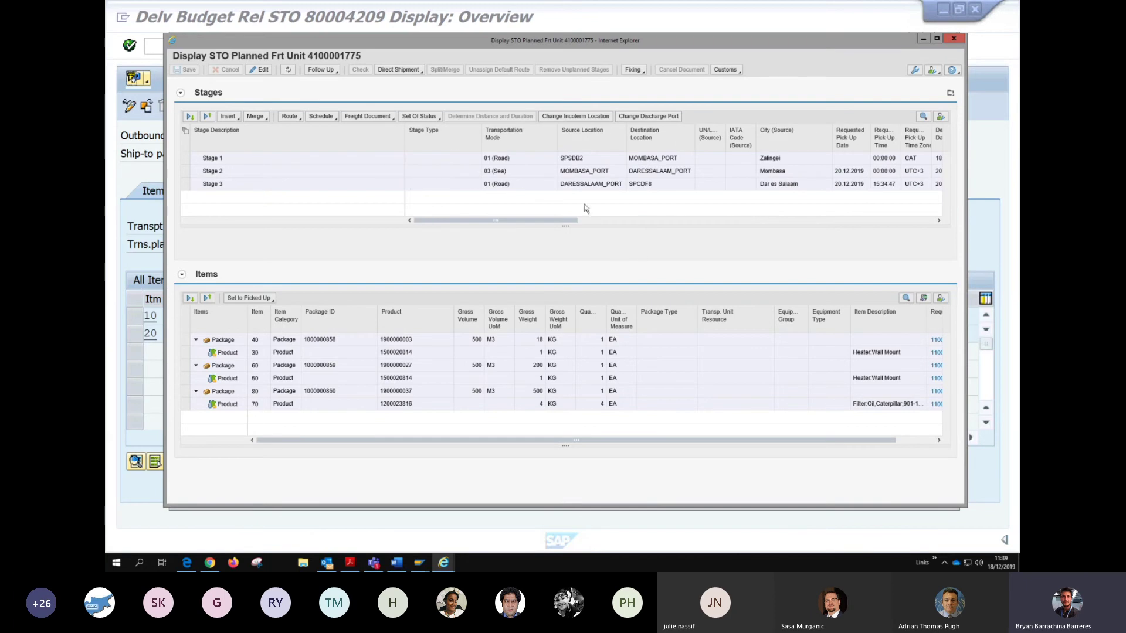
- Close the freight unit display and the Transportation Cockpit
{"action": "left_click", "coordinate": [955, 43]}
{"action": "left_click", "coordinate": [544, 285]}
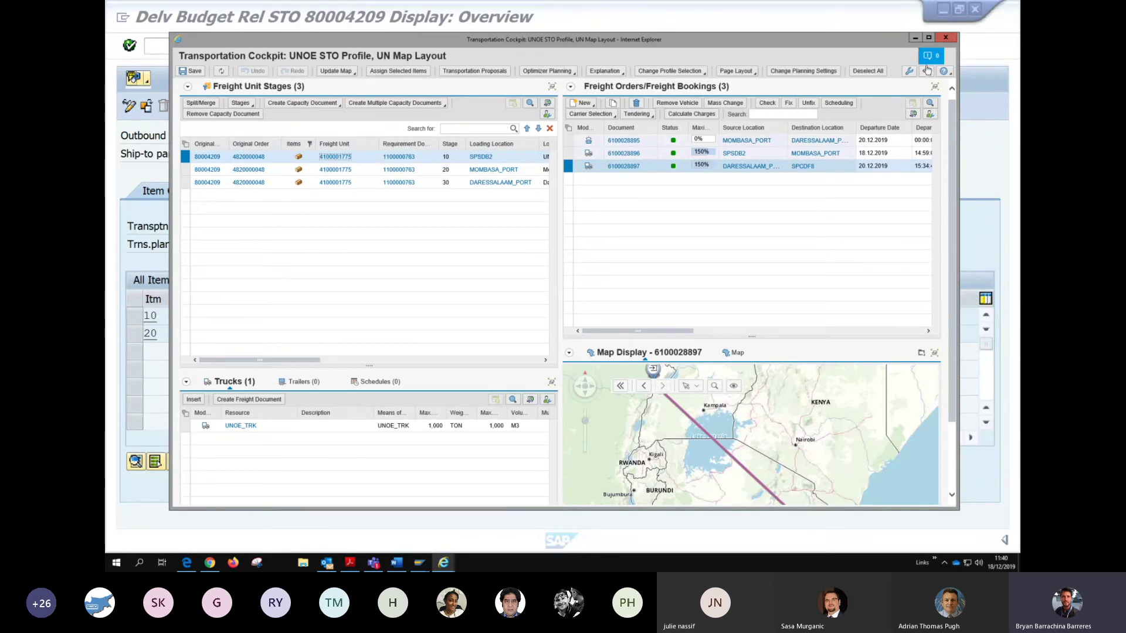
{"action": "left_click", "coordinate": [946, 37]}
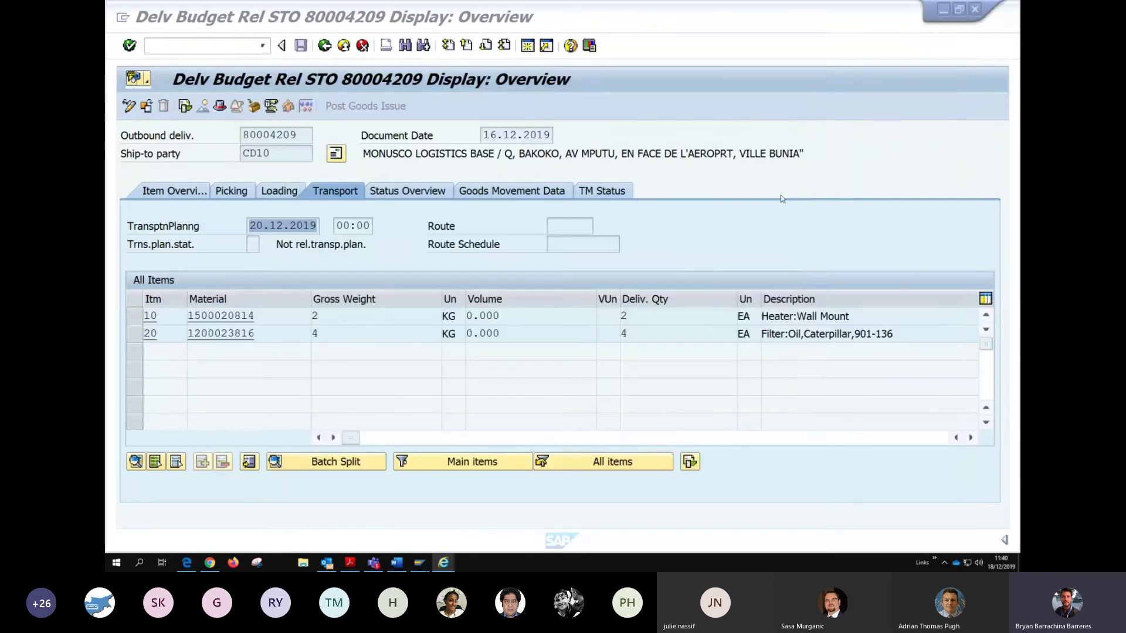
- Switch to SAP NetWeaver Business Client and open the Overview Freight Orders query in Freight Order Management
{"action": "key", "text": "alt+Tab"}
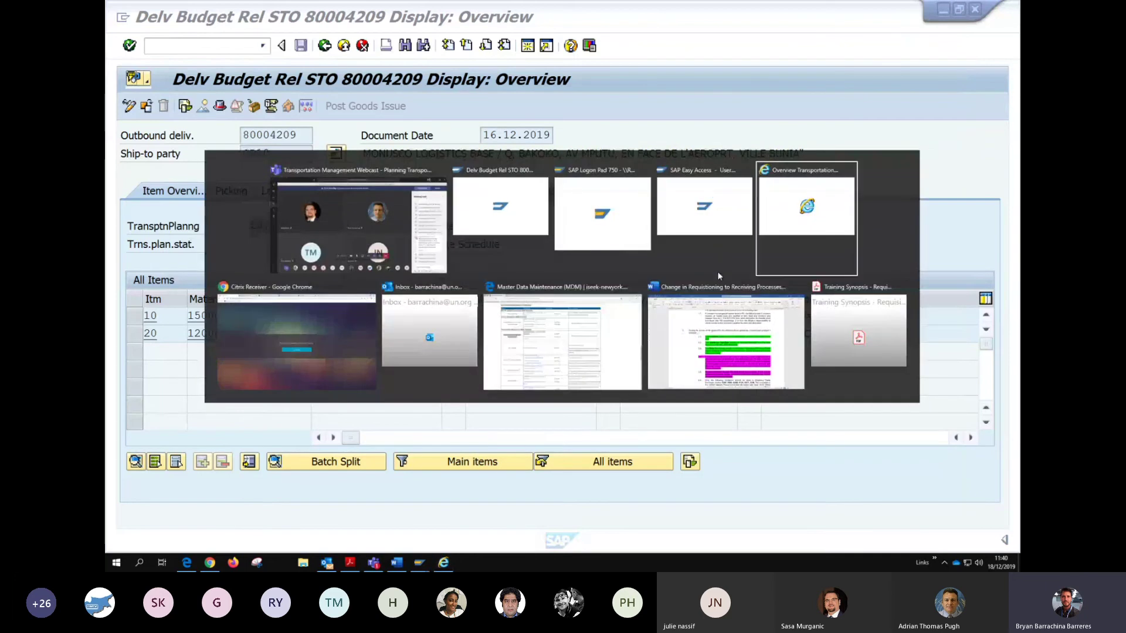
{"action": "key", "text": "Escape"}
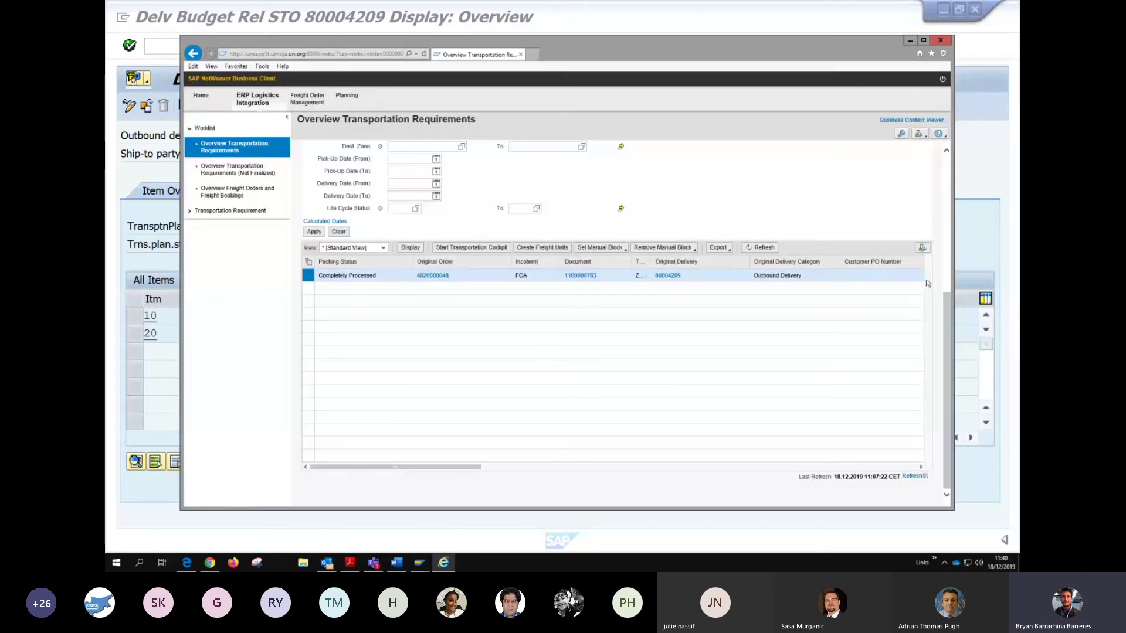
{"action": "left_click_drag", "start_coordinate": [946, 304], "coordinate": [939, 173]}
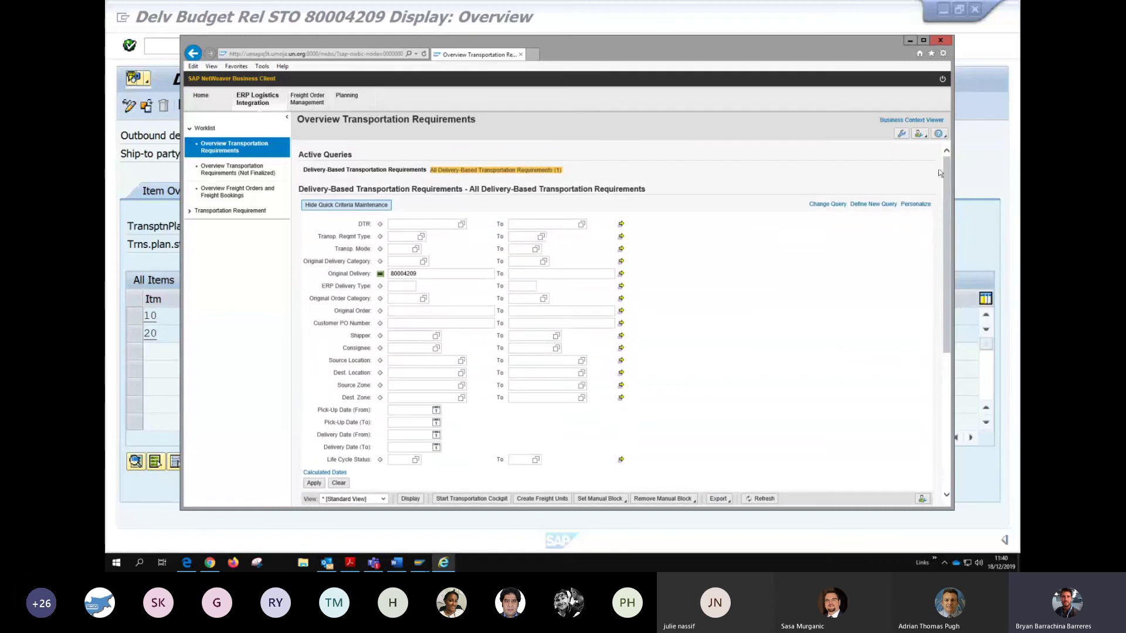
{"action": "left_click", "coordinate": [314, 103]}
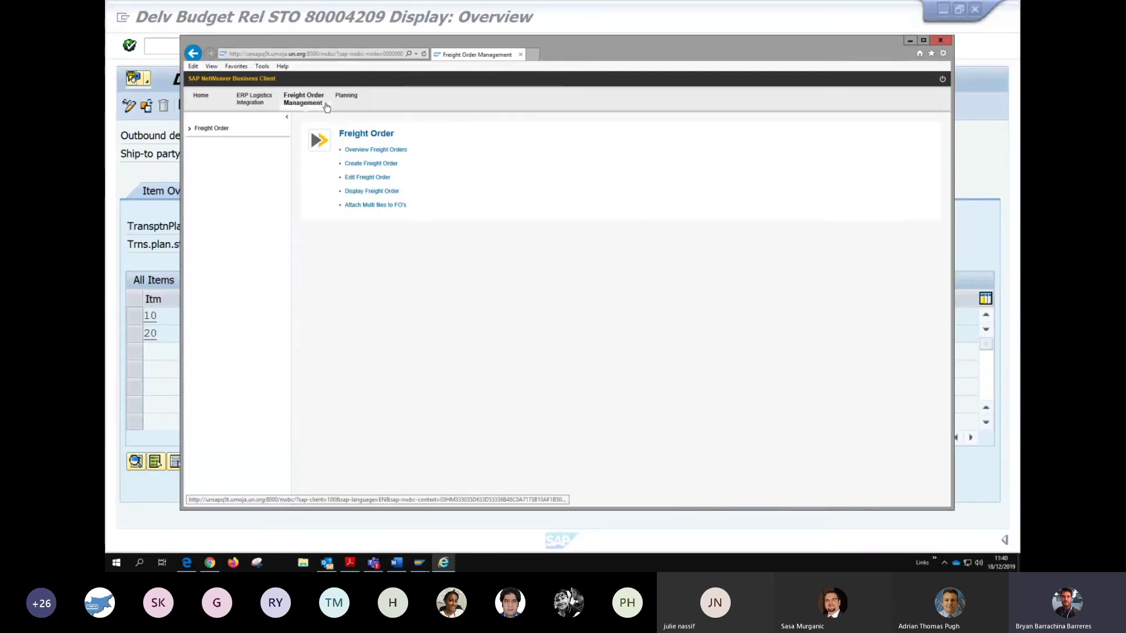
{"action": "left_click", "coordinate": [393, 150]}
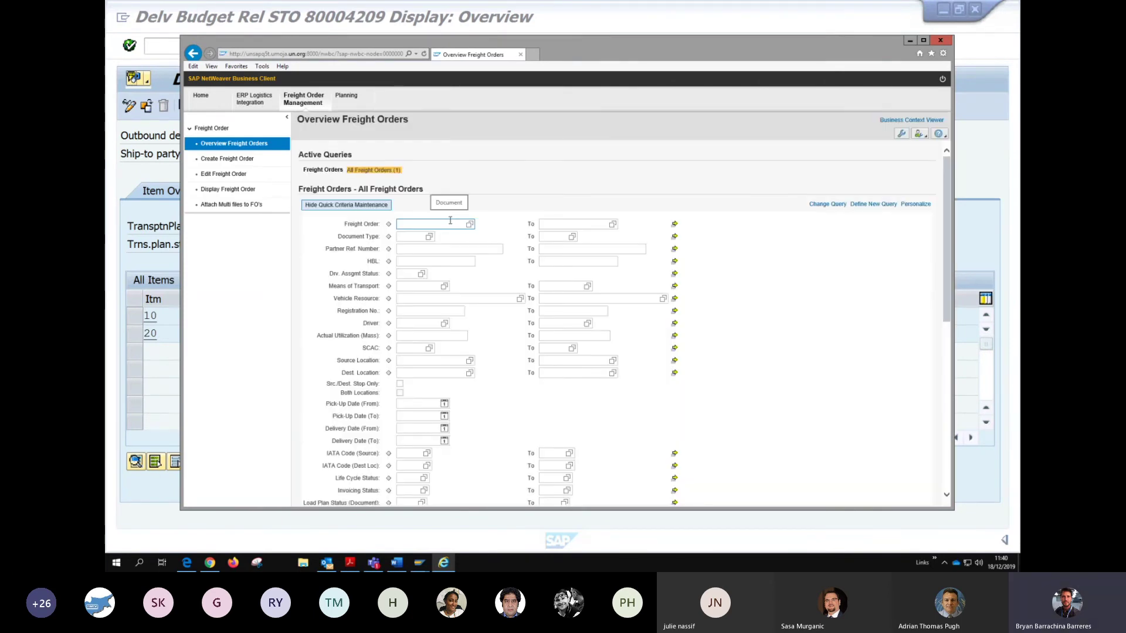
{"action": "scroll", "coordinate": [494, 268], "scroll_direction": "down", "scroll_amount": 5}
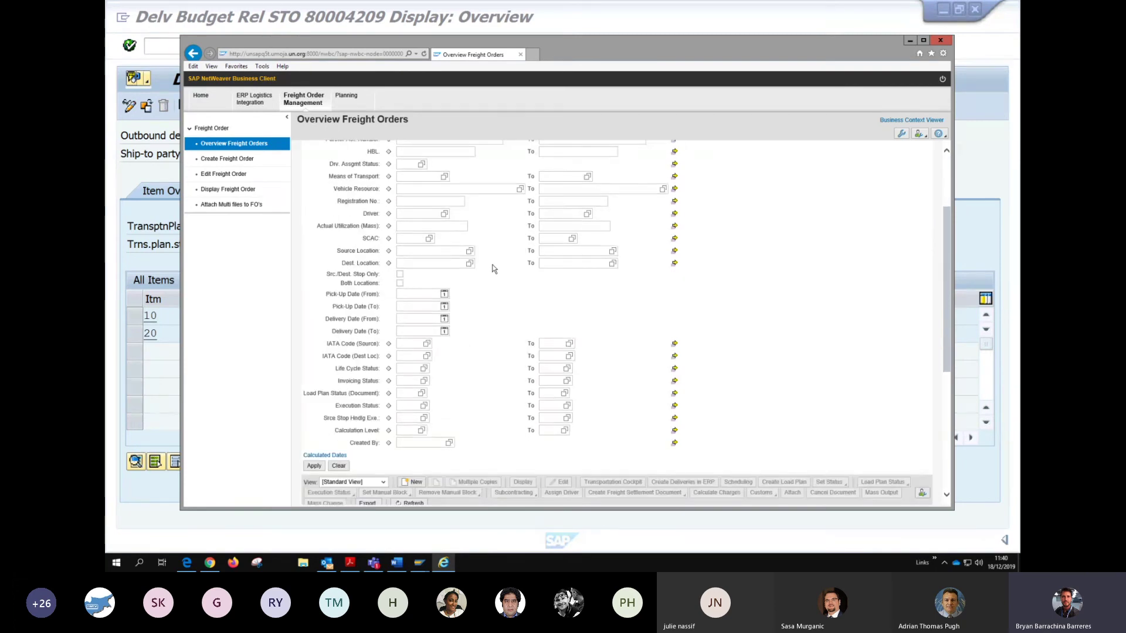
- Look through the quick search criteria of the All Freight Orders query and open the full query for changing
{"action": "scroll", "coordinate": [493, 267], "scroll_direction": "up", "scroll_amount": 5}
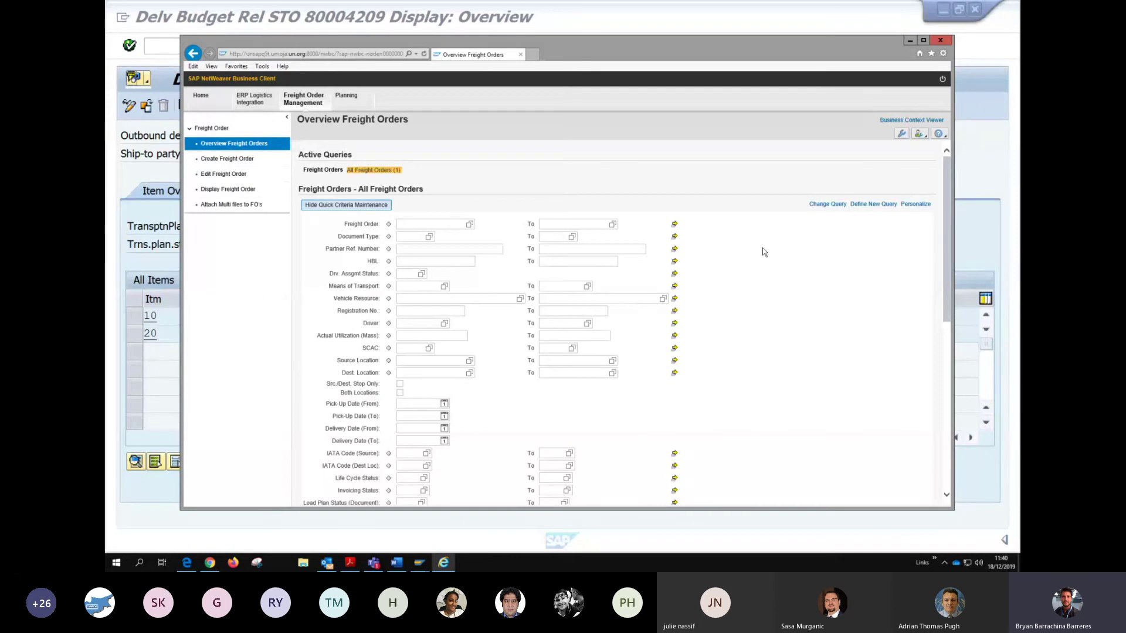
{"action": "scroll", "coordinate": [434, 234], "scroll_direction": "down", "scroll_amount": 1}
{"action": "scroll", "coordinate": [434, 234], "scroll_direction": "up", "scroll_amount": 1}
{"action": "scroll", "coordinate": [778, 261], "scroll_direction": "down", "scroll_amount": 3}
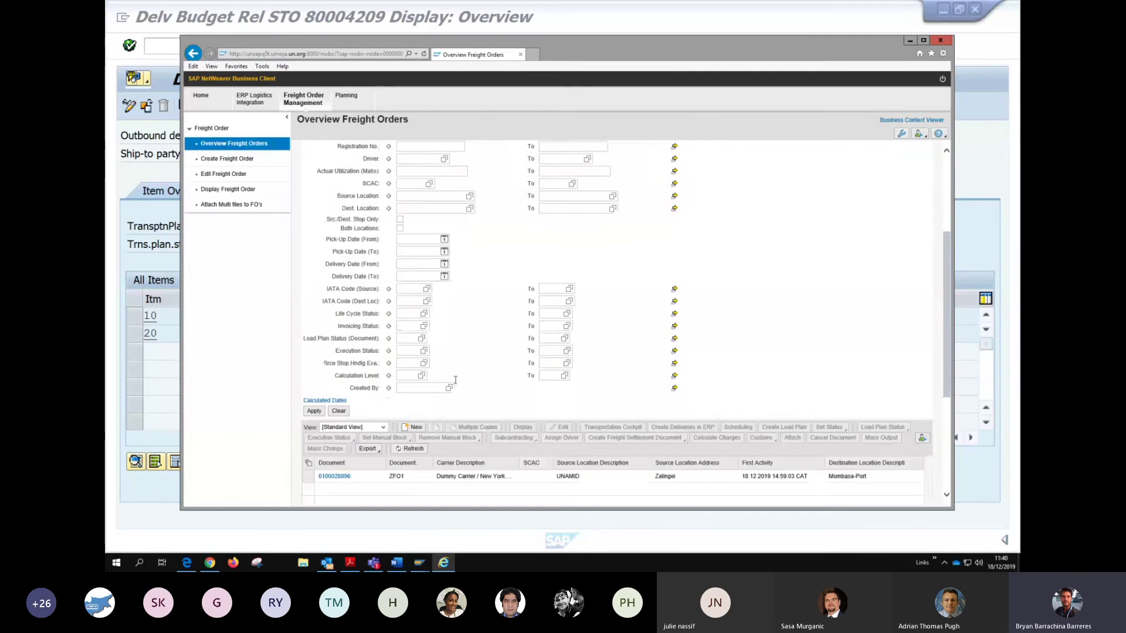
{"action": "left_click", "coordinate": [417, 274]}
{"action": "scroll", "coordinate": [411, 376], "scroll_direction": "up", "scroll_amount": 3}
{"action": "left_click", "coordinate": [430, 192]}
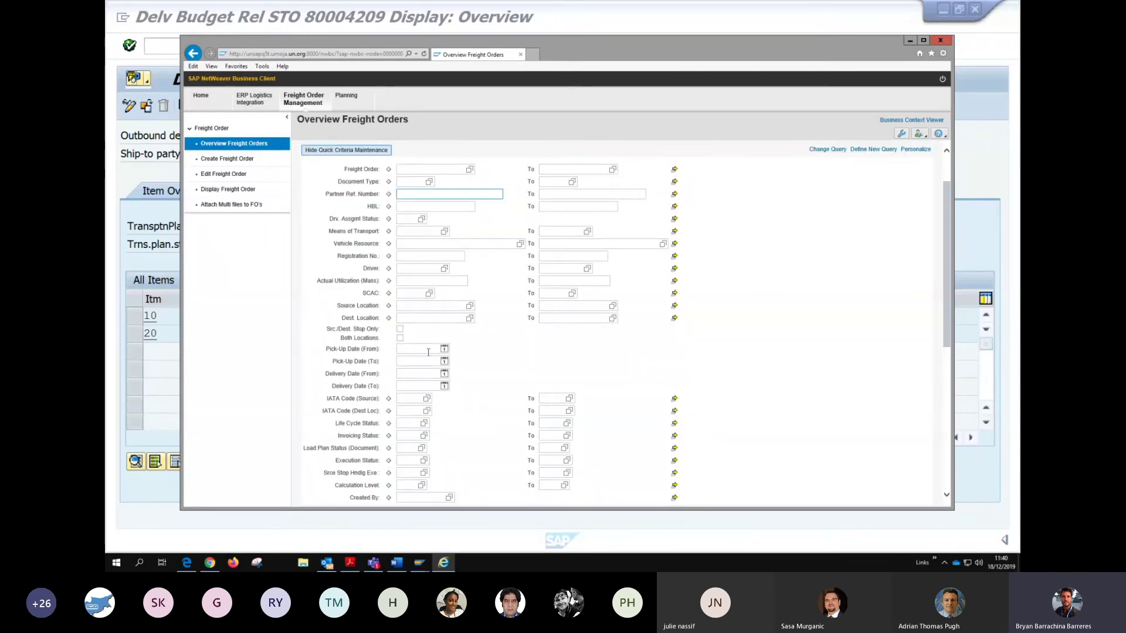
{"action": "left_click", "coordinate": [463, 169]}
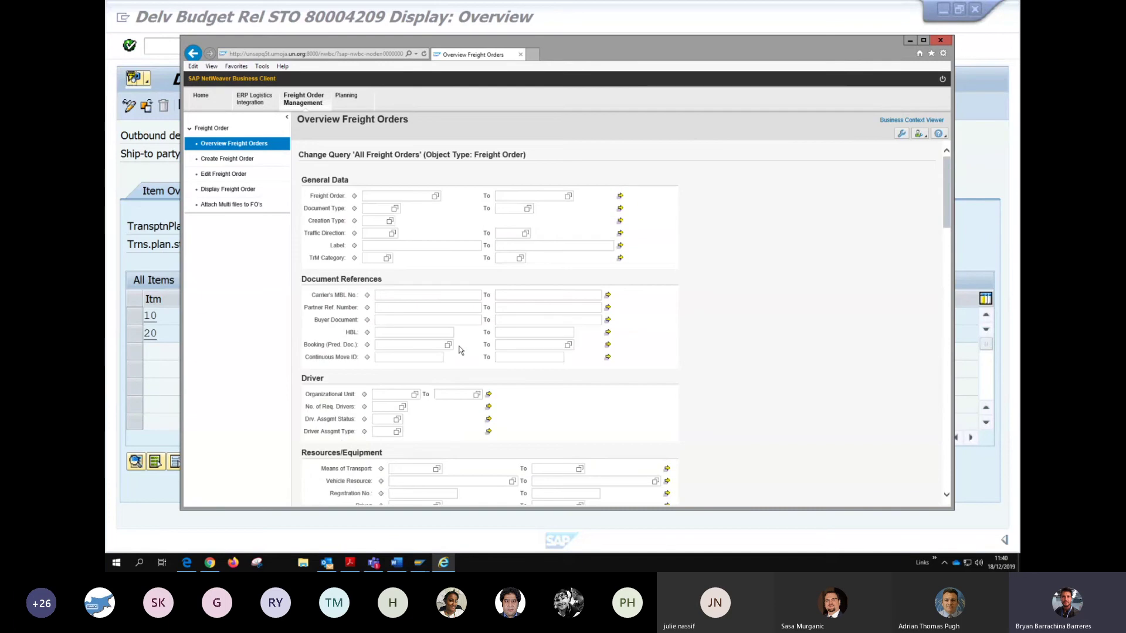
- Apply the All Freight Orders query with the STO delivery's number as ECC Delivery and select the freight order departing from UNAMID
{"action": "left_click", "coordinate": [415, 308]}
{"action": "scroll", "coordinate": [418, 319], "scroll_direction": "down", "scroll_amount": 1}
{"action": "scroll", "coordinate": [420, 331], "scroll_direction": "down", "scroll_amount": 7}
{"action": "scroll", "coordinate": [441, 371], "scroll_direction": "down", "scroll_amount": 10}
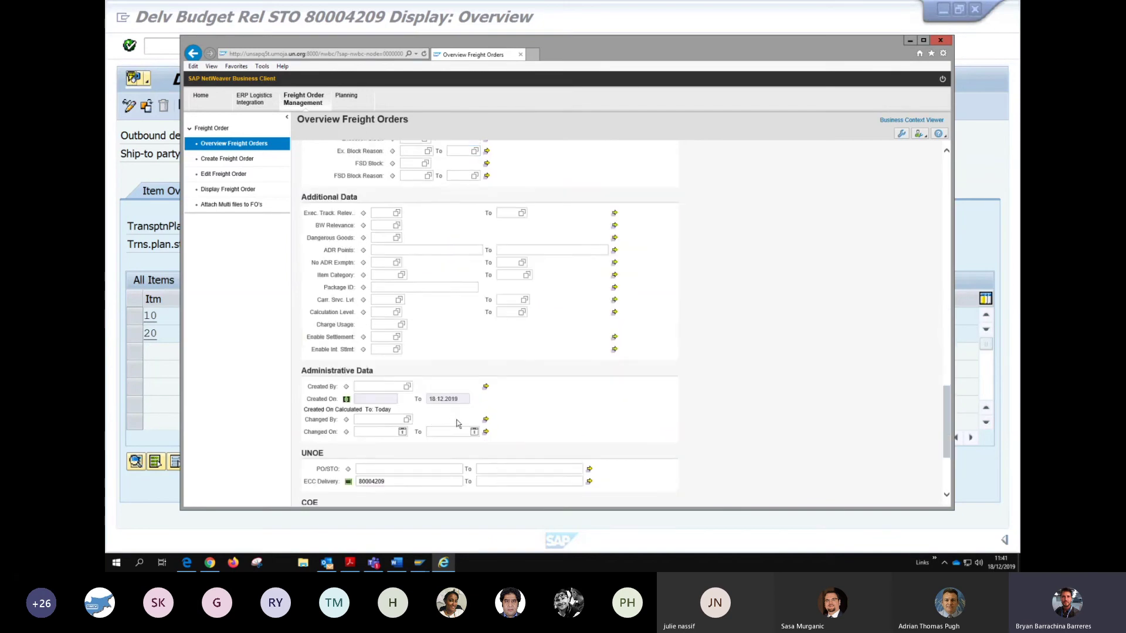
{"action": "double_click", "coordinate": [356, 480]}
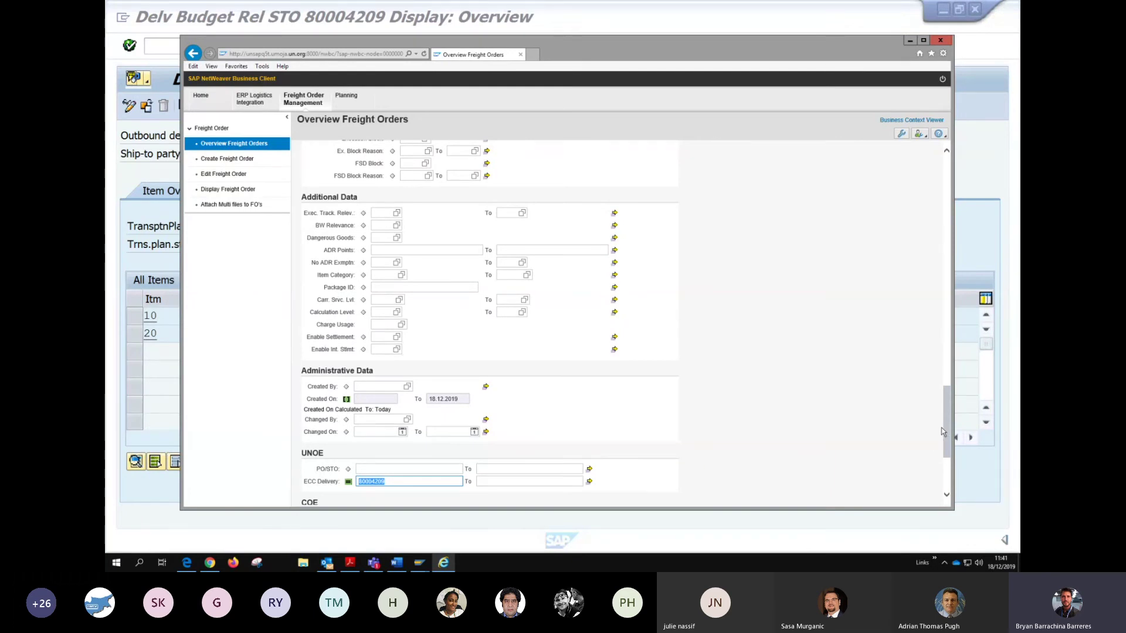
{"action": "scroll", "coordinate": [924, 479], "scroll_direction": "down", "scroll_amount": 3}
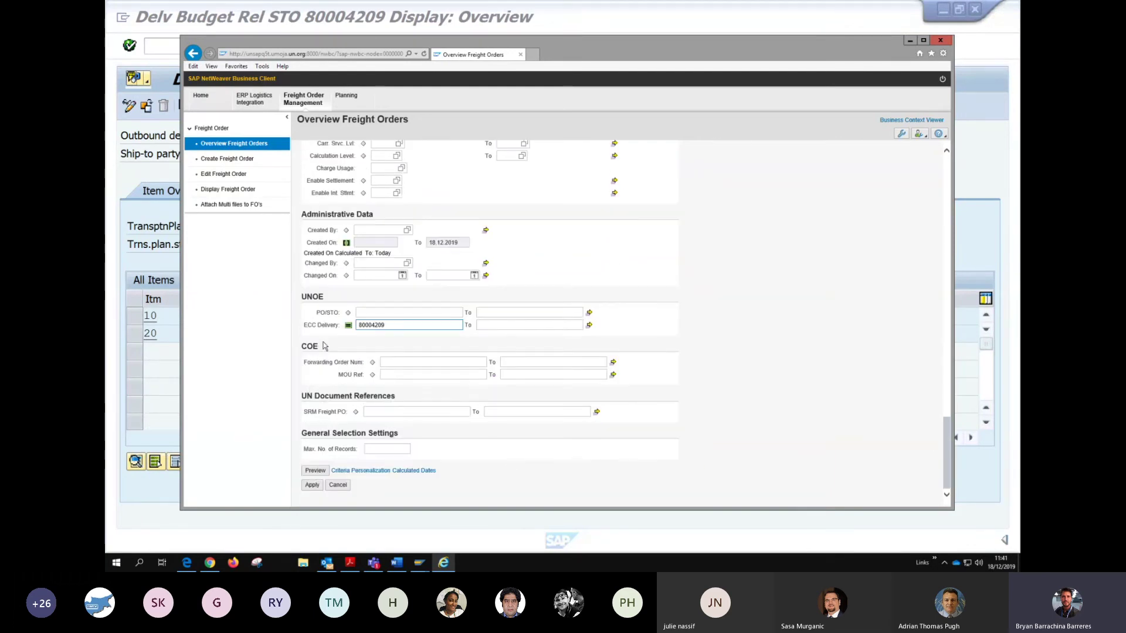
{"action": "double_click", "coordinate": [410, 327]}
{"action": "left_click", "coordinate": [319, 485]}
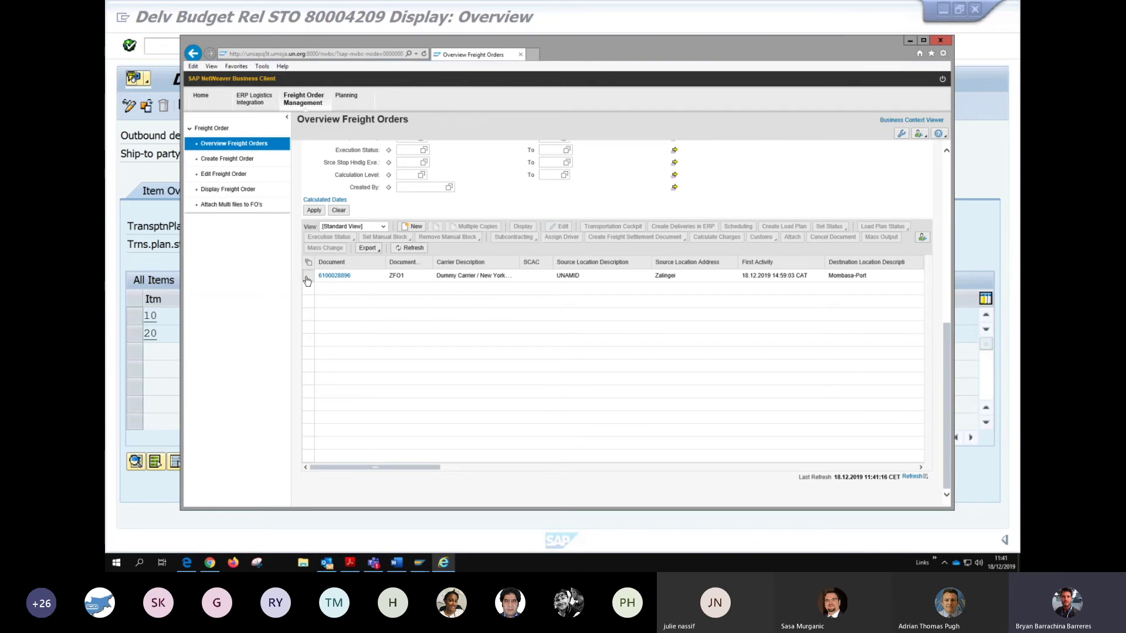
{"action": "left_click", "coordinate": [410, 278]}
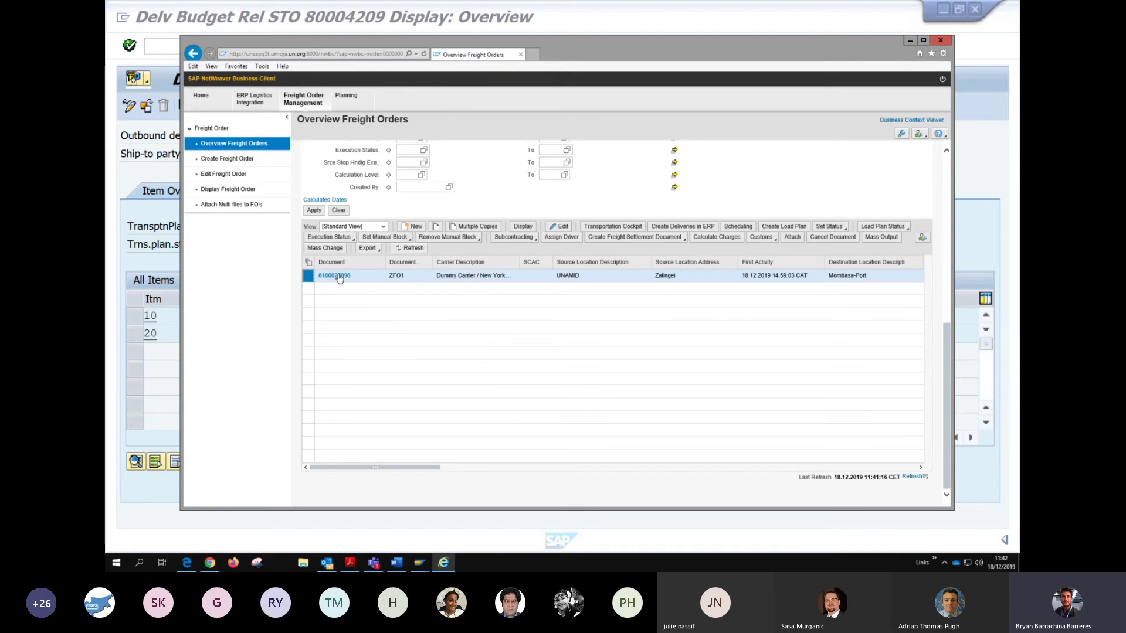
- Close the freight orders overview window and log off the current Transportation Management session
{"action": "left_click", "coordinate": [939, 42]}
{"action": "key", "text": "alt+Tab"}
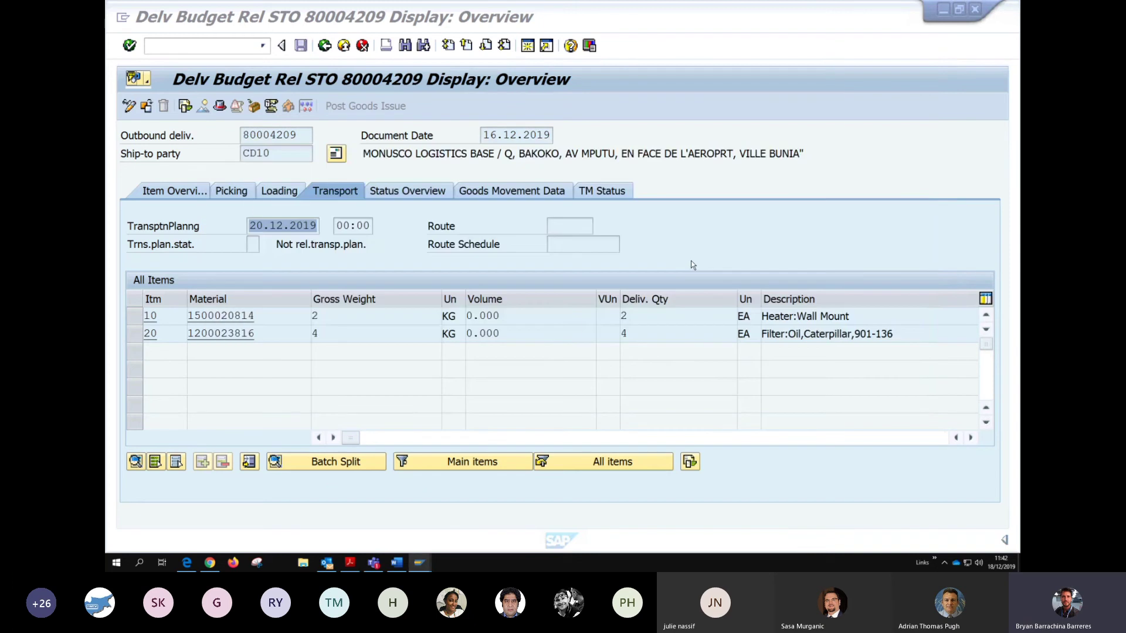
{"action": "key", "text": "F3"}
{"action": "left_click", "coordinate": [344, 45]}
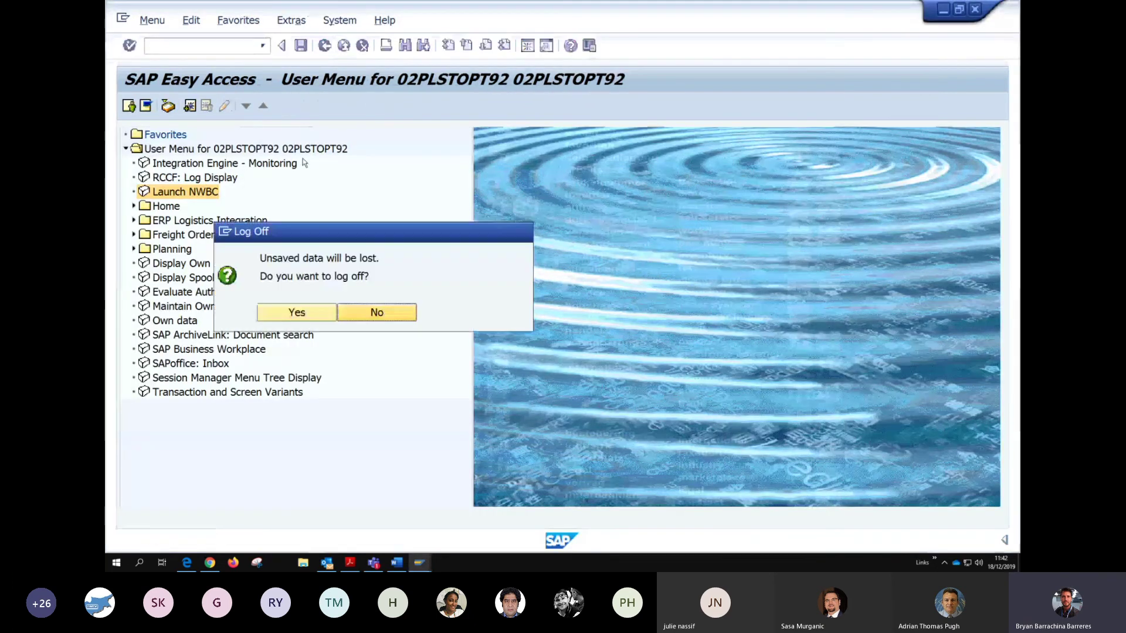
{"action": "left_click", "coordinate": [263, 312]}
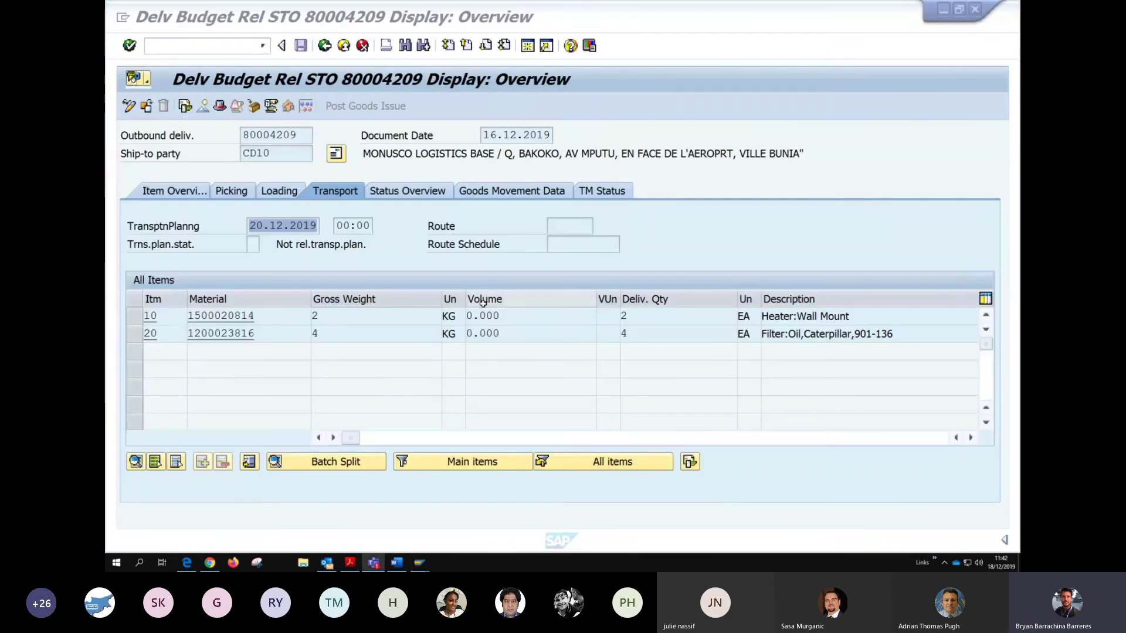
- Switch to SAP Logon, open Umoja QA TM (Q5T) and log on with the PT95 planner's user ID and password
{"action": "key", "text": "alt+Tab"}
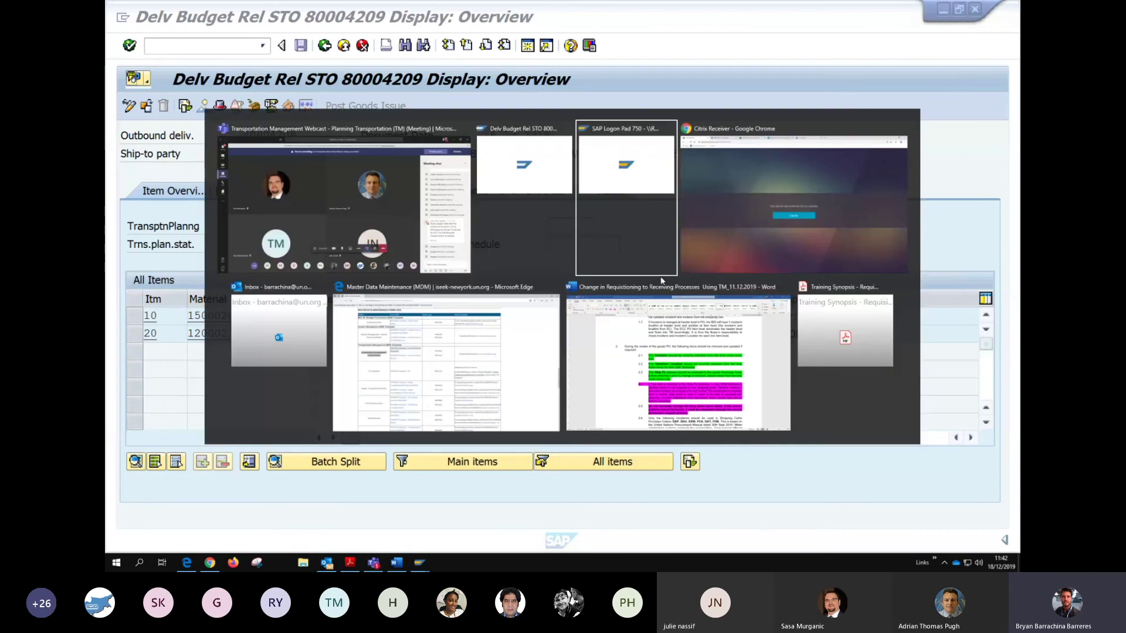
{"action": "left_click", "coordinate": [488, 76]}
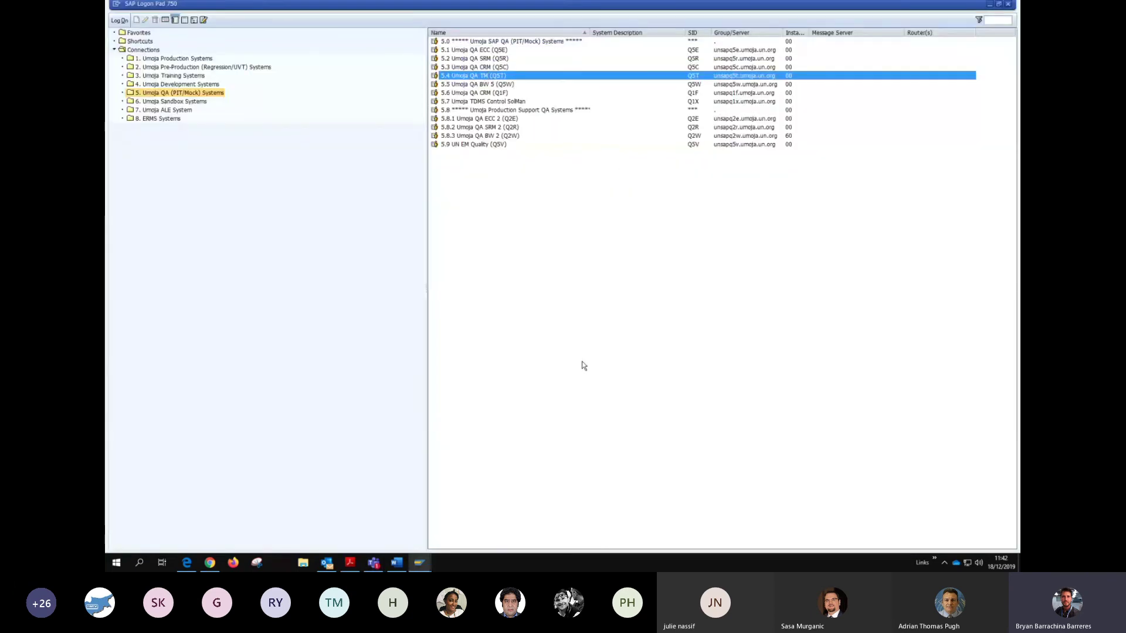
{"action": "key", "text": "Return"}
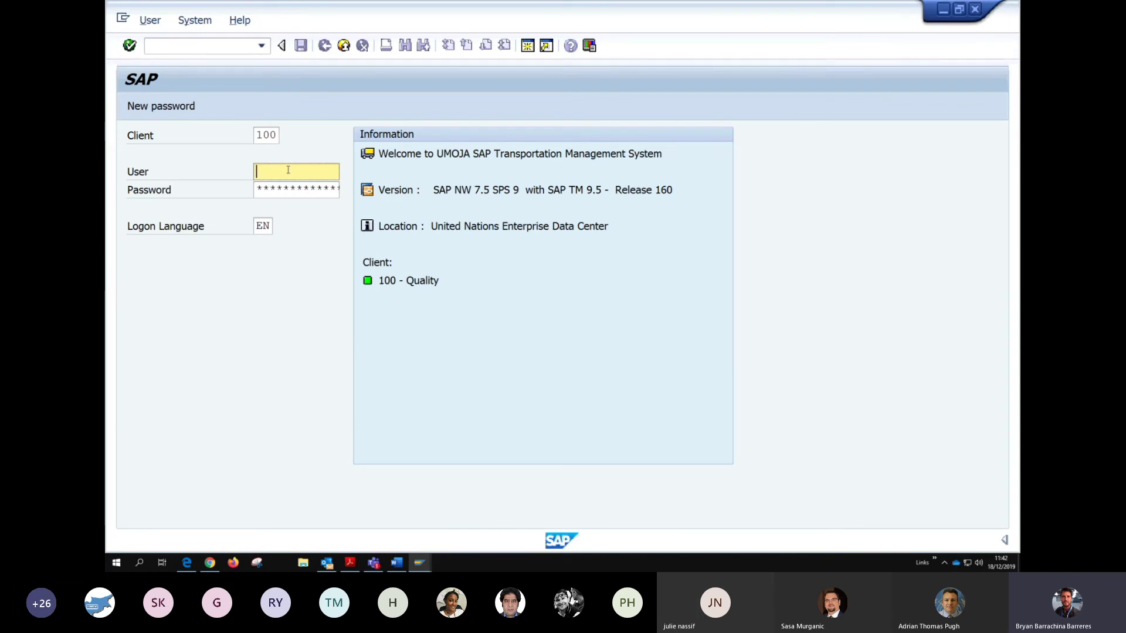
{"action": "left_click", "coordinate": [288, 170]}
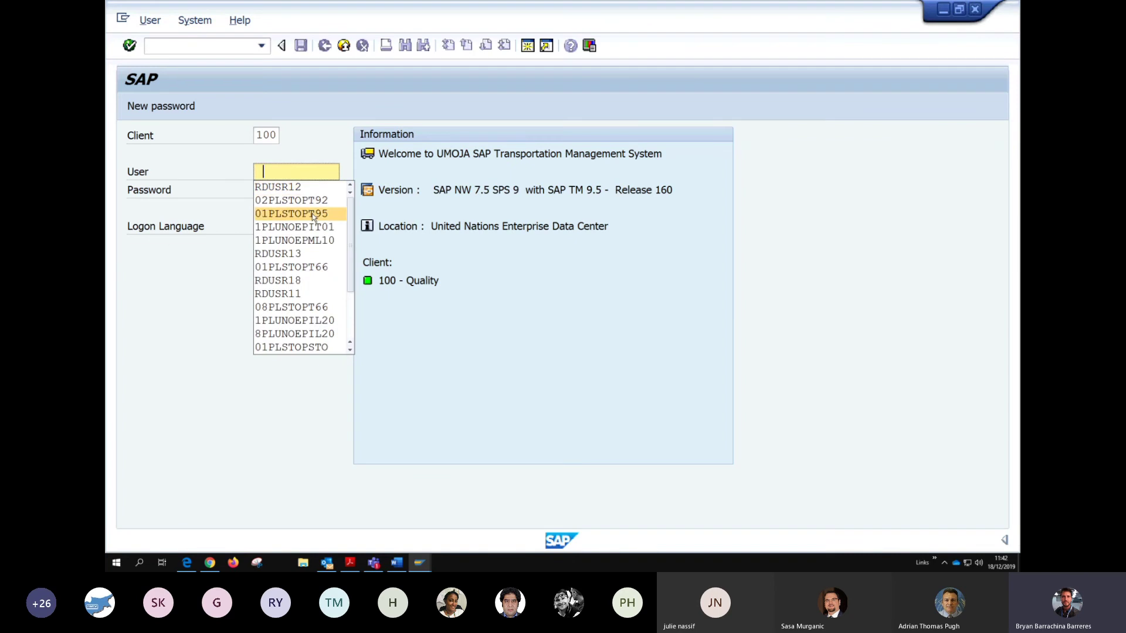
{"action": "left_click", "coordinate": [302, 196]}
{"action": "type", "text": "***"}
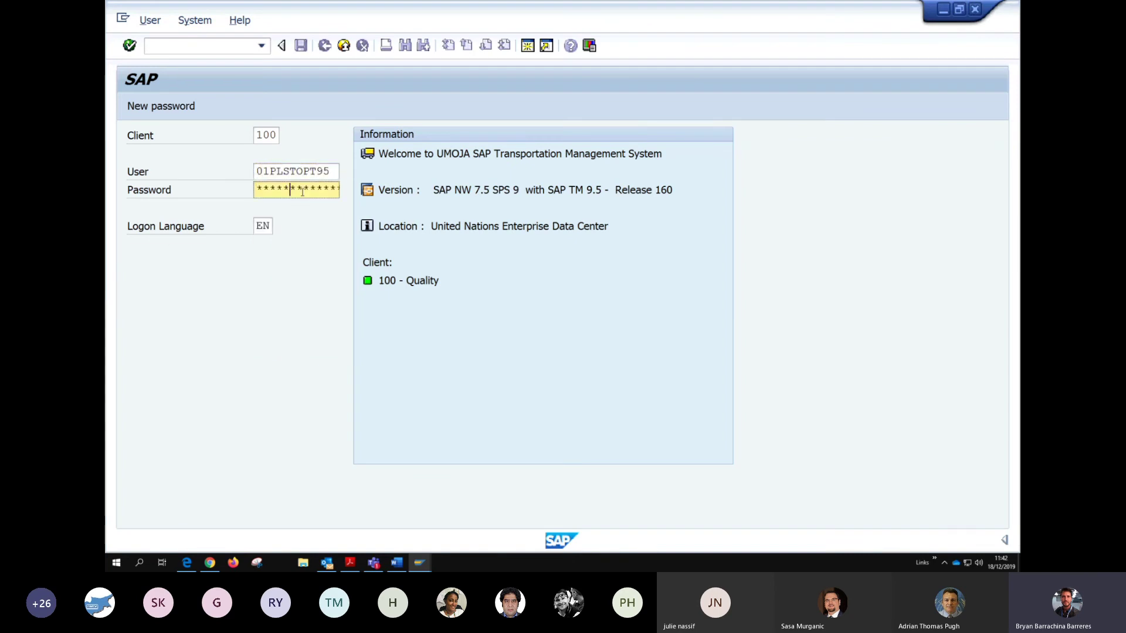
{"action": "key", "text": "Return"}
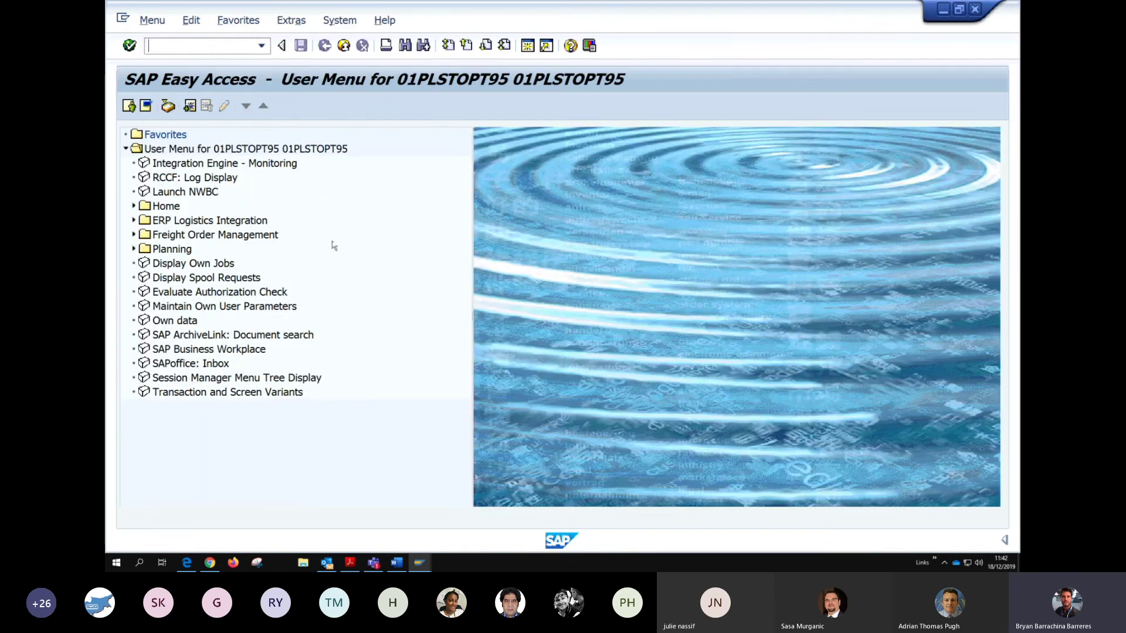
- Launch NetWeaver Business Client, enlarge its window and open Overview Freight Orders in Freight Order Management
{"action": "double_click", "coordinate": [187, 196]}
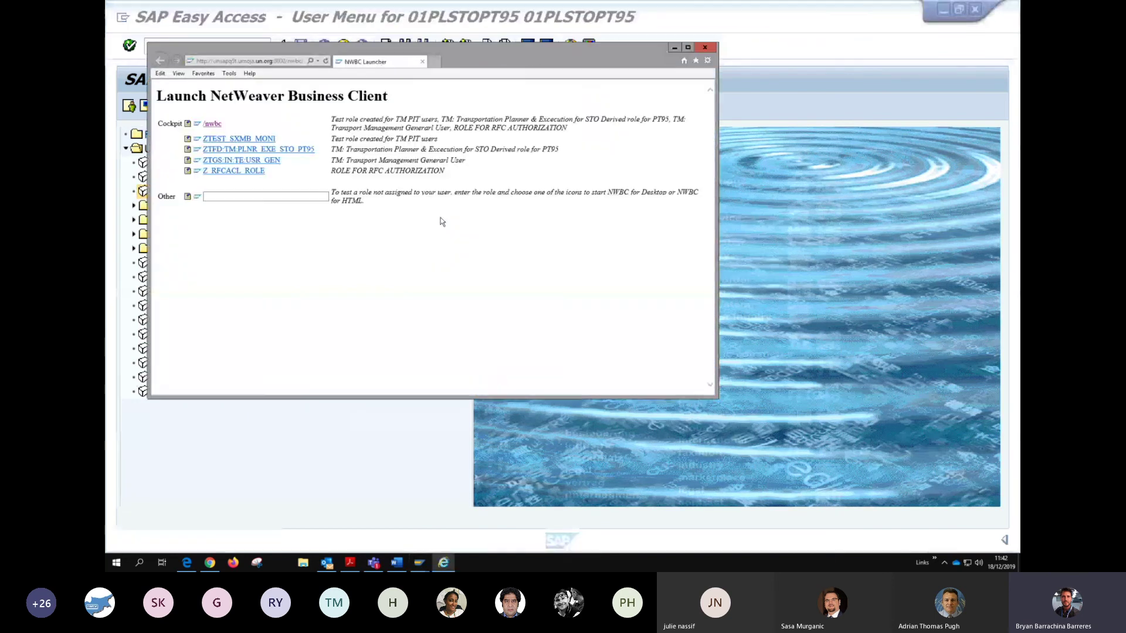
{"action": "left_click", "coordinate": [214, 124]}
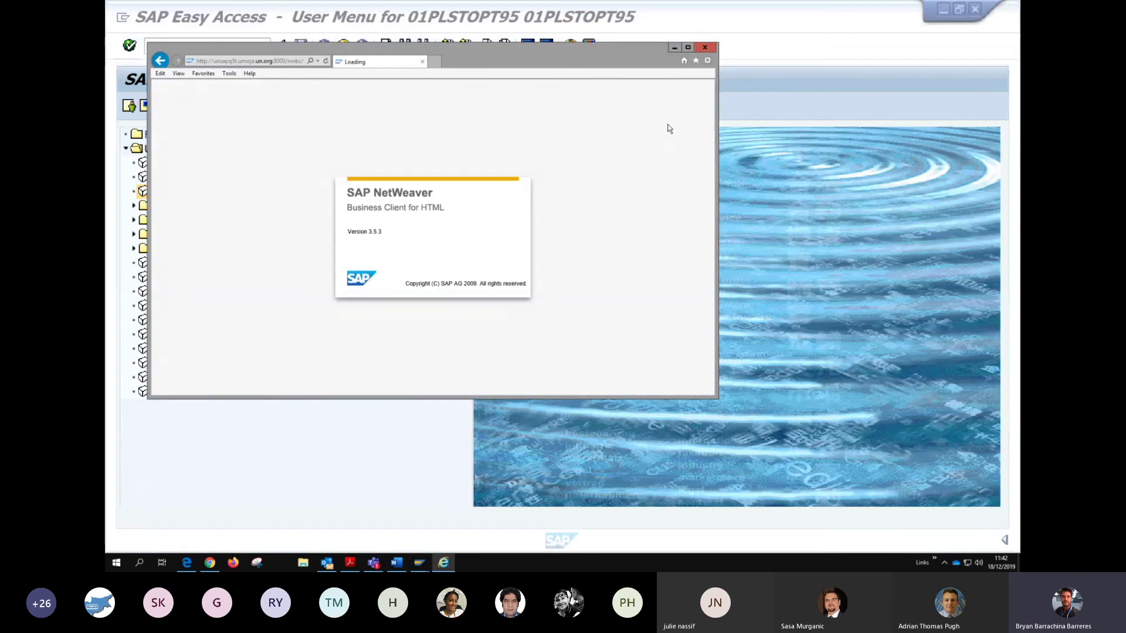
{"action": "left_click_drag", "start_coordinate": [582, 52], "coordinate": [675, 53]}
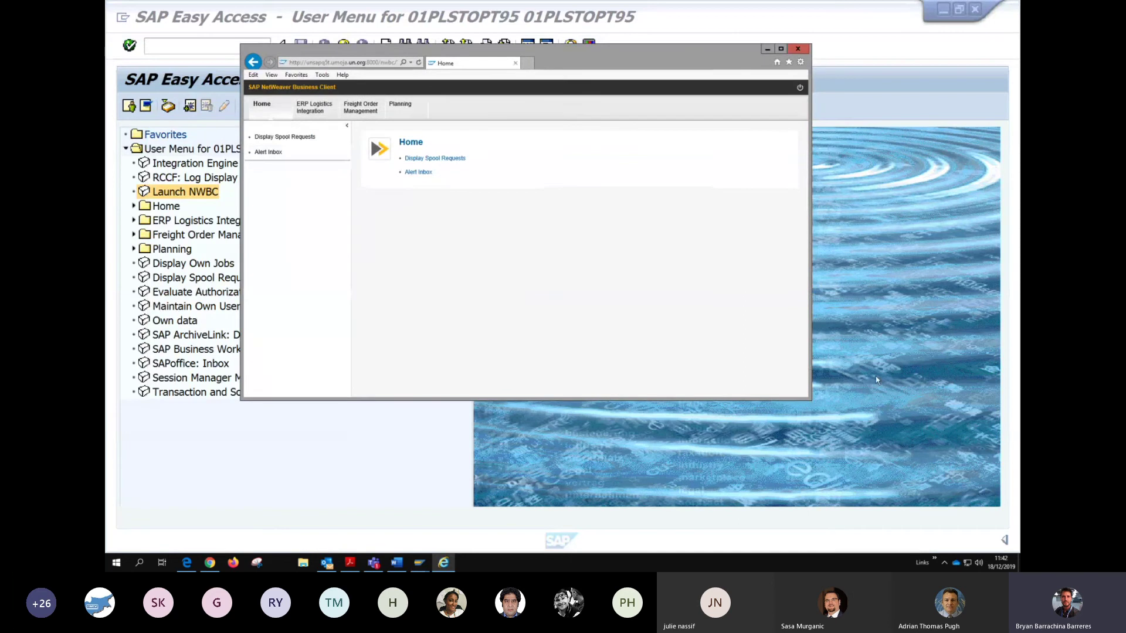
{"action": "left_click_drag", "start_coordinate": [808, 398], "coordinate": [961, 527]}
{"action": "left_click", "coordinate": [362, 107]}
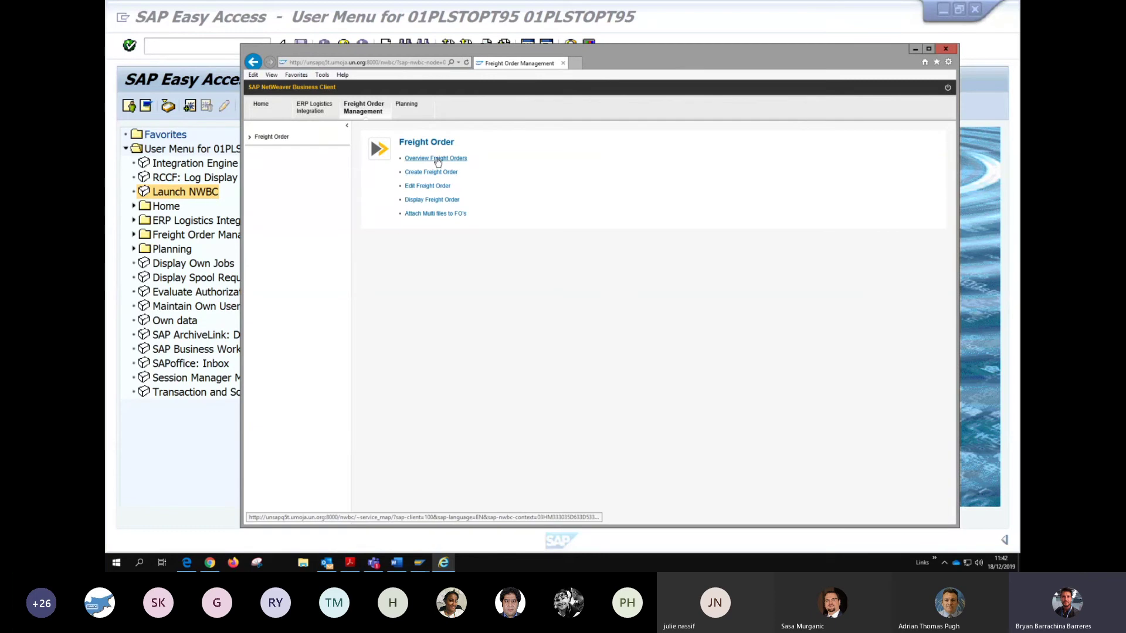
{"action": "left_click", "coordinate": [463, 159]}
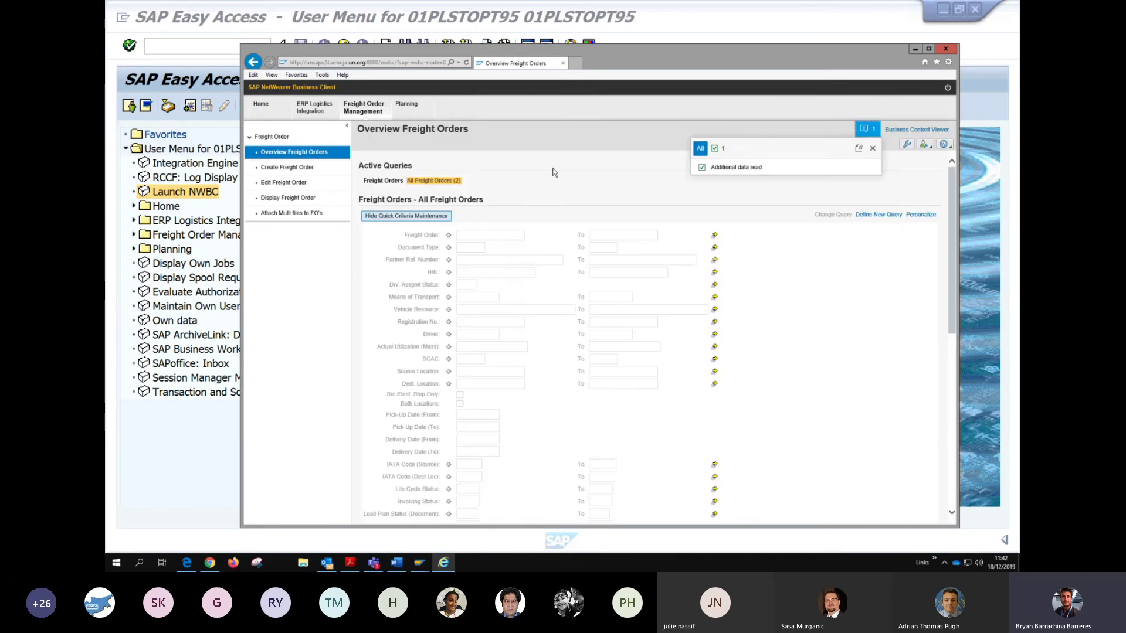
- Run the freight order query for the ECC delivery and display the document flow of the order departing from Mombasa-Port
{"action": "left_click", "coordinate": [872, 148]}
{"action": "left_click", "coordinate": [872, 148]}
{"action": "scroll", "coordinate": [533, 231], "scroll_direction": "down", "scroll_amount": 3}
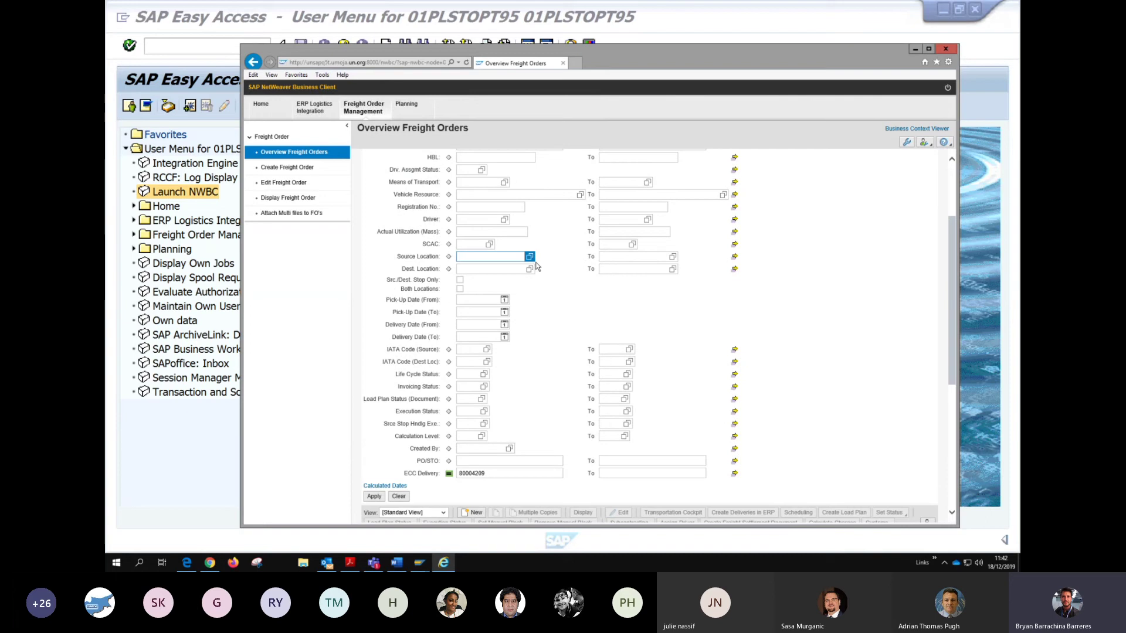
{"action": "scroll", "coordinate": [528, 276], "scroll_direction": "down", "scroll_amount": 3}
{"action": "left_click_drag", "start_coordinate": [487, 361], "coordinate": [460, 363]}
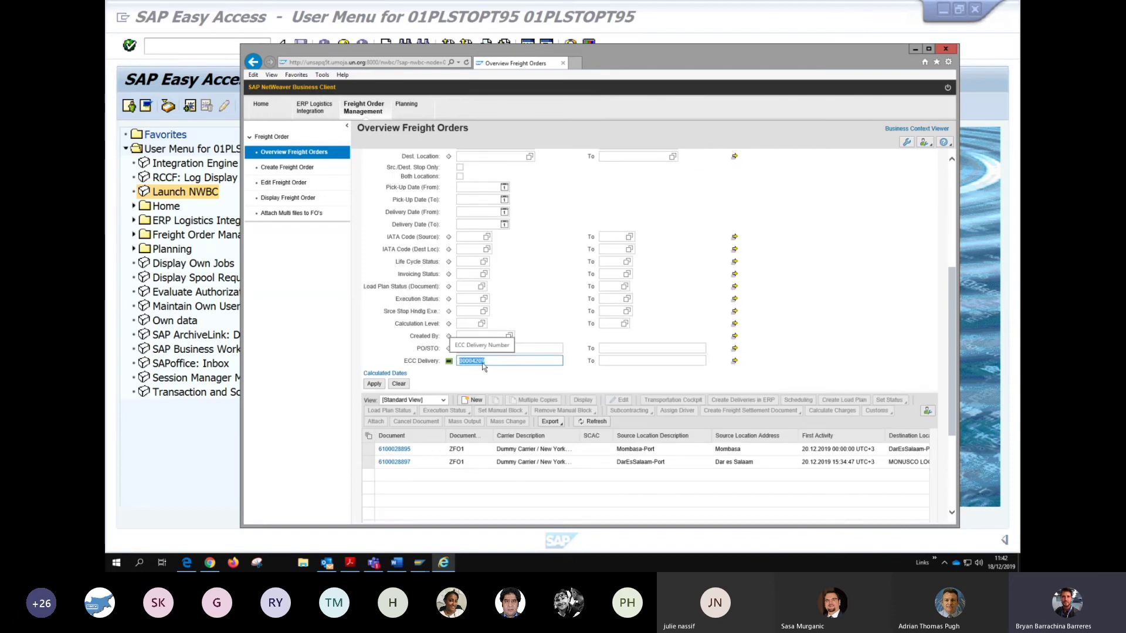
{"action": "left_click", "coordinate": [375, 385]}
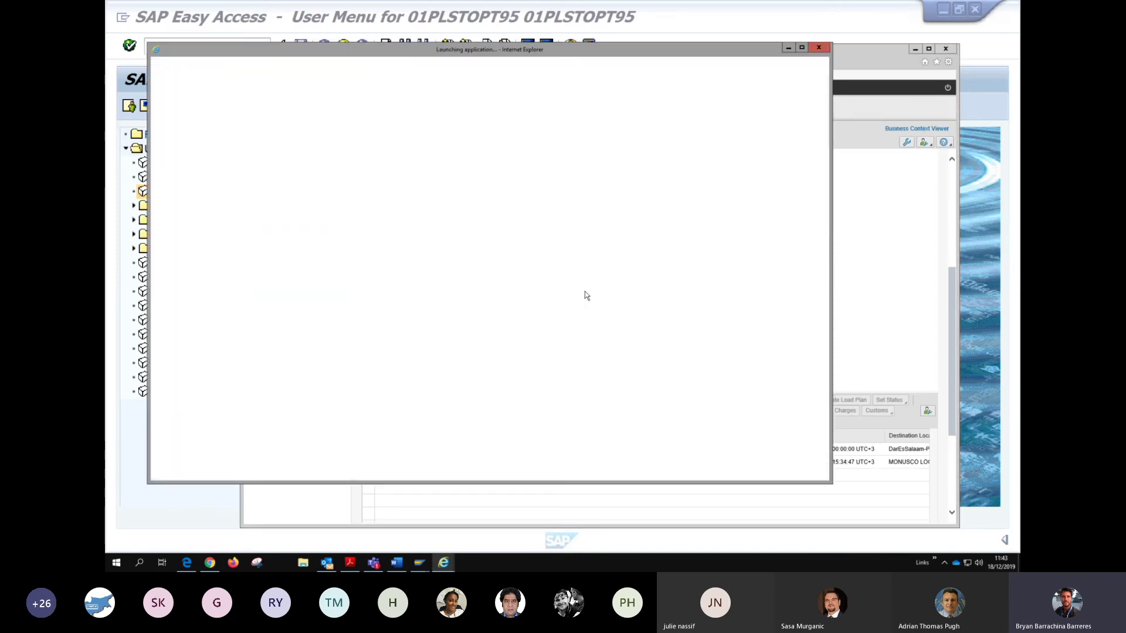
{"action": "left_click_drag", "start_coordinate": [679, 54], "coordinate": [736, 51]}
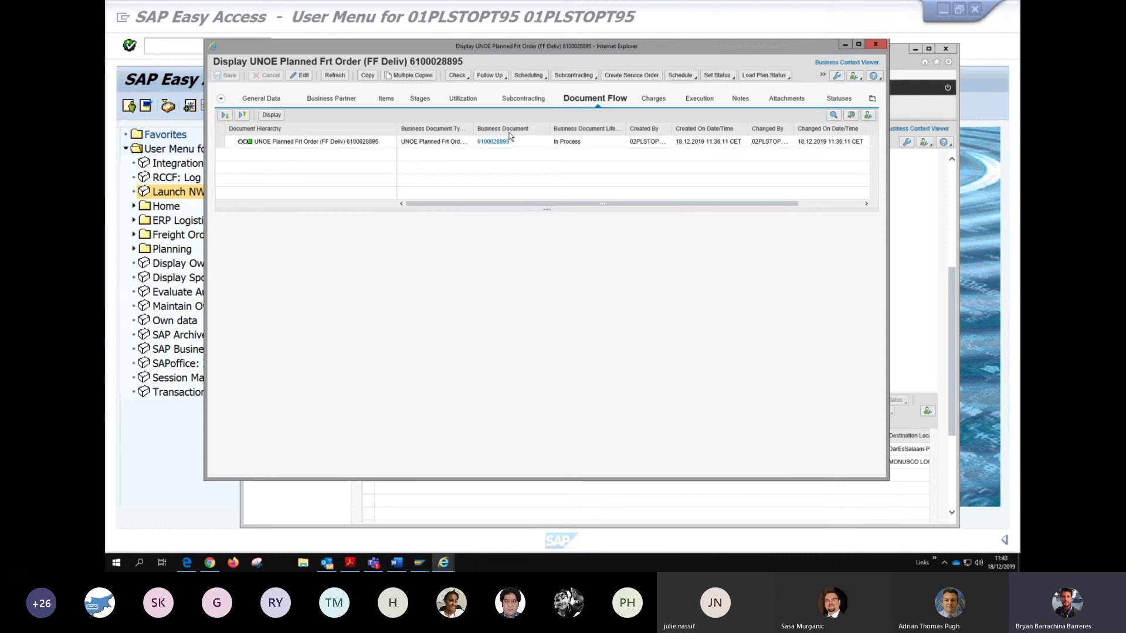
- Open the freight order display's personalization dialog, enlarge it and examine the section titles in Column 1 through to Output Management
{"action": "left_click", "coordinate": [855, 79]}
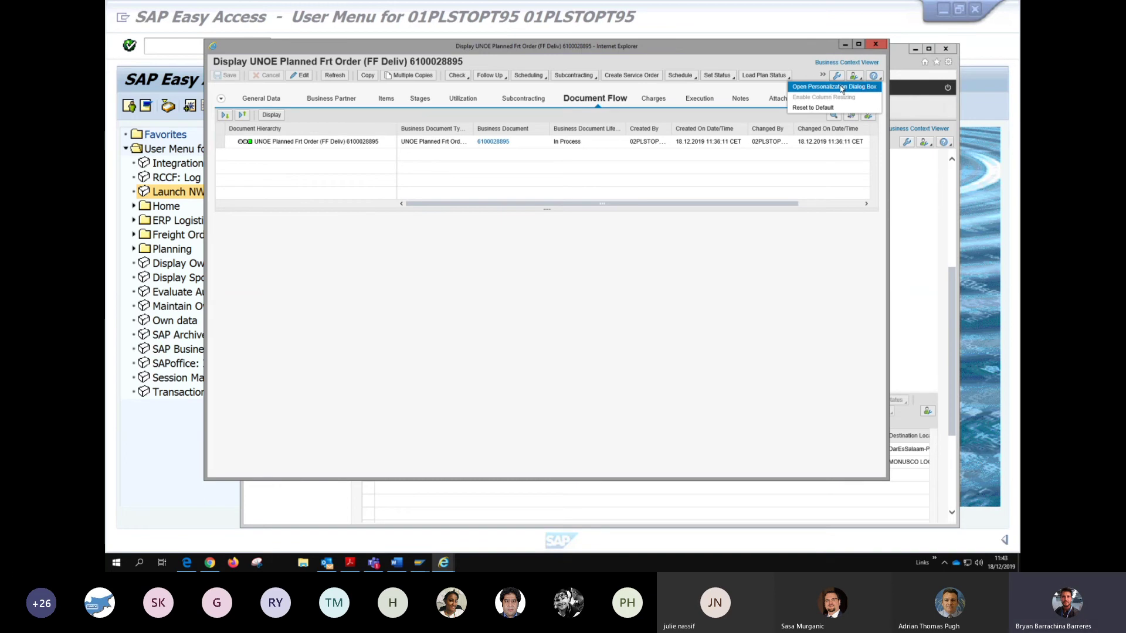
{"action": "left_click", "coordinate": [842, 87]}
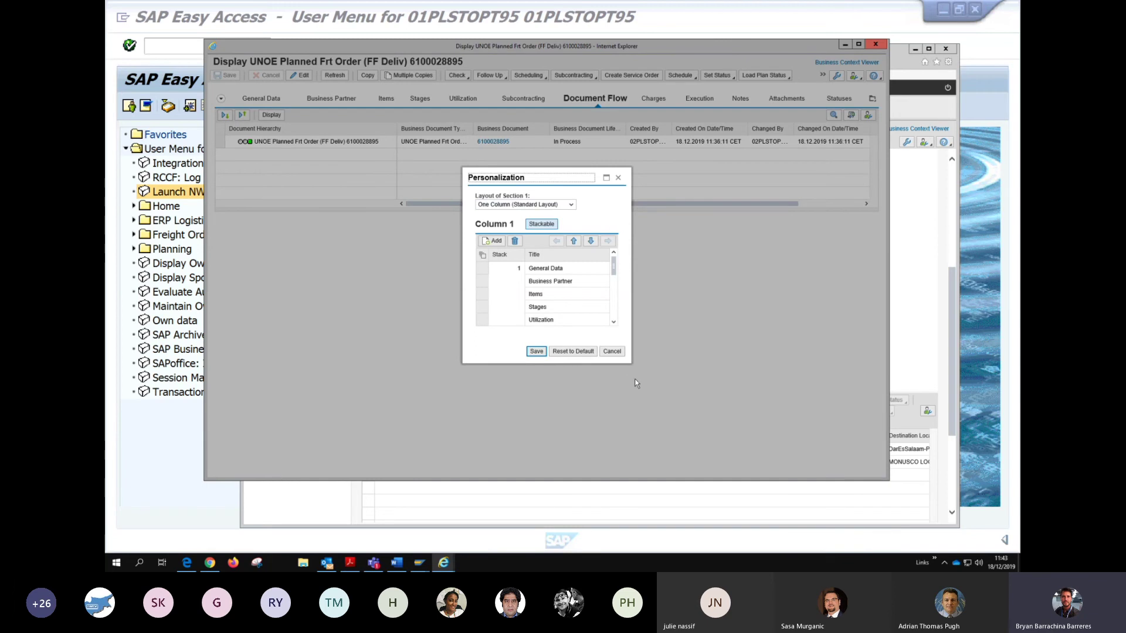
{"action": "left_click_drag", "start_coordinate": [629, 363], "coordinate": [766, 431]}
{"action": "left_click_drag", "start_coordinate": [595, 170], "coordinate": [596, 135]}
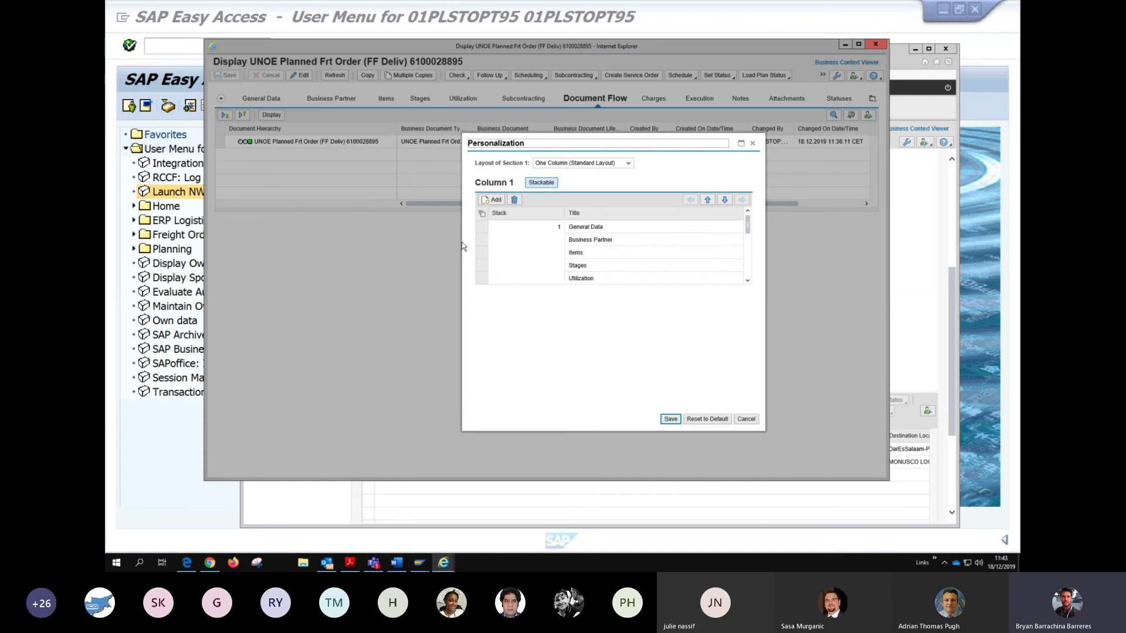
{"action": "left_click_drag", "start_coordinate": [463, 246], "coordinate": [362, 237]}
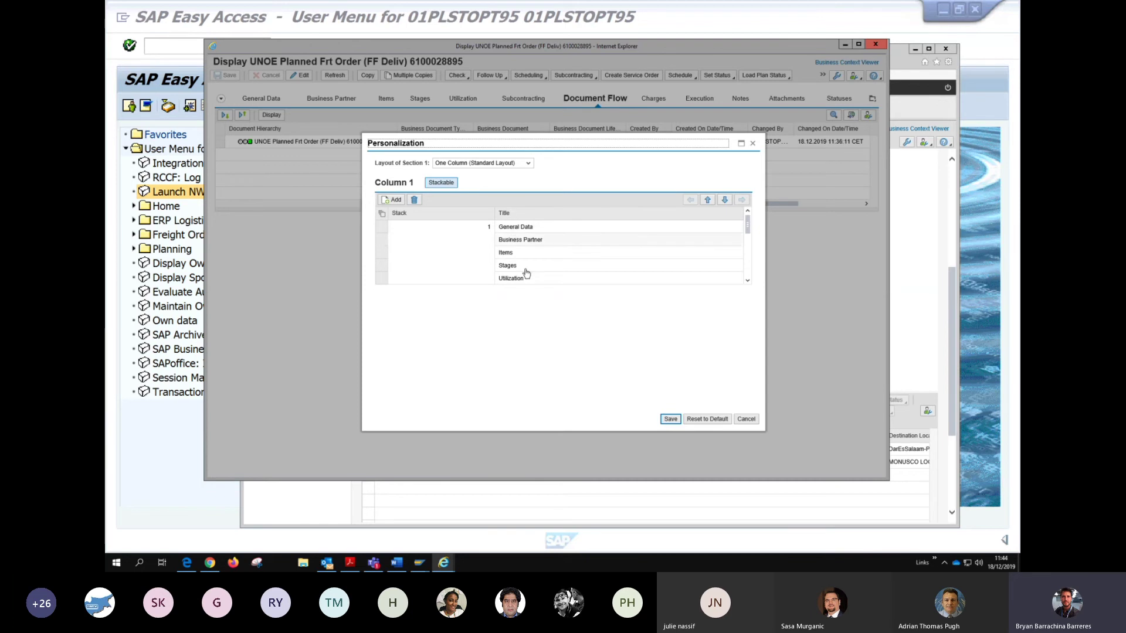
{"action": "left_click_drag", "start_coordinate": [748, 225], "coordinate": [750, 252]}
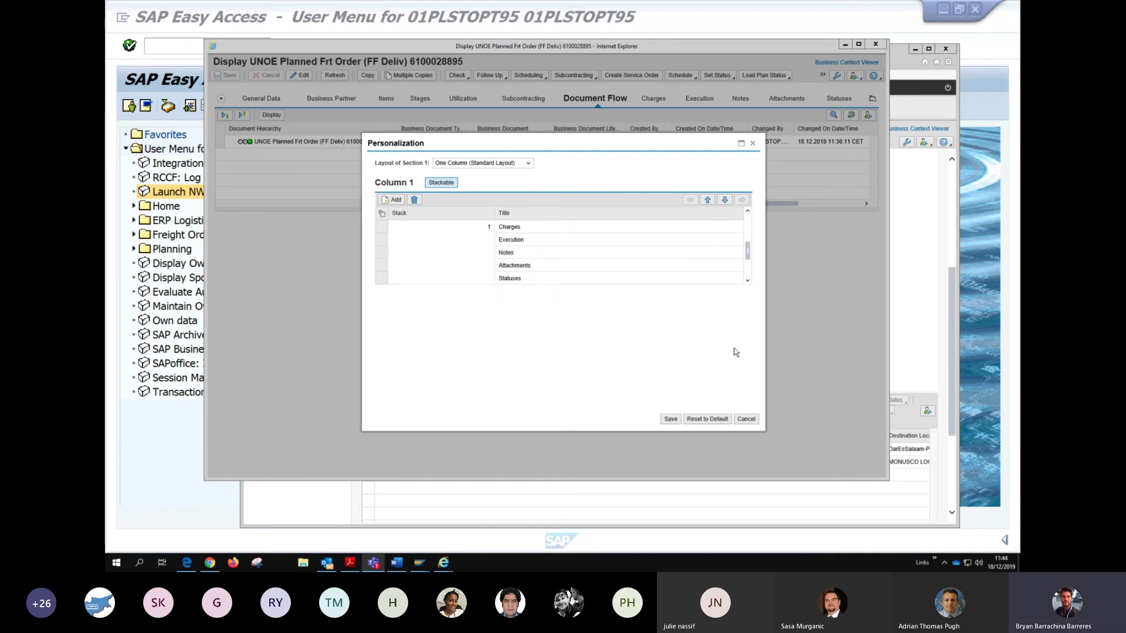
{"action": "left_click", "coordinate": [748, 257]}
{"action": "key", "text": "alt+Tab"}
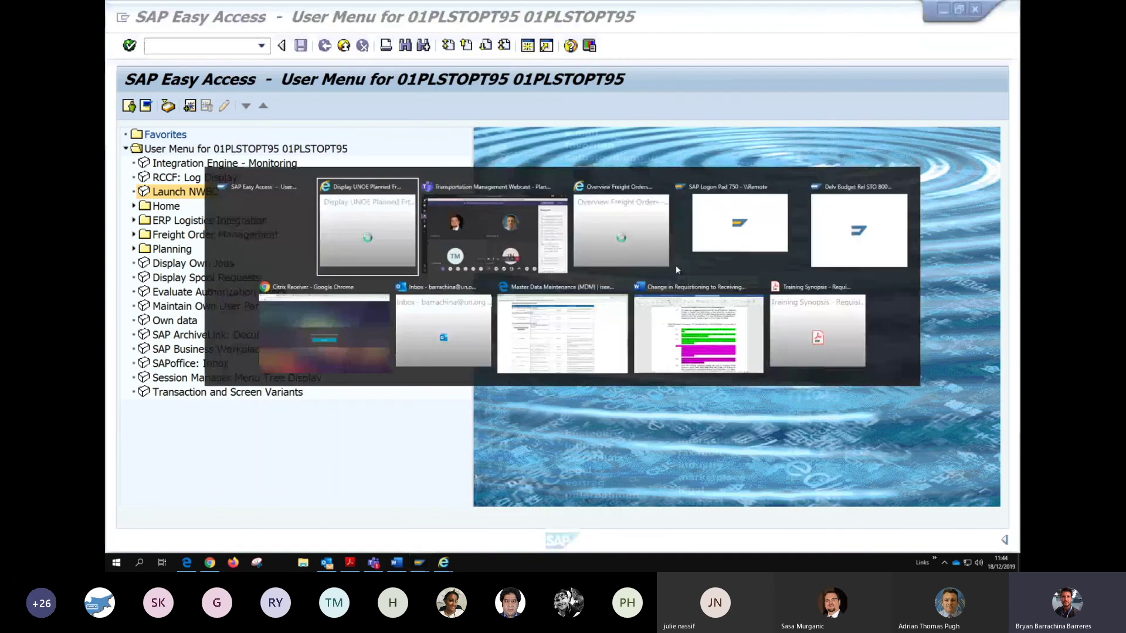
{"action": "scroll", "coordinate": [685, 282], "scroll_direction": "down", "scroll_amount": 1}
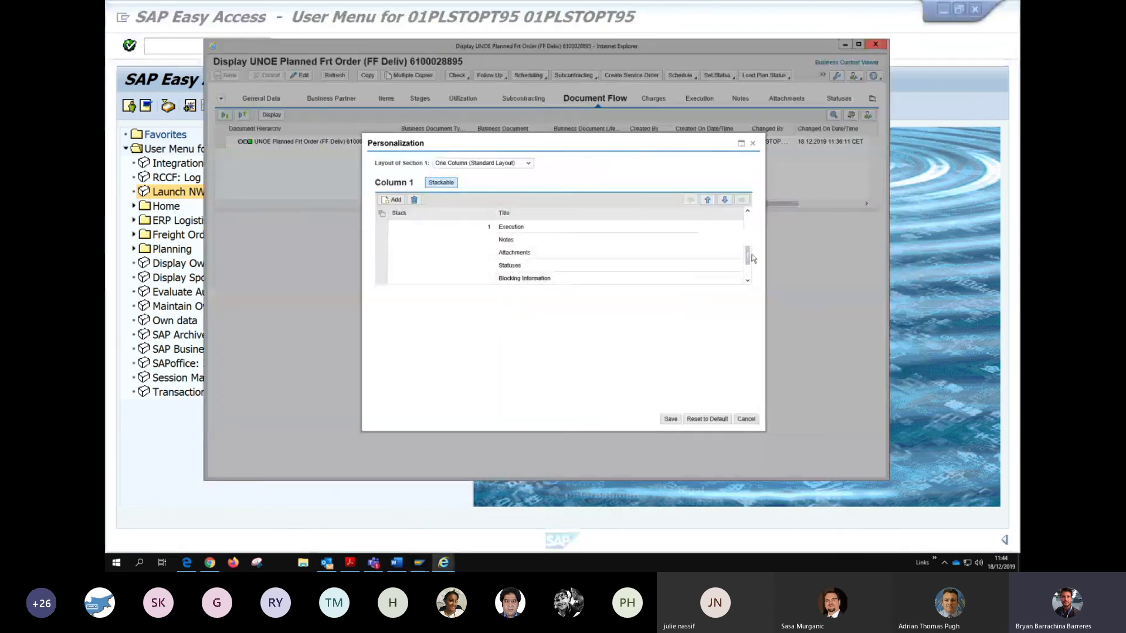
{"action": "scroll", "coordinate": [748, 270], "scroll_direction": "down", "scroll_amount": 3}
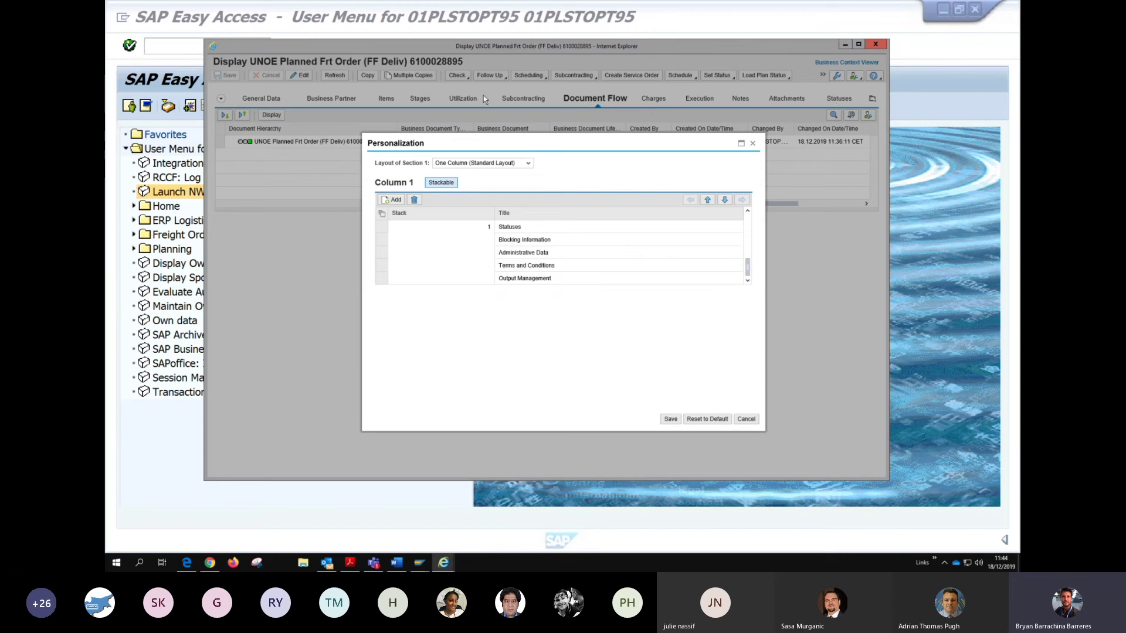
- Add the Document References assignment block to Column 1 of the freight order display's personalization
{"action": "left_click_drag", "start_coordinate": [749, 271], "coordinate": [747, 215]}
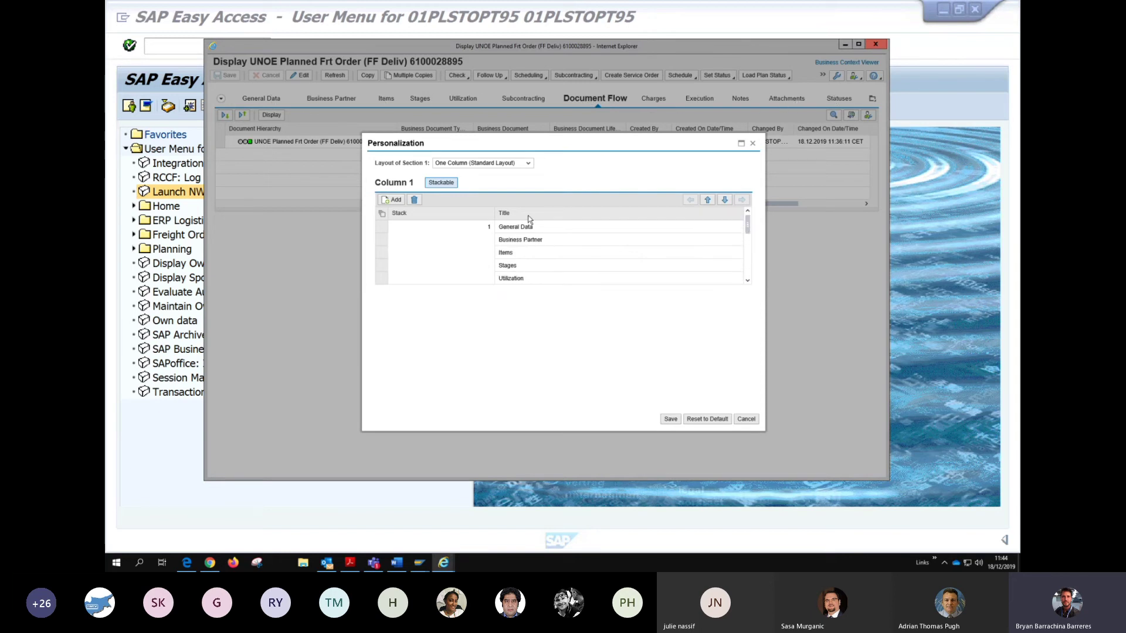
{"action": "left_click", "coordinate": [392, 200]}
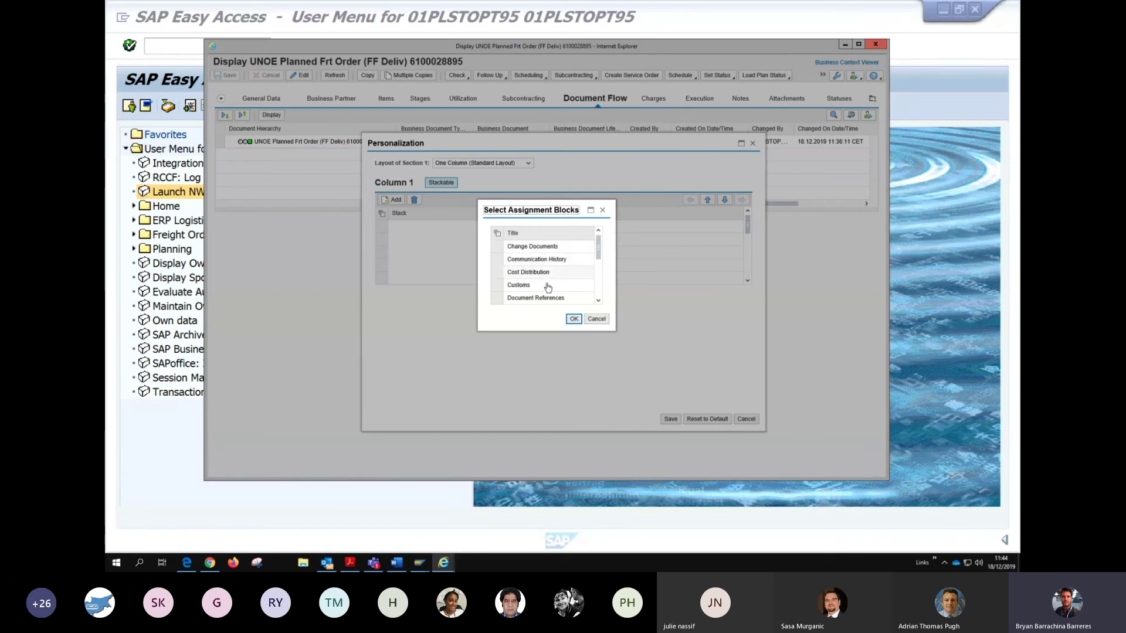
{"action": "scroll", "coordinate": [573, 247], "scroll_direction": "down", "scroll_amount": 3}
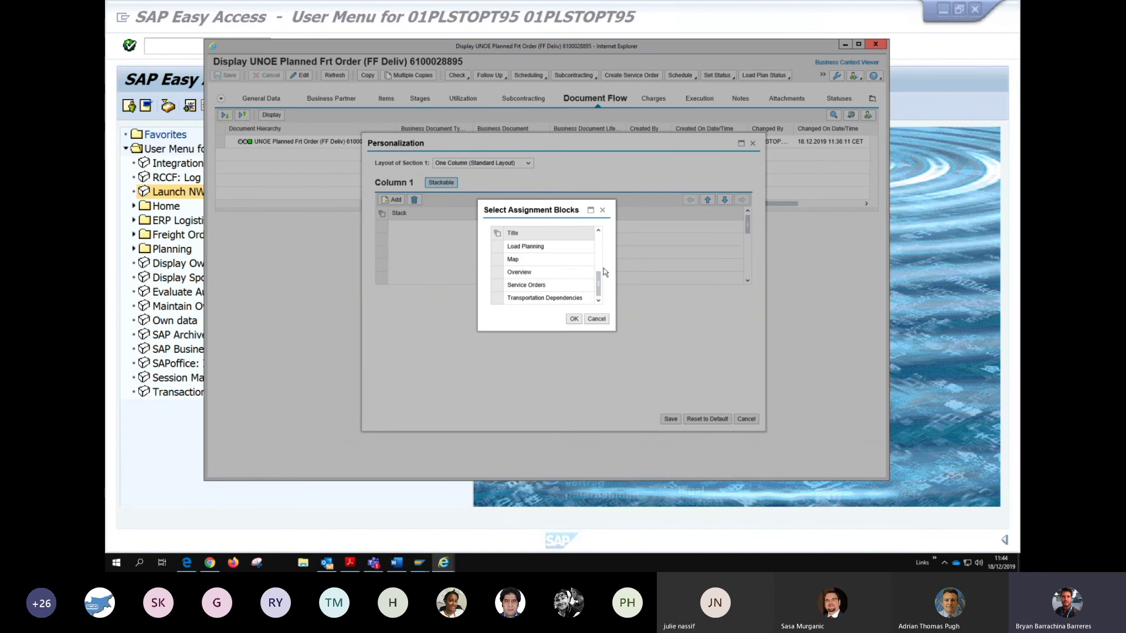
{"action": "left_click_drag", "start_coordinate": [599, 285], "coordinate": [570, 267]}
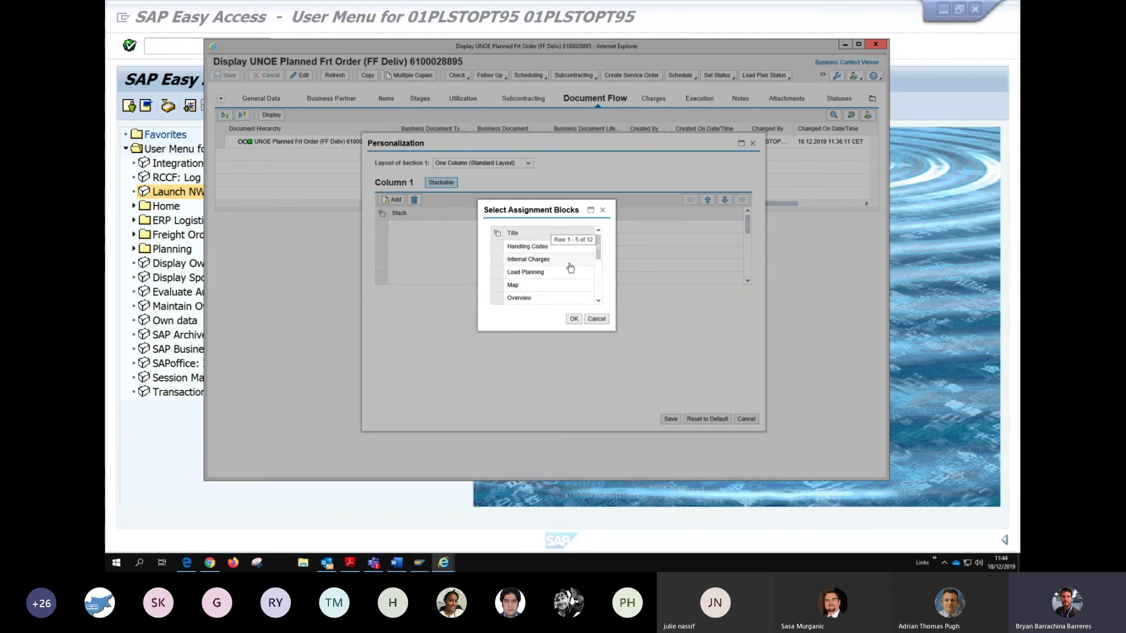
{"action": "left_click", "coordinate": [497, 301]}
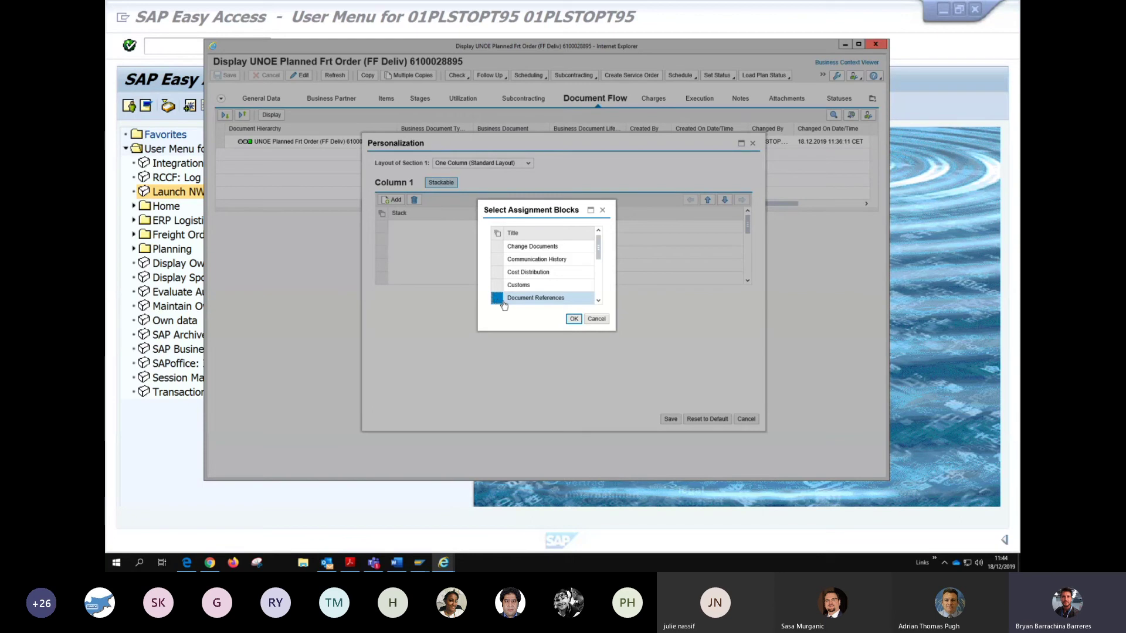
{"action": "left_click", "coordinate": [572, 320]}
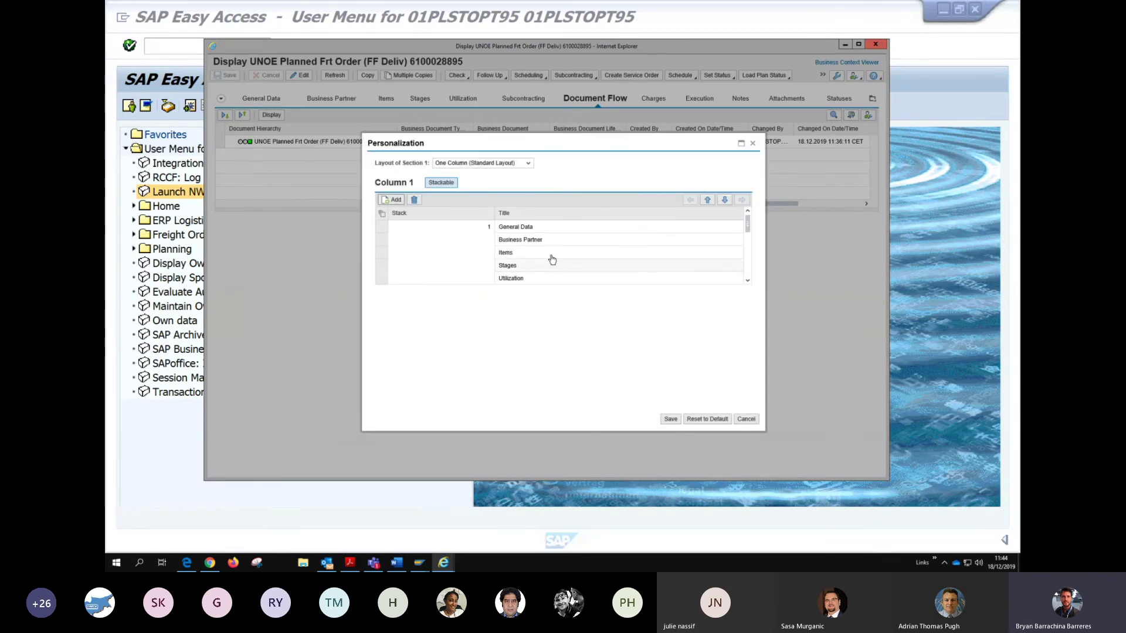
- Save the personalized layout and expand the Document References section below the document flow
{"action": "left_click_drag", "start_coordinate": [748, 225], "coordinate": [747, 273]}
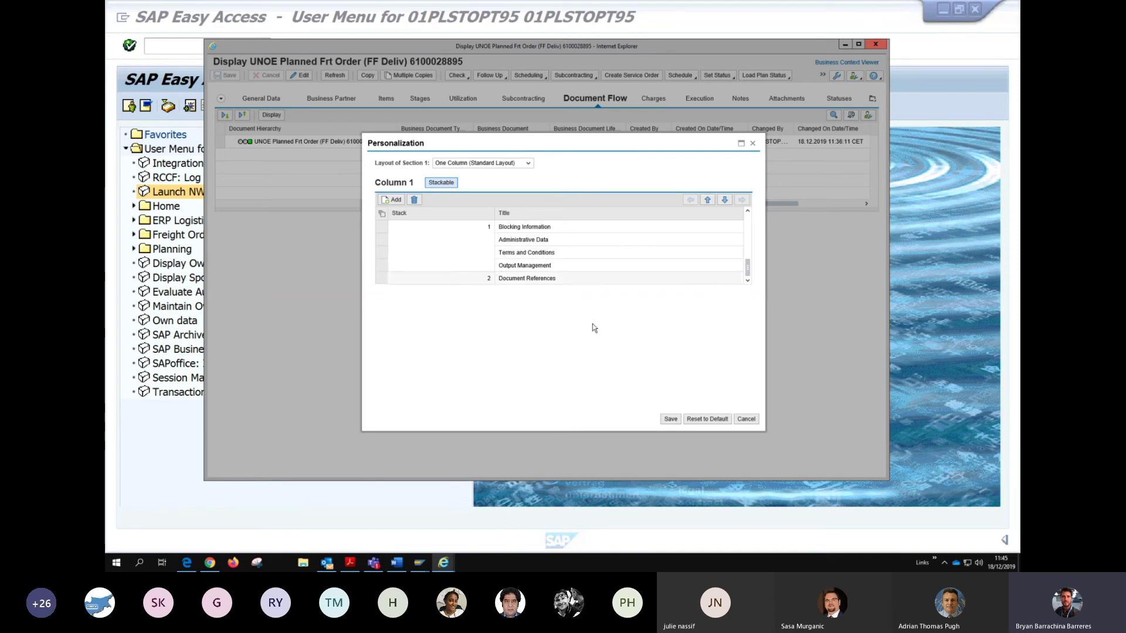
{"action": "left_click", "coordinate": [671, 420]}
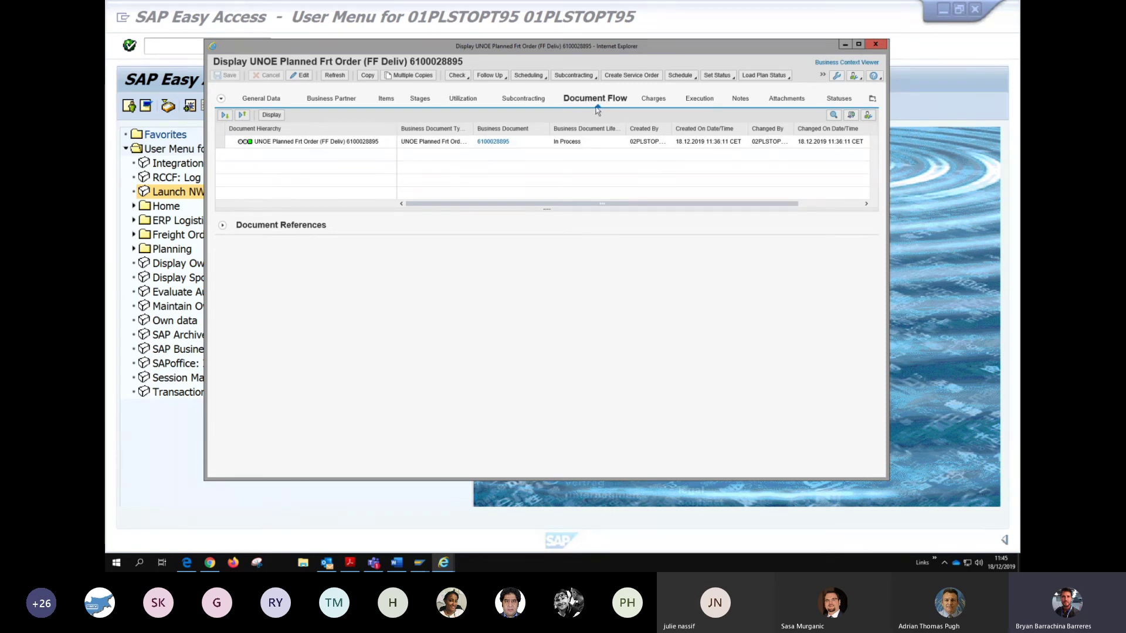
{"action": "left_click", "coordinate": [223, 226]}
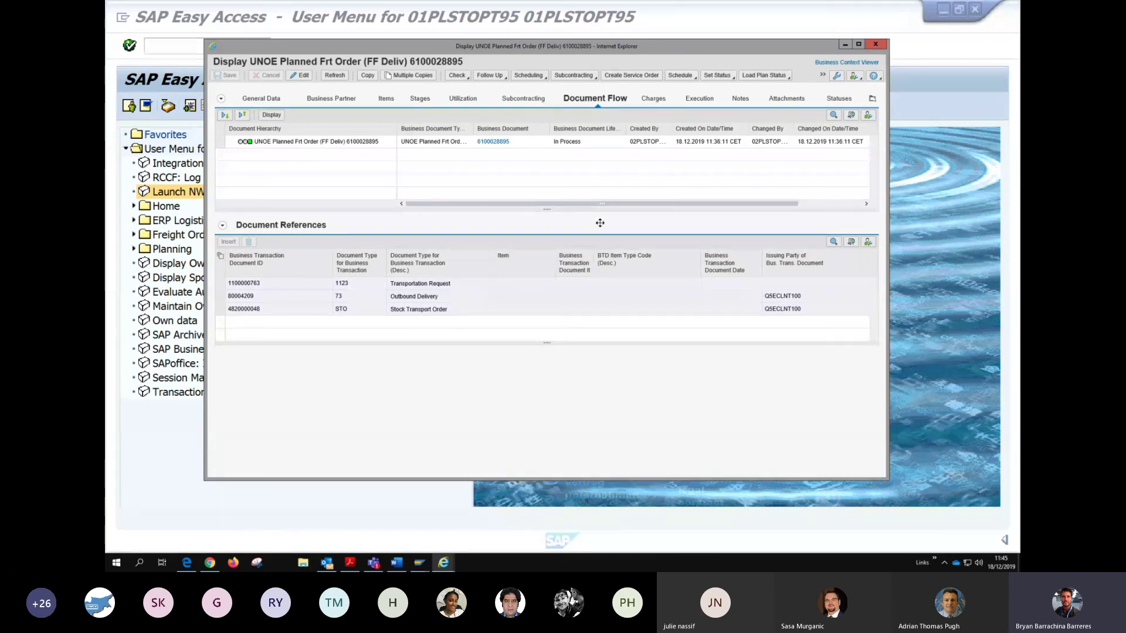
- Reopen the personalization dialog, move Document References up into stack 1 with the other sections, and save the layout
{"action": "left_click", "coordinate": [852, 80]}
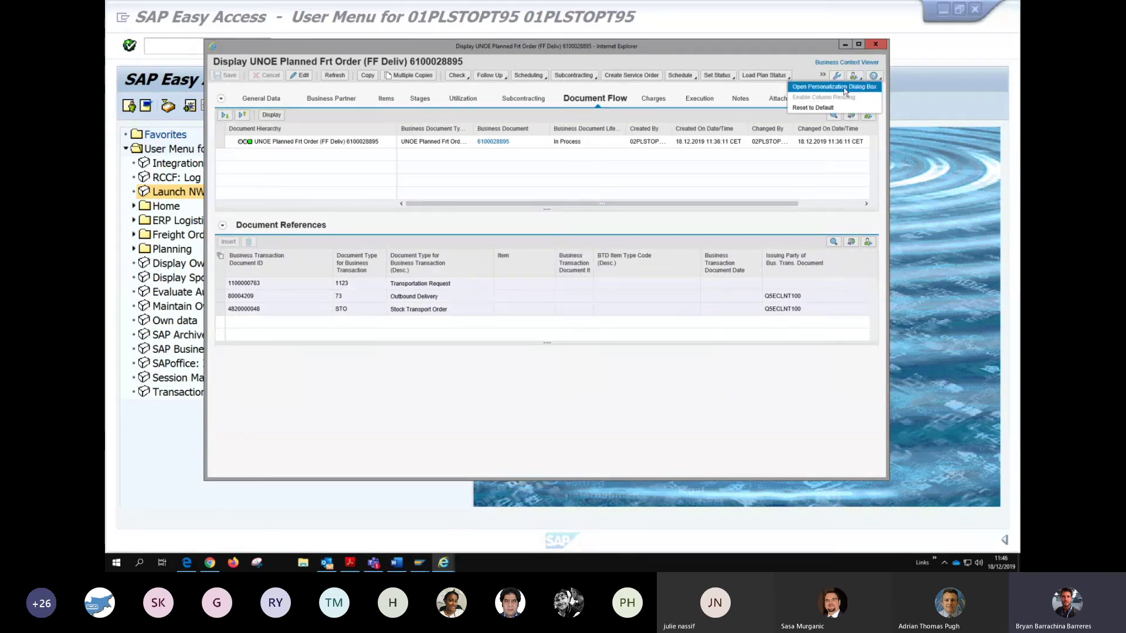
{"action": "left_click", "coordinate": [824, 88]}
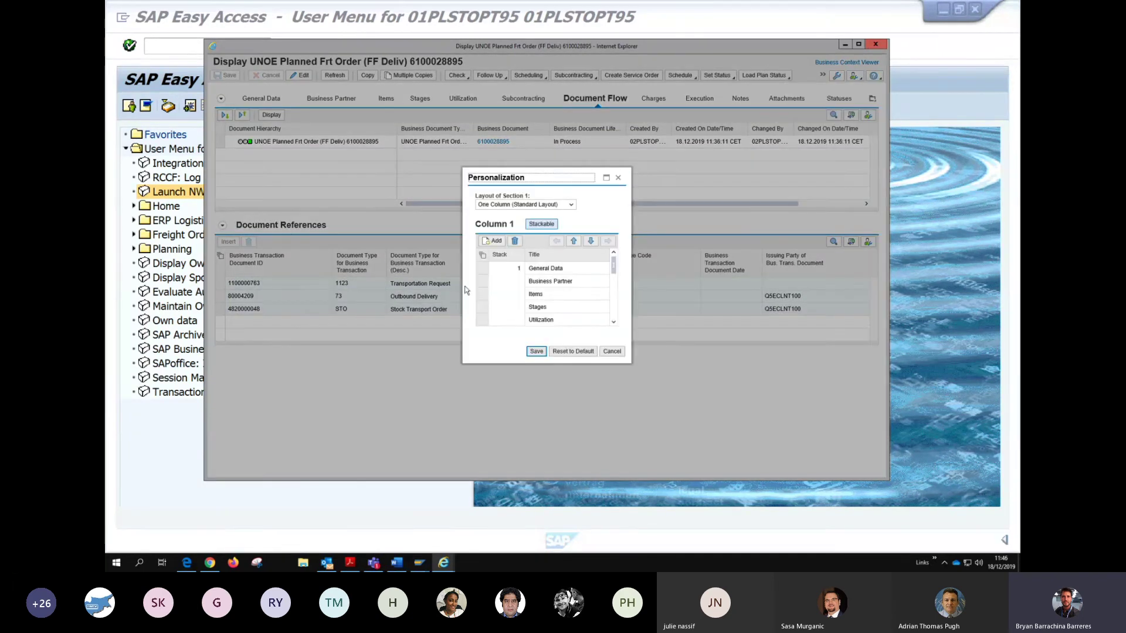
{"action": "scroll", "coordinate": [615, 270], "scroll_direction": "down", "scroll_amount": 4}
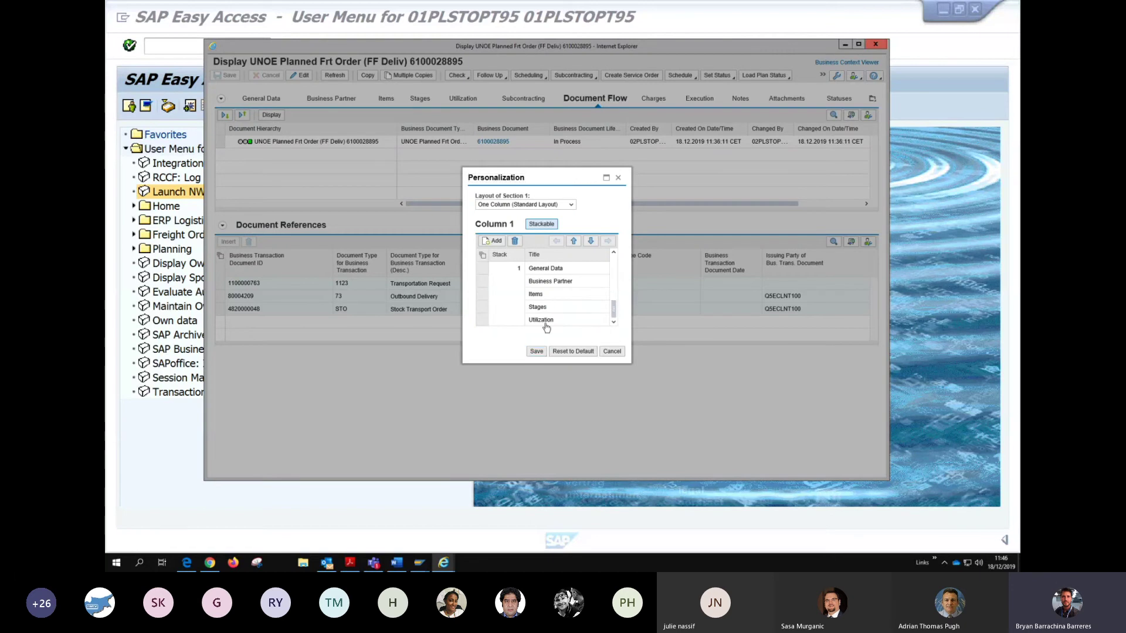
{"action": "left_click", "coordinate": [483, 324]}
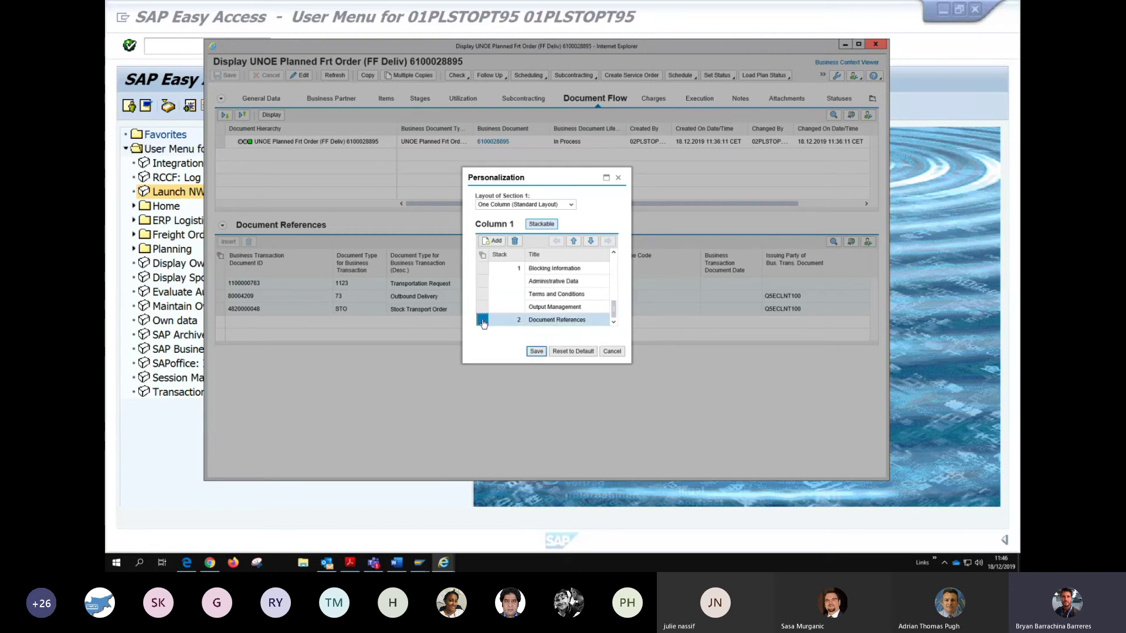
{"action": "left_click", "coordinate": [573, 242]}
{"action": "left_click", "coordinate": [538, 353]}
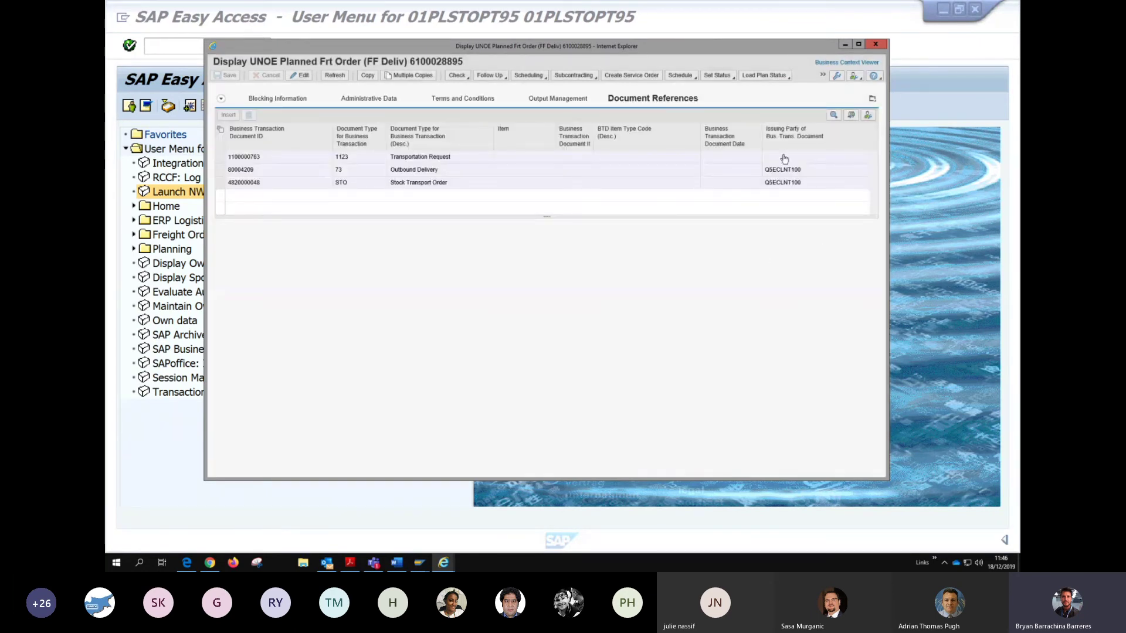
- Check the freight order's section list for Document References and switch the display back to Document Flow
{"action": "left_click", "coordinate": [873, 100]}
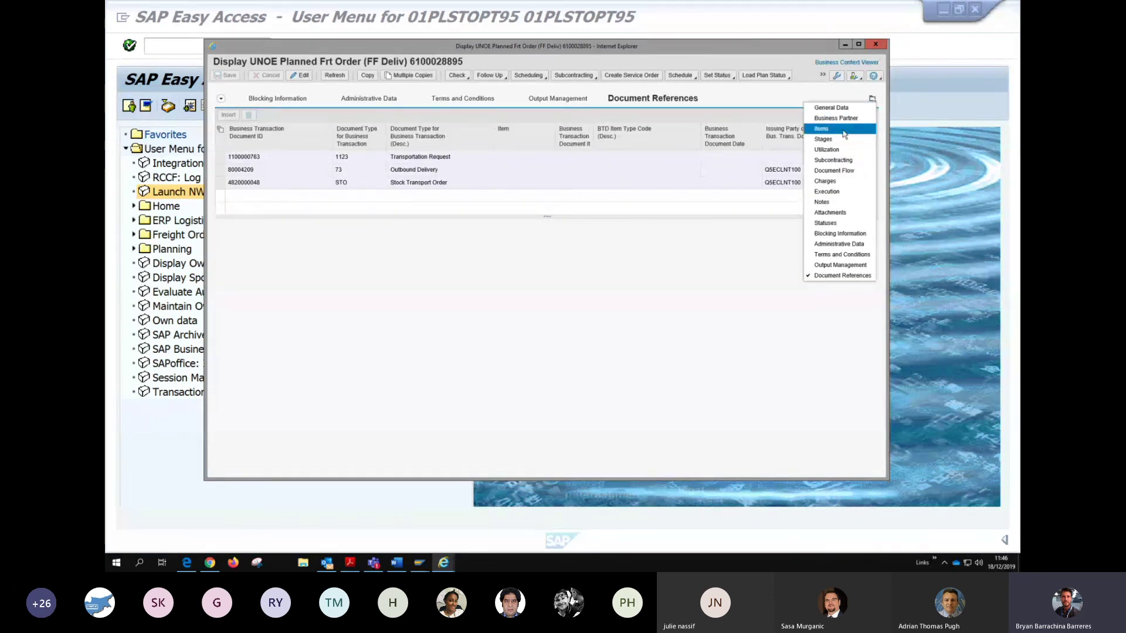
{"action": "left_click", "coordinate": [844, 277]}
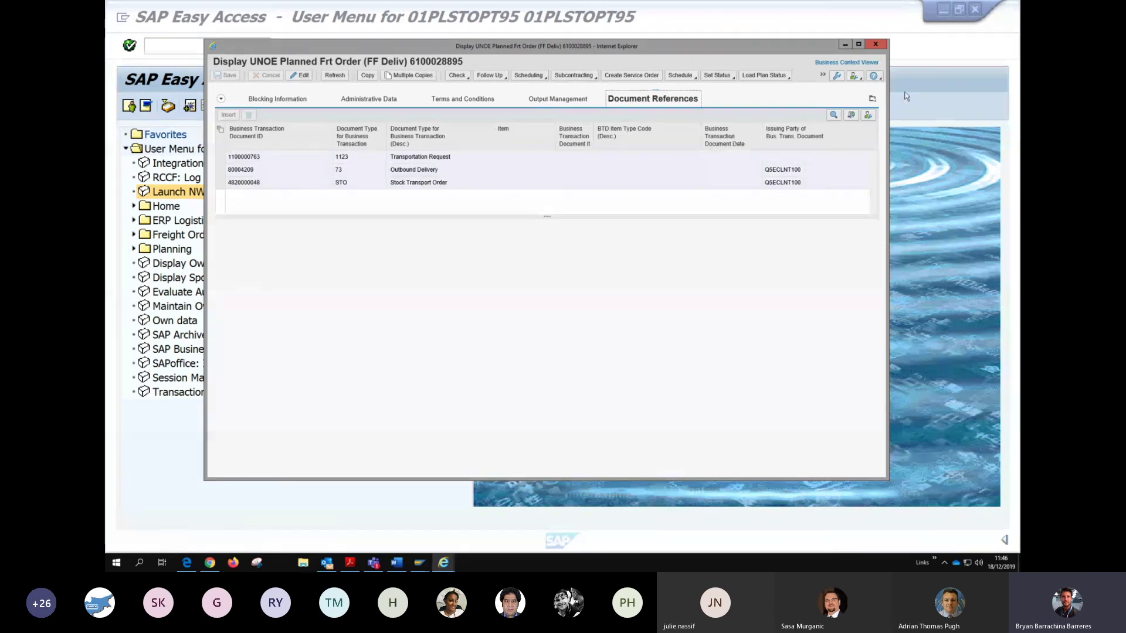
{"action": "left_click", "coordinate": [872, 98]}
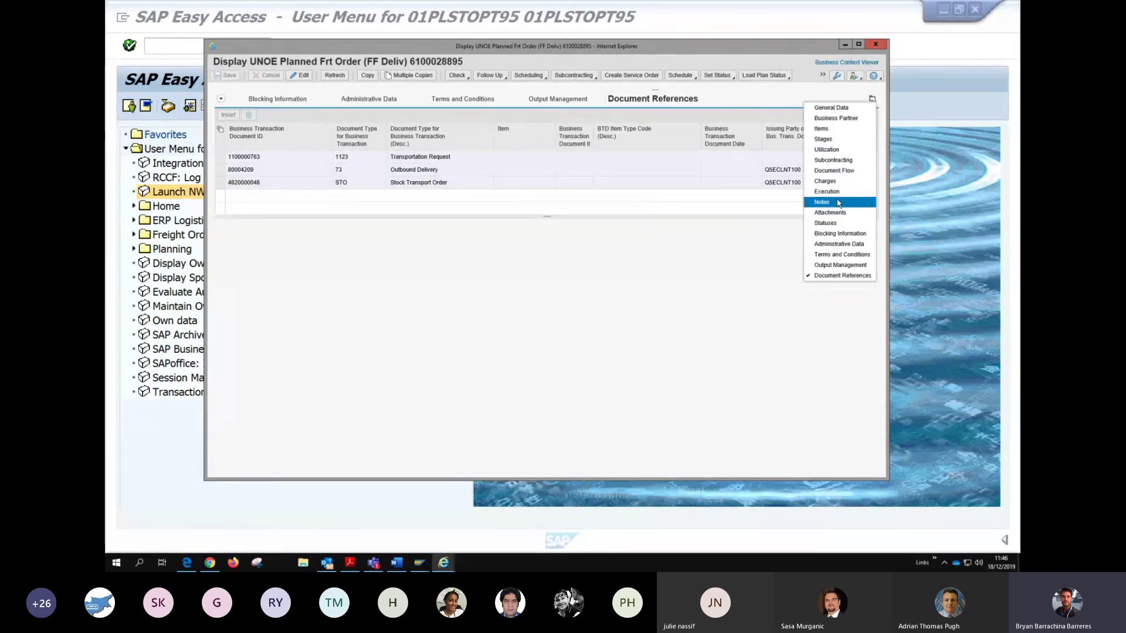
{"action": "left_click", "coordinate": [834, 170]}
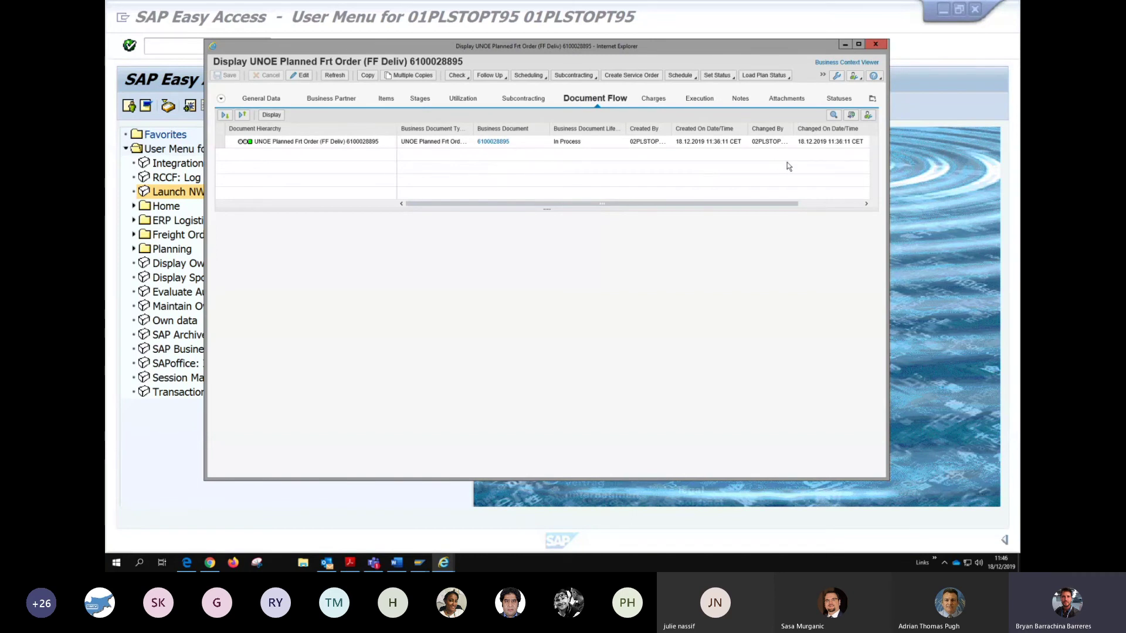
- Move Document References back down into its own stack 2 in the personalization dialog and save the layout
{"action": "left_click", "coordinate": [854, 75]}
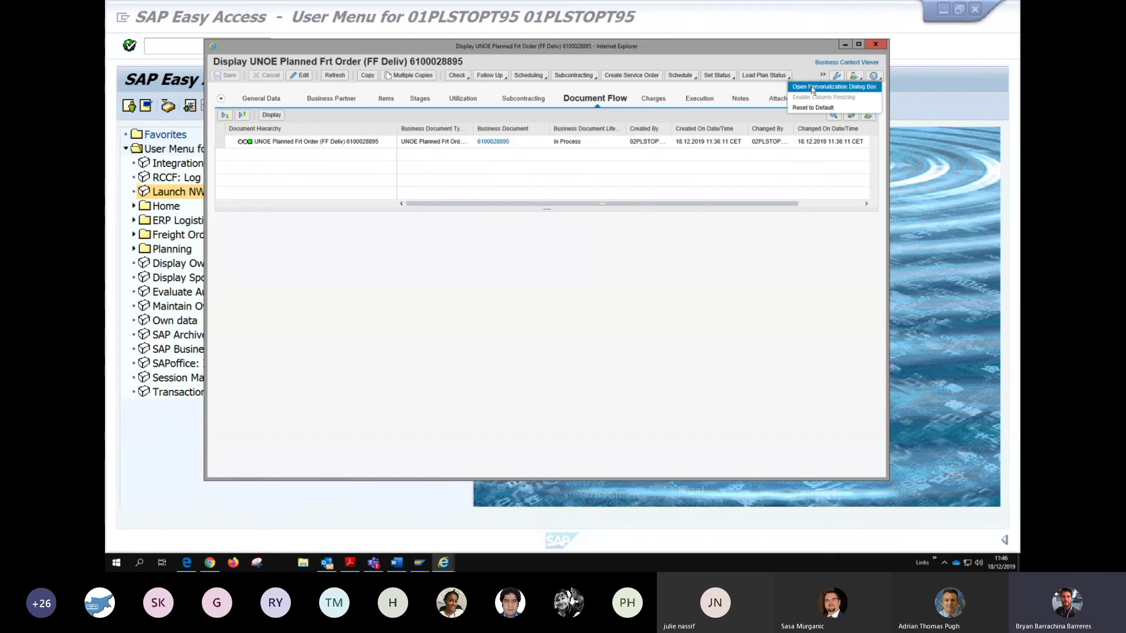
{"action": "key", "text": "Return"}
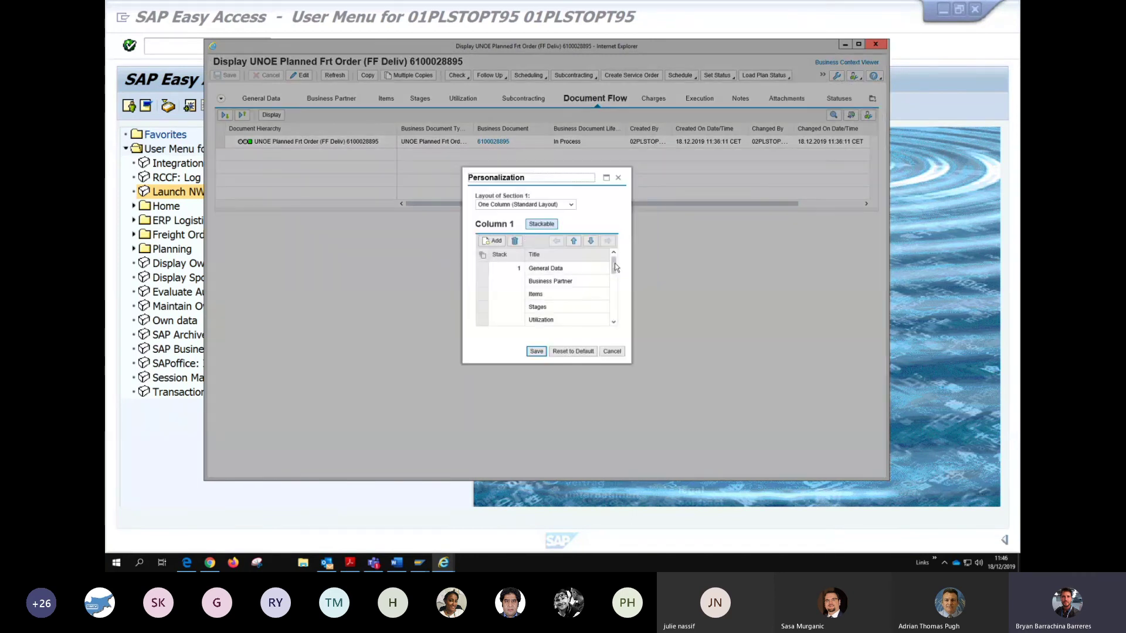
{"action": "left_click_drag", "start_coordinate": [615, 280], "coordinate": [614, 311]}
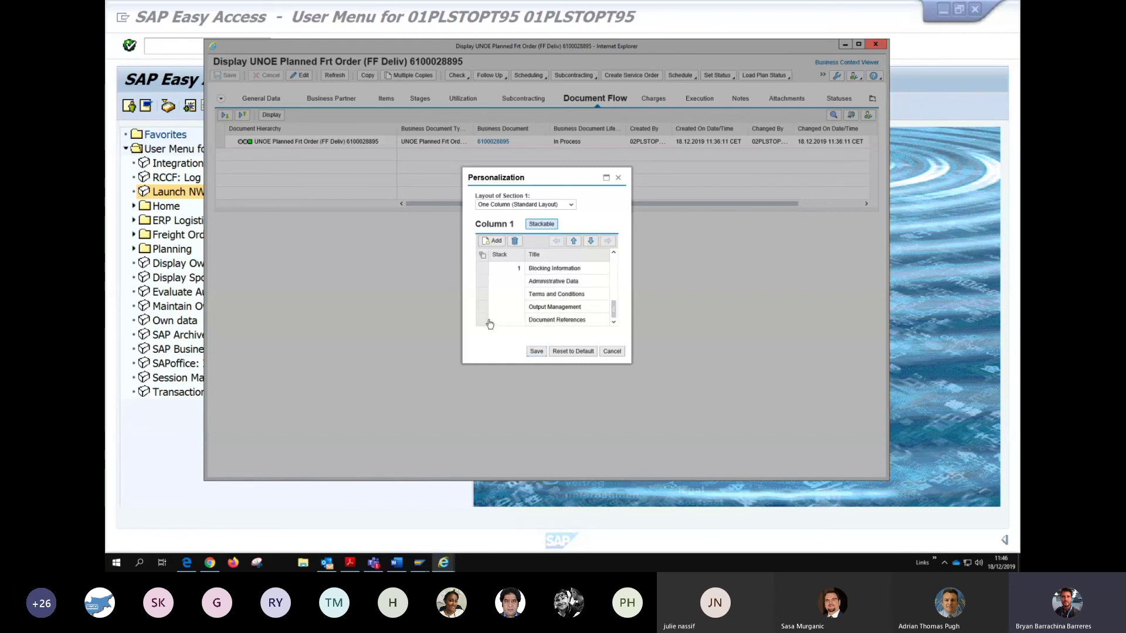
{"action": "left_click", "coordinate": [483, 321]}
{"action": "left_click", "coordinate": [590, 241]}
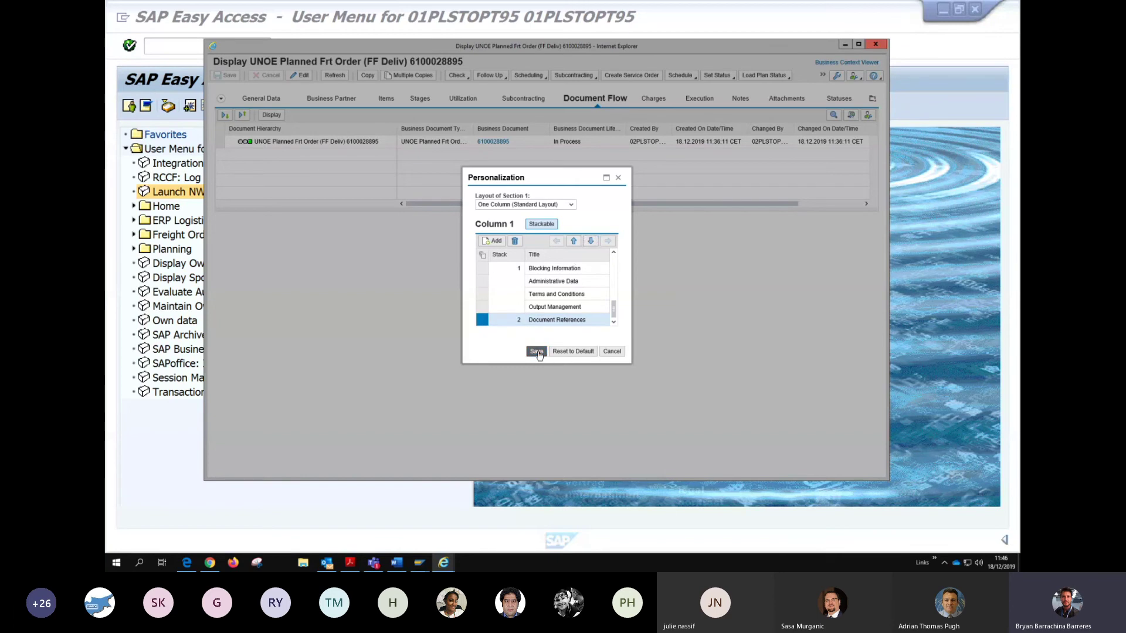
{"action": "key", "text": "Return"}
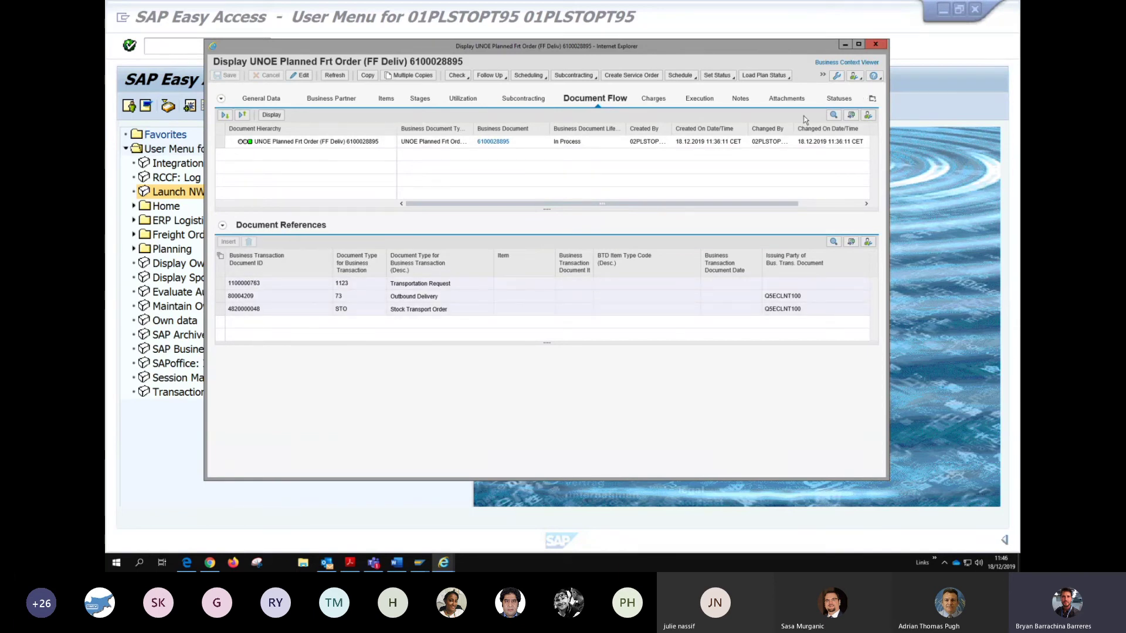
- Reopen the personalization dialog and add the Change Documents and Communication History assignment blocks to Column 1
{"action": "left_click", "coordinate": [858, 77]}
{"action": "left_click", "coordinate": [817, 87]}
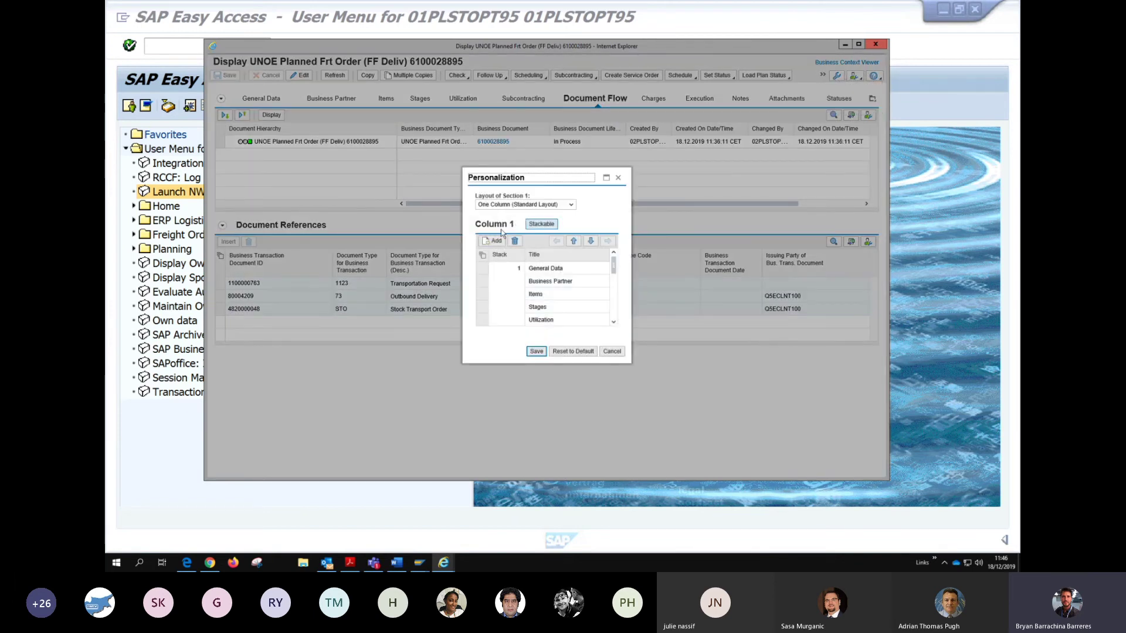
{"action": "left_click", "coordinate": [551, 223]}
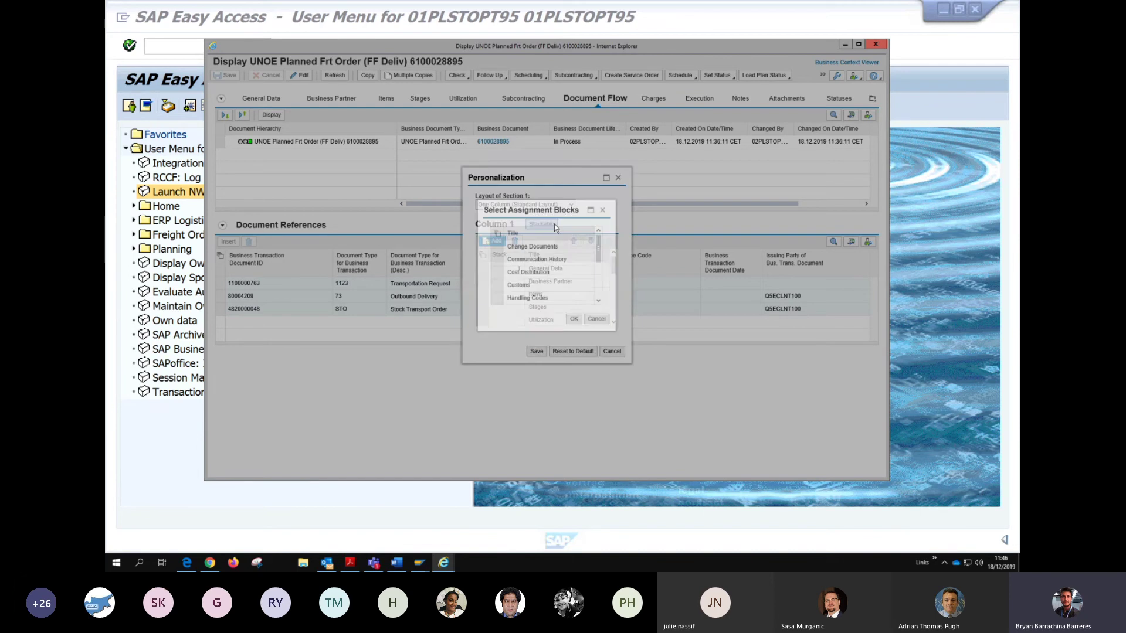
{"action": "left_click_drag", "start_coordinate": [598, 252], "coordinate": [599, 265]}
{"action": "scroll", "coordinate": [563, 269], "scroll_direction": "down", "scroll_amount": 3}
{"action": "scroll", "coordinate": [550, 267], "scroll_direction": "up", "scroll_amount": 2}
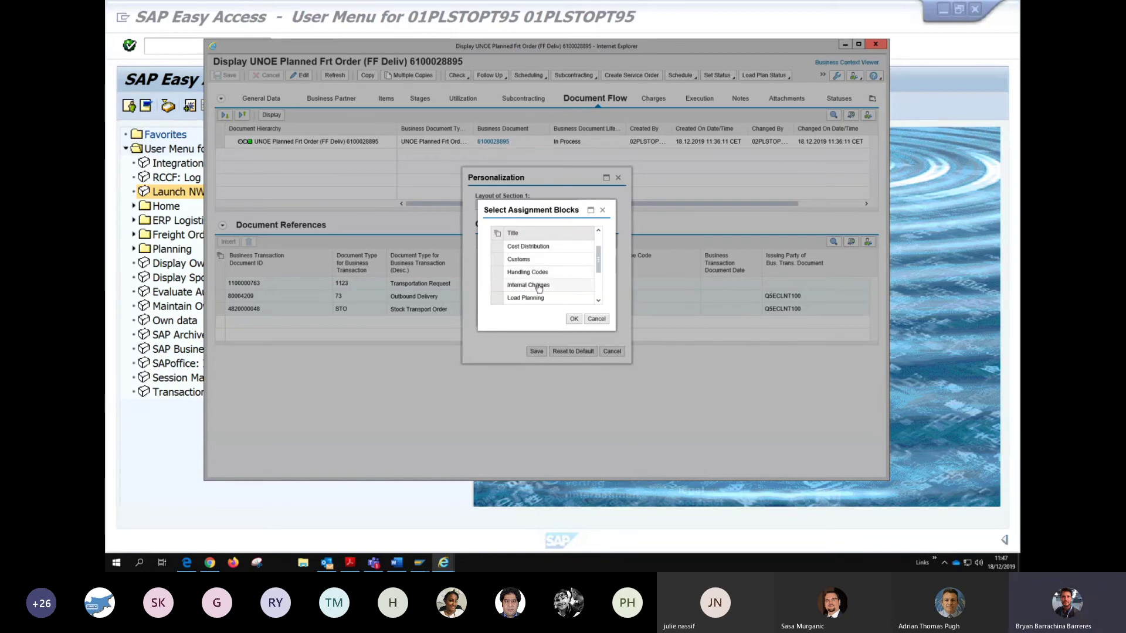
{"action": "scroll", "coordinate": [550, 279], "scroll_direction": "down", "scroll_amount": 3}
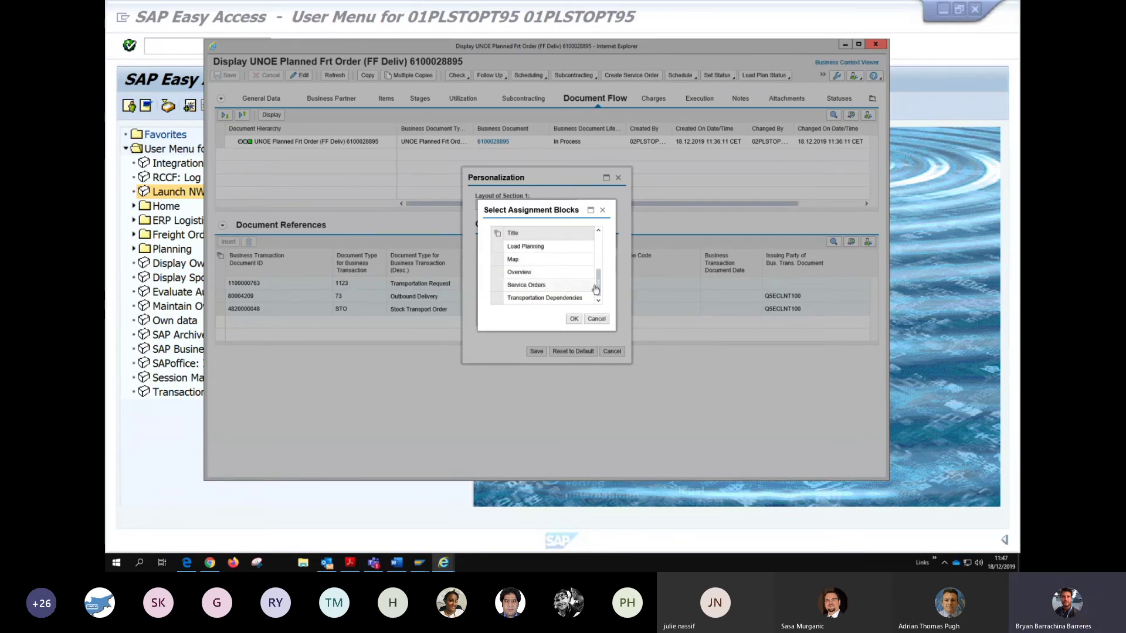
{"action": "scroll", "coordinate": [580, 274], "scroll_direction": "up", "scroll_amount": 3}
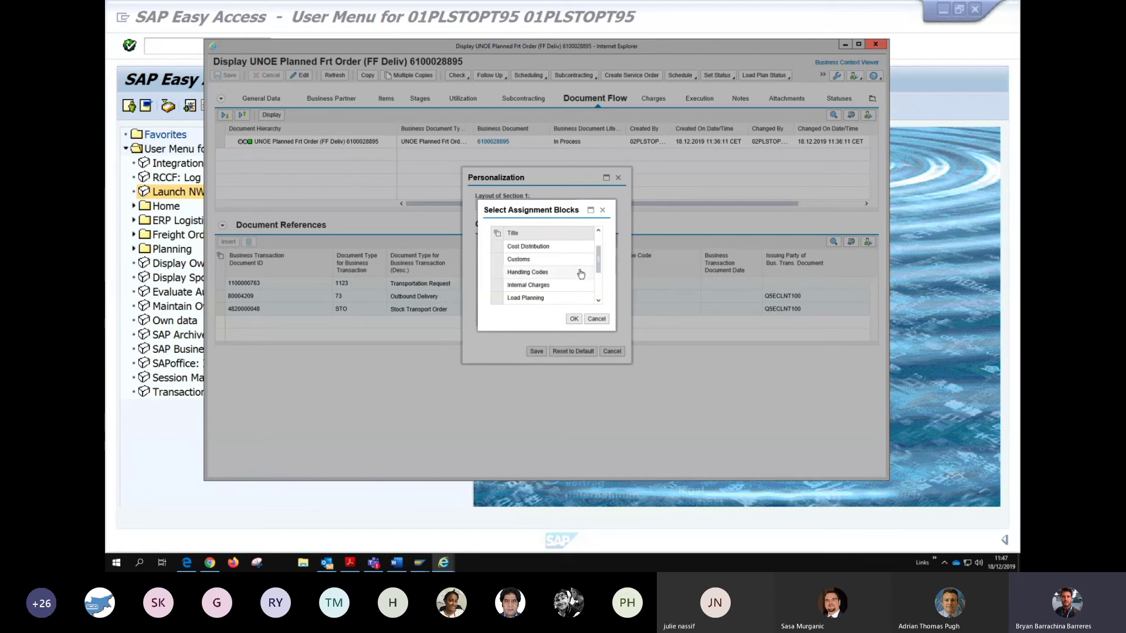
{"action": "scroll", "coordinate": [579, 274], "scroll_direction": "up", "scroll_amount": 2}
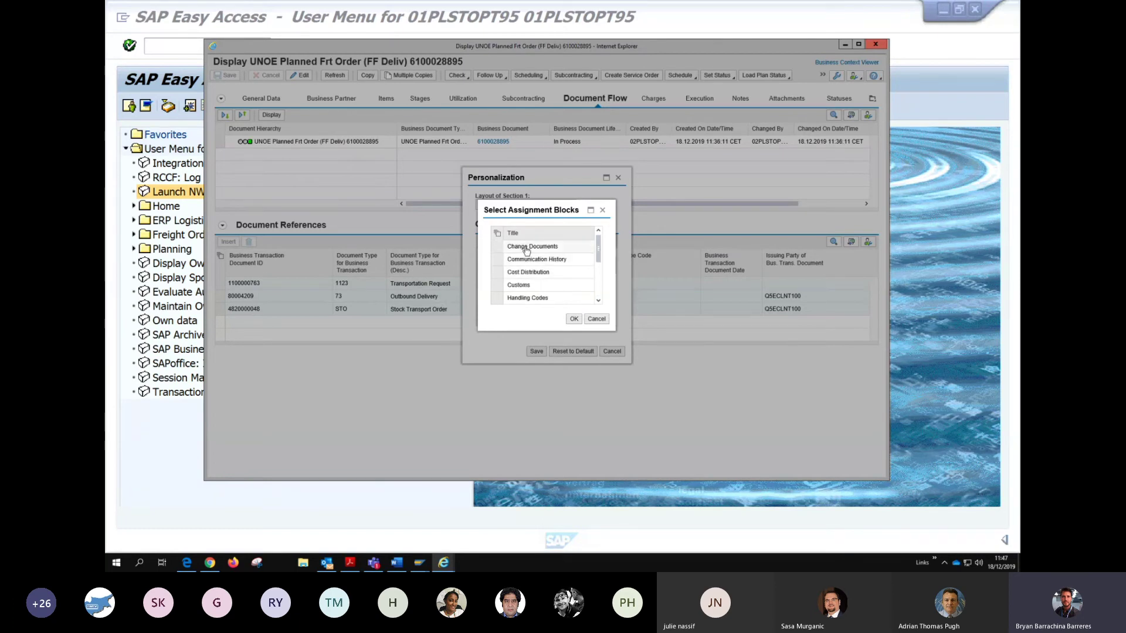
{"action": "left_click", "coordinate": [498, 248]}
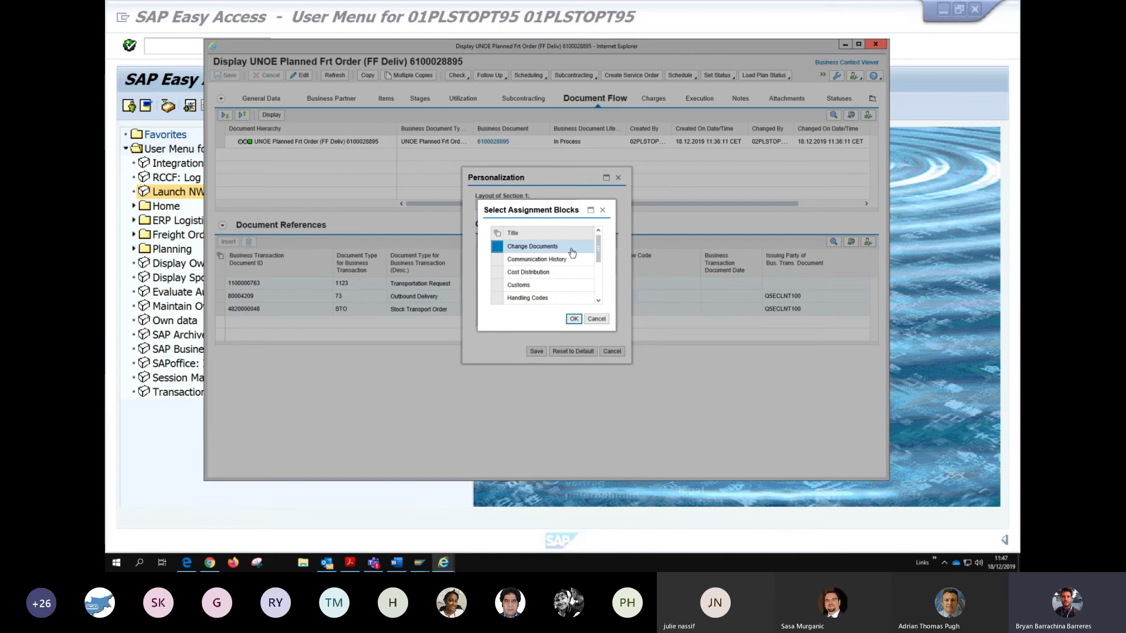
{"action": "left_click", "coordinate": [497, 259]}
{"action": "left_click", "coordinate": [573, 320]}
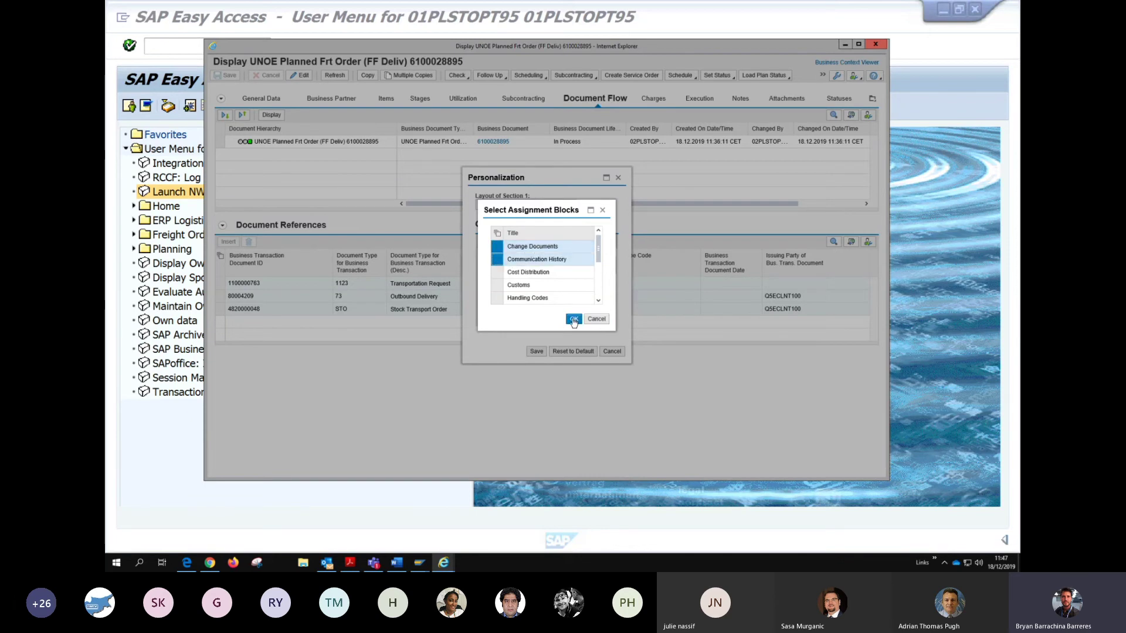
- Move Communication History up into stack 3 with Change Documents and save the personalized layout
{"action": "left_click_drag", "start_coordinate": [614, 267], "coordinate": [616, 315]}
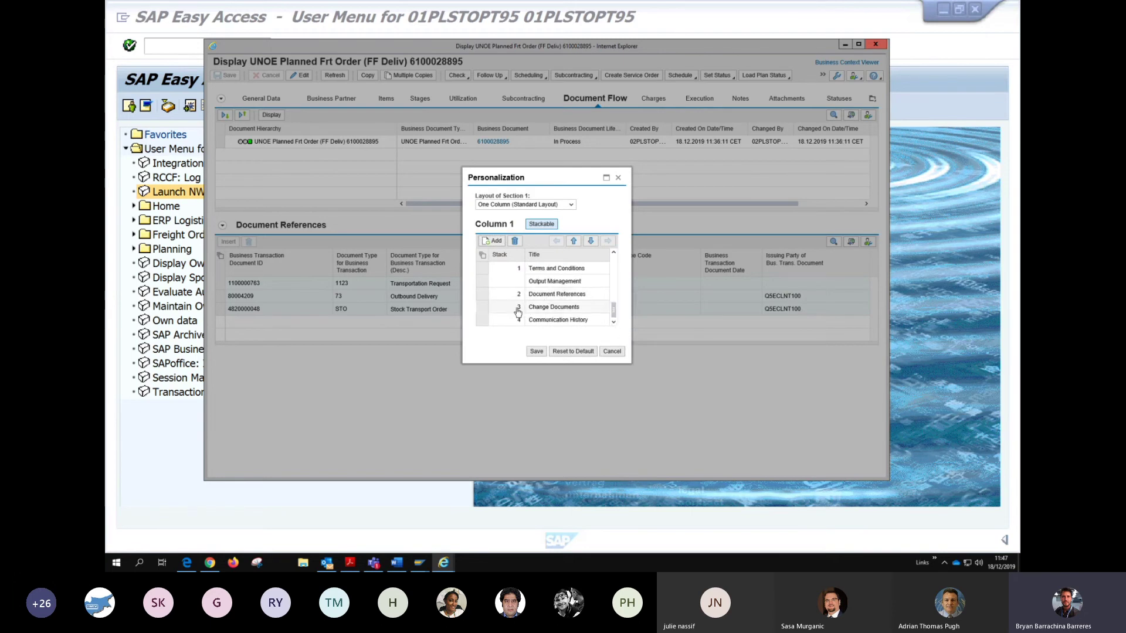
{"action": "left_click", "coordinate": [481, 321]}
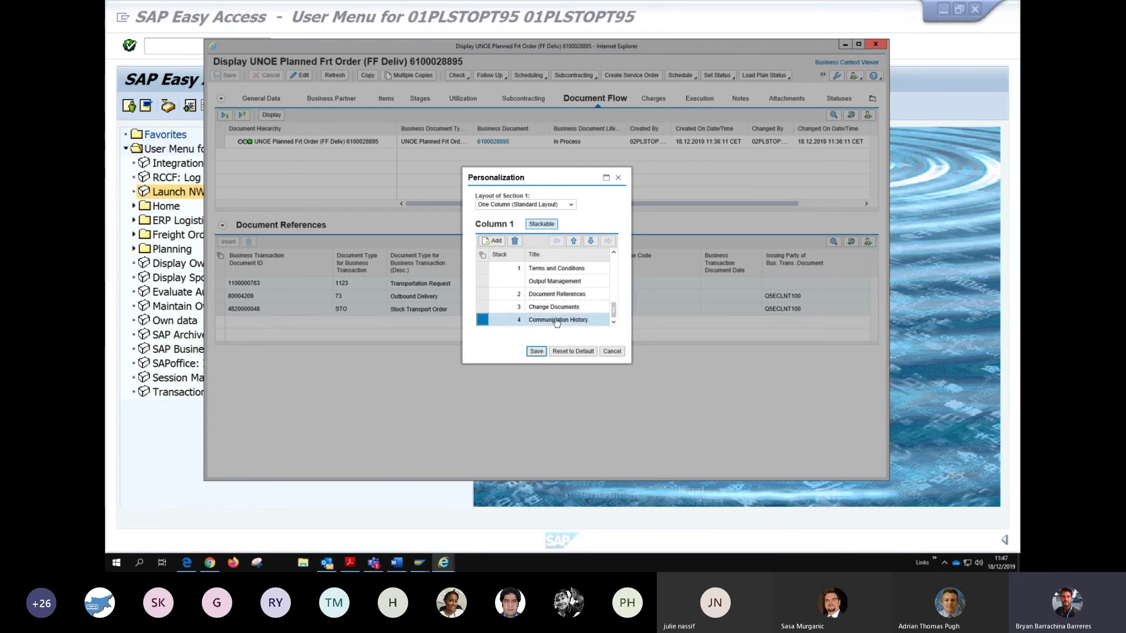
{"action": "left_click", "coordinate": [572, 241]}
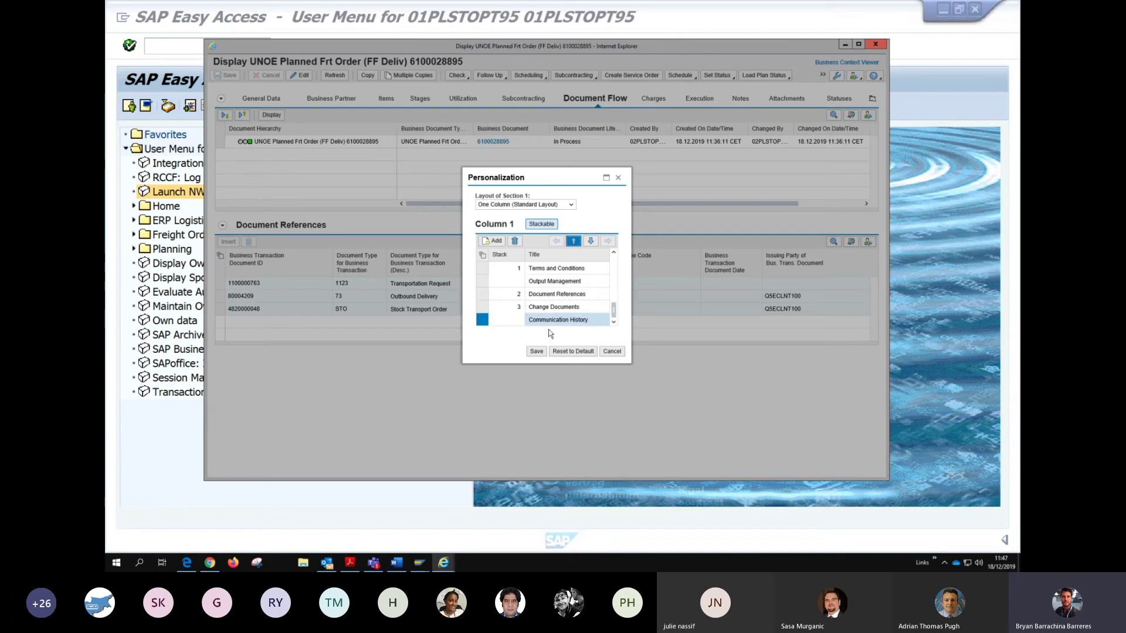
{"action": "left_click", "coordinate": [535, 352]}
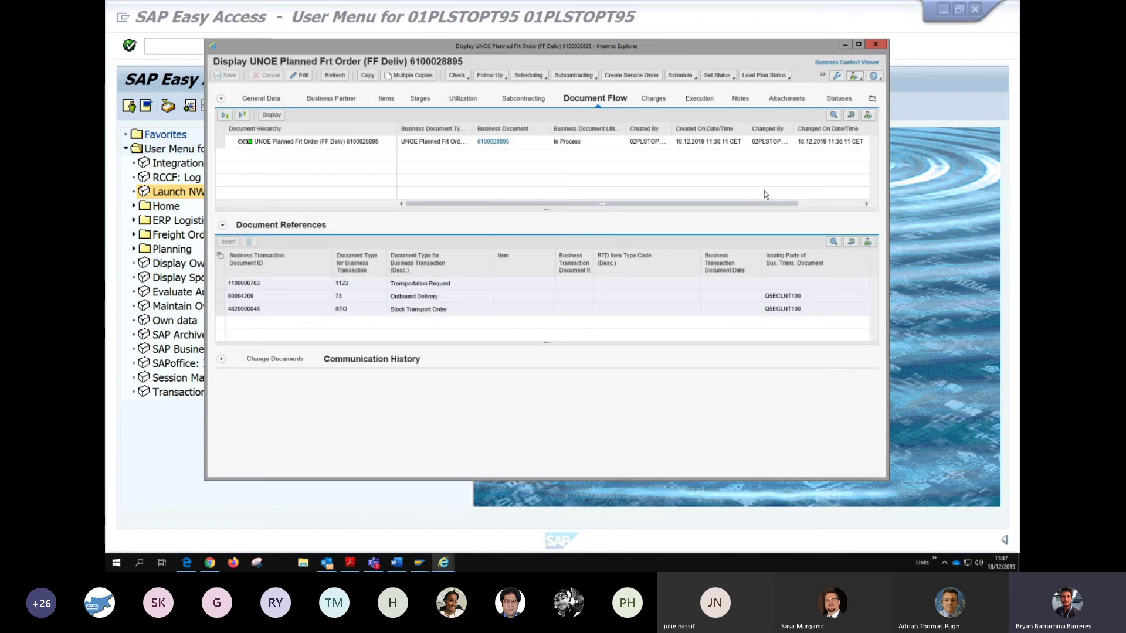
- Expand the Change Documents and Communication History section and show the Change Documents view below Document References
{"action": "left_click", "coordinate": [221, 360]}
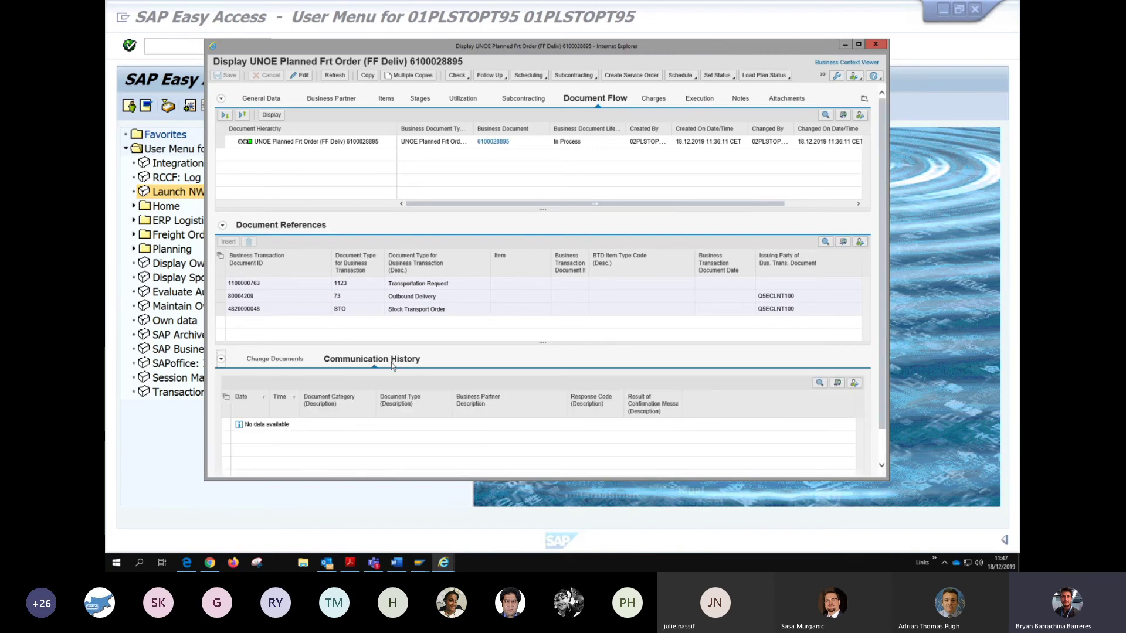
{"action": "left_click", "coordinate": [284, 361]}
{"action": "scroll", "coordinate": [498, 347], "scroll_direction": "down", "scroll_amount": 2}
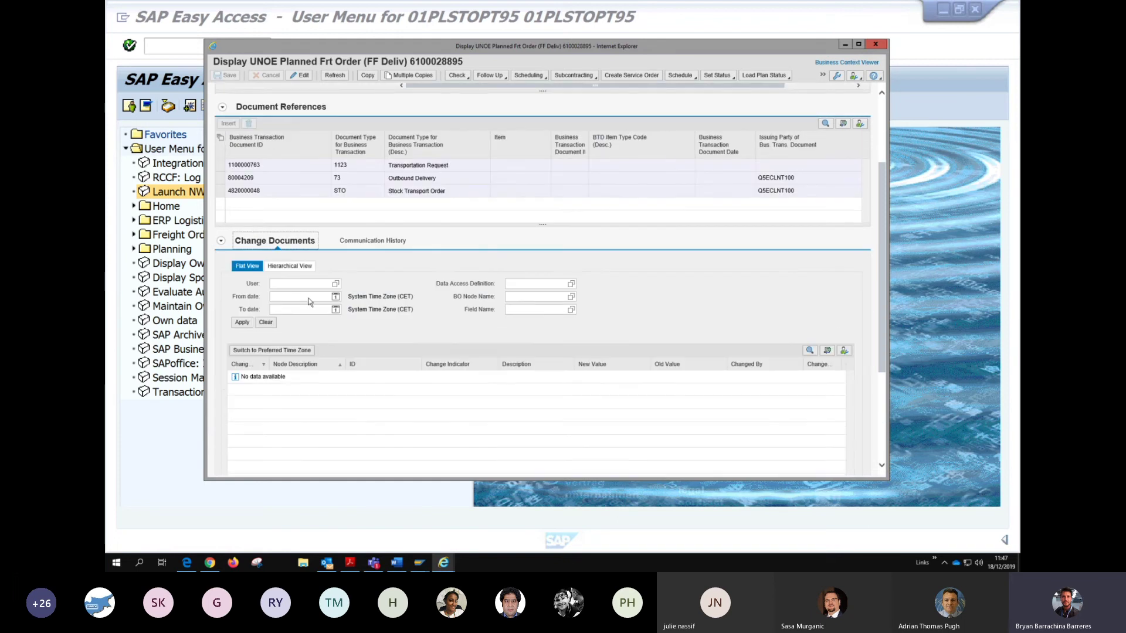
{"action": "scroll", "coordinate": [587, 352], "scroll_direction": "up", "scroll_amount": 1}
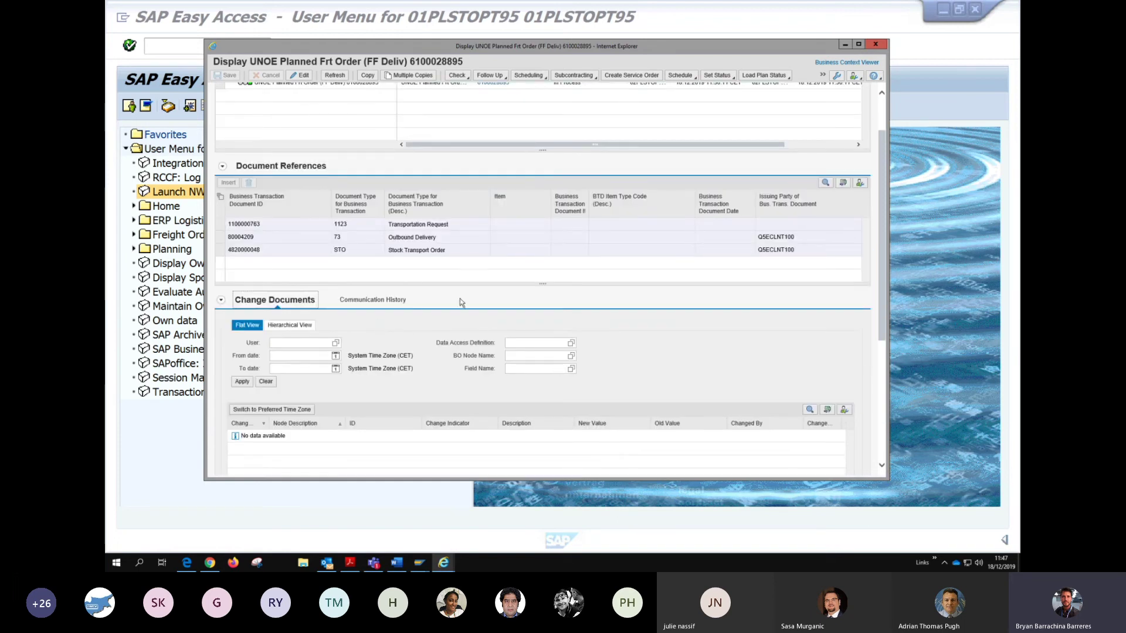
{"action": "scroll", "coordinate": [459, 302], "scroll_direction": "up", "scroll_amount": 1}
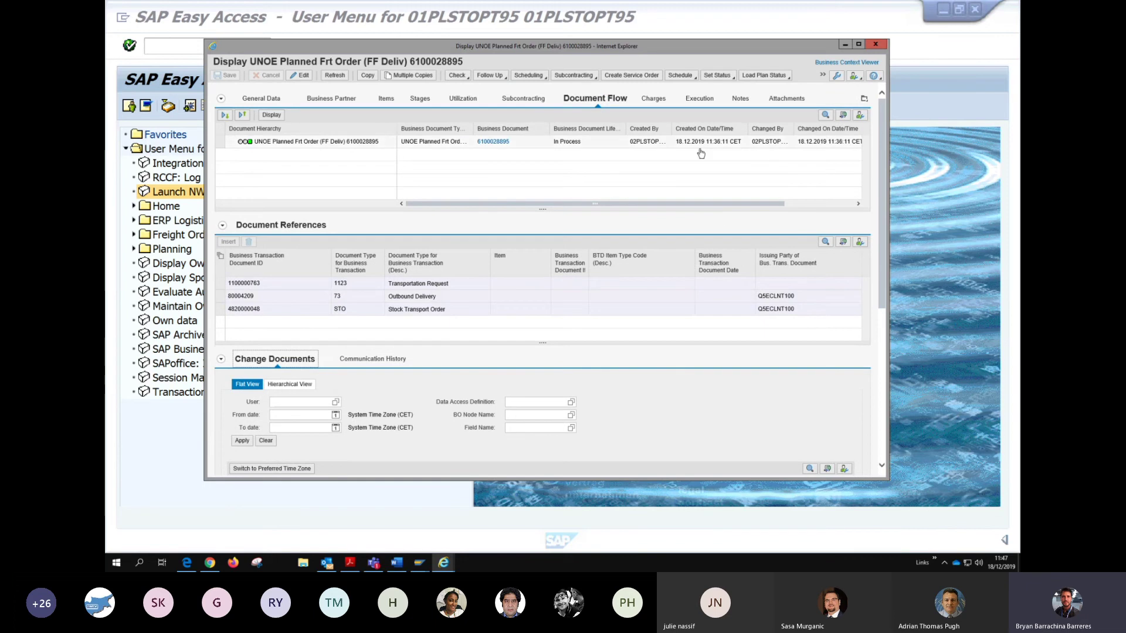
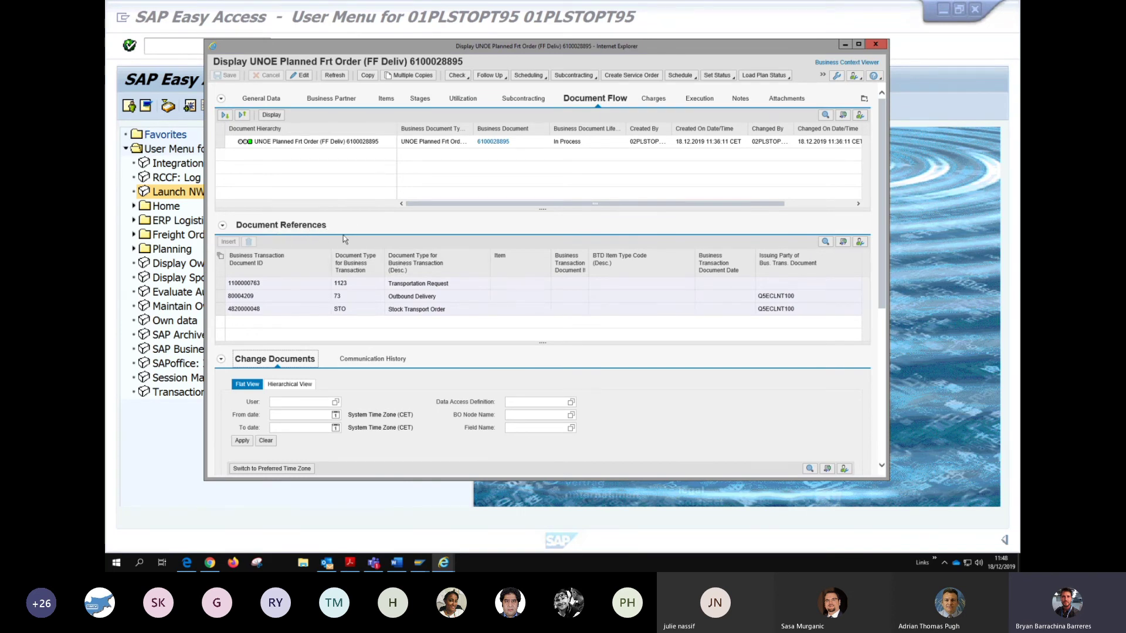
- Switch the freight order to edit mode, try inserting a document reference with the Transportation Request row selected, and cancel editing
{"action": "left_click", "coordinate": [302, 76]}
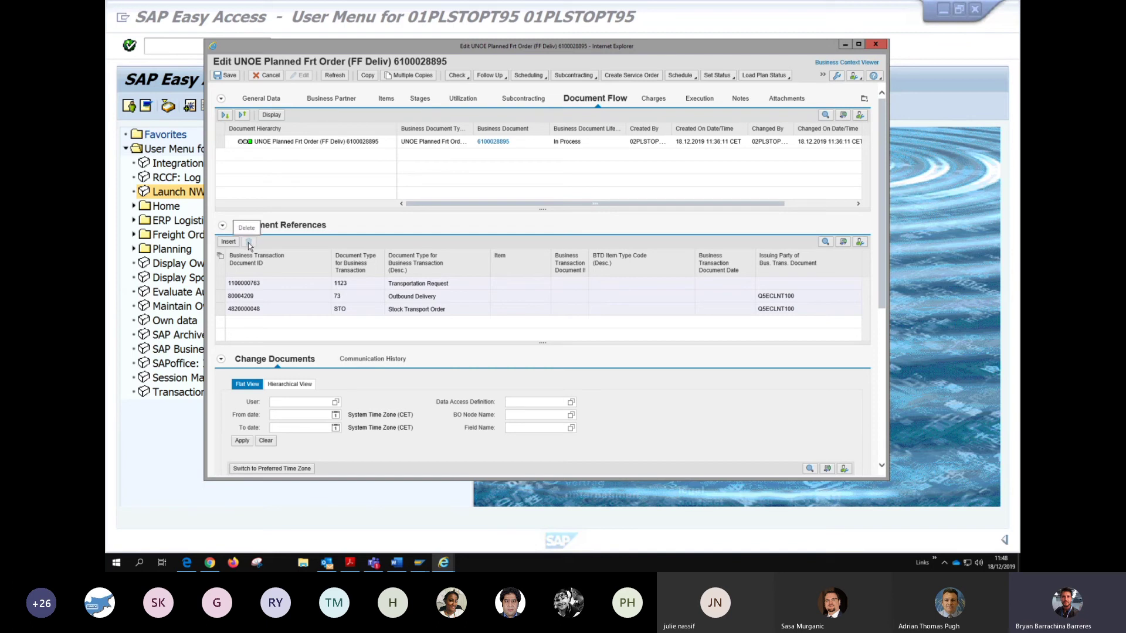
{"action": "left_click", "coordinate": [219, 285]}
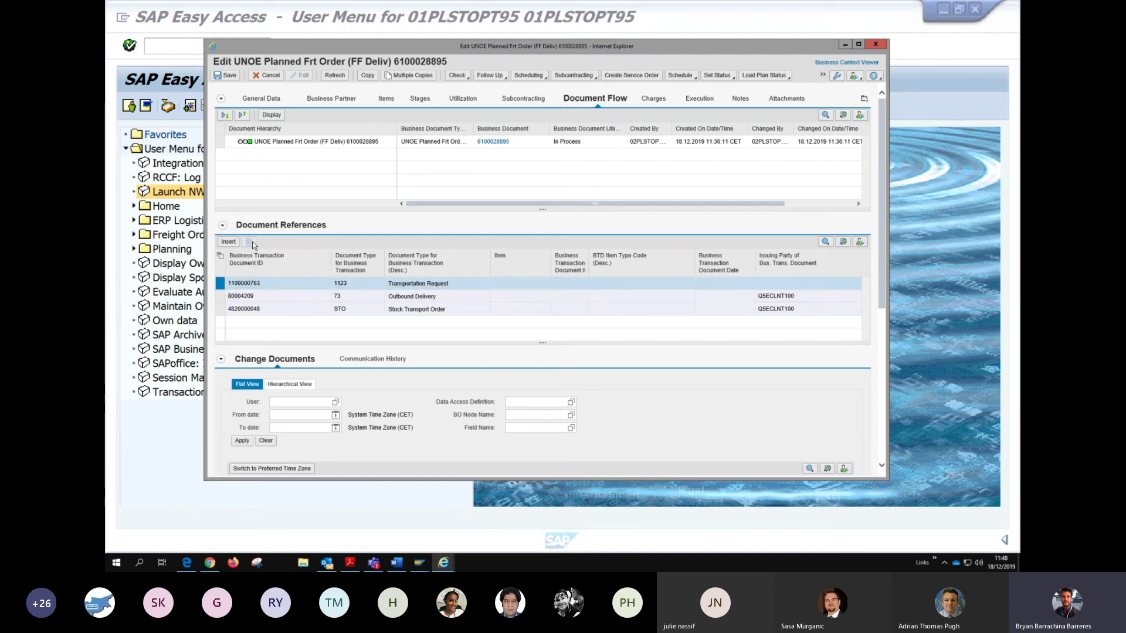
{"action": "left_click", "coordinate": [229, 242]}
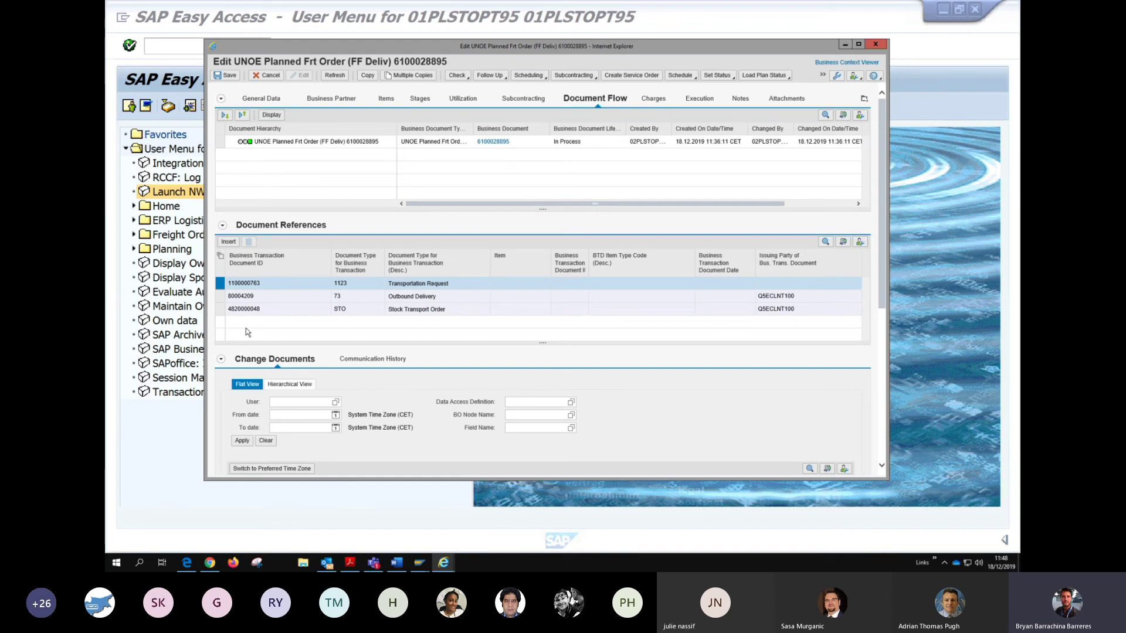
{"action": "left_click", "coordinate": [267, 75]}
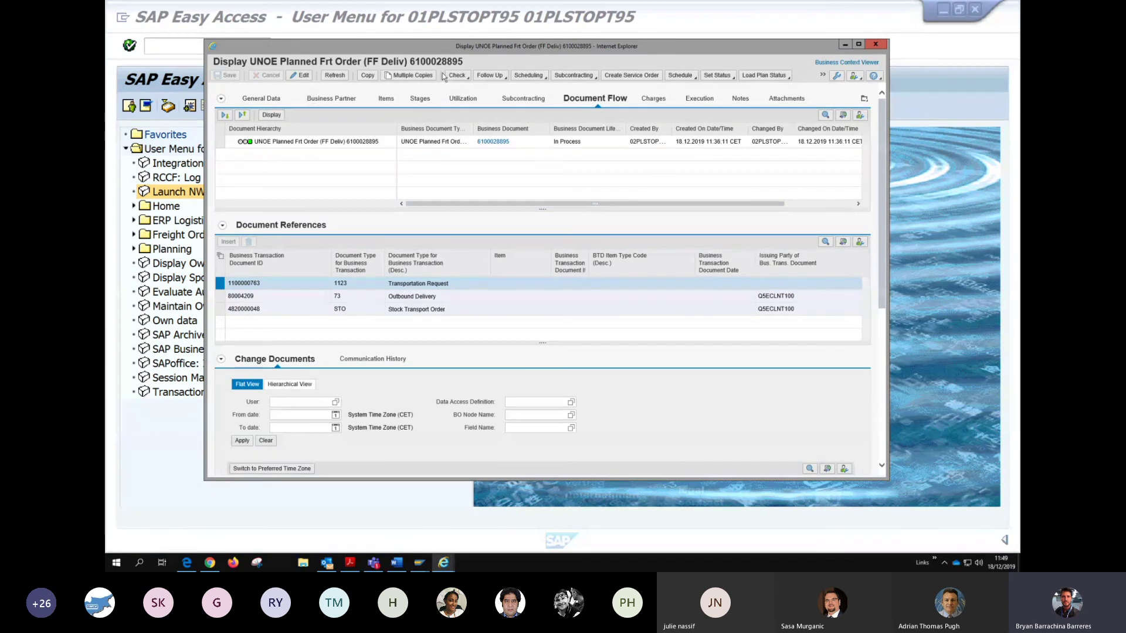
- Check the Mombasa to Dar es Salaam freight order's stages, close it, and return to the freight order overview
{"action": "left_click_drag", "start_coordinate": [411, 61], "coordinate": [468, 62]}
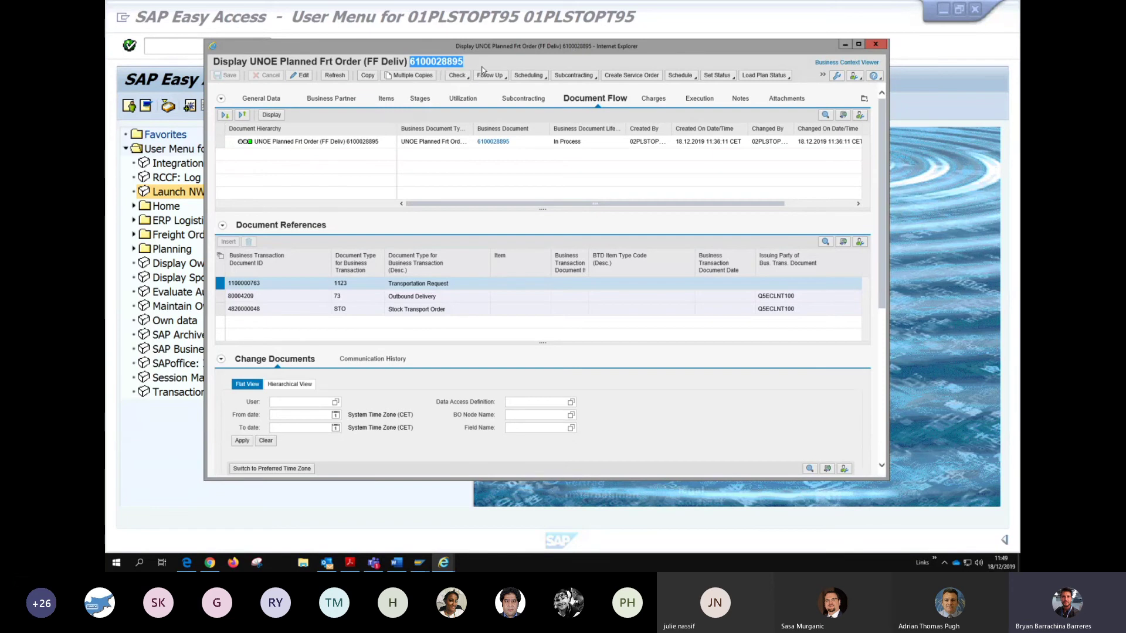
{"action": "left_click", "coordinate": [419, 100]}
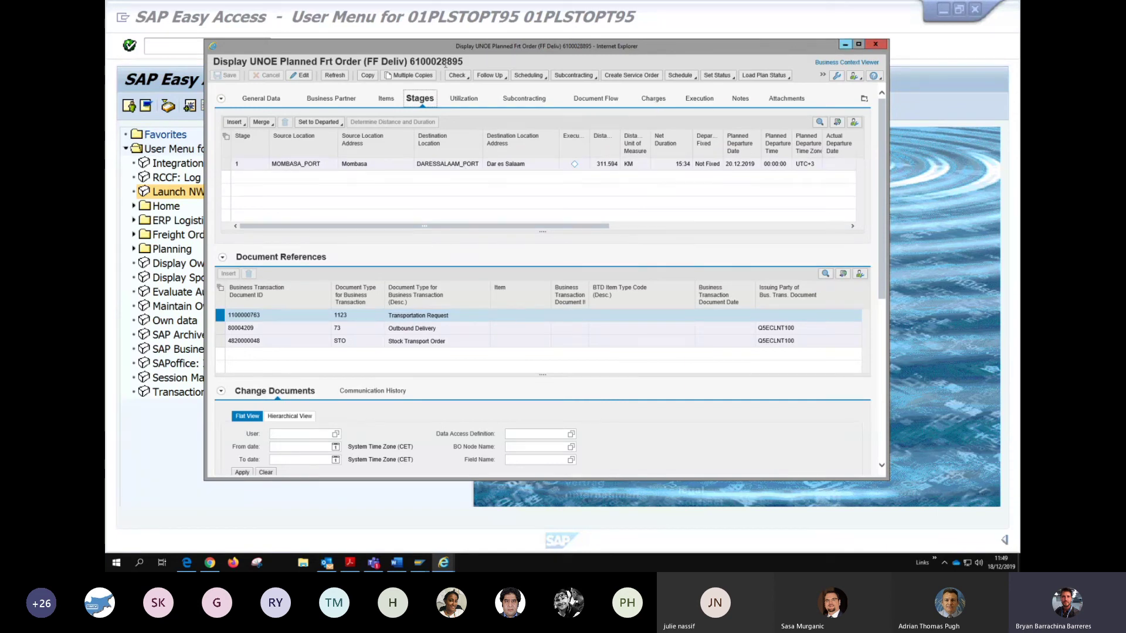
{"action": "left_click_drag", "start_coordinate": [447, 61], "coordinate": [482, 60]}
{"action": "left_click", "coordinate": [875, 46]}
{"action": "key", "text": "alt+Tab"}
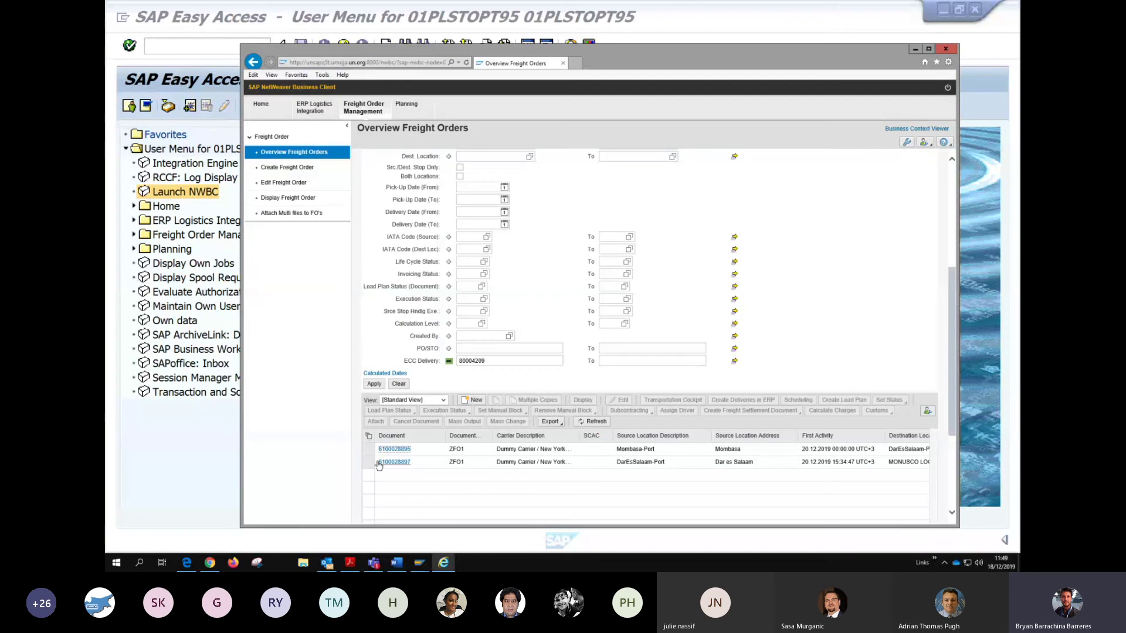
- Select the DarEsSalaam-Port freight order and move the destination location description column beside Source Location Description
{"action": "left_click", "coordinate": [367, 465]}
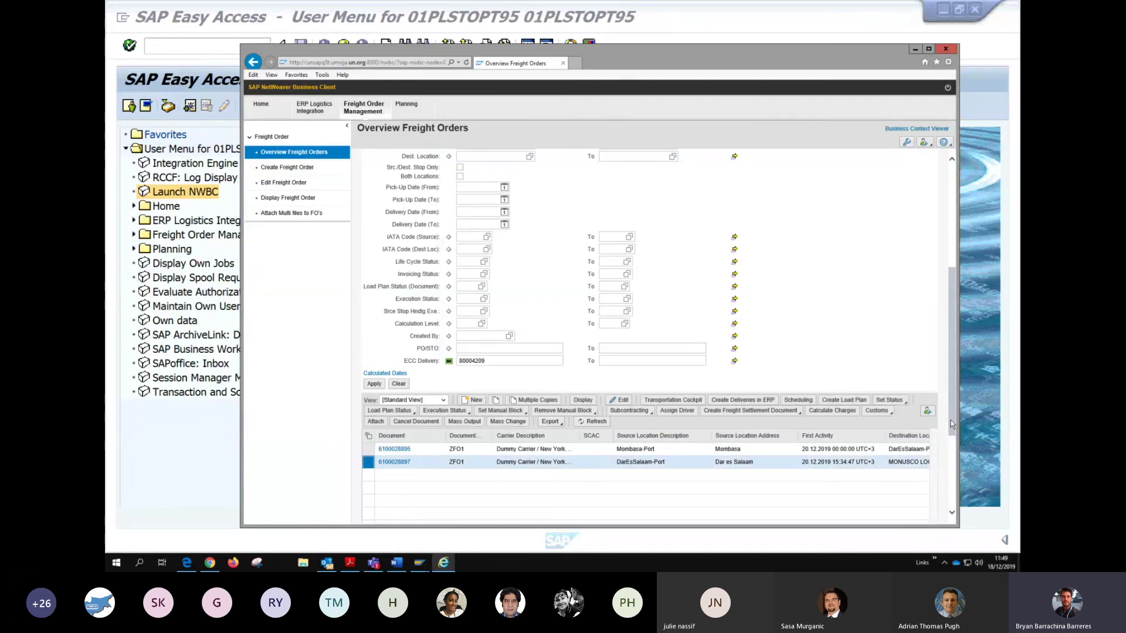
{"action": "scroll", "coordinate": [953, 424], "scroll_direction": "down", "scroll_amount": 3}
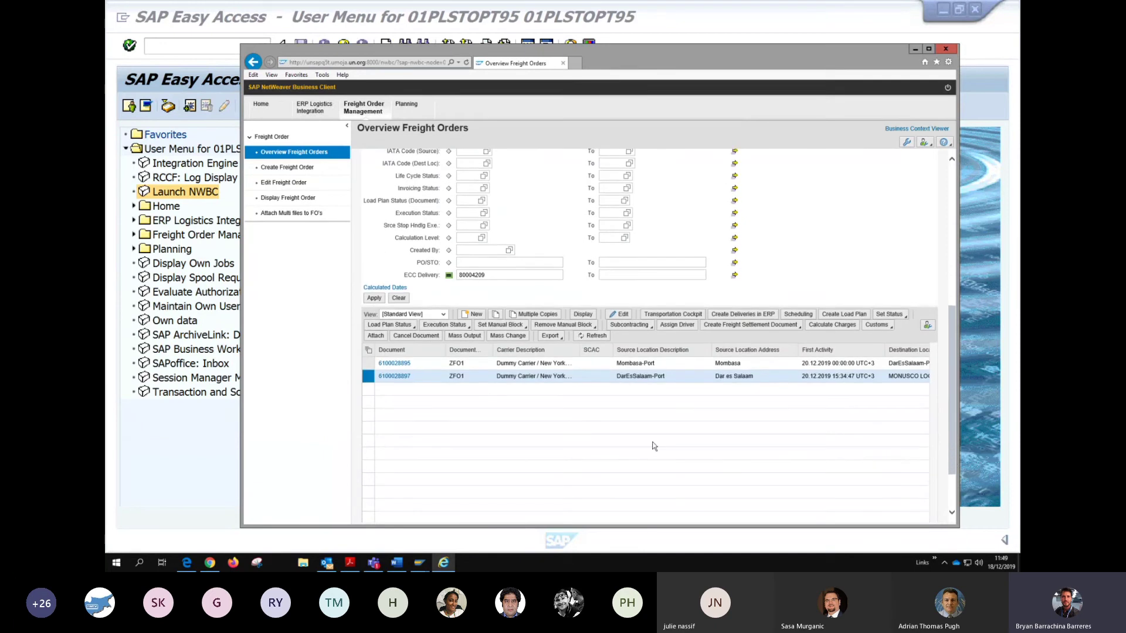
{"action": "scroll", "coordinate": [951, 460], "scroll_direction": "down", "scroll_amount": 1}
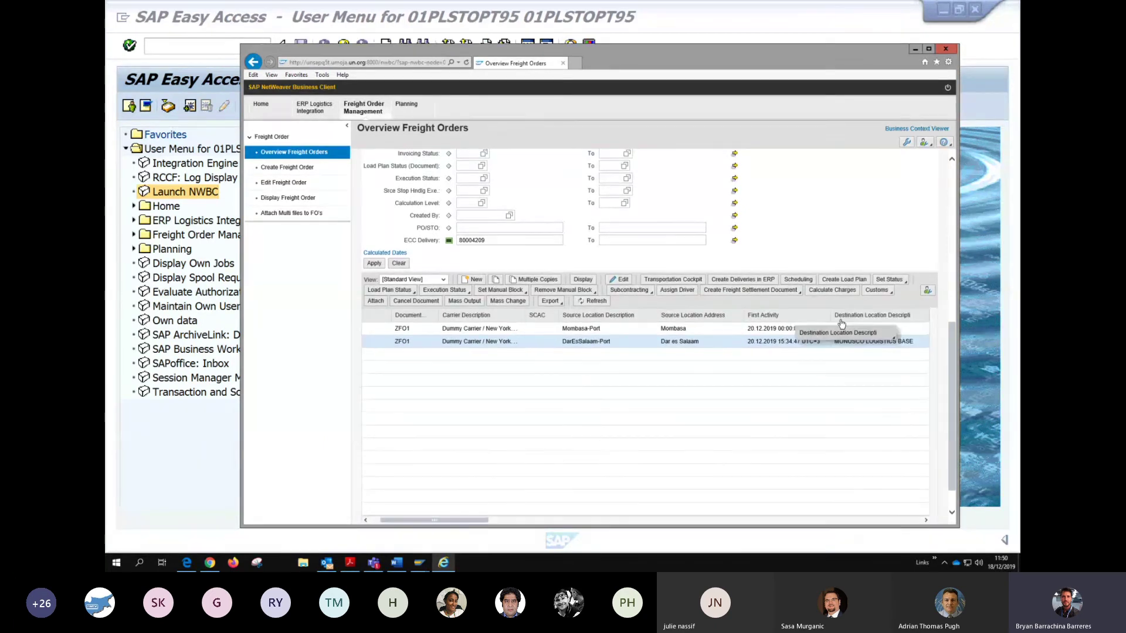
{"action": "left_click_drag", "start_coordinate": [858, 318], "coordinate": [671, 321]}
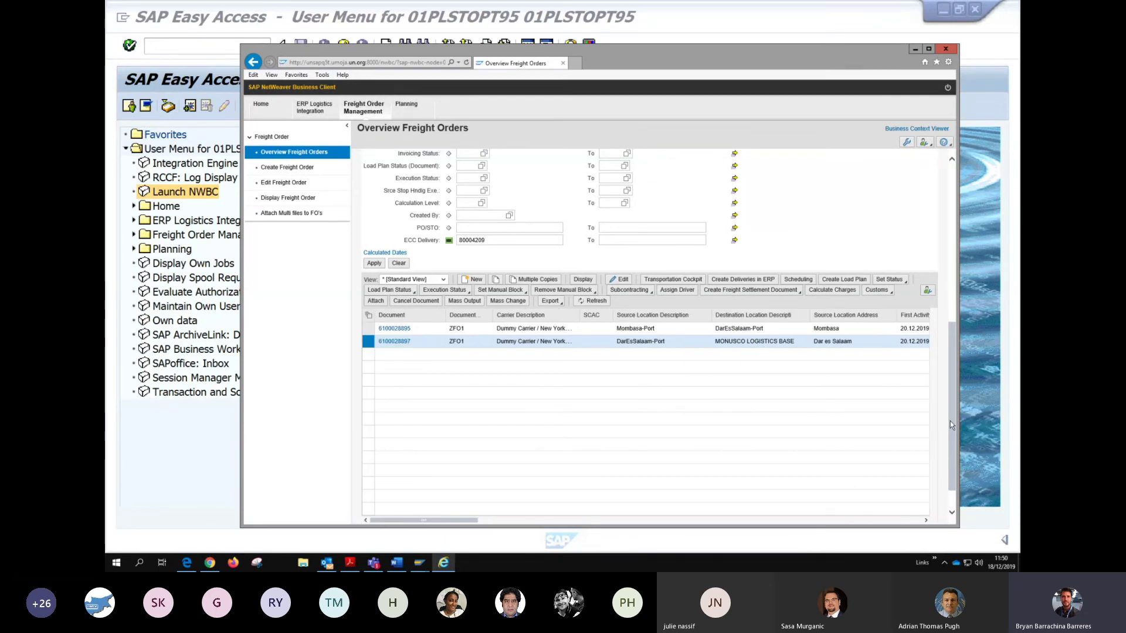
{"action": "left_click_drag", "start_coordinate": [950, 419], "coordinate": [951, 493]}
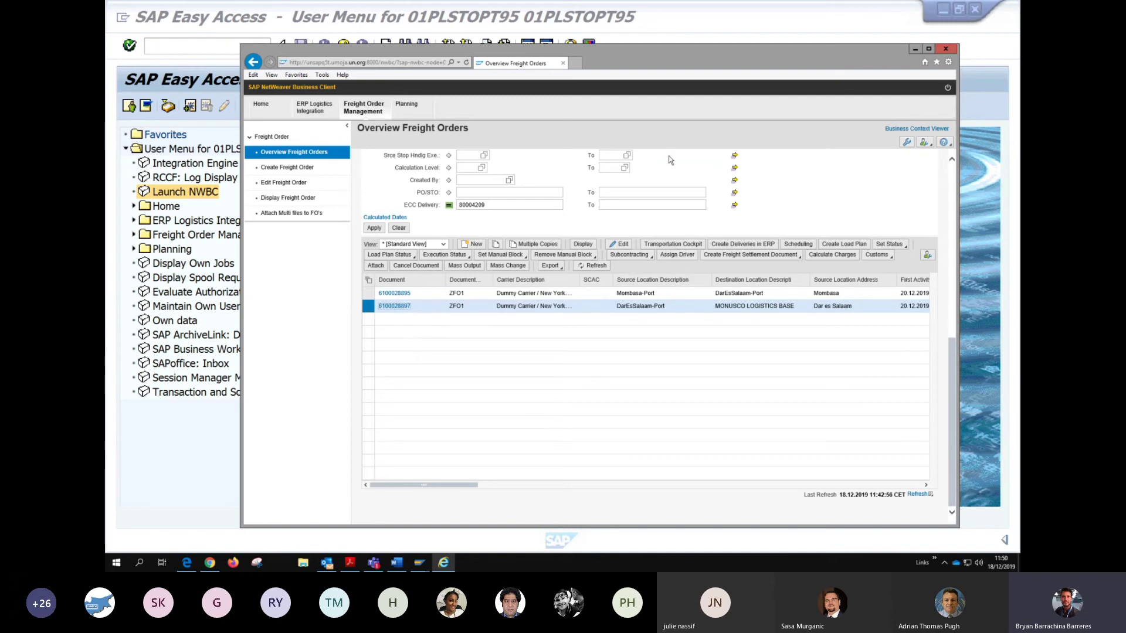
- Open the DarEsSalaam-Port freight order for editing, start Cancel Document, decline the cancellation, and close the order
{"action": "left_click", "coordinate": [395, 306]}
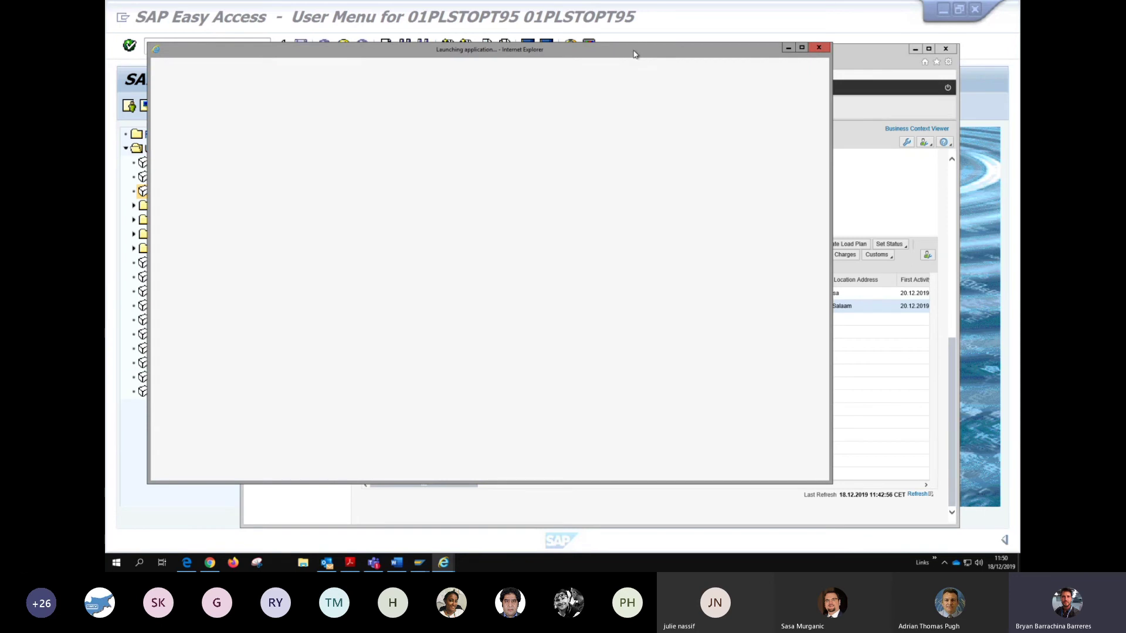
{"action": "left_click_drag", "start_coordinate": [951, 485], "coordinate": [976, 521]}
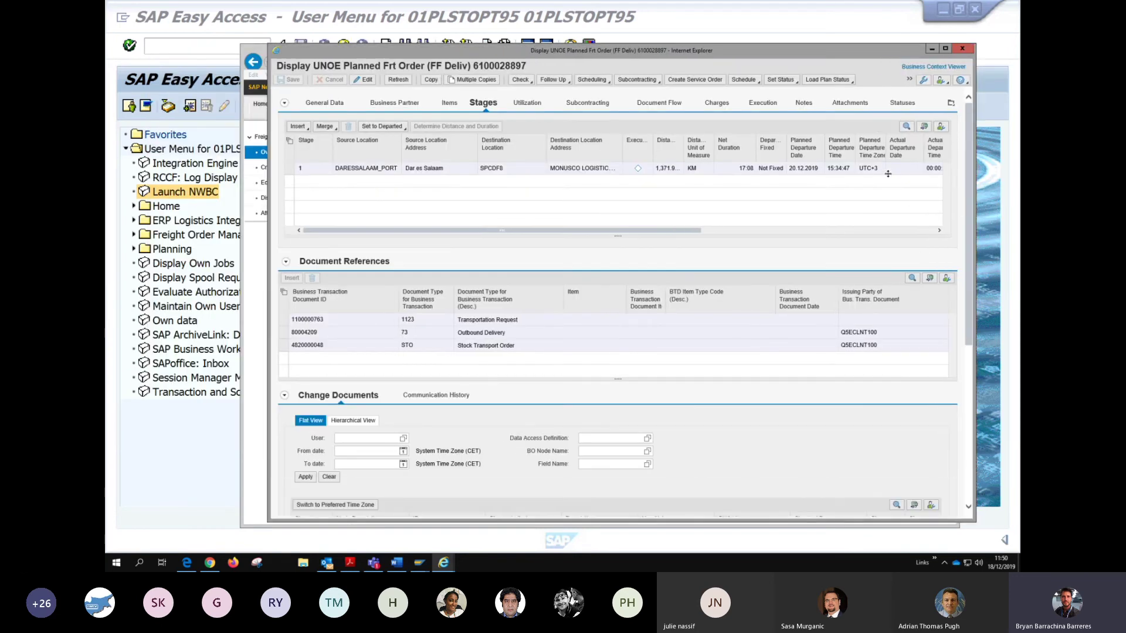
{"action": "left_click", "coordinate": [361, 81]}
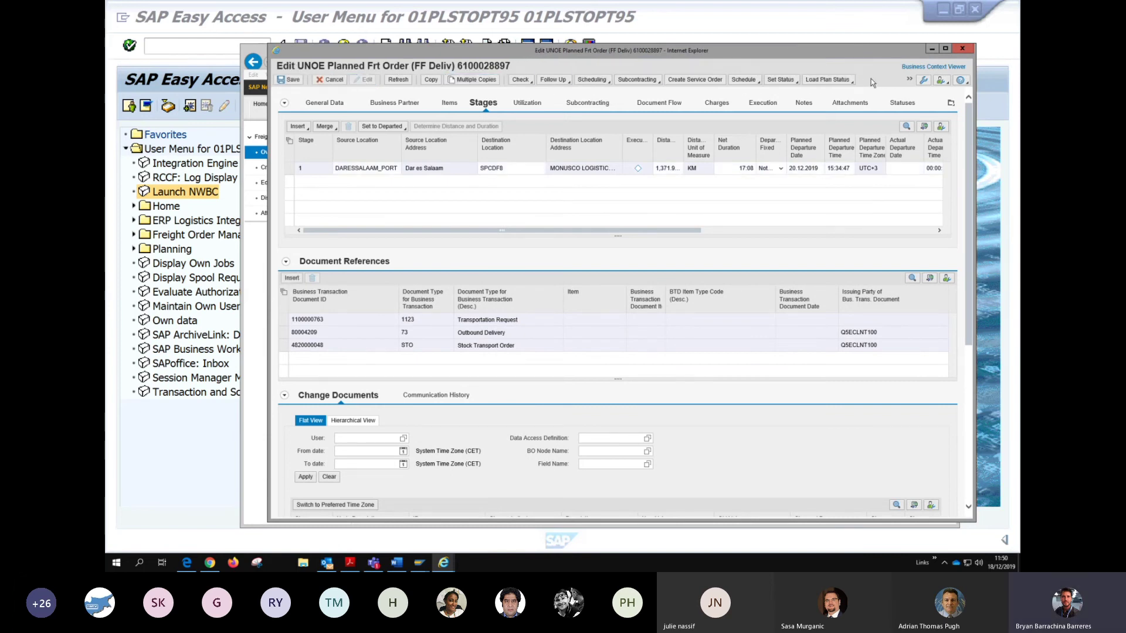
{"action": "left_click", "coordinate": [911, 81]}
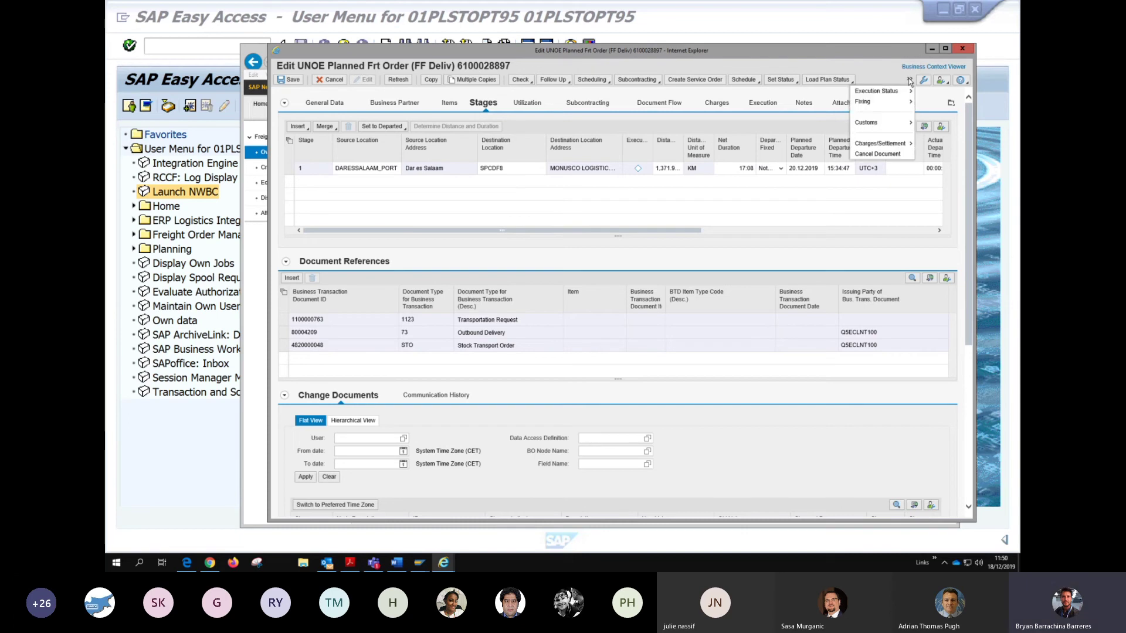
{"action": "left_click", "coordinate": [892, 154]}
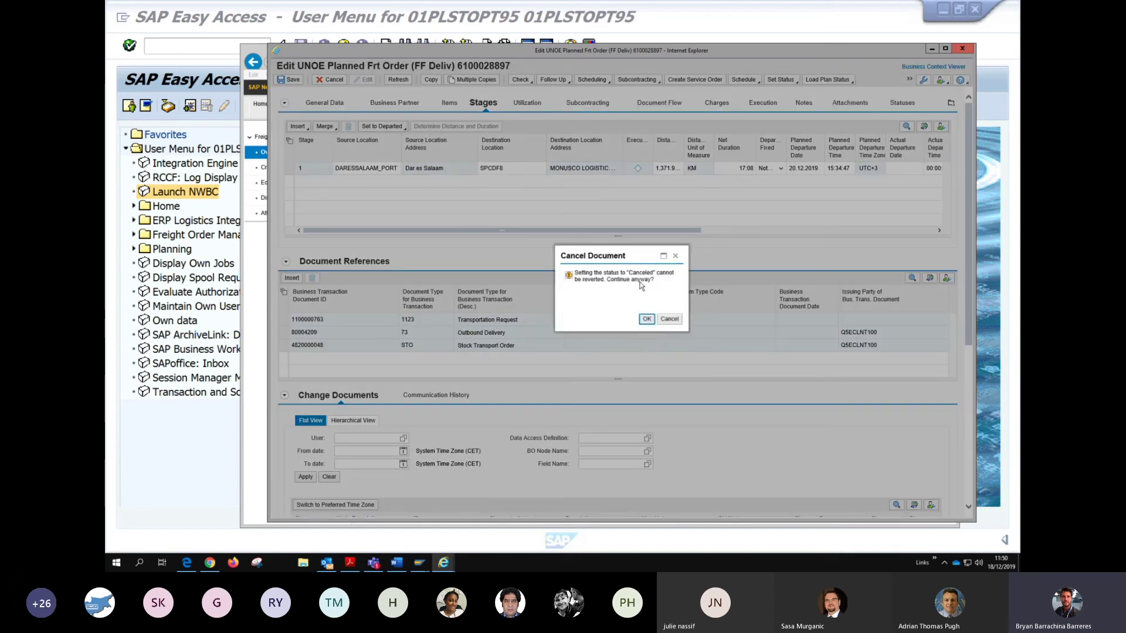
{"action": "left_click", "coordinate": [670, 319]}
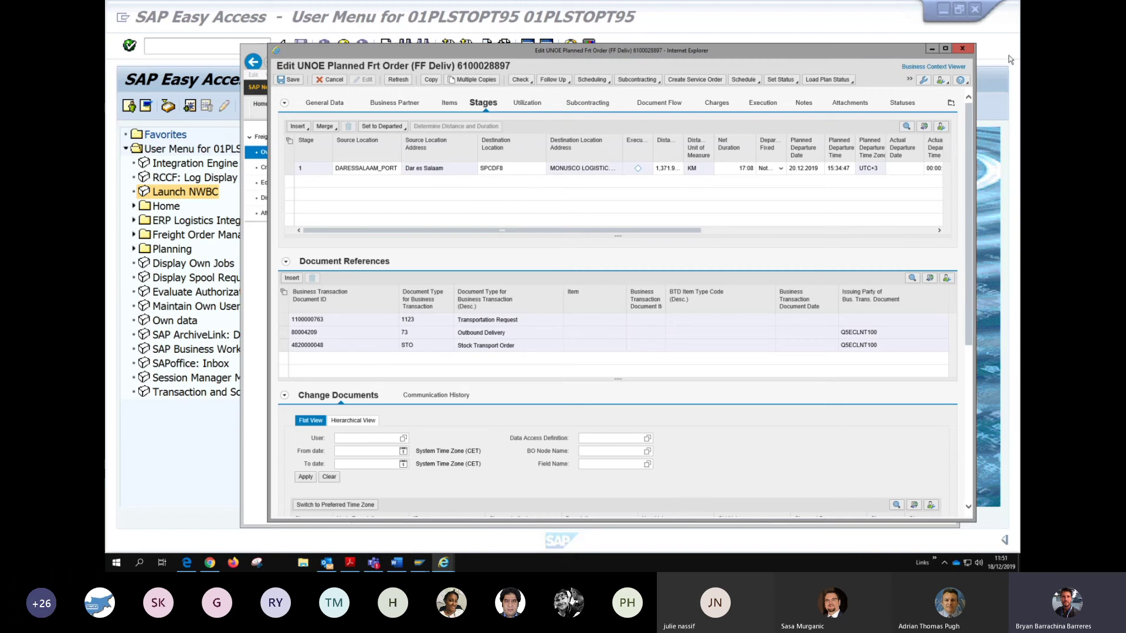
{"action": "left_click", "coordinate": [963, 49]}
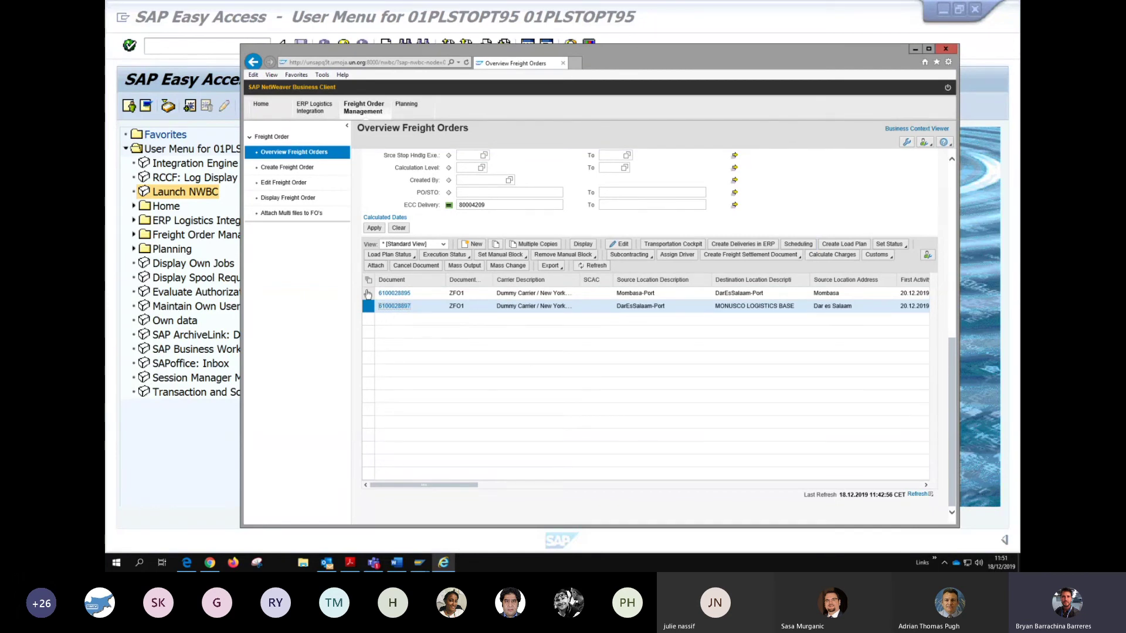
- Check the transport details of the STO outbound delivery in its display window and return to the freight order overview
{"action": "left_click", "coordinate": [367, 308]}
{"action": "key", "text": "alt+Tab"}
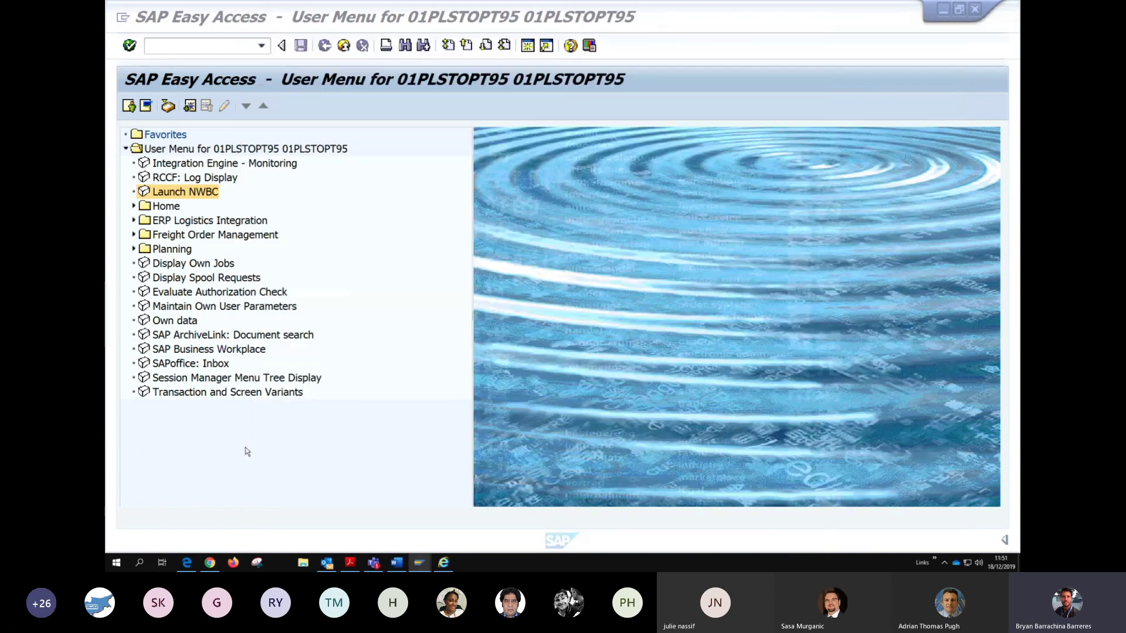
{"action": "key", "text": "alt+Tab"}
{"action": "key", "text": "Tab"}
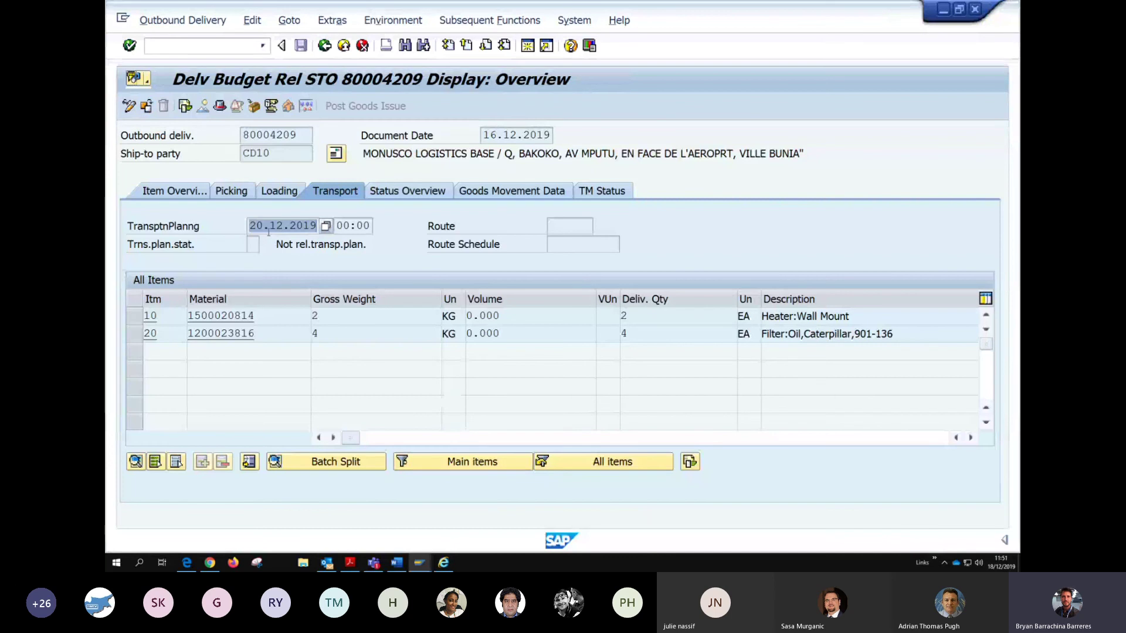
{"action": "key", "text": "alt+Tab"}
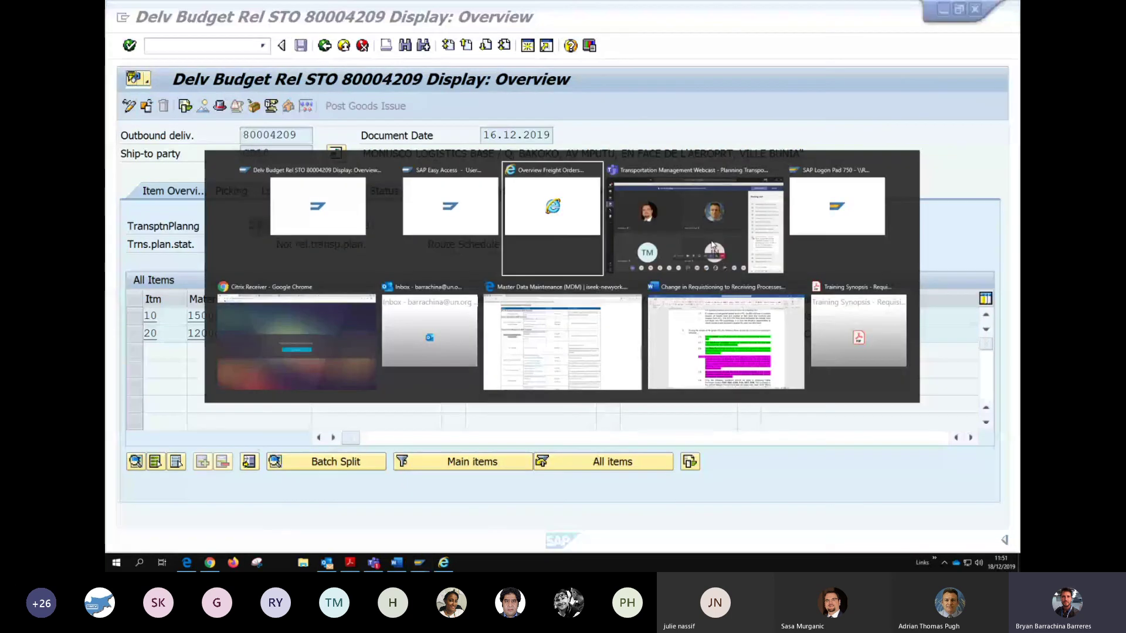
{"action": "left_click_drag", "start_coordinate": [664, 52], "coordinate": [627, 41]}
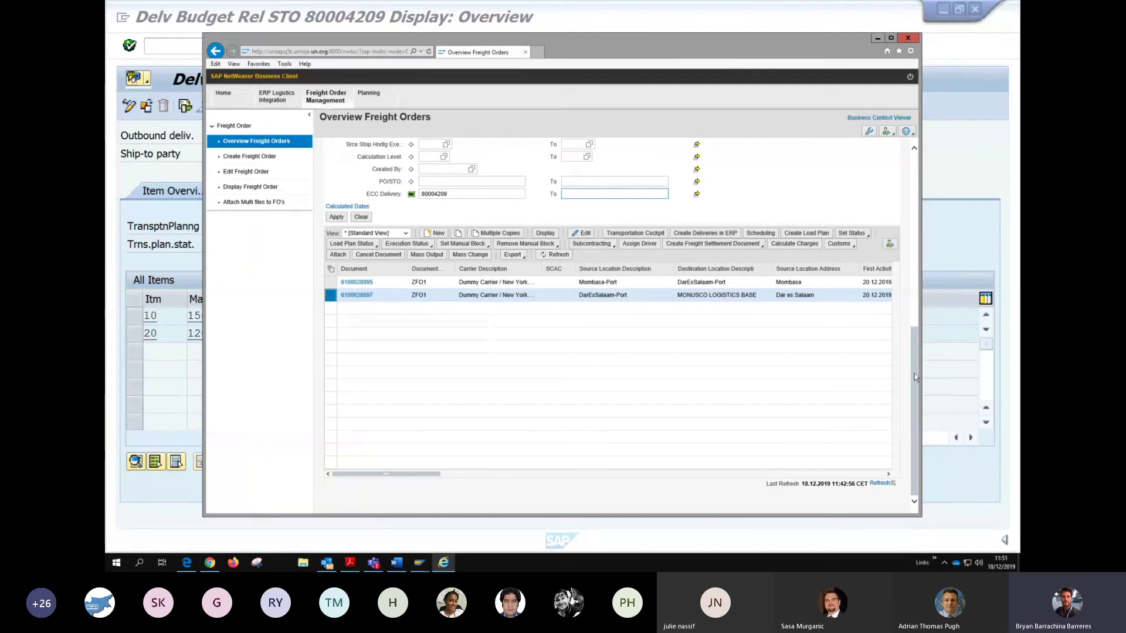
- Examine the freight order query criteria and the freight orders listed for the ECC delivery
{"action": "scroll", "coordinate": [913, 215], "scroll_direction": "up", "scroll_amount": 2}
{"action": "scroll", "coordinate": [914, 215], "scroll_direction": "up", "scroll_amount": 5}
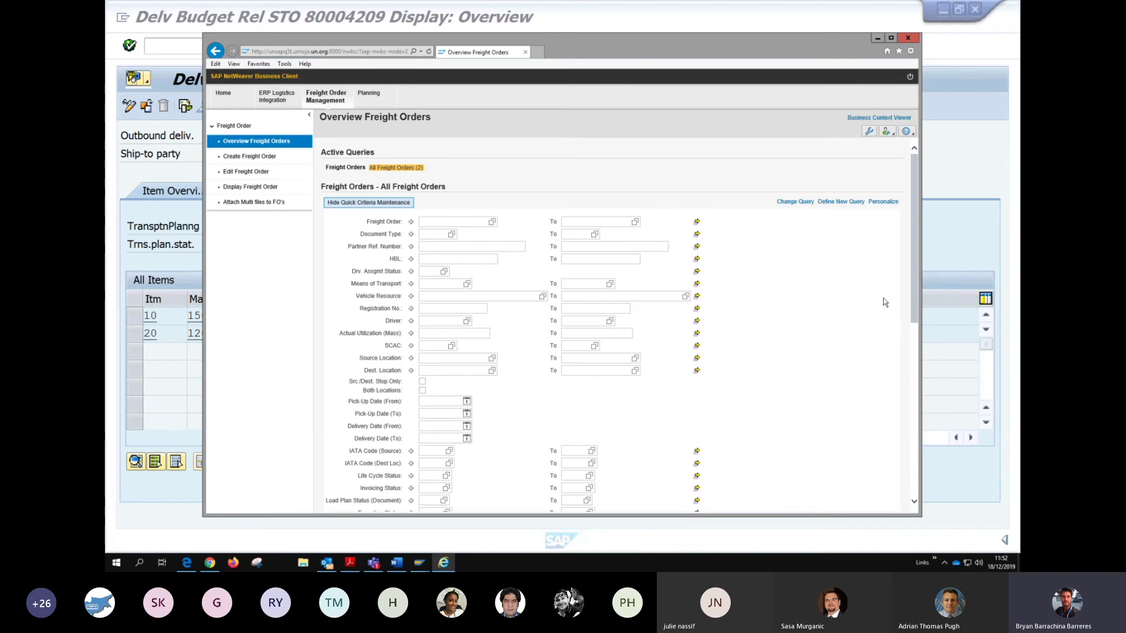
{"action": "left_click_drag", "start_coordinate": [913, 251], "coordinate": [914, 405]}
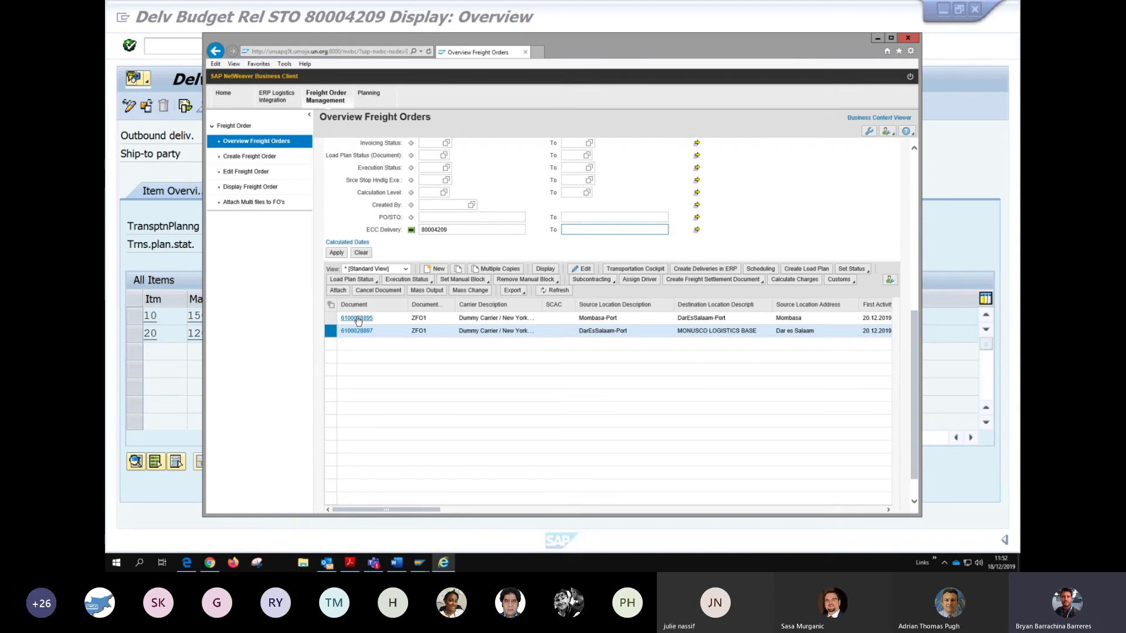
{"action": "left_click", "coordinate": [751, 191]}
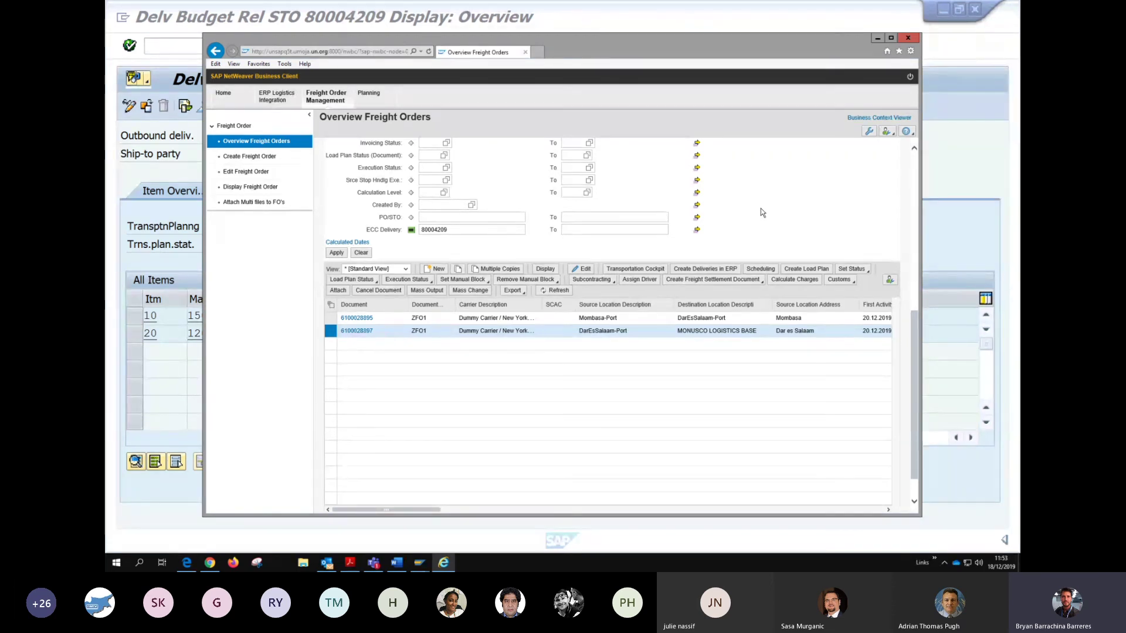
{"action": "scroll", "coordinate": [761, 208], "scroll_direction": "up", "scroll_amount": 5}
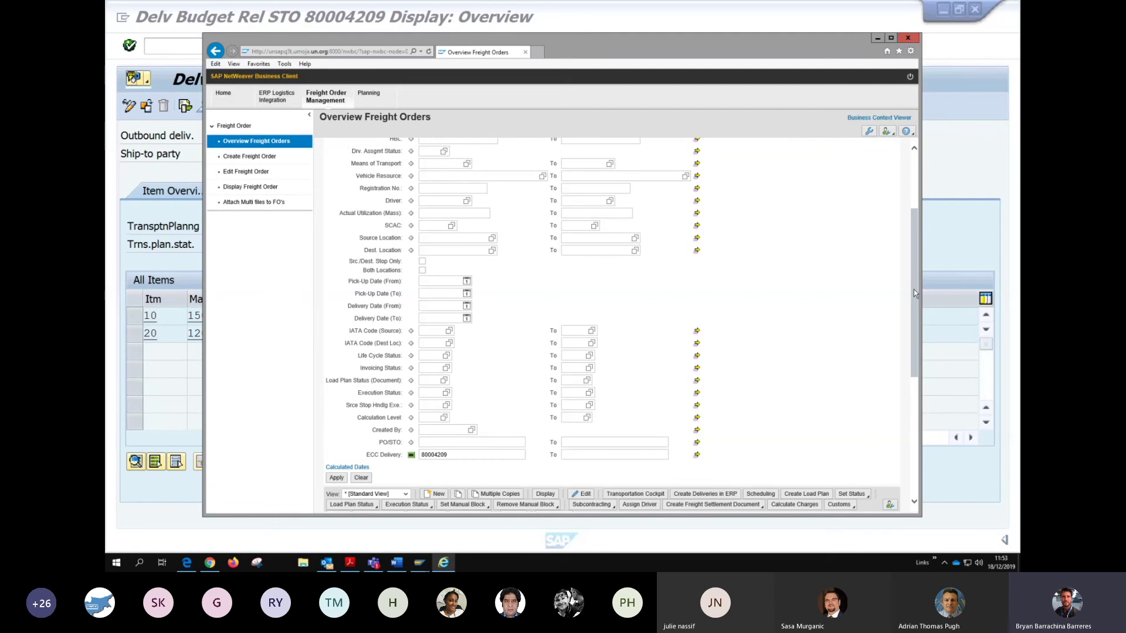
{"action": "left_click_drag", "start_coordinate": [914, 259], "coordinate": [913, 373]}
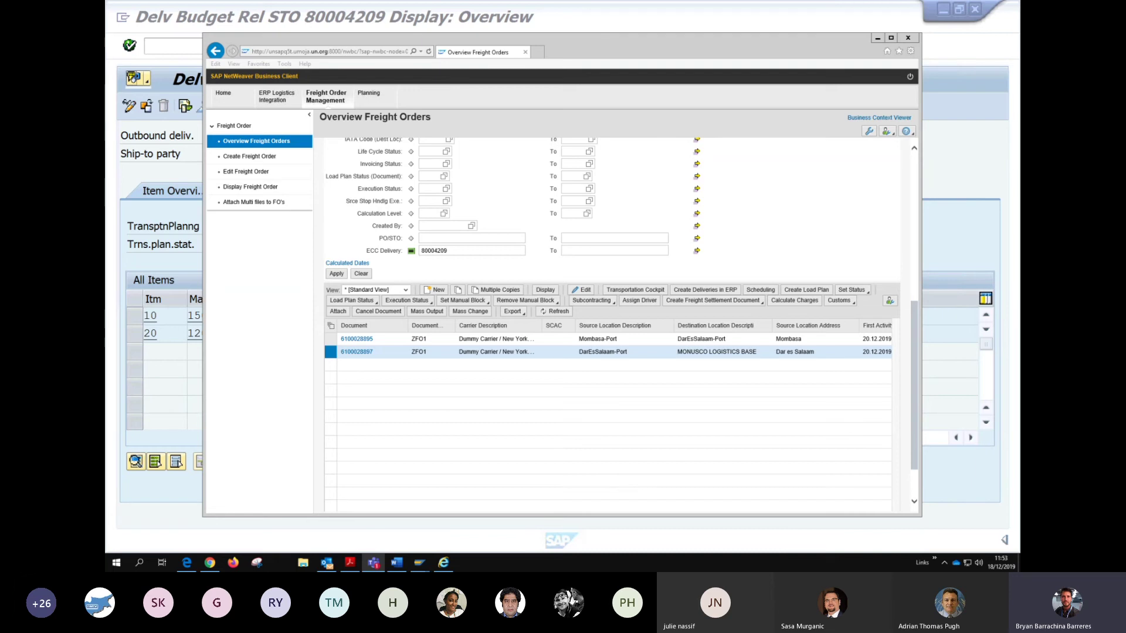
{"action": "left_click", "coordinate": [860, 199]}
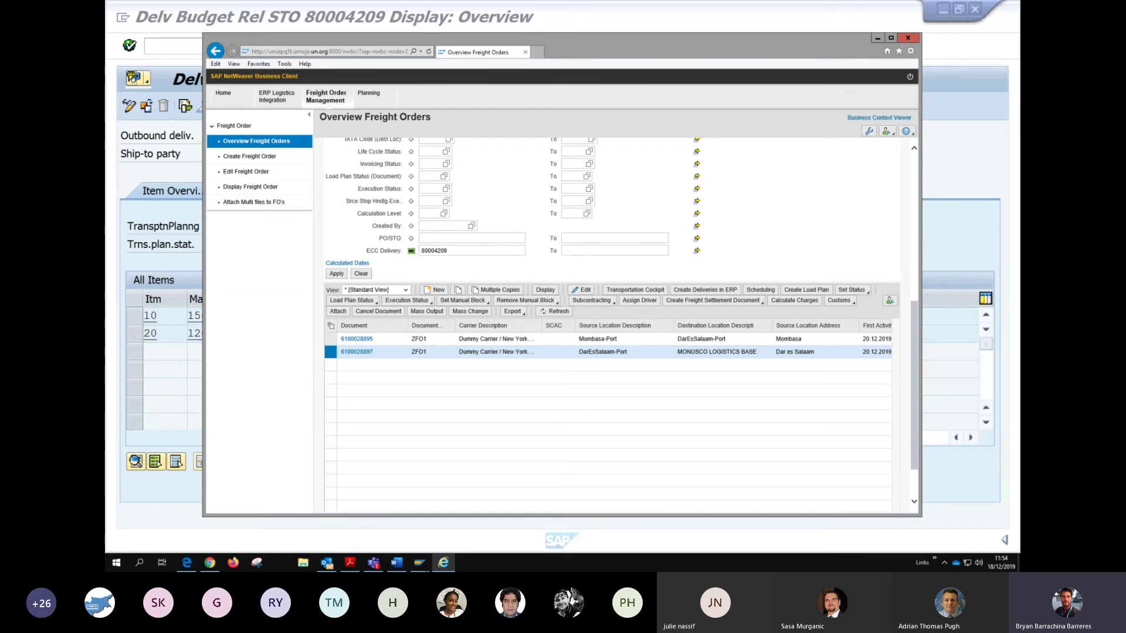
{"action": "key", "text": "alt+Tab"}
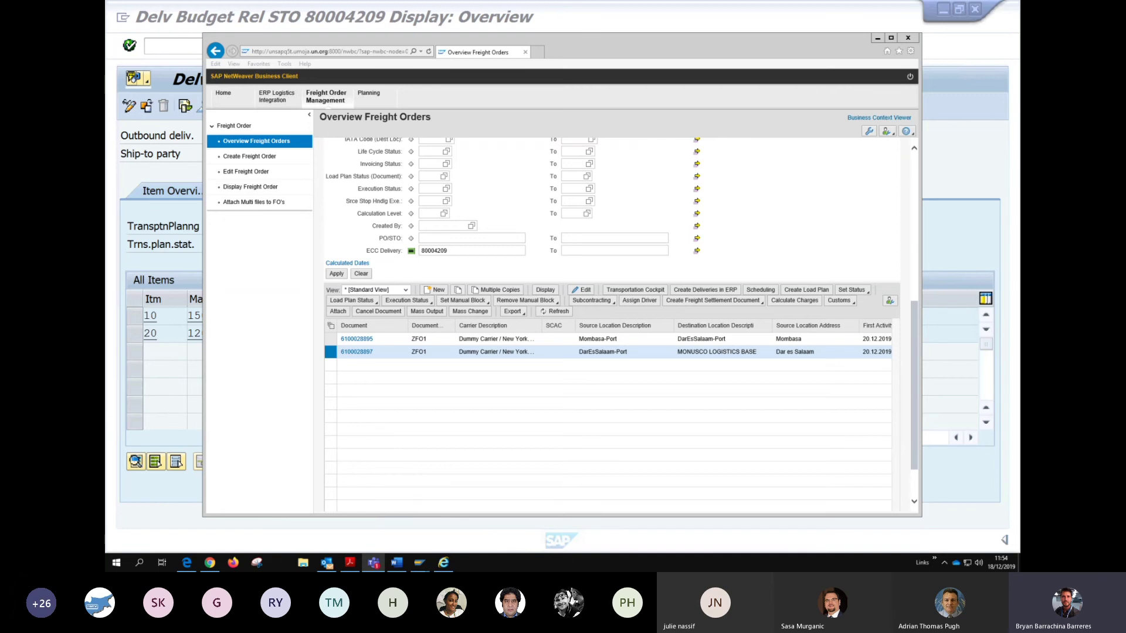
{"action": "left_click", "coordinate": [673, 47]}
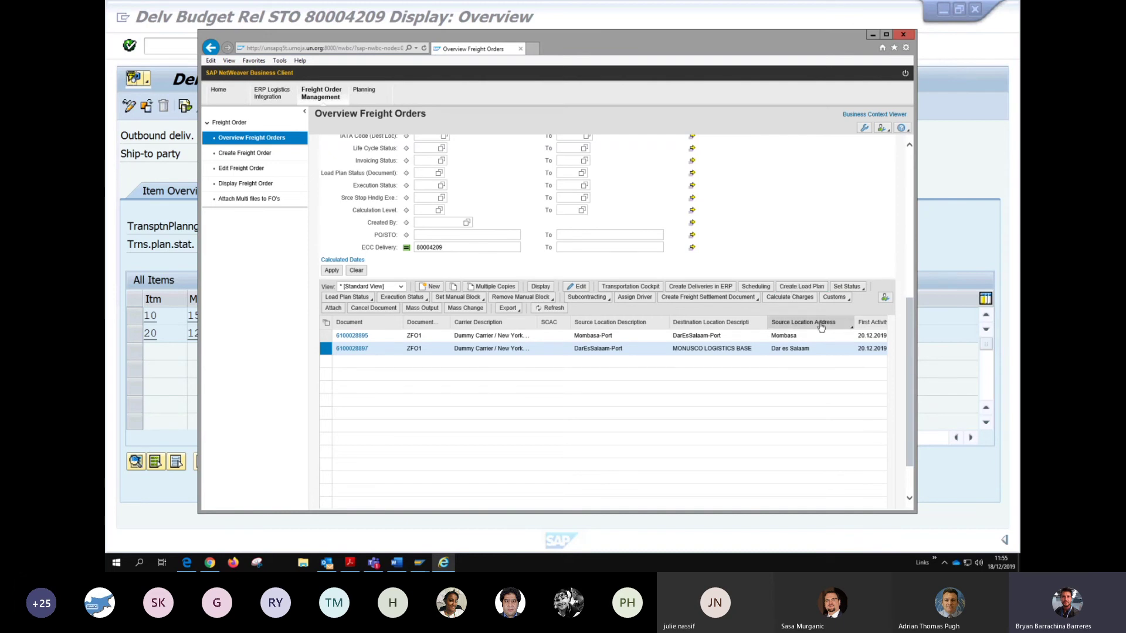
{"action": "left_click_drag", "start_coordinate": [799, 37], "coordinate": [836, 43]}
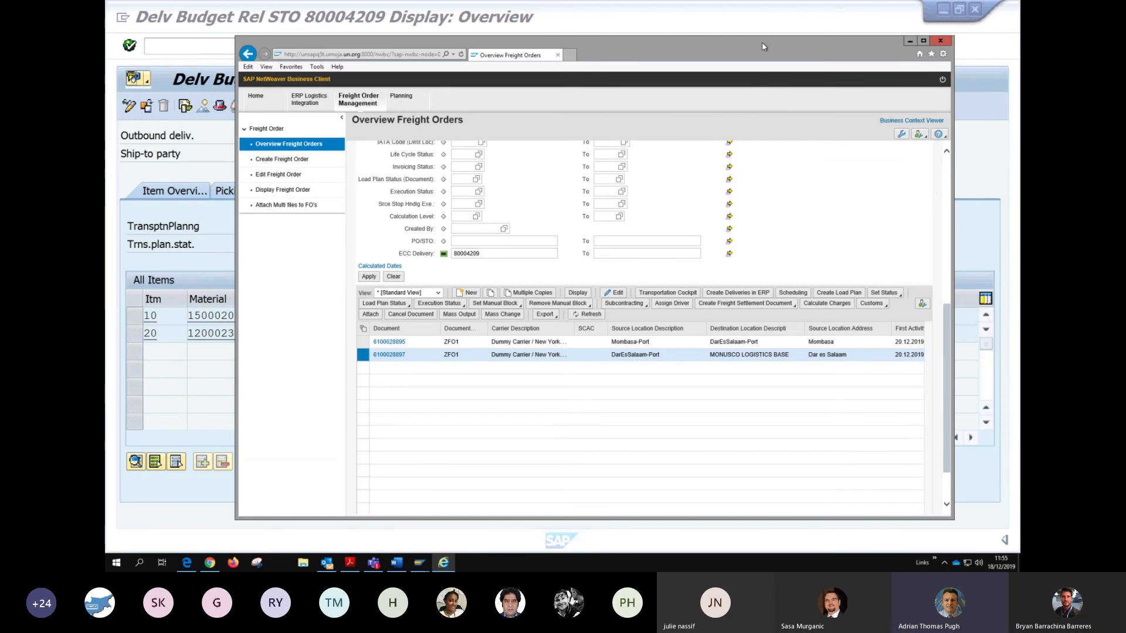
{"action": "left_click_drag", "start_coordinate": [762, 46], "coordinate": [713, 38]}
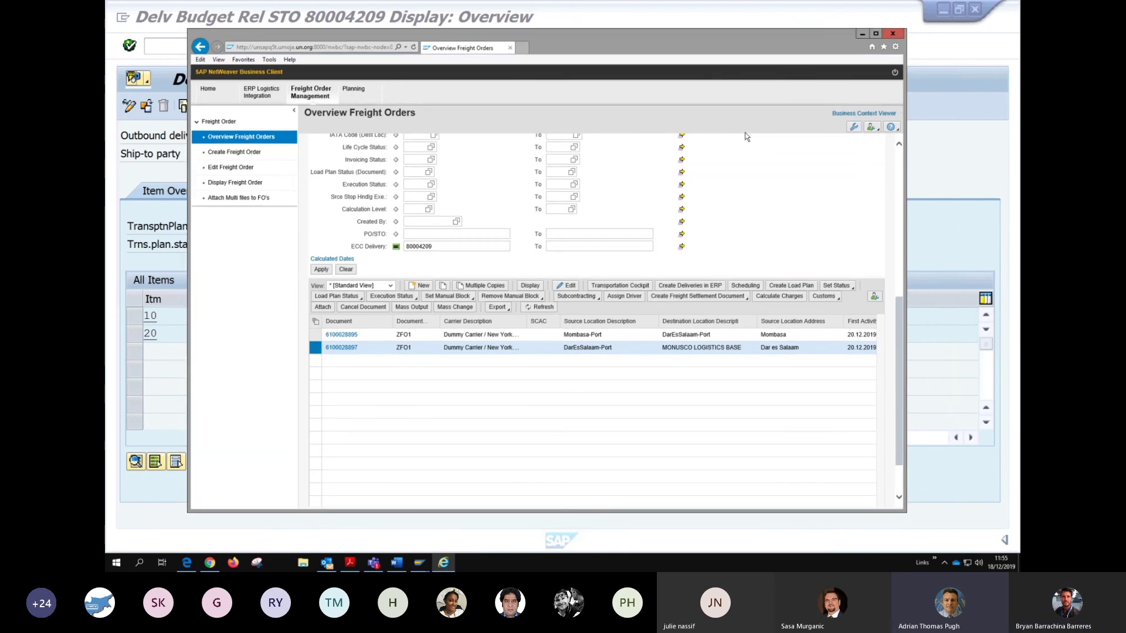
{"action": "left_click", "coordinate": [791, 286]}
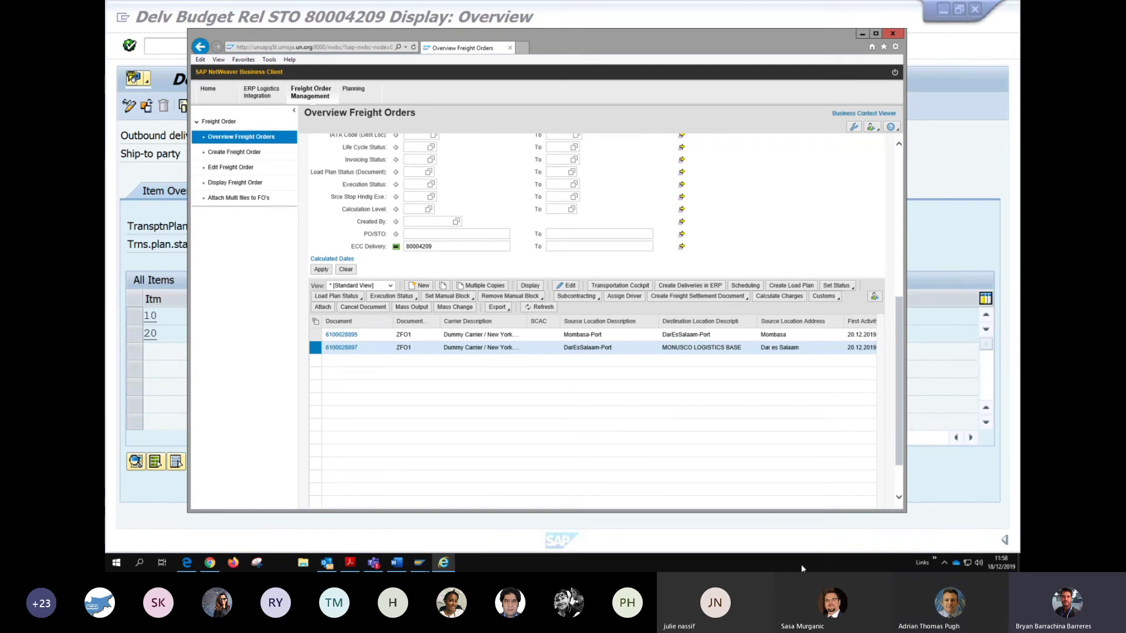
- Open the DarEsSalaam-Port to MONUSCO Logistics Base freight order for editing, cancel the document with confirmation, and close its window
{"action": "left_click", "coordinate": [341, 348]}
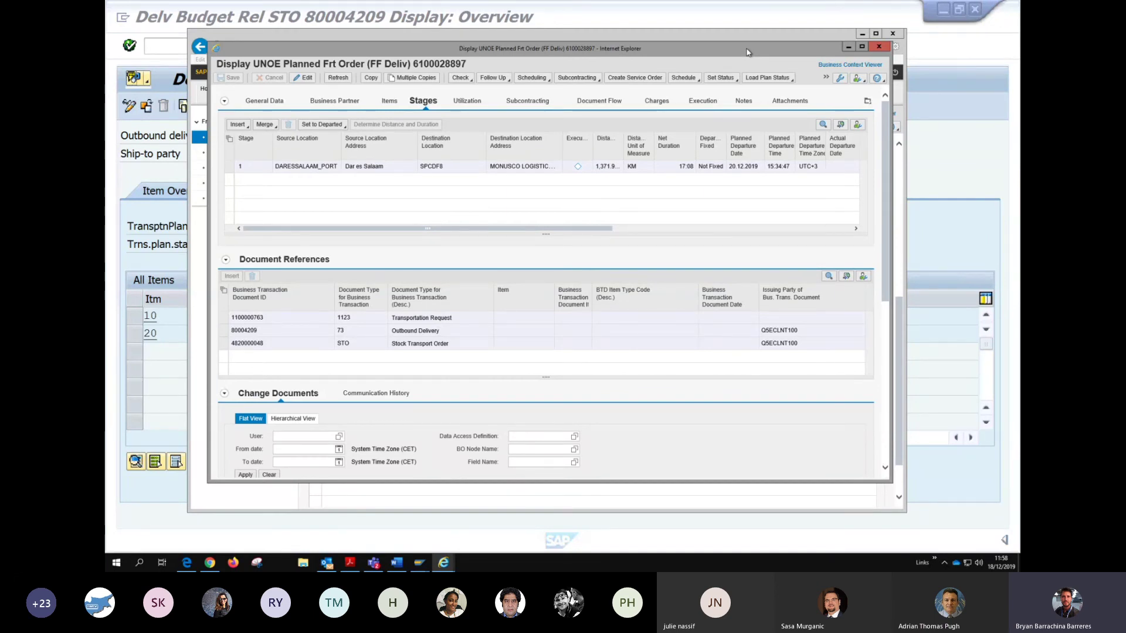
{"action": "left_click", "coordinate": [304, 80]}
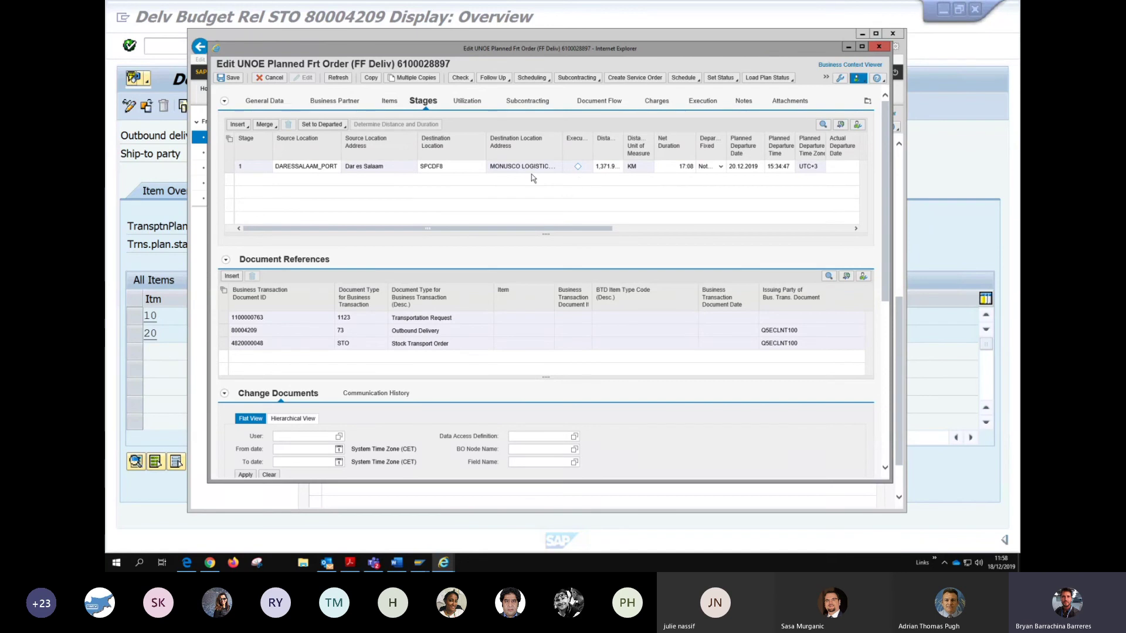
{"action": "left_click", "coordinate": [826, 79]}
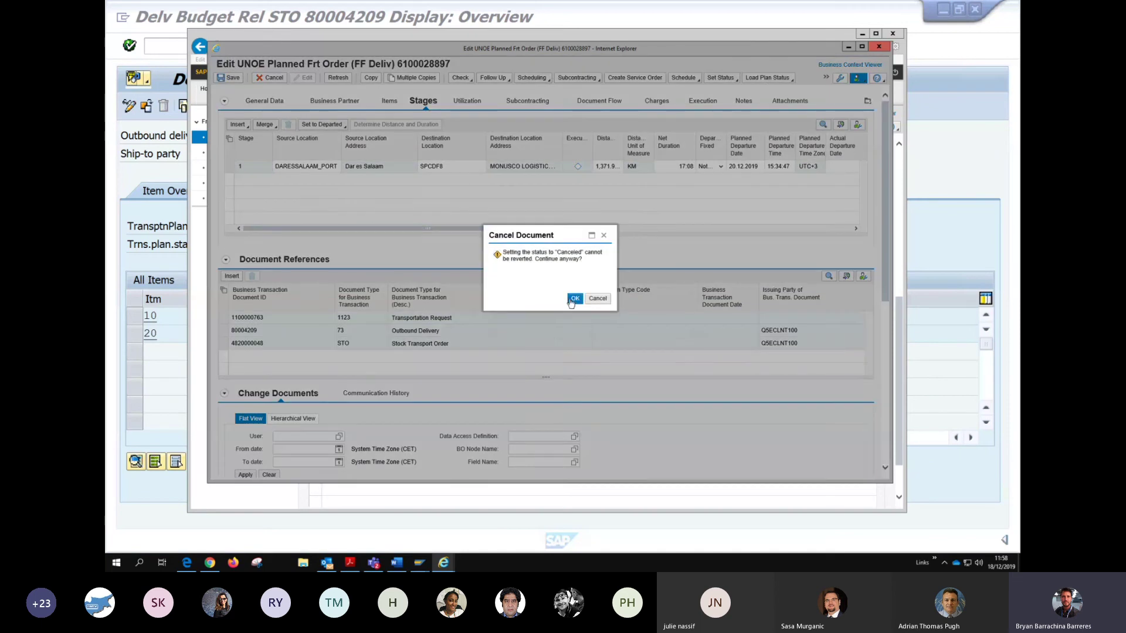
{"action": "left_click", "coordinate": [575, 299]}
{"action": "left_click", "coordinate": [805, 84]}
{"action": "left_click", "coordinate": [878, 49]}
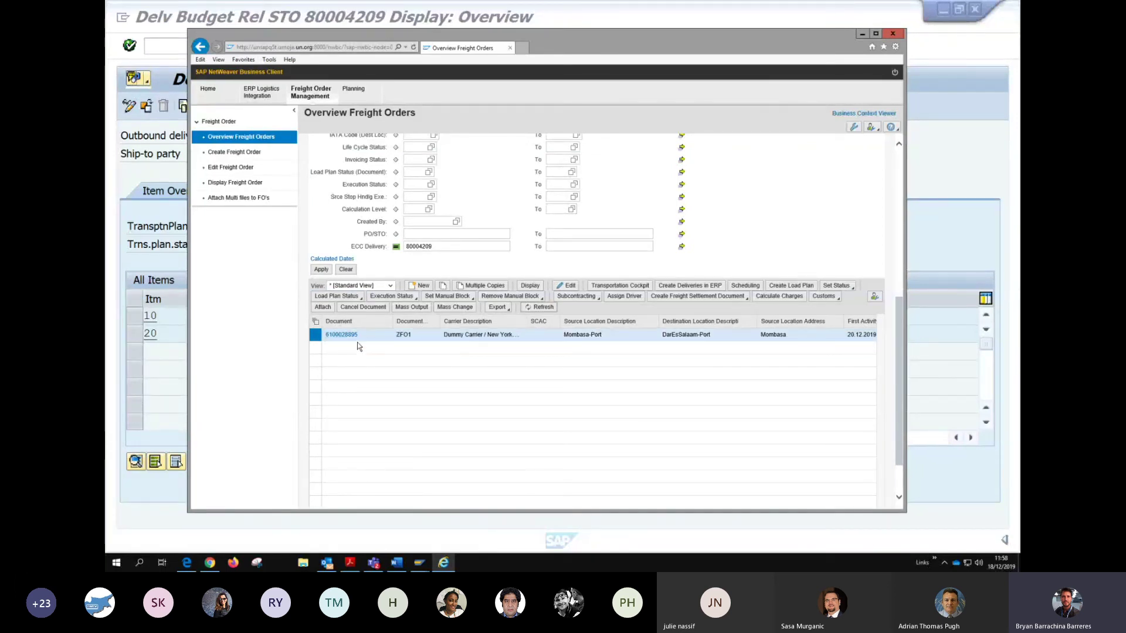
- Open the Mombasa-Port to DarEsSalaam-Port freight order for editing, cancel the document with confirmation, close it, and refresh the freight order list
{"action": "left_click", "coordinate": [335, 335]}
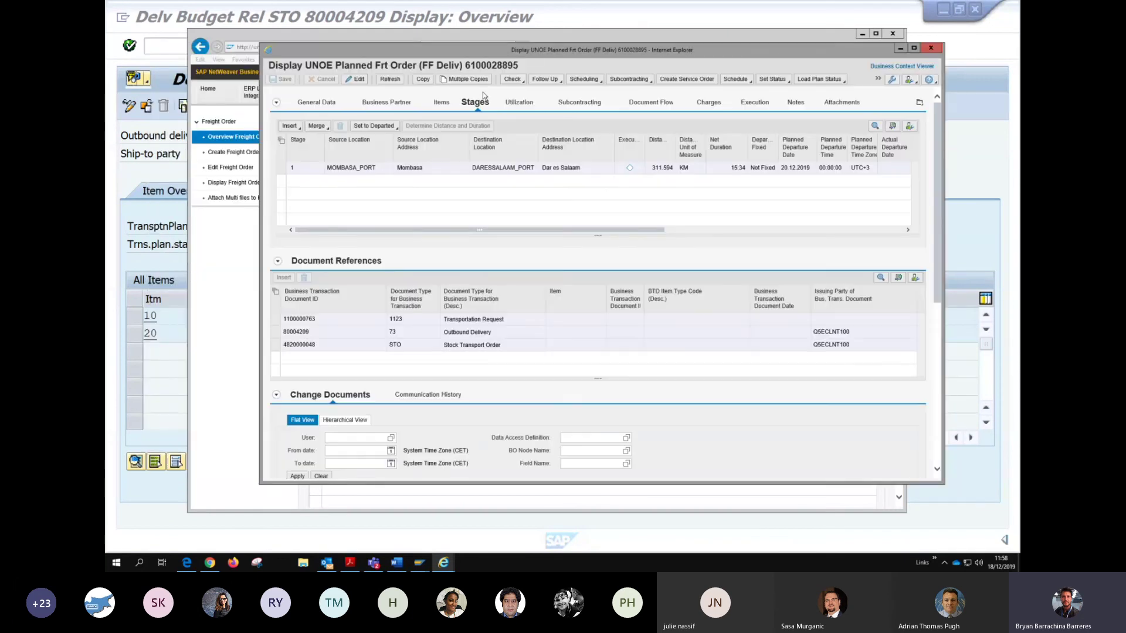
{"action": "left_click", "coordinate": [355, 80]}
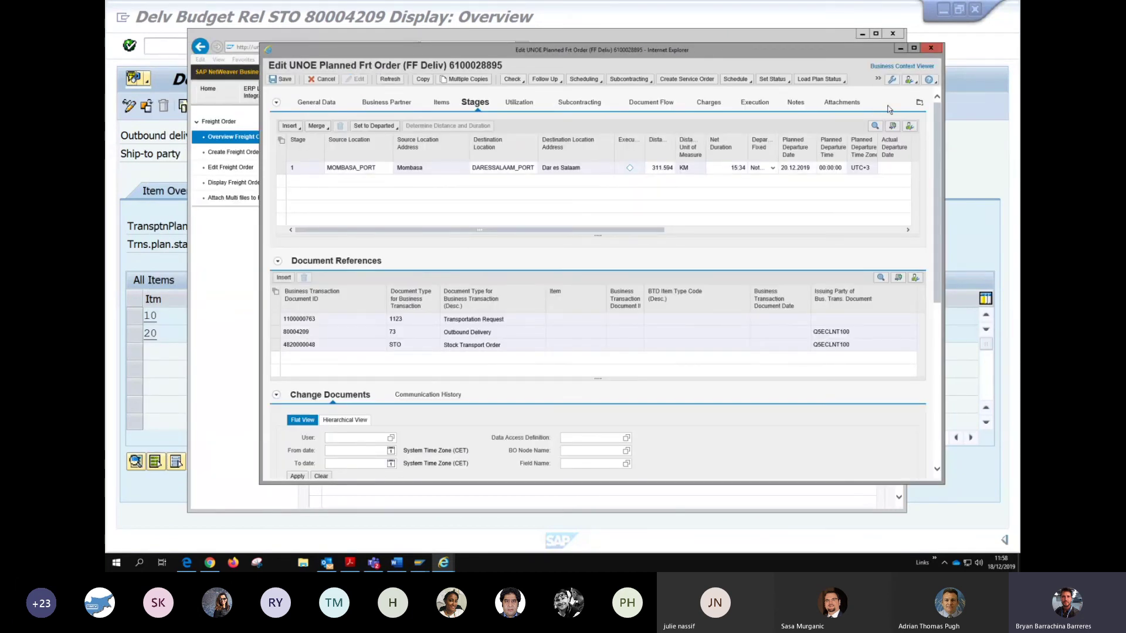
{"action": "left_click", "coordinate": [879, 80]}
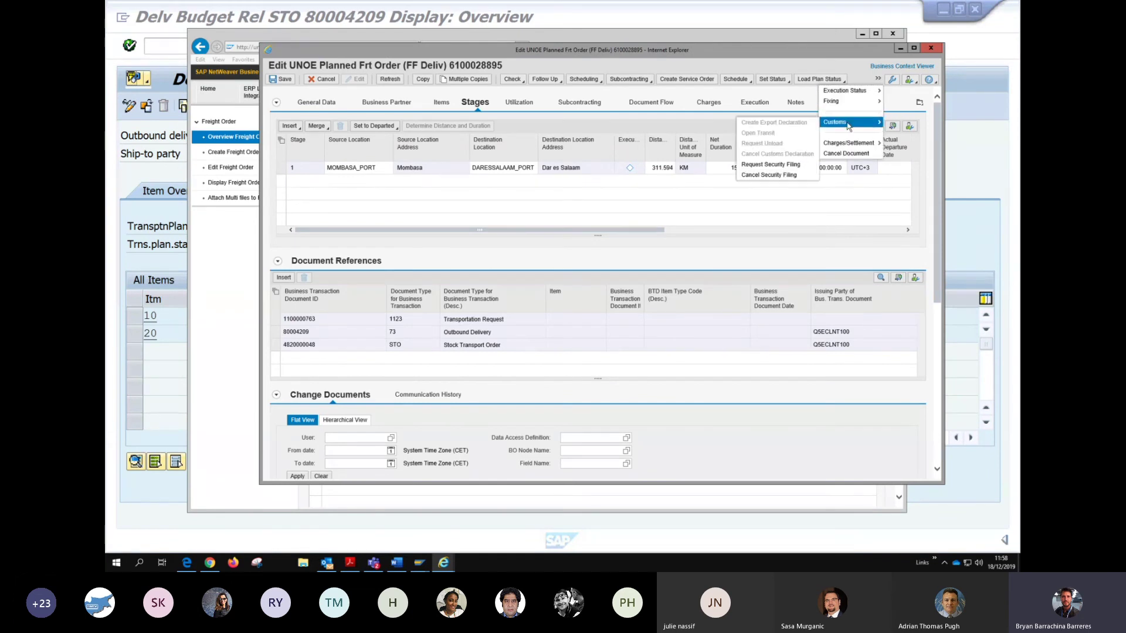
{"action": "left_click", "coordinate": [853, 154]}
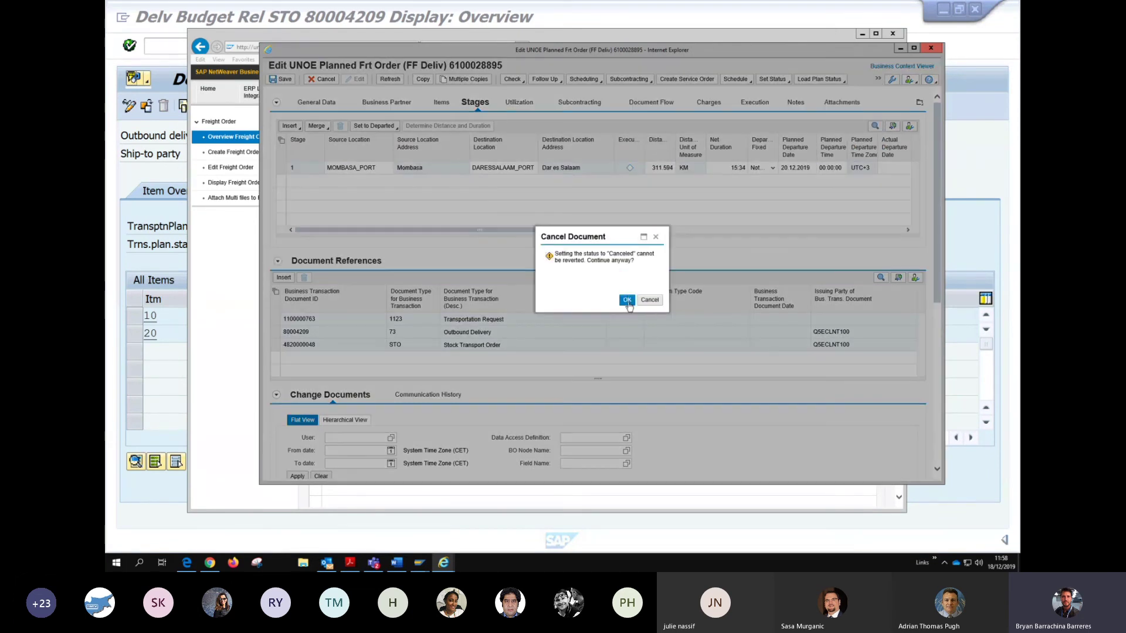
{"action": "left_click", "coordinate": [627, 301]}
{"action": "left_click", "coordinate": [931, 47]}
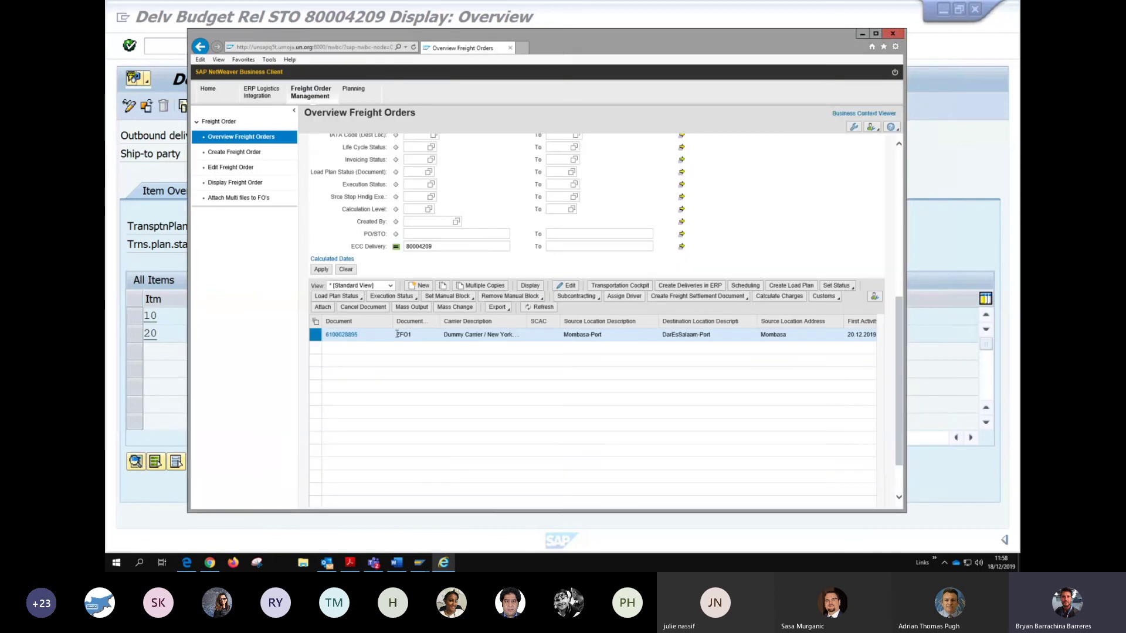
{"action": "left_click", "coordinate": [539, 309]}
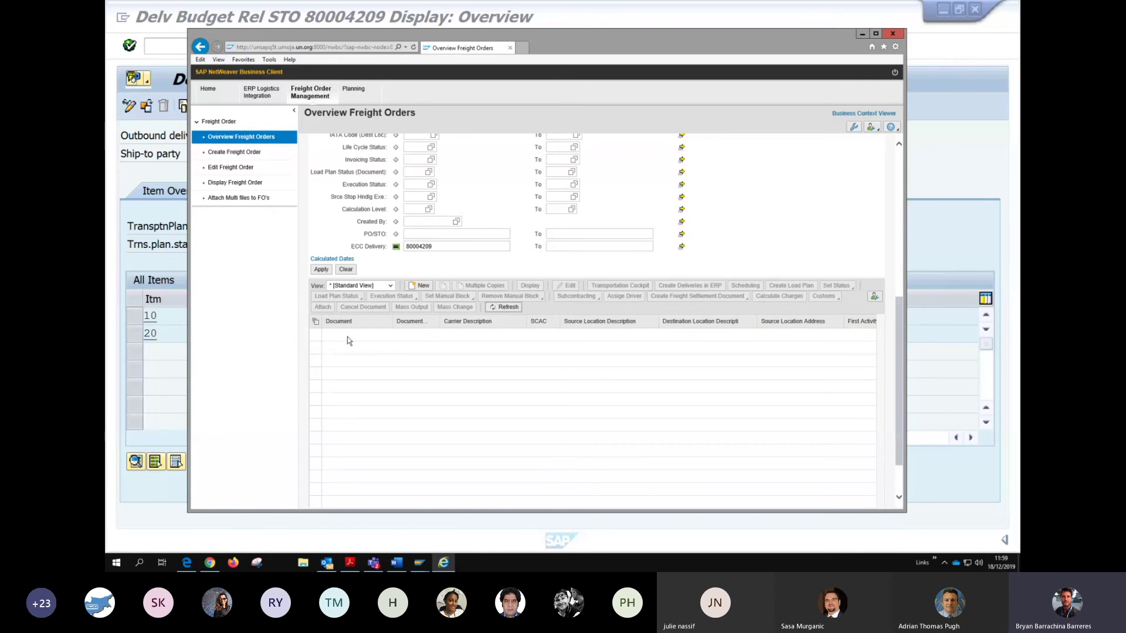
- Close the freight order overview, switch to SAP Logon Pad, and open the 5.4 Umoja QA TM (Q5T) connection
{"action": "left_click", "coordinate": [892, 34]}
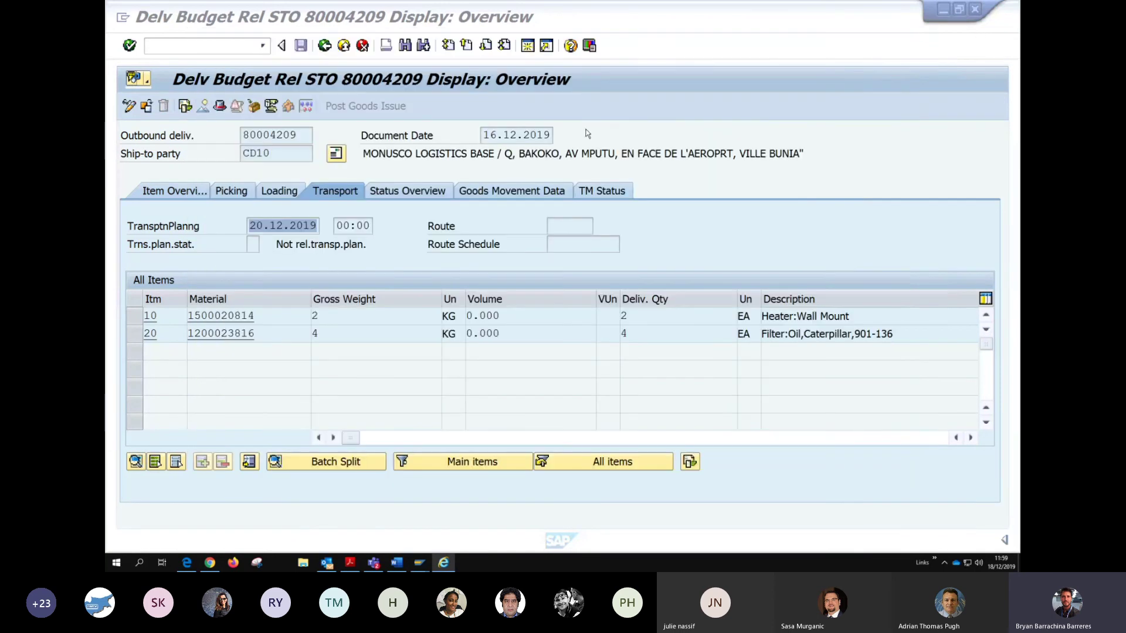
{"action": "key", "text": "alt+Tab"}
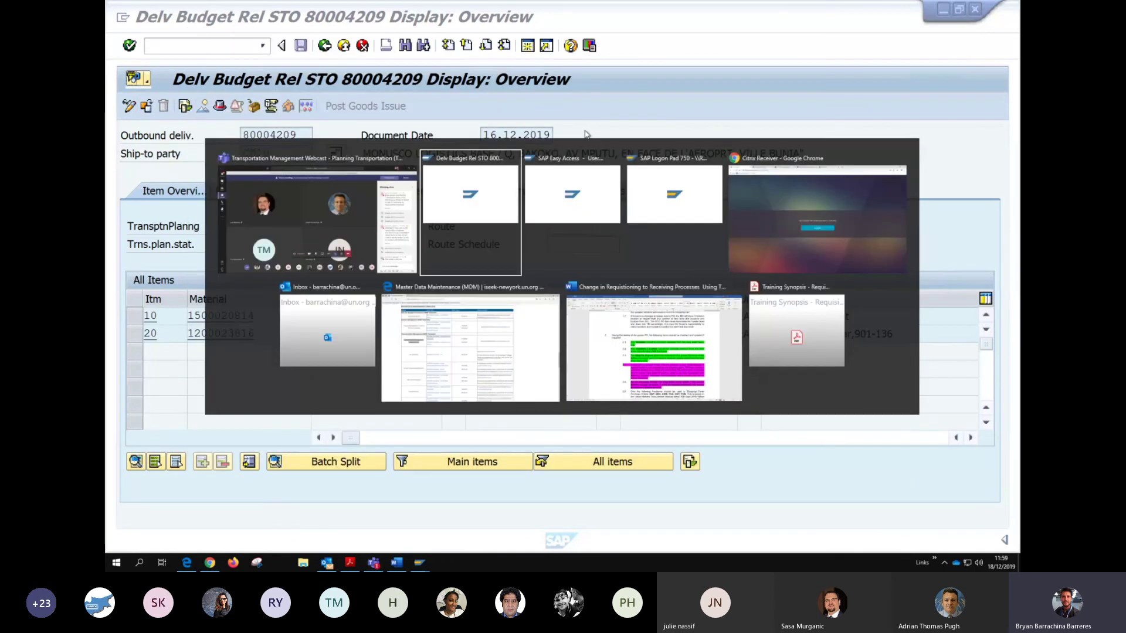
{"action": "left_click", "coordinate": [580, 195]}
{"action": "key", "text": "alt+Tab"}
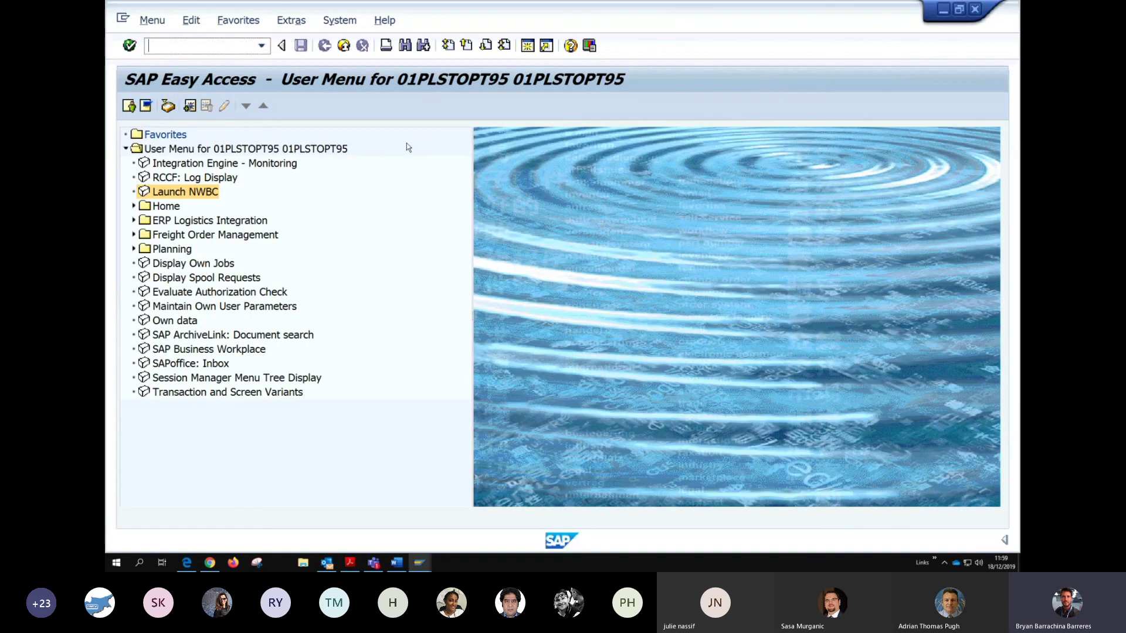
{"action": "left_click", "coordinate": [344, 45]}
{"action": "left_click", "coordinate": [323, 314]}
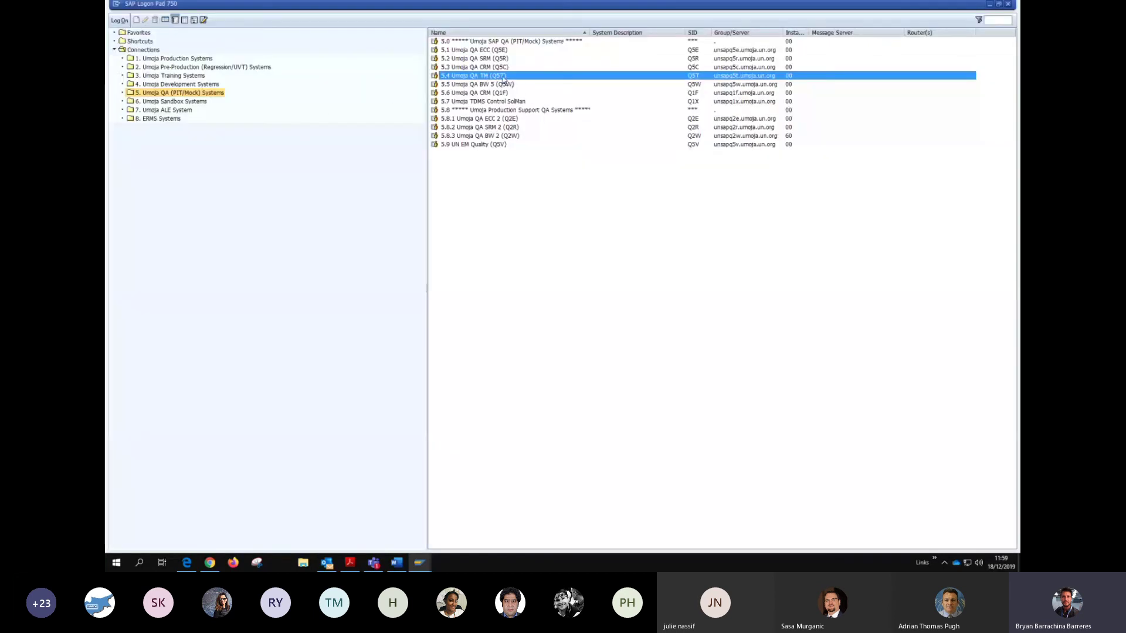
{"action": "double_click", "coordinate": [503, 81]}
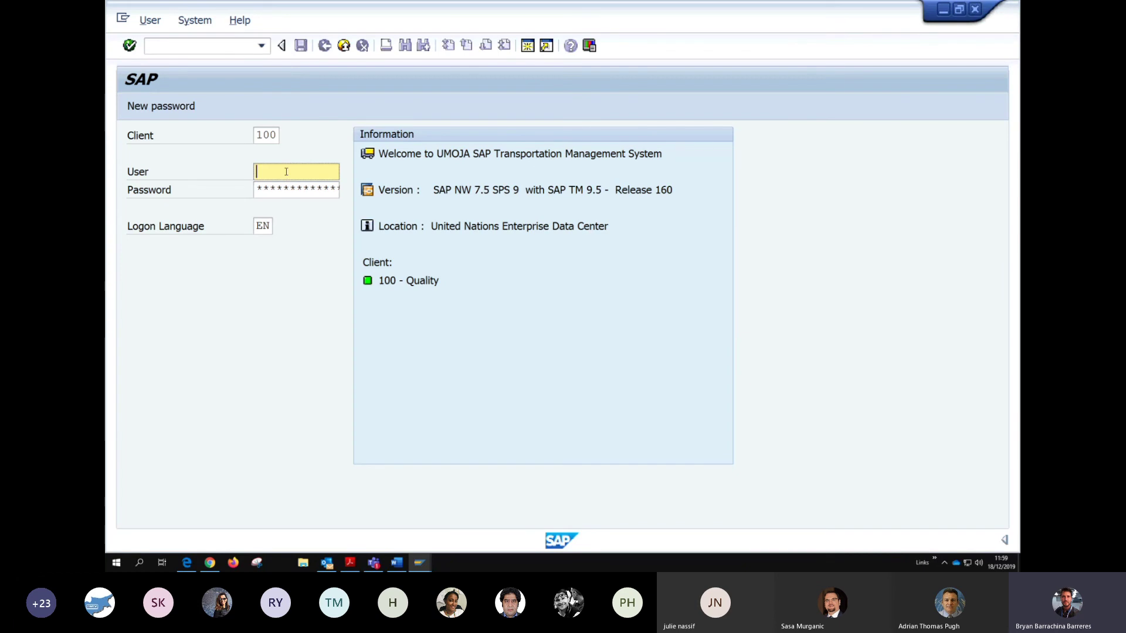
- Log on to client 100 with the other planner account's user ID and password
{"action": "left_click", "coordinate": [296, 172]}
{"action": "left_click", "coordinate": [310, 214]}
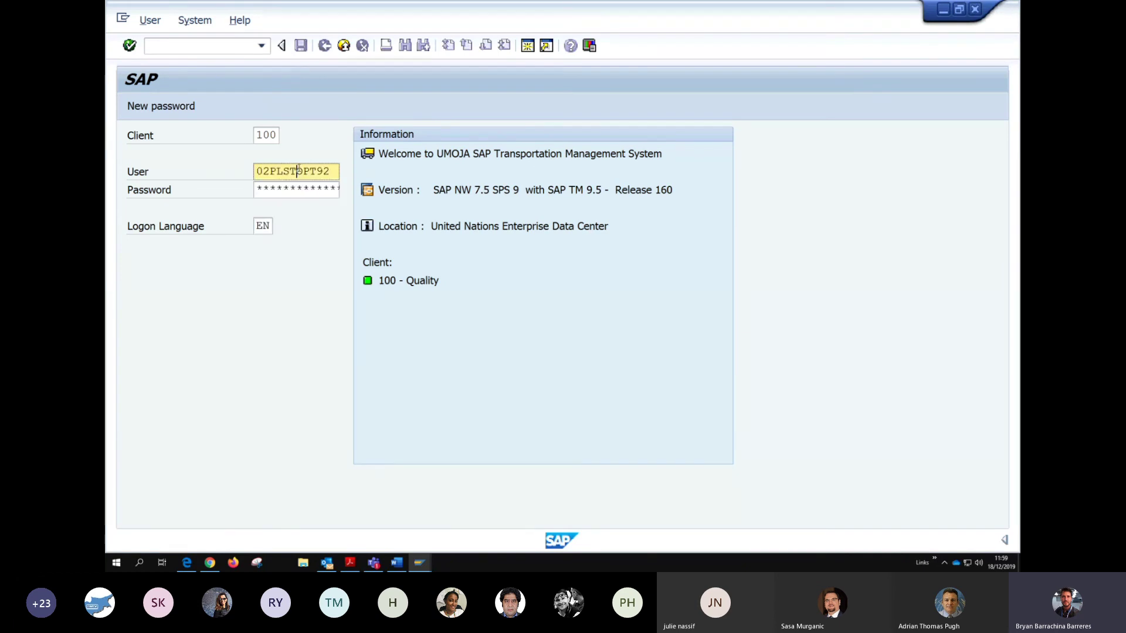
{"action": "left_click", "coordinate": [295, 187]}
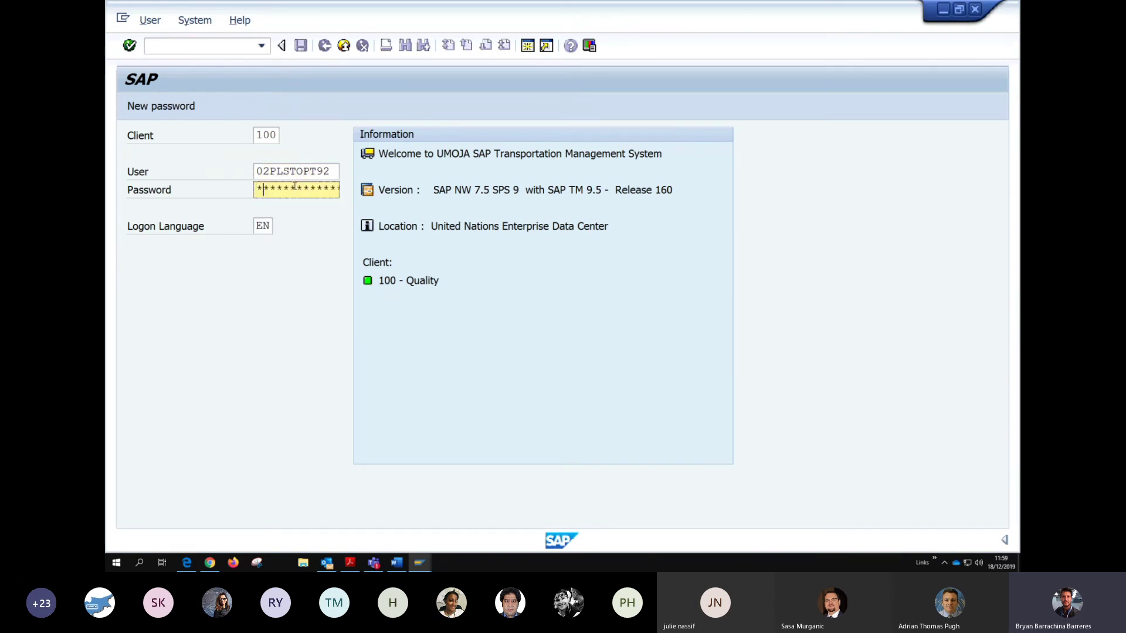
{"action": "key", "text": "Return"}
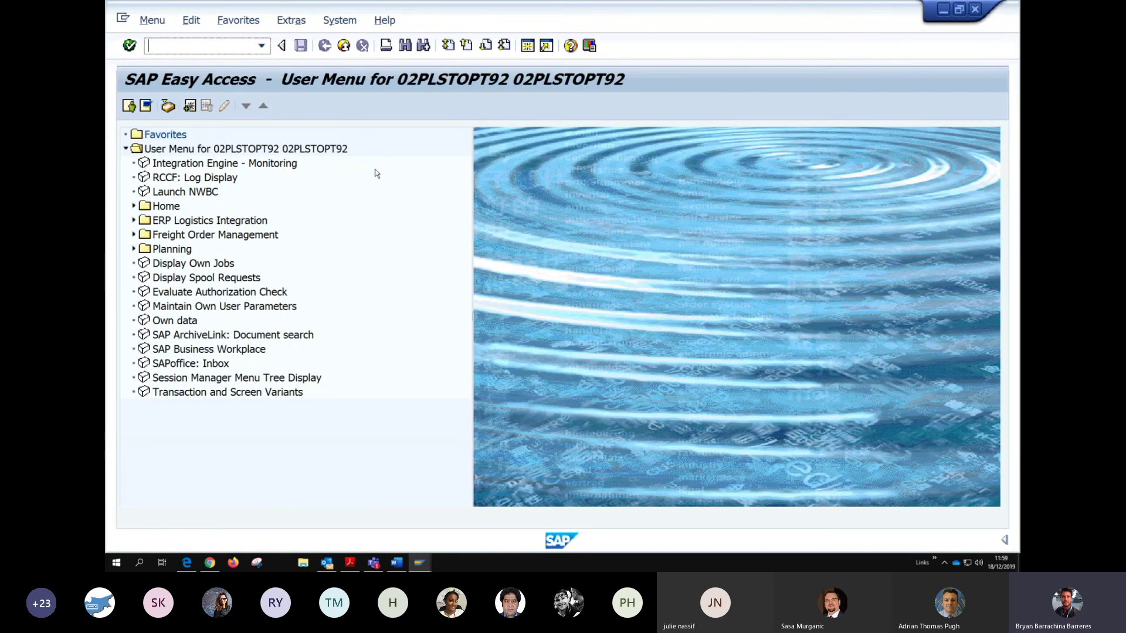
- Launch NWBC, maximize its window, and open the Overview Transportation Requirements worklist under ERP Logistics Integration
{"action": "left_click", "coordinate": [203, 195]}
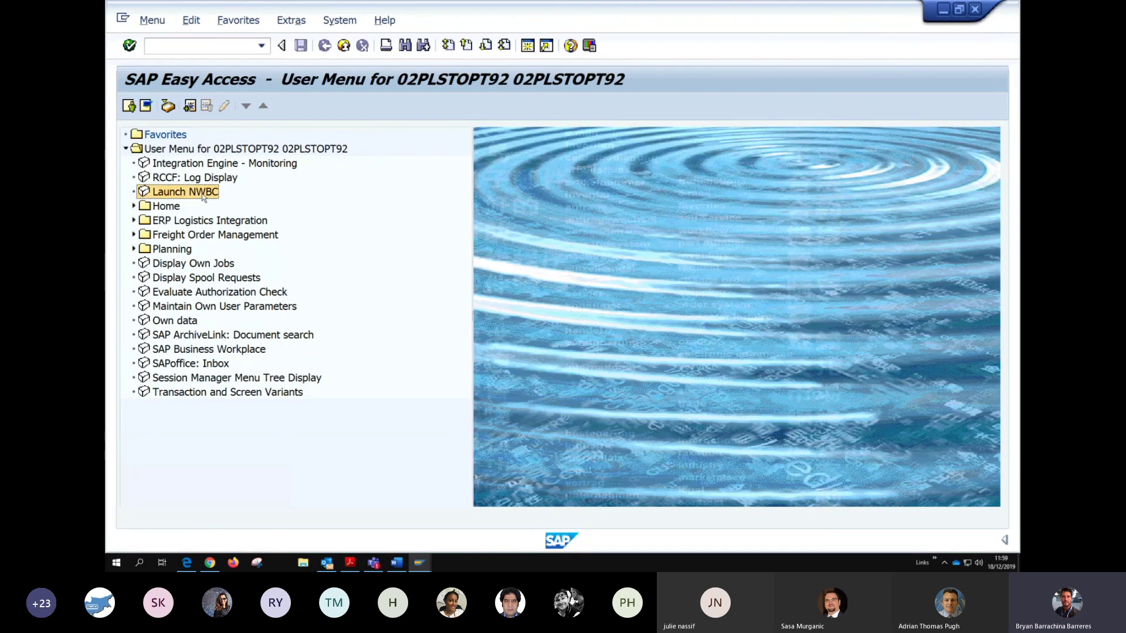
{"action": "left_click", "coordinate": [210, 123]}
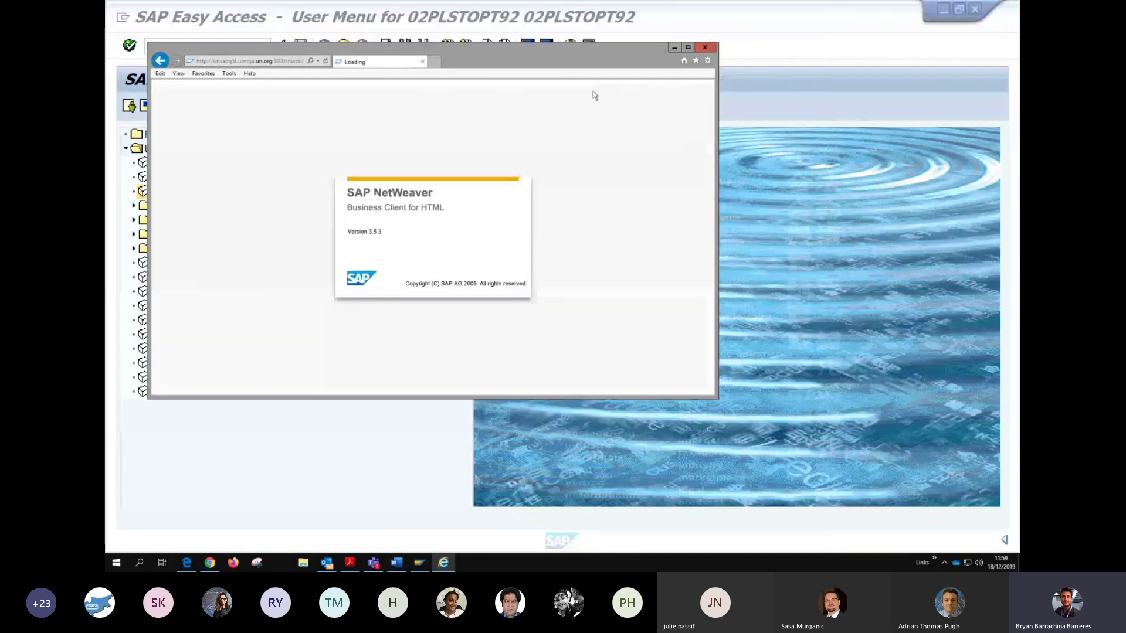
{"action": "left_click", "coordinate": [688, 47]}
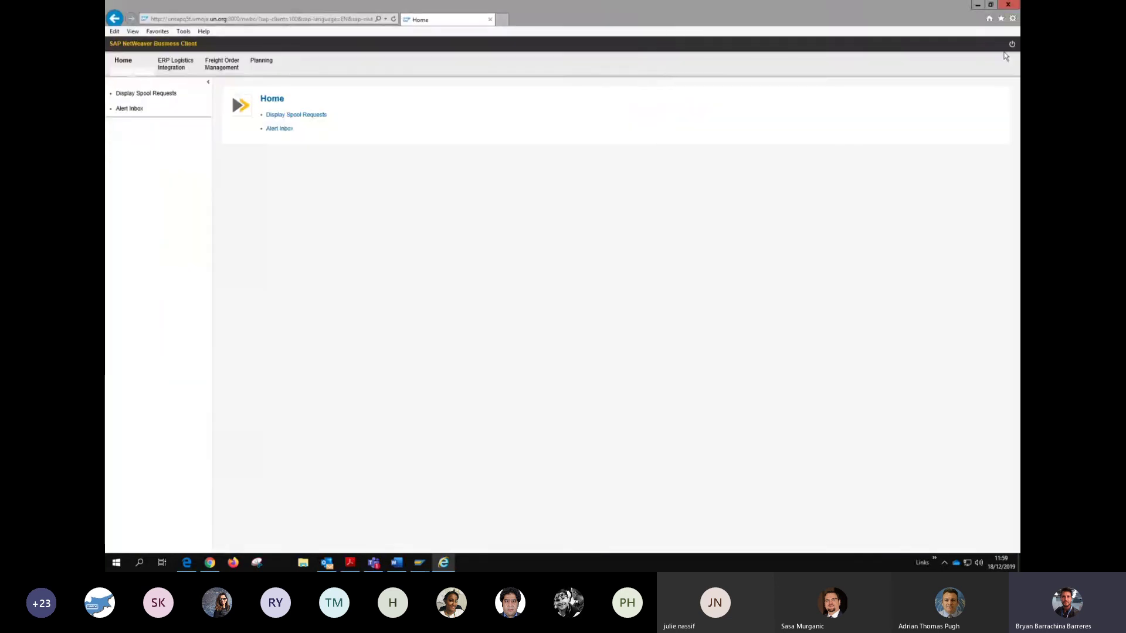
{"action": "left_click", "coordinate": [175, 64]}
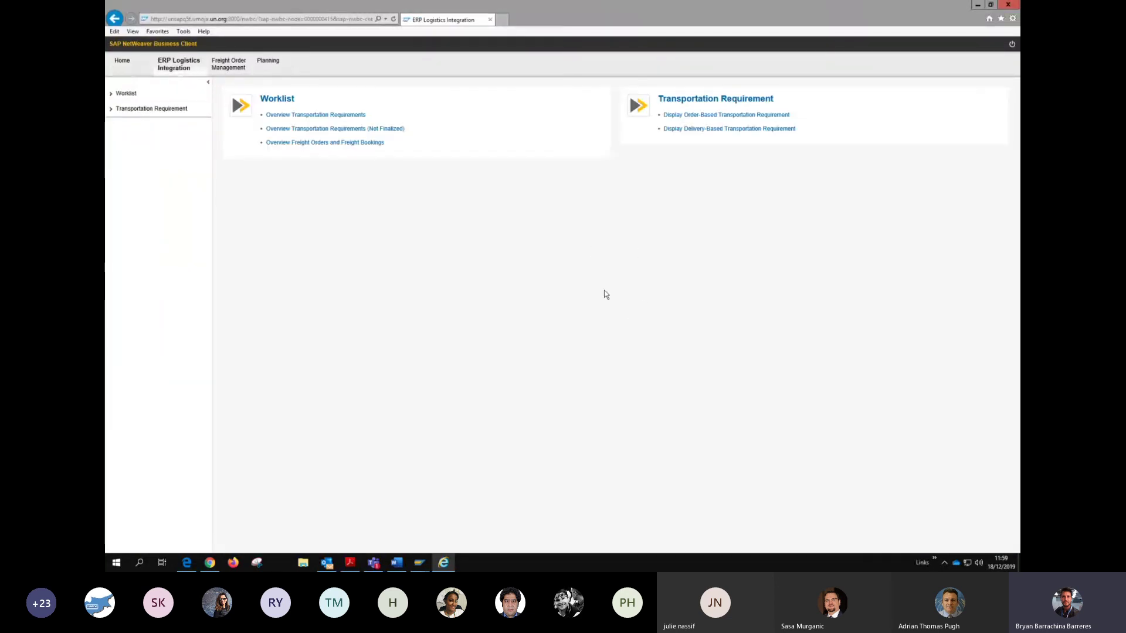
{"action": "left_click", "coordinate": [298, 115]}
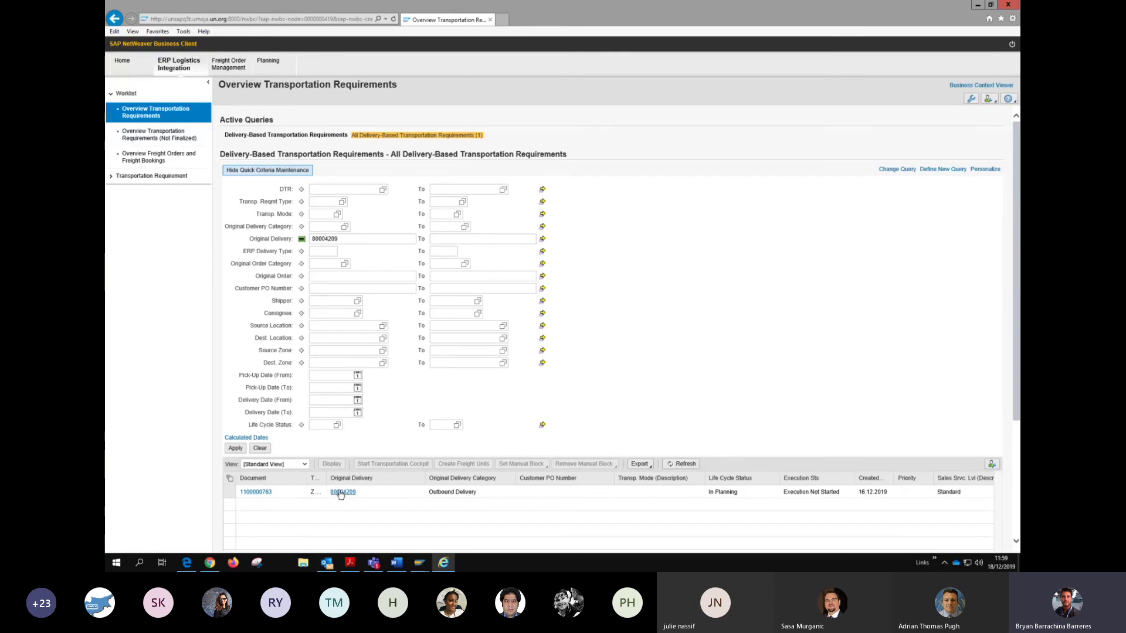
- Open Overview Freight Orders under Freight Order Management and check the ECC delivery assigned to the UNAMID freight order
{"action": "left_click", "coordinate": [228, 64]}
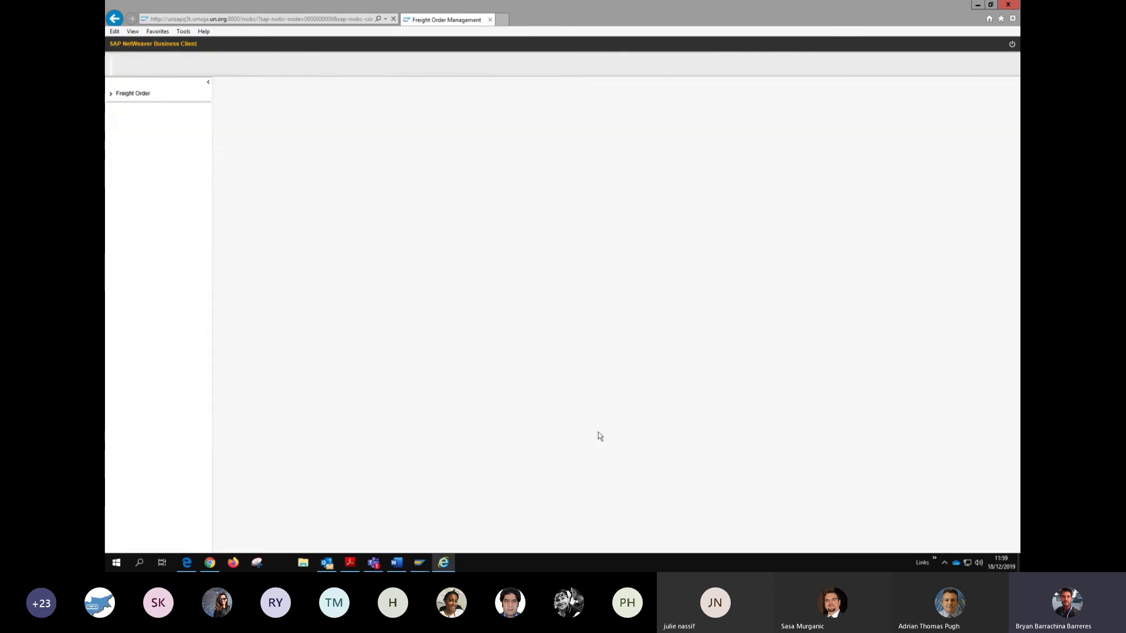
{"action": "left_click", "coordinate": [285, 115]}
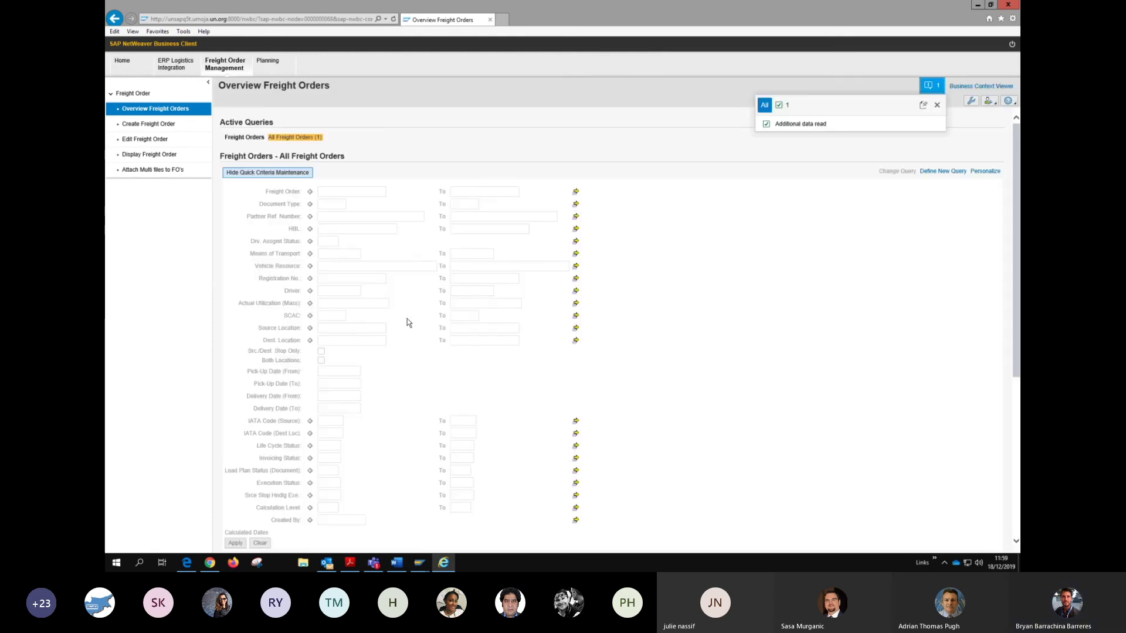
{"action": "scroll", "coordinate": [409, 322], "scroll_direction": "down", "scroll_amount": 5}
{"action": "scroll", "coordinate": [408, 325], "scroll_direction": "down", "scroll_amount": 2}
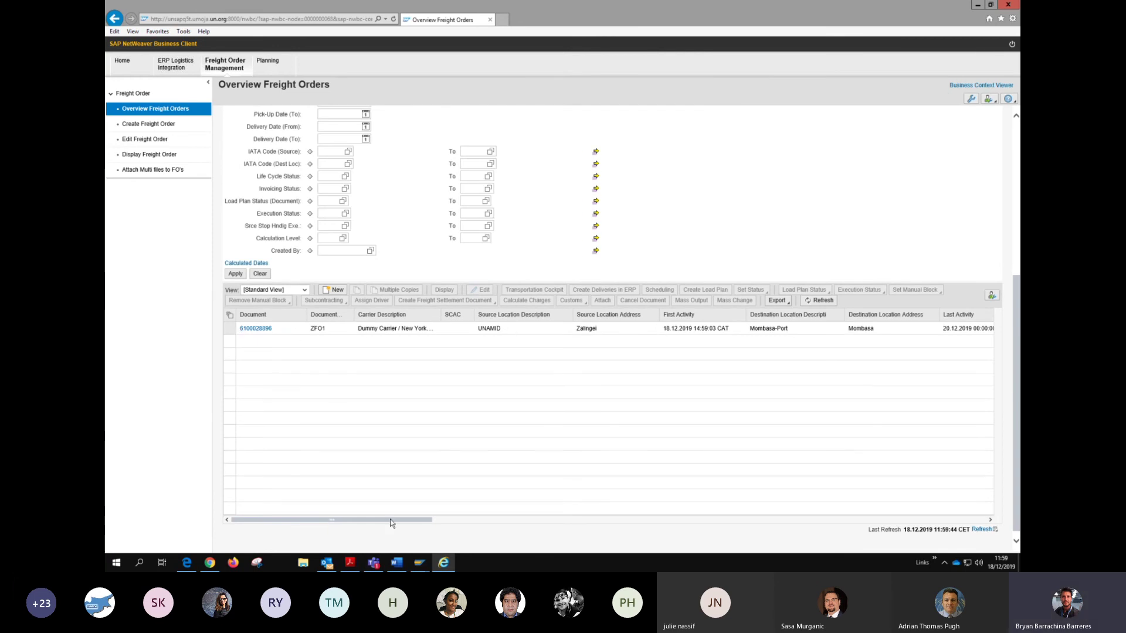
{"action": "left_click_drag", "start_coordinate": [435, 520], "coordinate": [855, 519]}
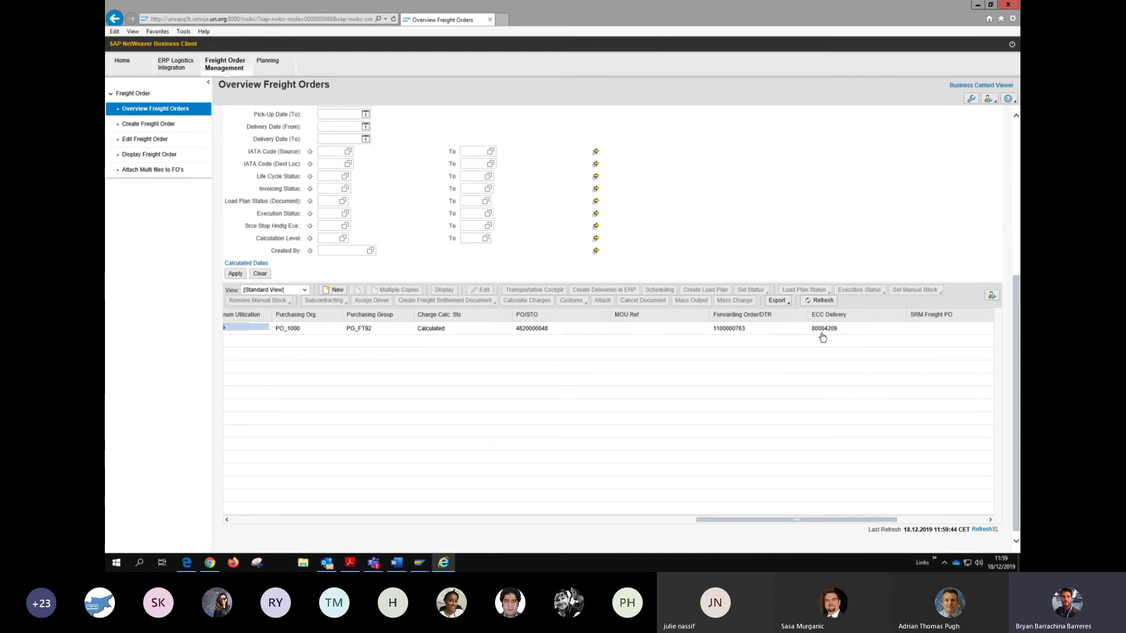
{"action": "left_click_drag", "start_coordinate": [747, 520], "coordinate": [269, 520]}
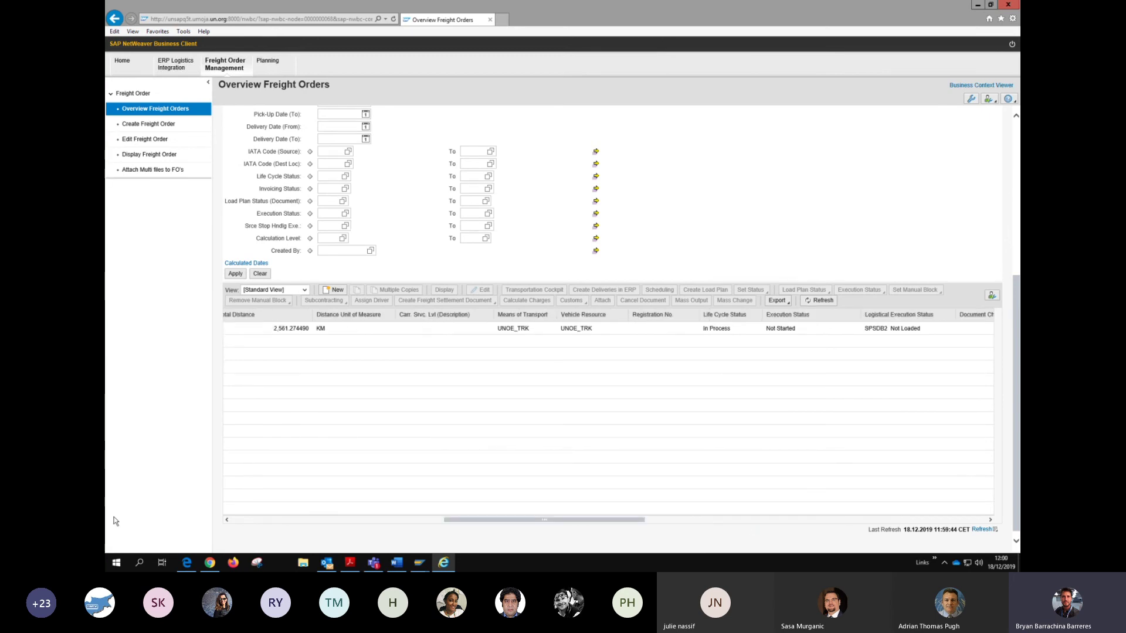
- Cancel the UNAMID to Mombasa-Port freight order directly from the list, confirm the cancellation, and refresh the list
{"action": "left_click", "coordinate": [231, 330]}
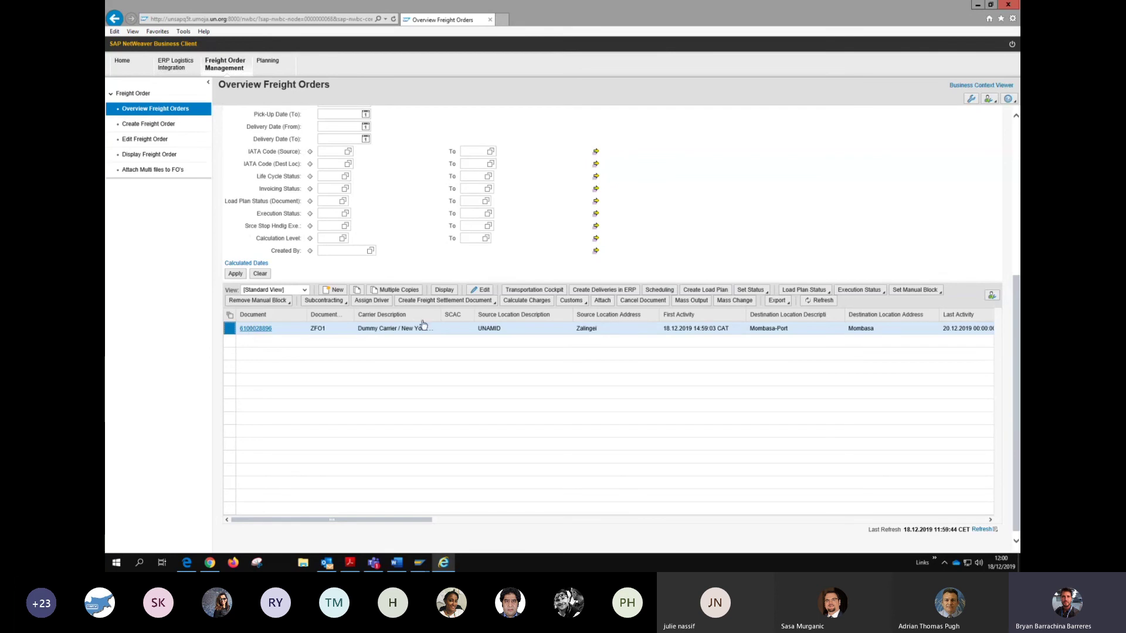
{"action": "left_click", "coordinate": [652, 301]}
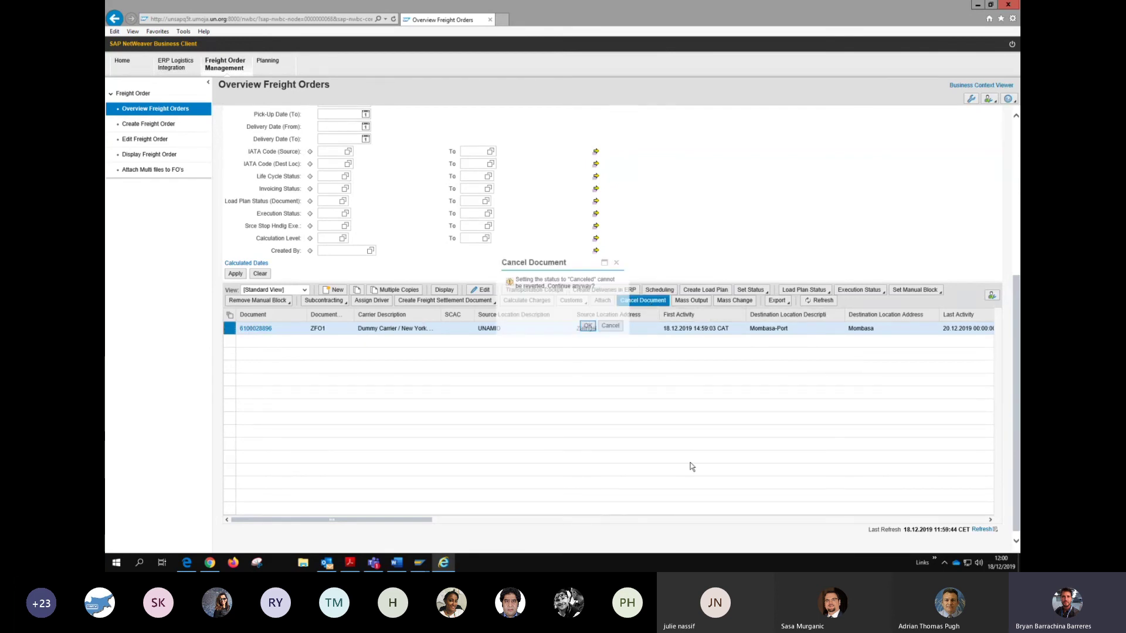
{"action": "key", "text": "Return"}
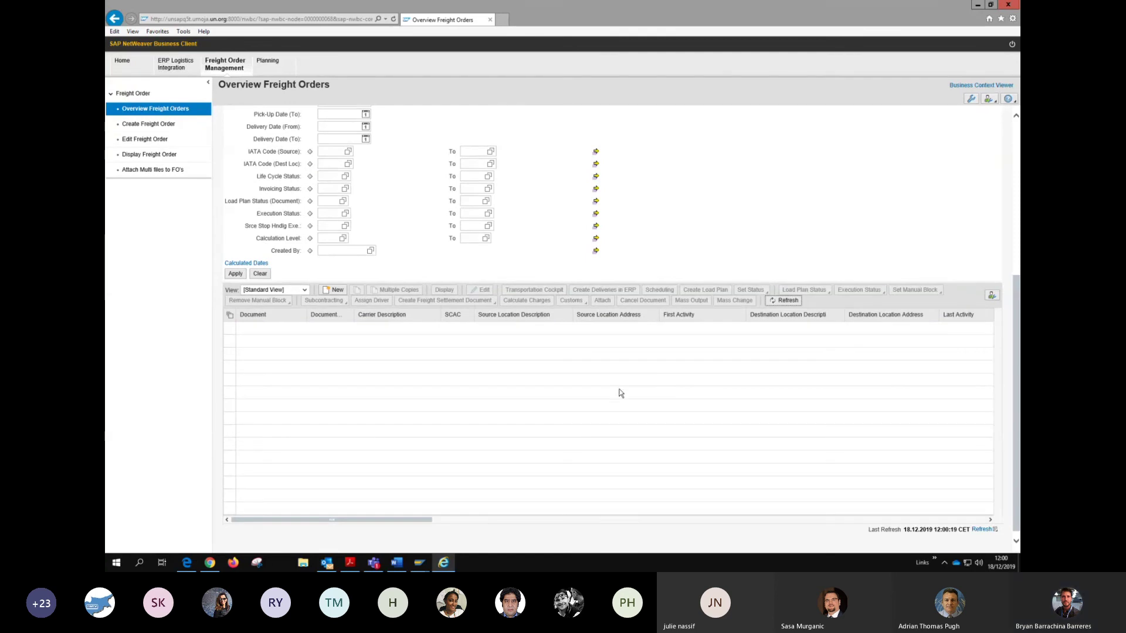
- Open the delivery-based transportation requirement of the outbound delivery from Overview Transportation Requirements under ERP Logistics Integration
{"action": "left_click", "coordinate": [186, 66]}
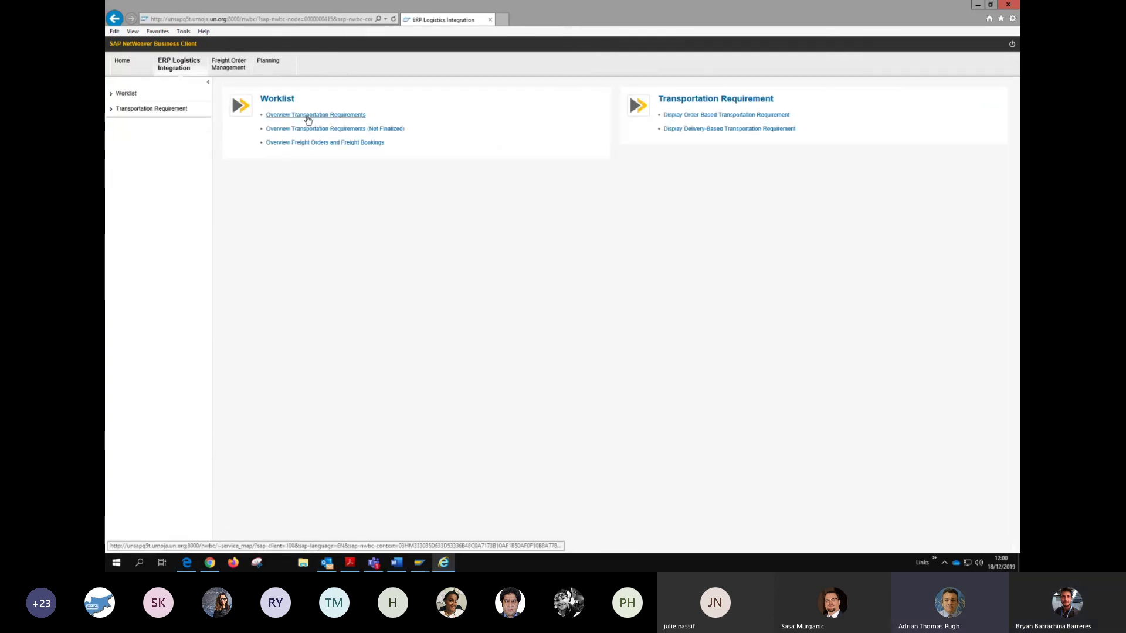
{"action": "left_click", "coordinate": [308, 117]}
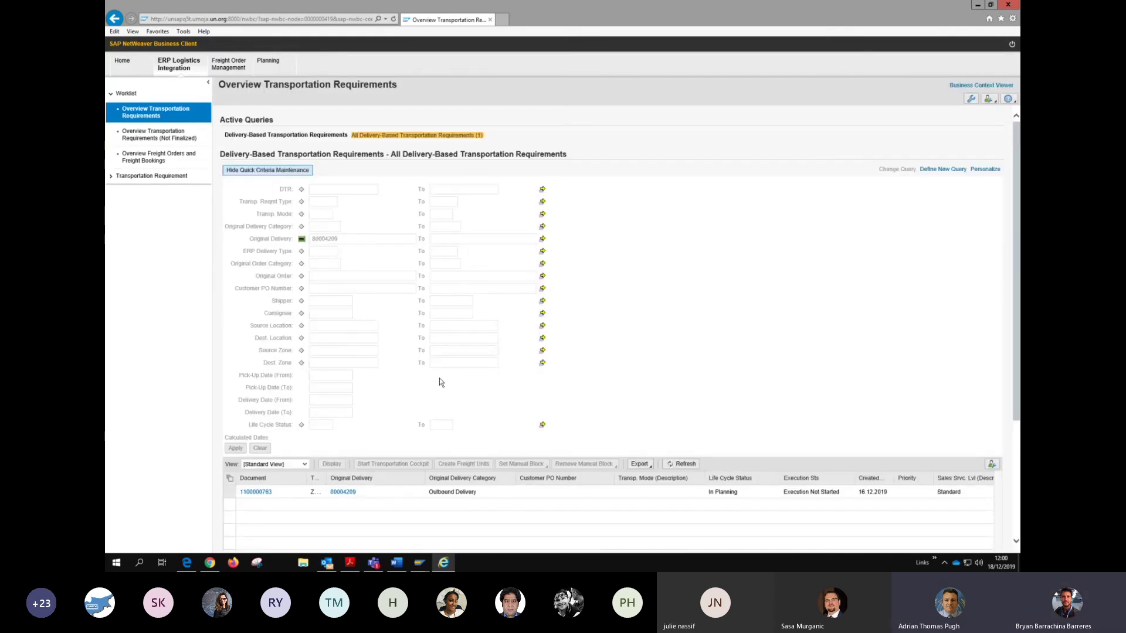
{"action": "scroll", "coordinate": [641, 287], "scroll_direction": "down", "scroll_amount": 2}
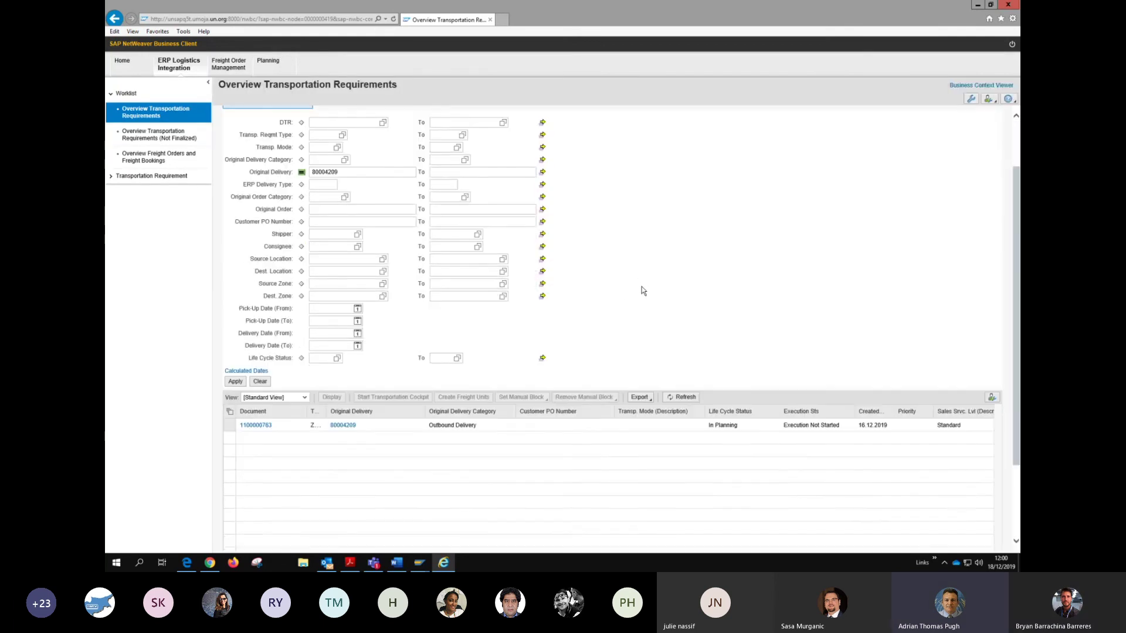
{"action": "scroll", "coordinate": [642, 287], "scroll_direction": "down", "scroll_amount": 1}
{"action": "scroll", "coordinate": [641, 287], "scroll_direction": "up", "scroll_amount": 1}
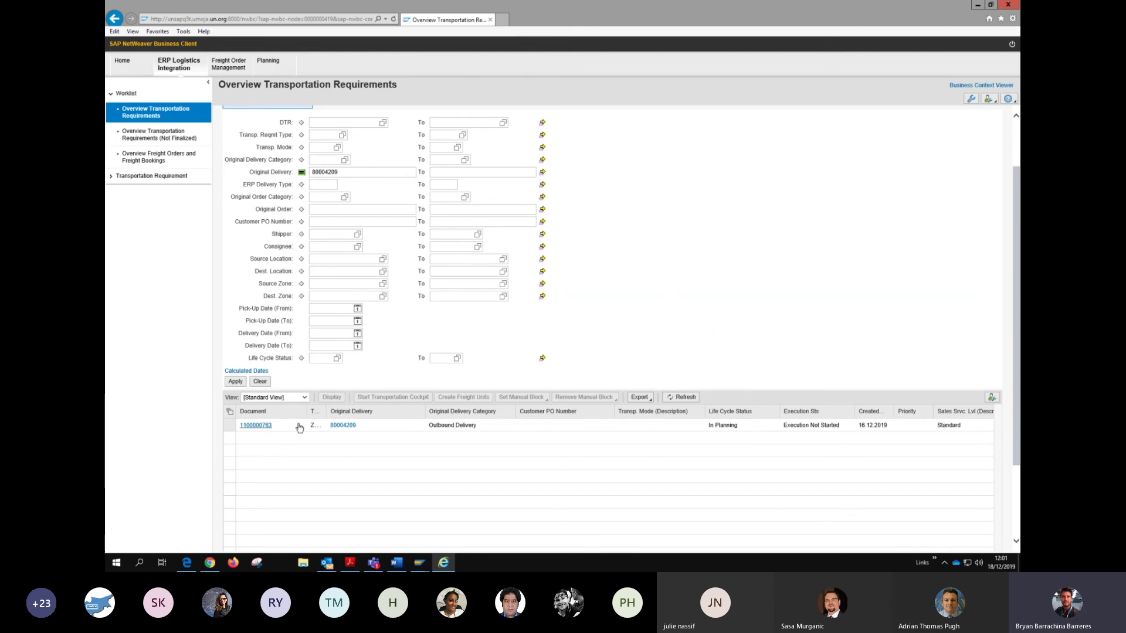
{"action": "left_click", "coordinate": [256, 425]}
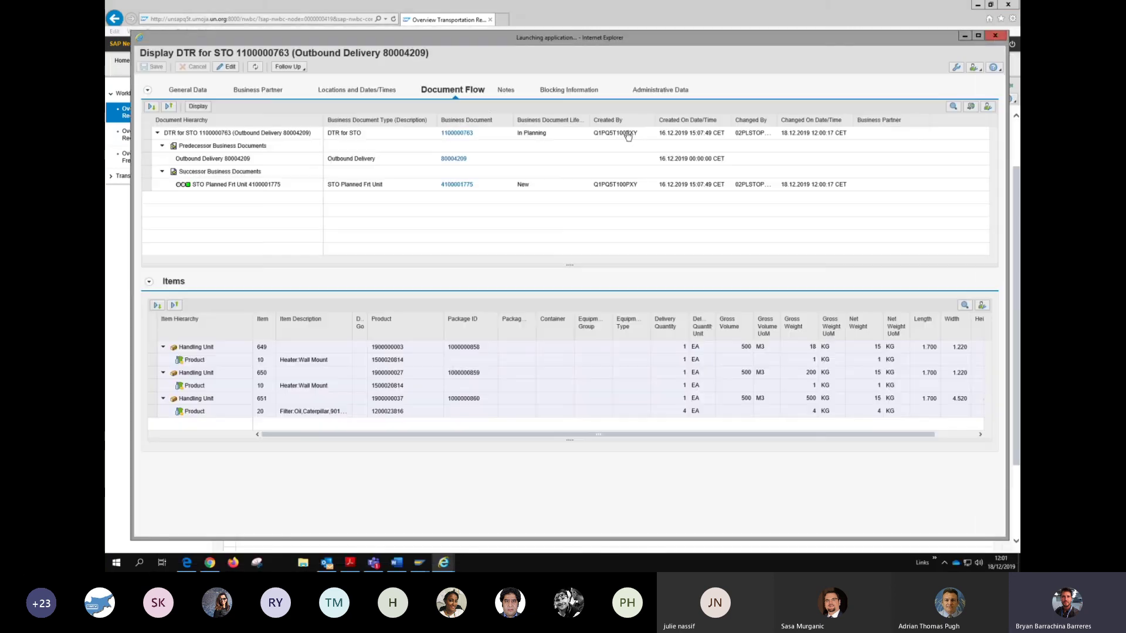
- Open the STO planned freight unit from the document flow, check its cancellation option in edit mode, and close both document windows
{"action": "left_click", "coordinate": [459, 185]}
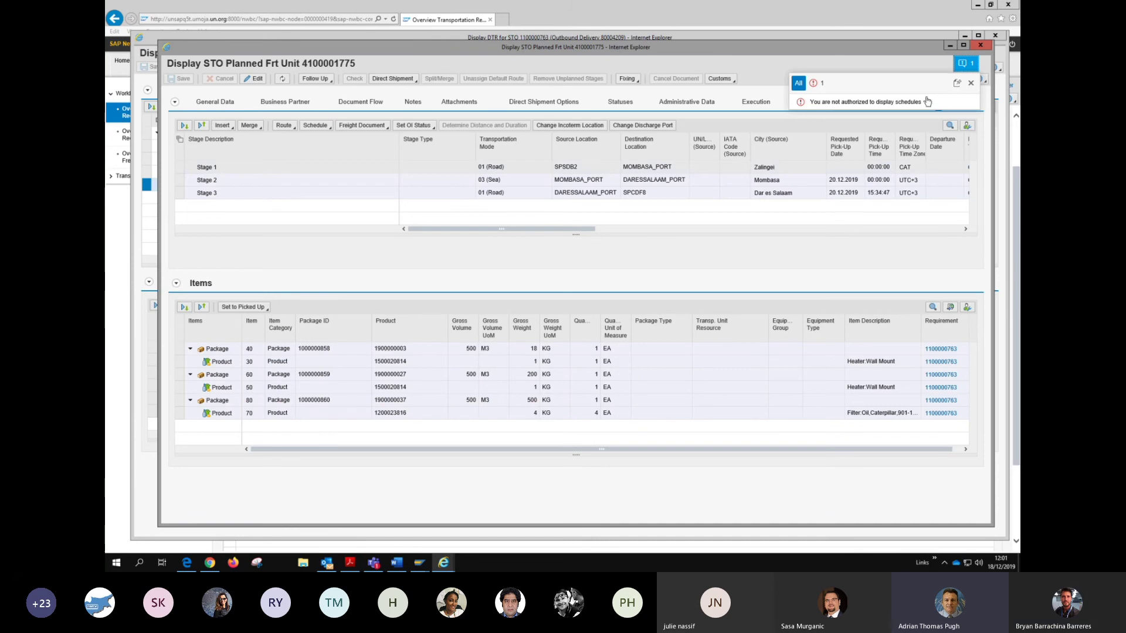
{"action": "left_click", "coordinate": [970, 85]}
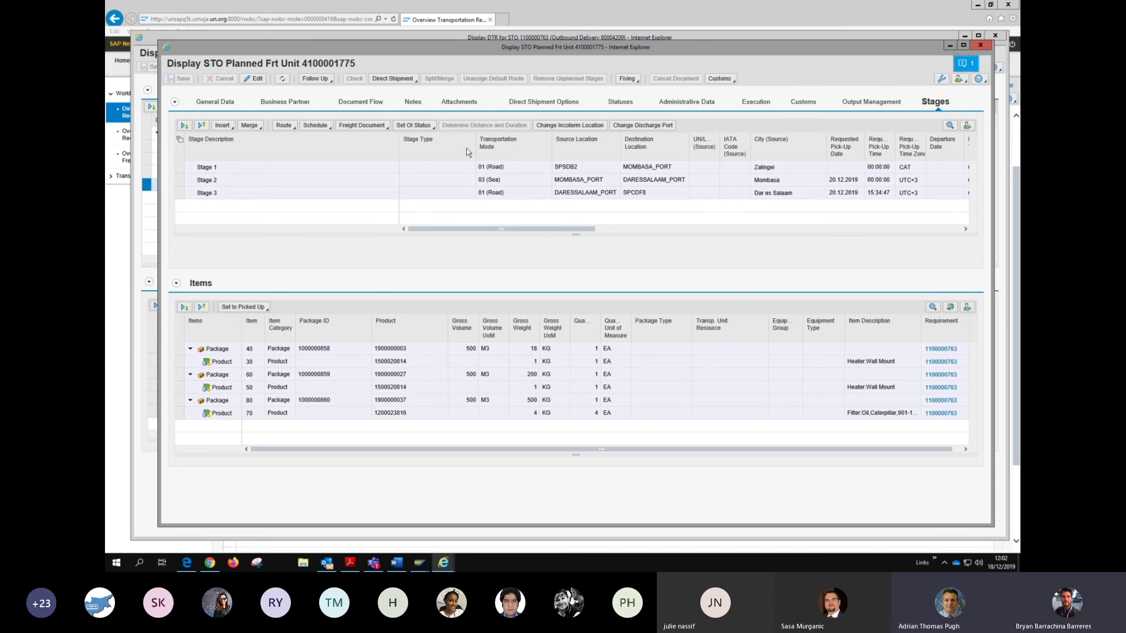
{"action": "left_click", "coordinate": [255, 80]}
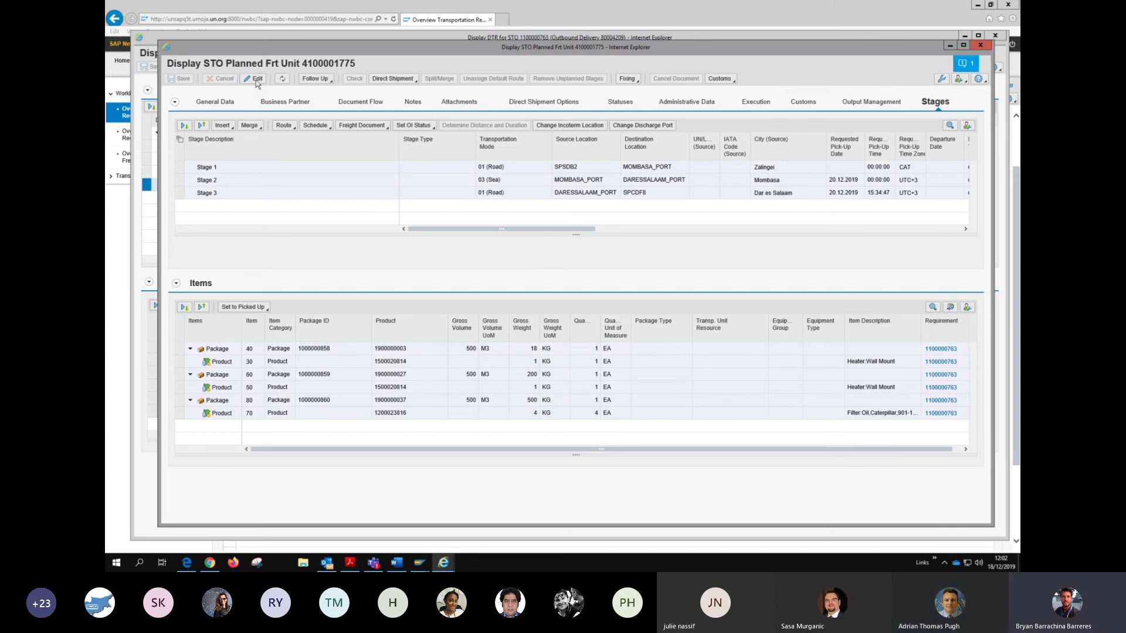
{"action": "left_click_drag", "start_coordinate": [251, 64], "coordinate": [339, 63]}
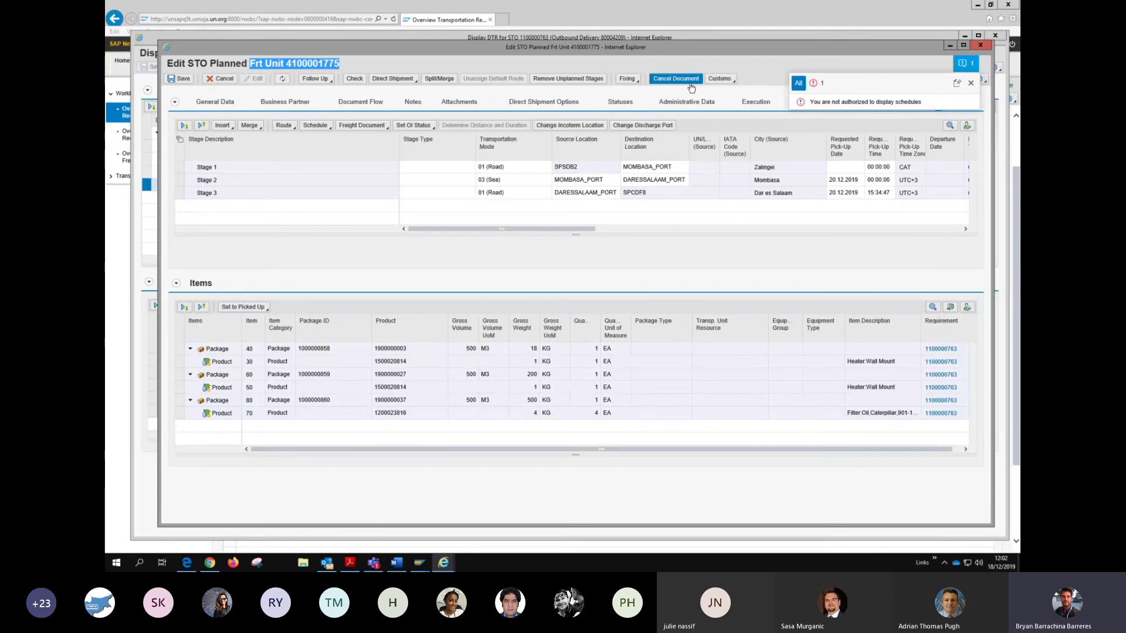
{"action": "left_click", "coordinate": [971, 83]}
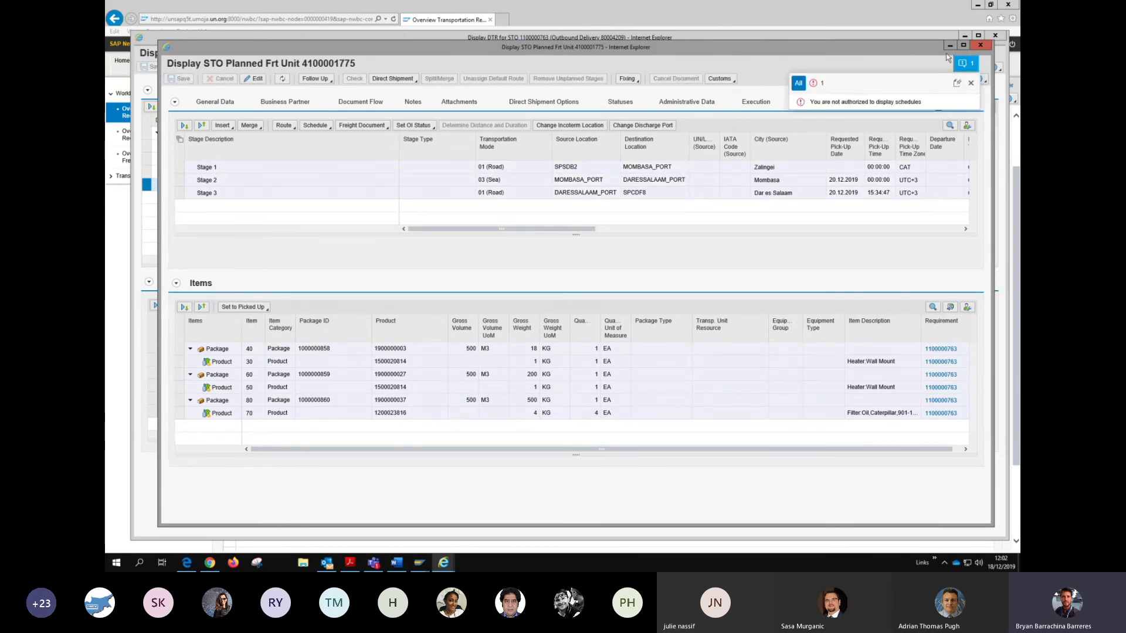
{"action": "left_click", "coordinate": [981, 45]}
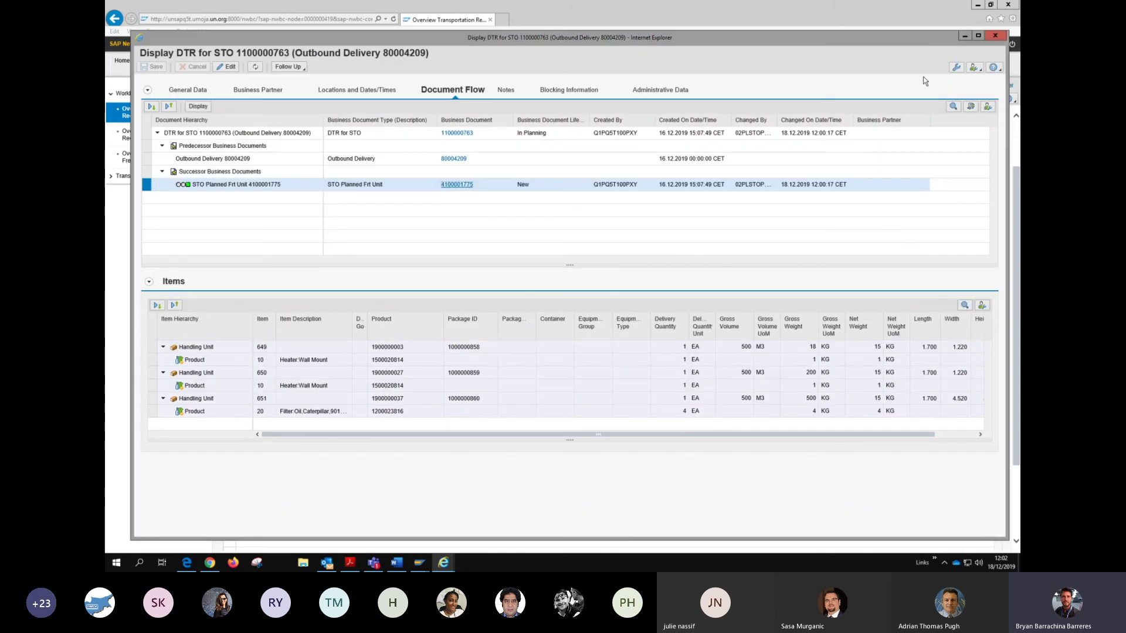
{"action": "key", "text": "alt+F4"}
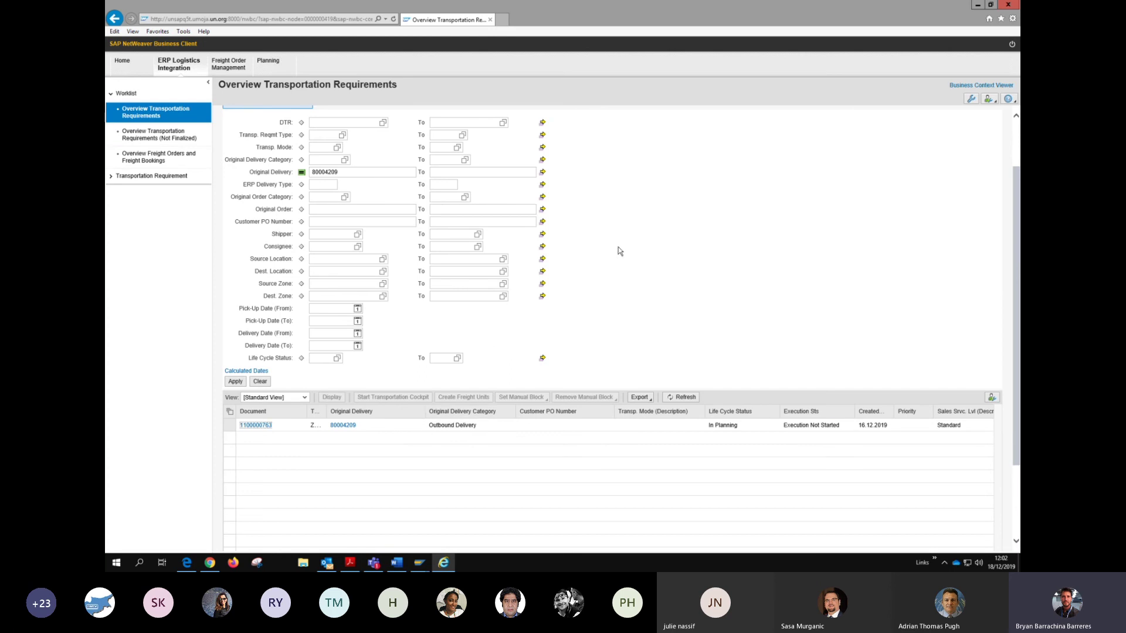
- Switch to the outbound delivery in SAP GUI, put it into change mode, and show its item overview
{"action": "key", "text": "alt+Tab"}
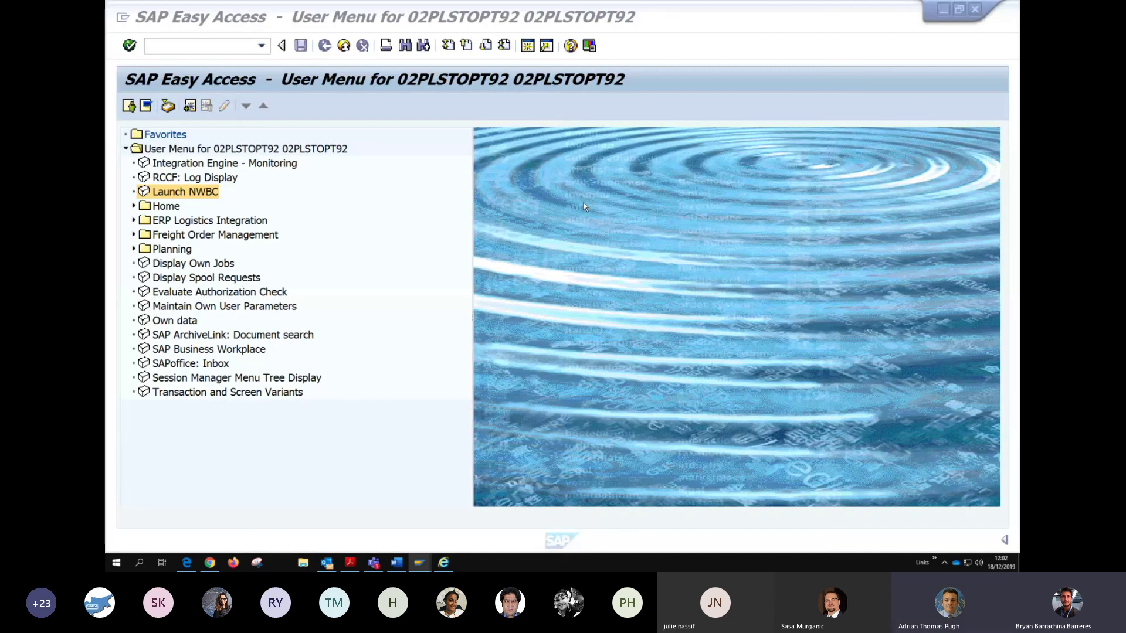
{"action": "key", "text": "alt+Tab"}
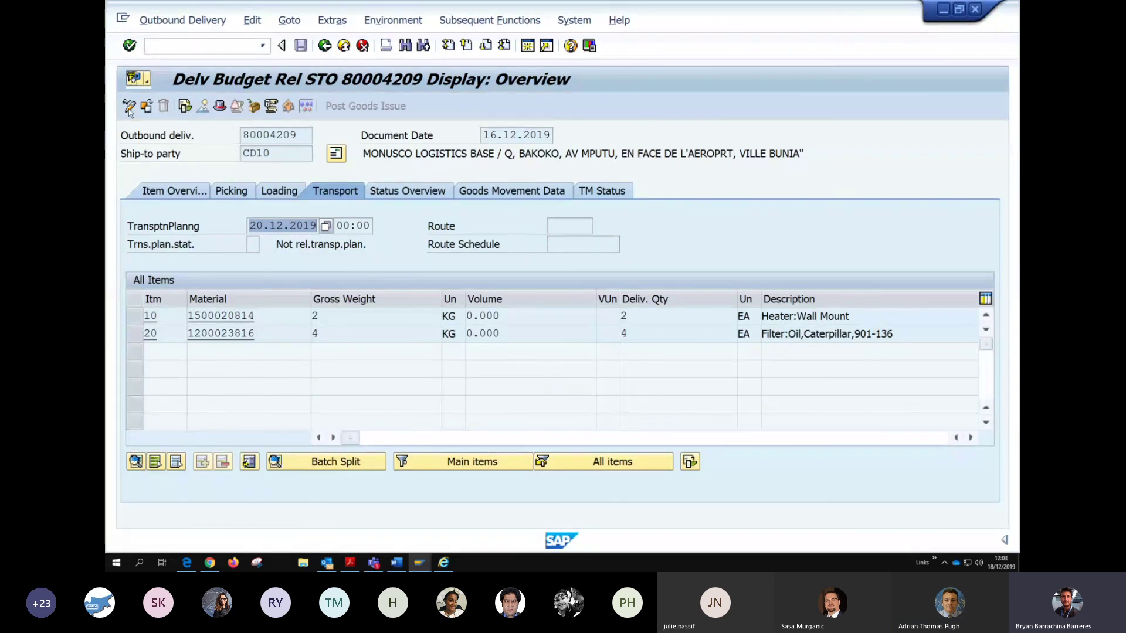
{"action": "key", "text": "Return"}
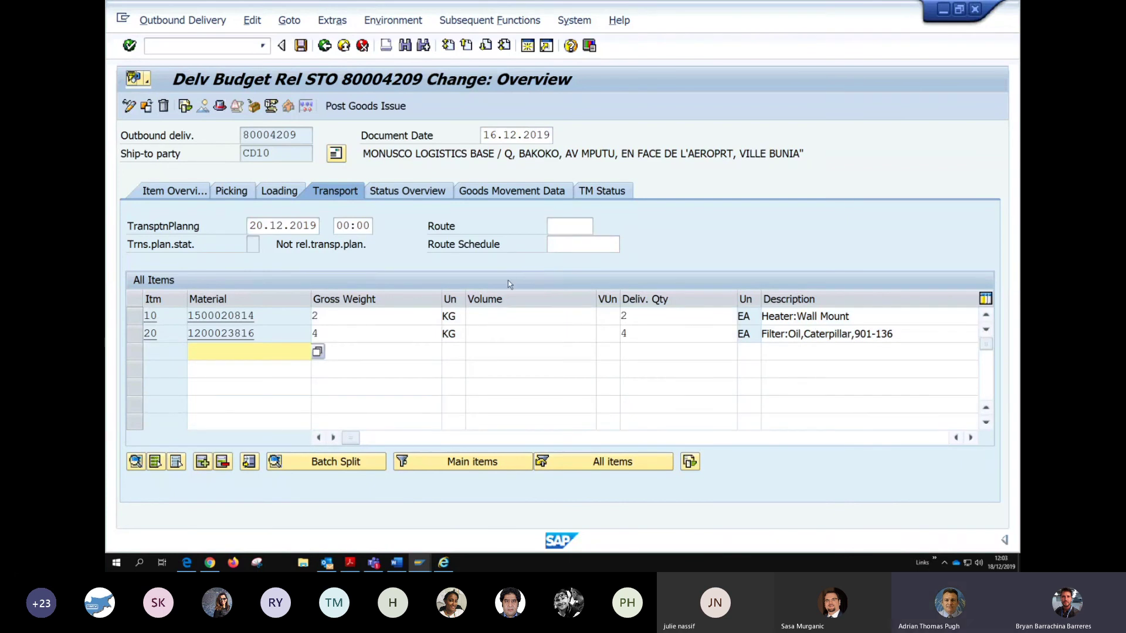
{"action": "left_click", "coordinate": [176, 191]}
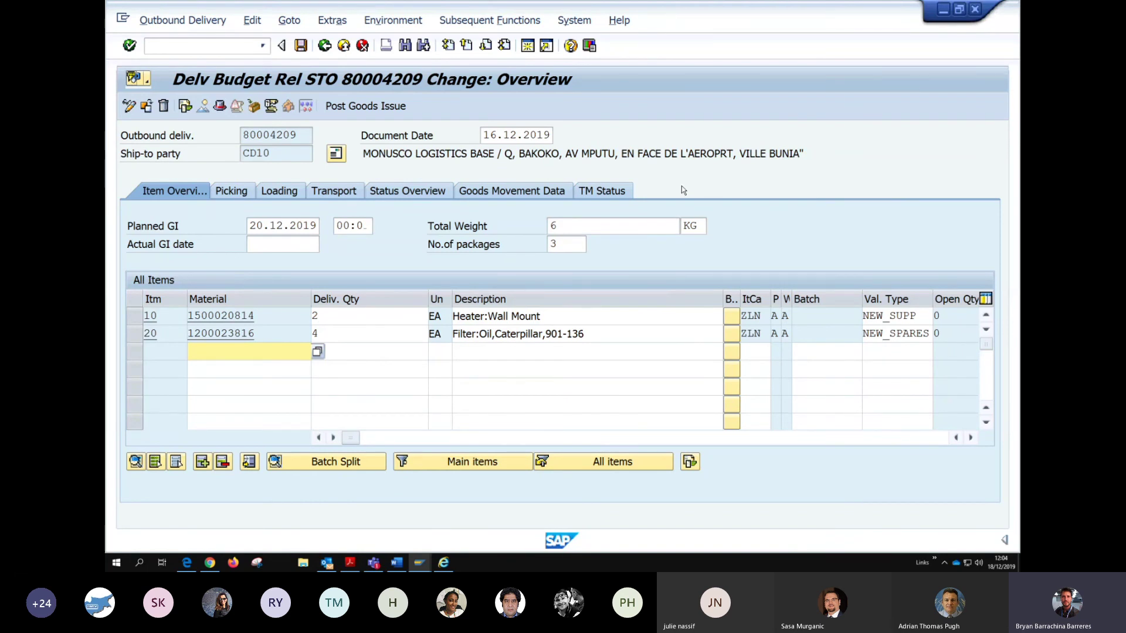
- Switch back to Overview Transportation Requirements and start the Transportation Cockpit for the listed requirement
{"action": "key", "text": "alt+Tab"}
{"action": "key", "text": "alt+Tab"}
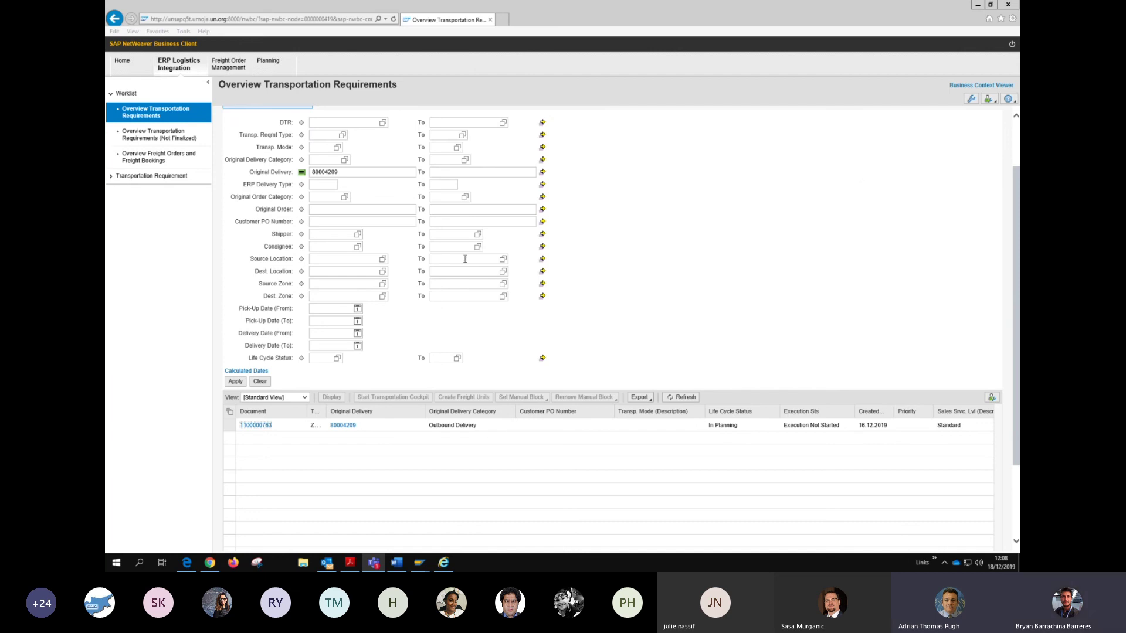
{"action": "left_click", "coordinate": [249, 434]}
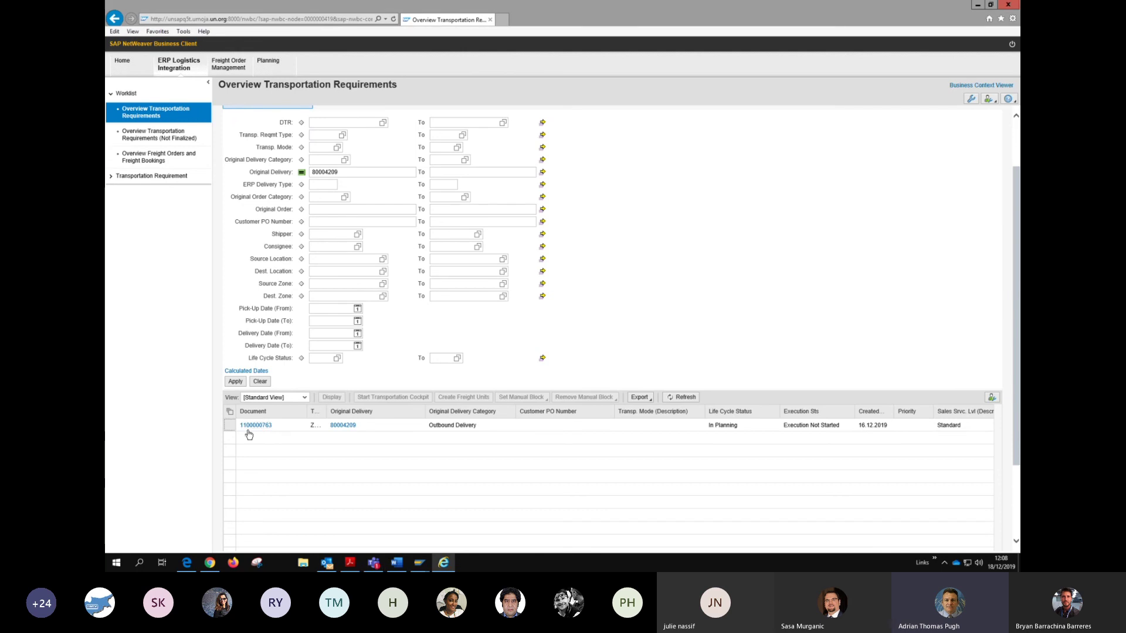
{"action": "left_click", "coordinate": [393, 397]}
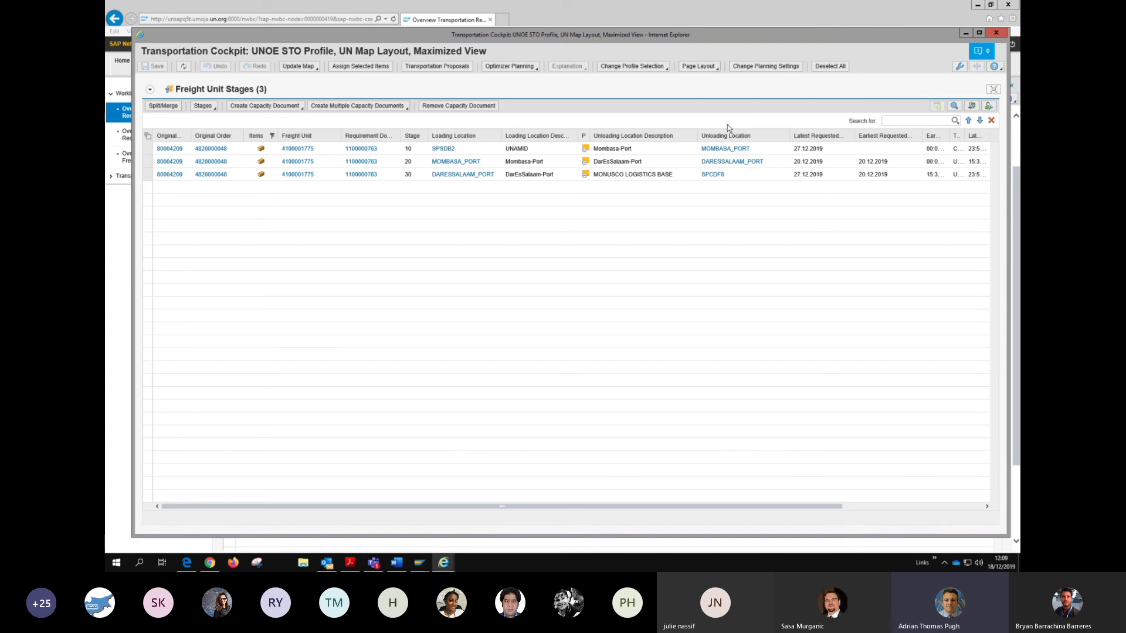
- Switch to the outbound delivery, return it to display mode, and check the plant and storage location of its items
{"action": "key", "text": "alt+Tab"}
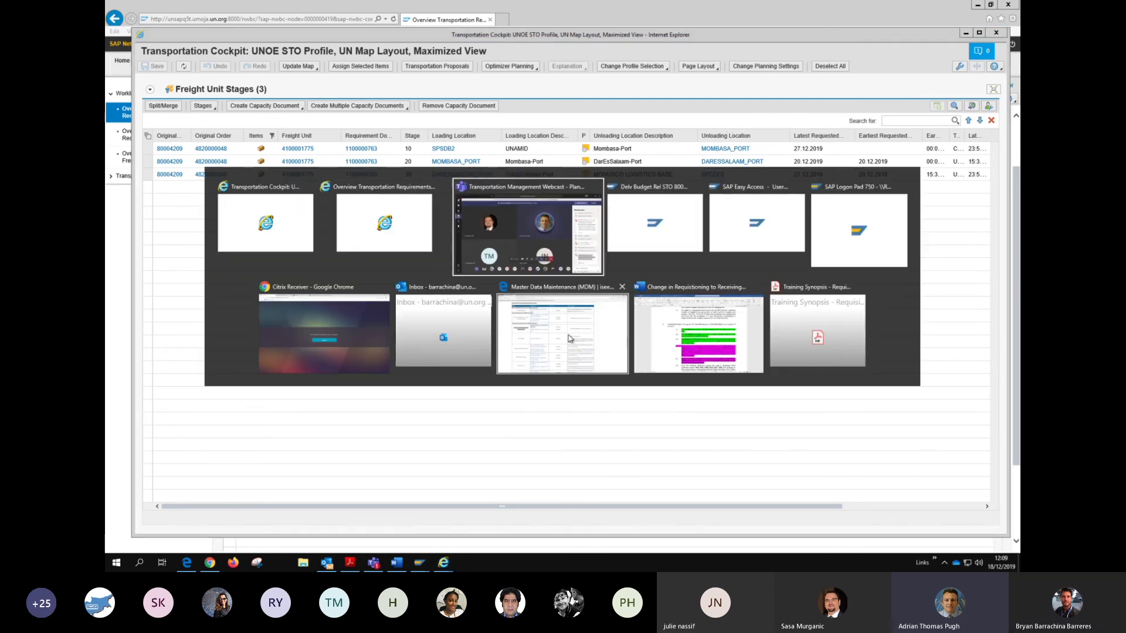
{"action": "key", "text": "alt+Tab"}
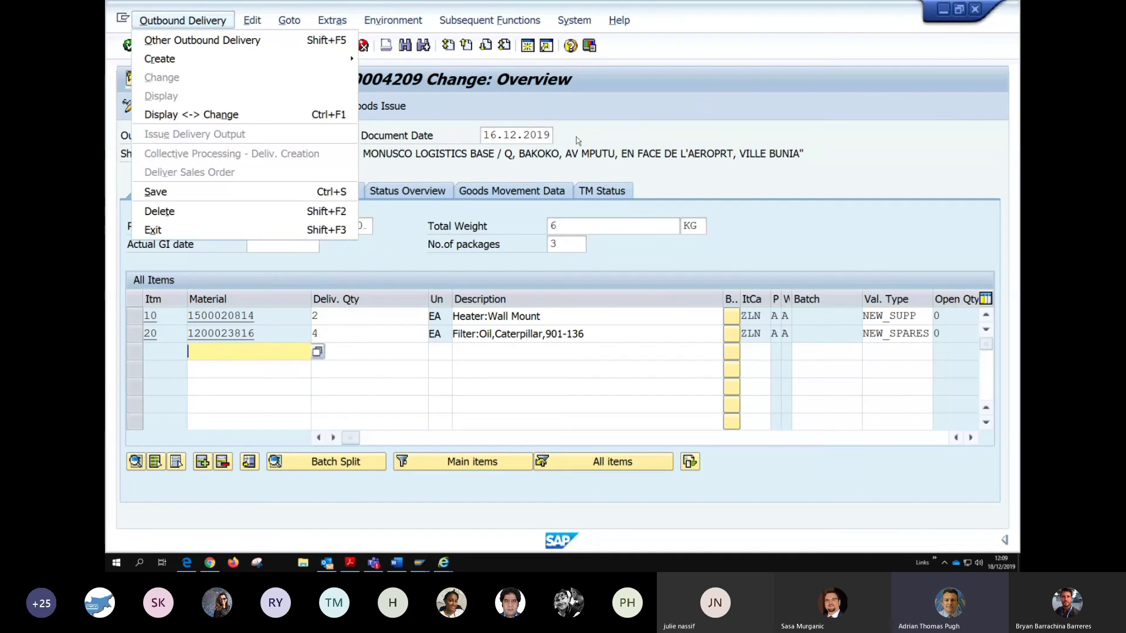
{"action": "left_click", "coordinate": [702, 114]}
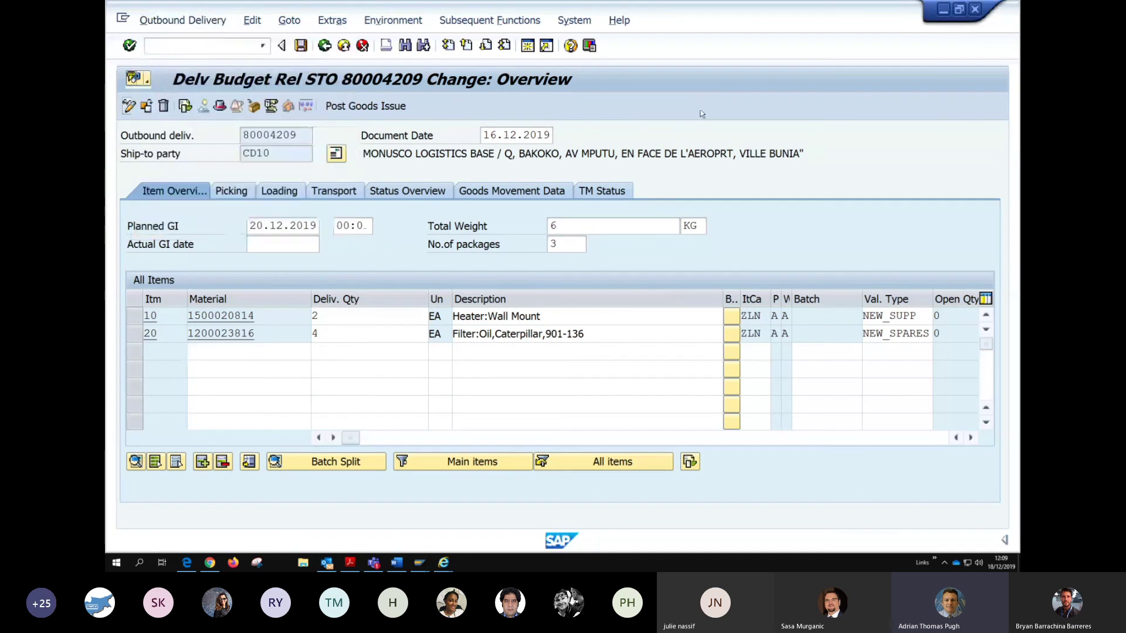
{"action": "left_click", "coordinate": [129, 106]}
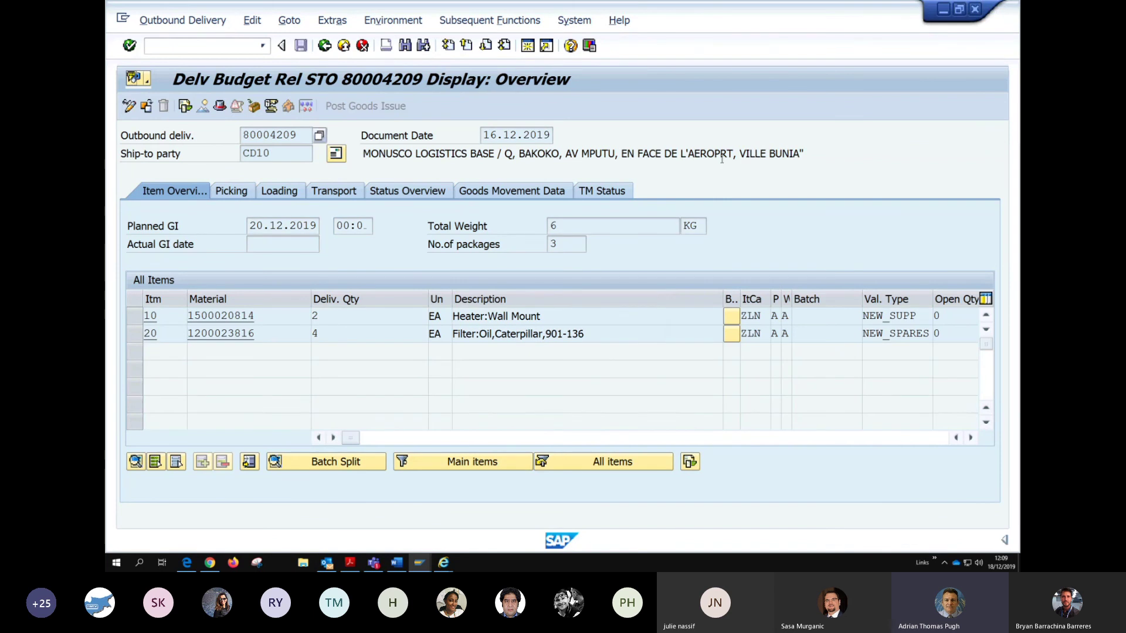
{"action": "left_click", "coordinate": [728, 154]}
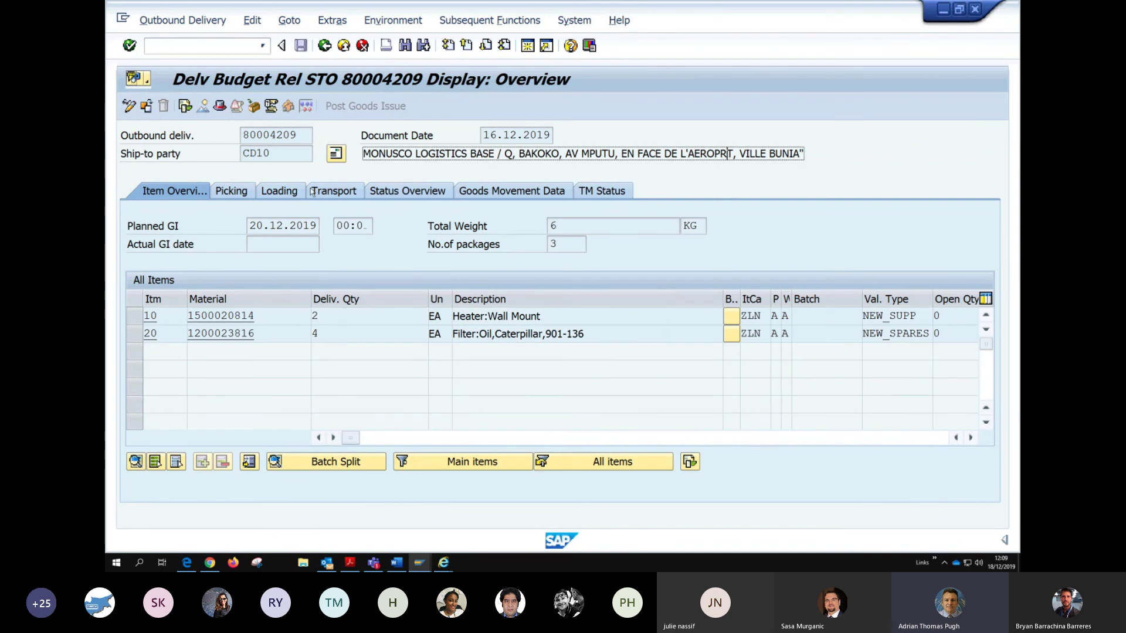
{"action": "left_click_drag", "start_coordinate": [352, 438], "coordinate": [678, 434]}
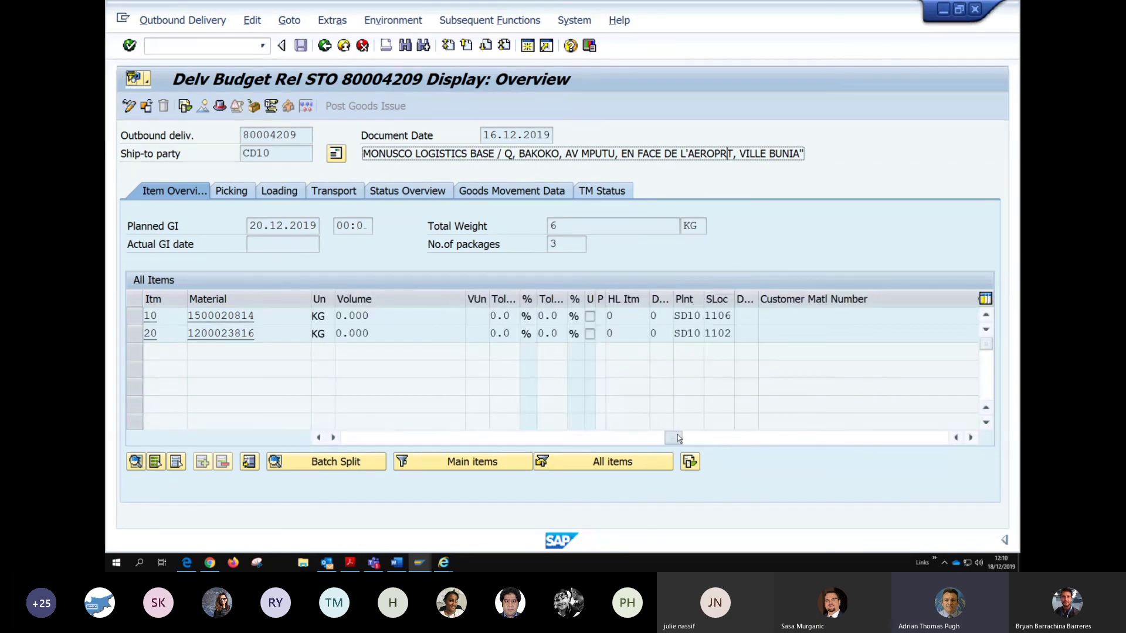
{"action": "left_click", "coordinate": [138, 319]}
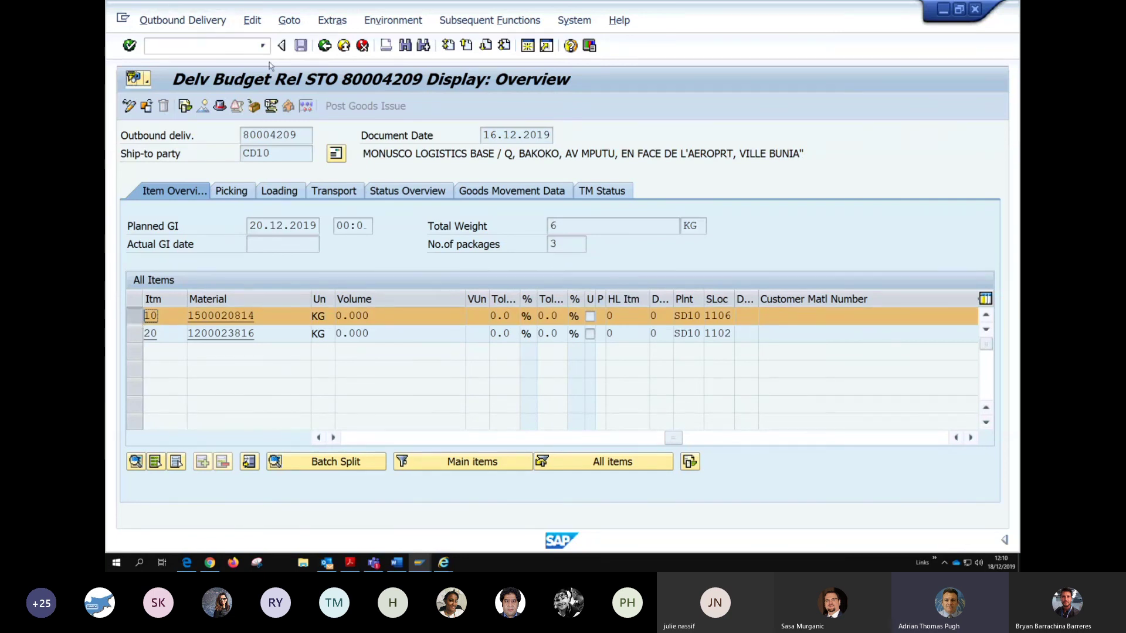
- Go back to the budget relevant STO, show item 10's delivery address, and compare it with the freight unit stages in the Transportation Cockpit
{"action": "left_click", "coordinate": [325, 46]}
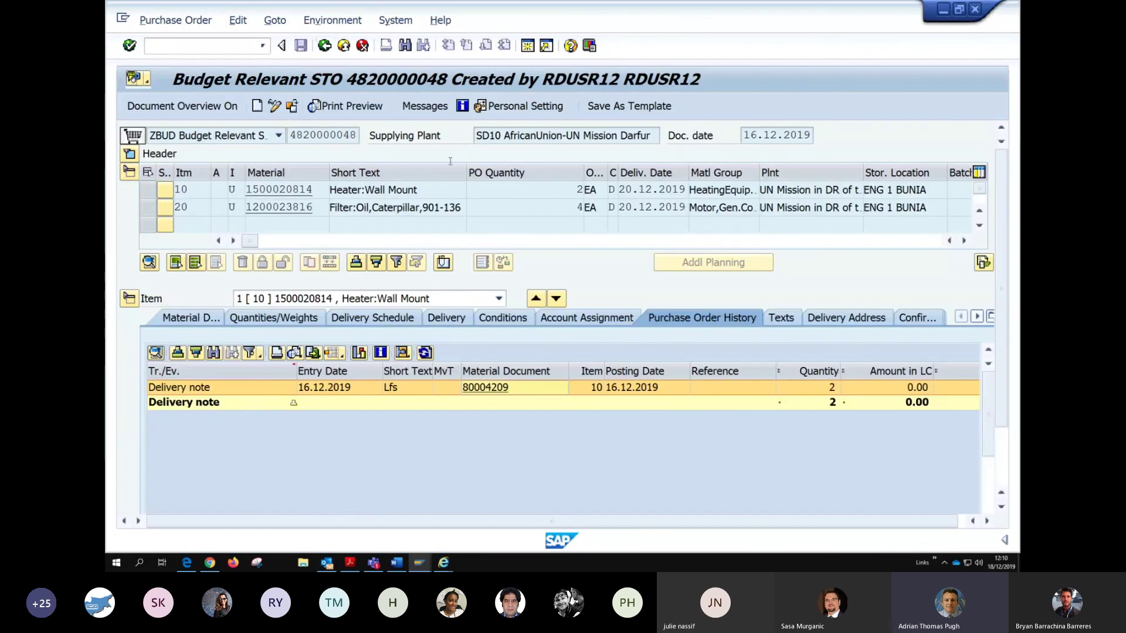
{"action": "left_click", "coordinate": [846, 317]}
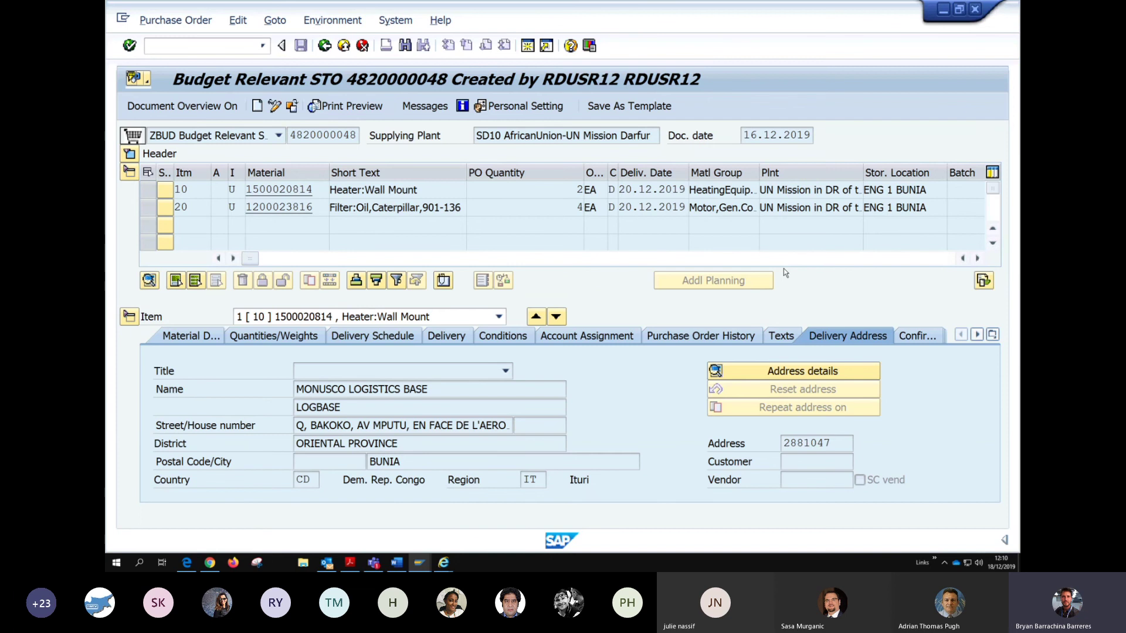
{"action": "key", "text": "alt+Tab"}
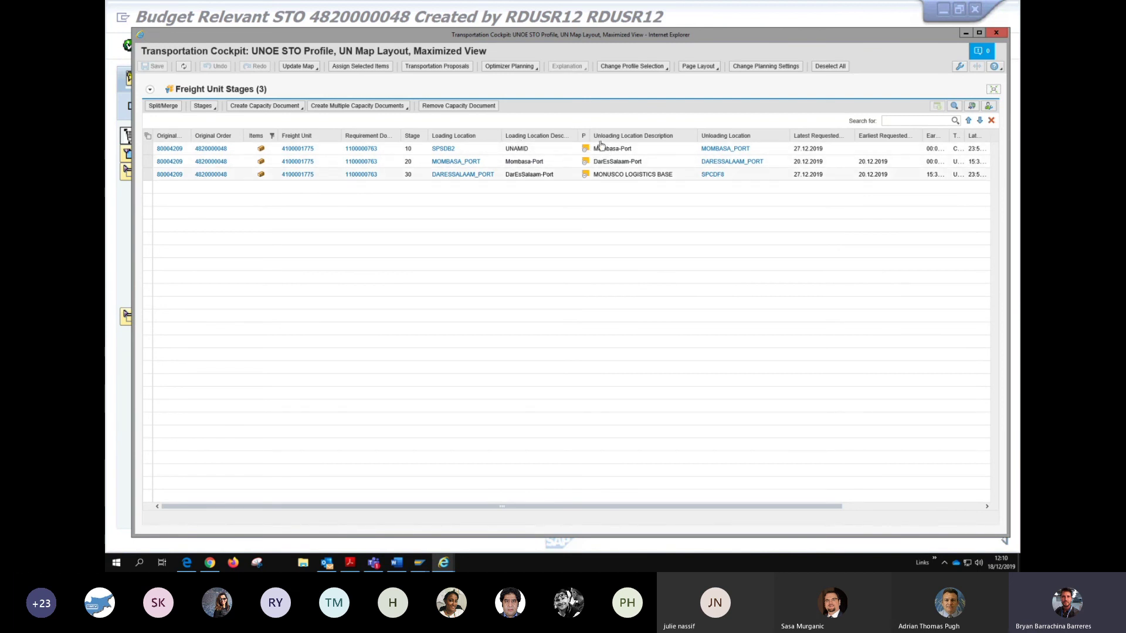
{"action": "key", "text": "alt+Tab"}
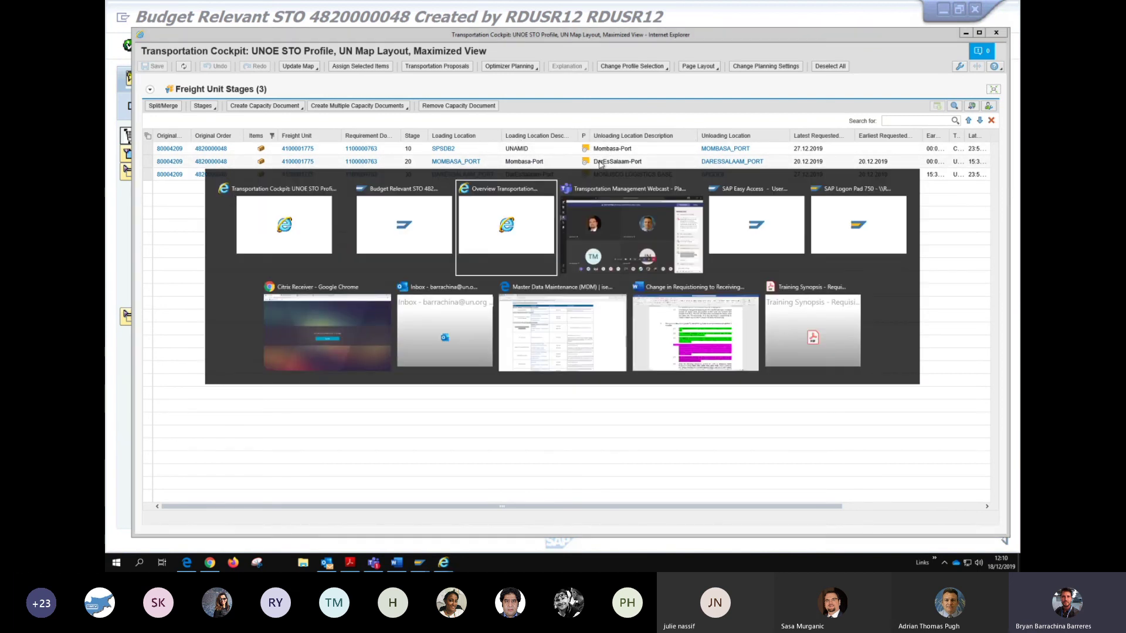
{"action": "left_click", "coordinate": [414, 232]}
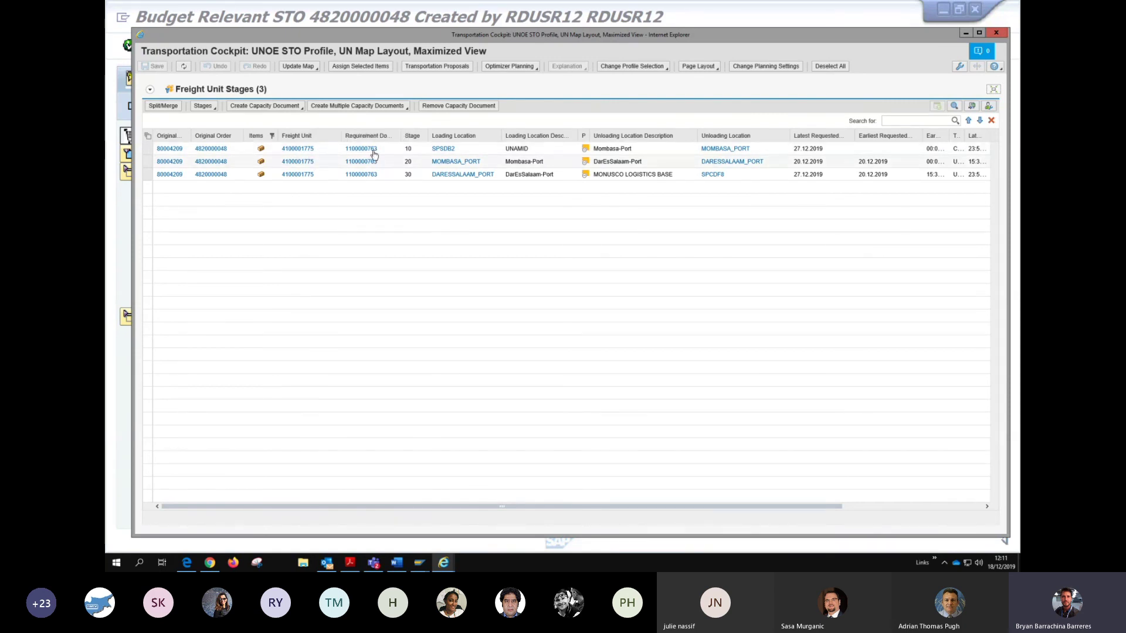
{"action": "mouse_move", "coordinate": [446, 150]}
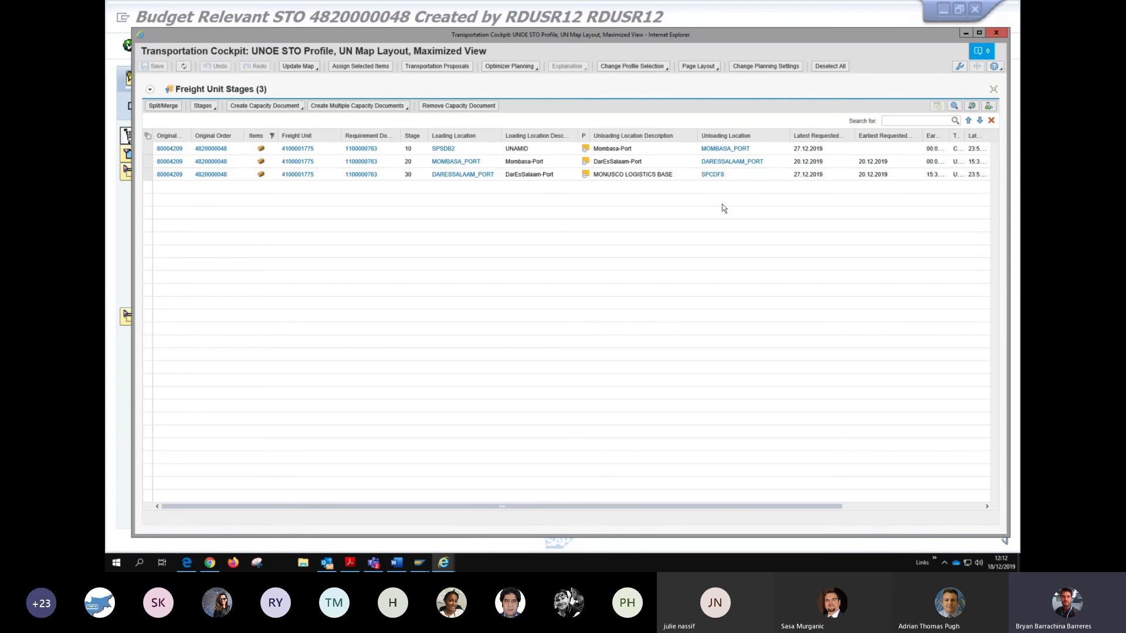
- Switch back to the STO, select the Heater:Wall Mount item, and mark the name in its delivery address
{"action": "key", "text": "alt+Tab"}
{"action": "key", "text": "alt+Tab"}
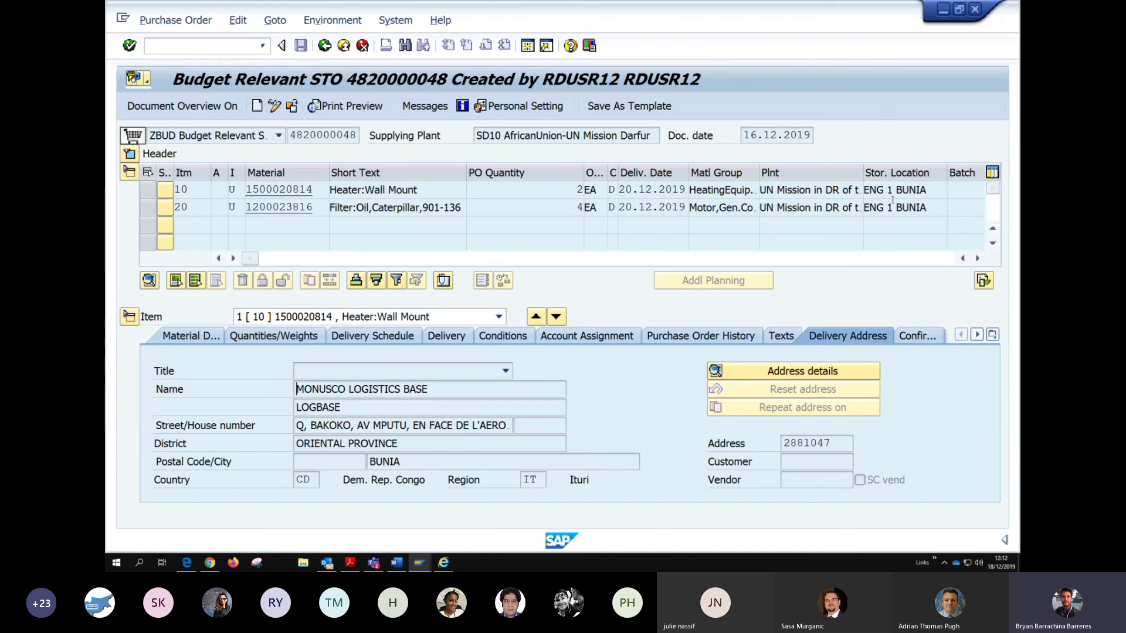
{"action": "left_click", "coordinate": [147, 189]}
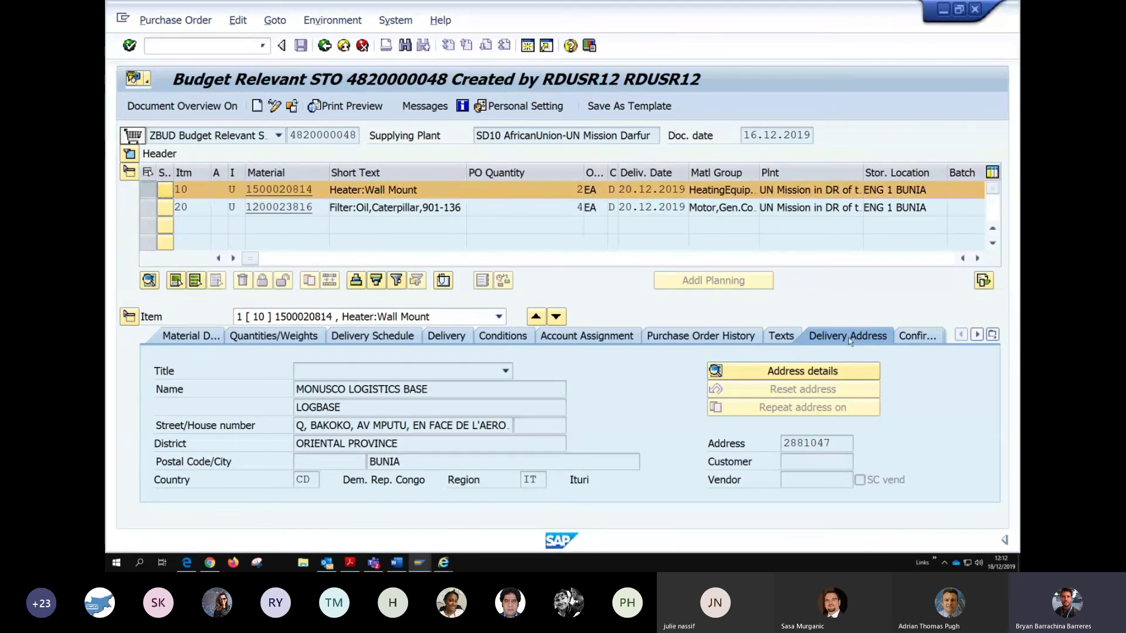
{"action": "left_click_drag", "start_coordinate": [430, 389], "coordinate": [296, 390]}
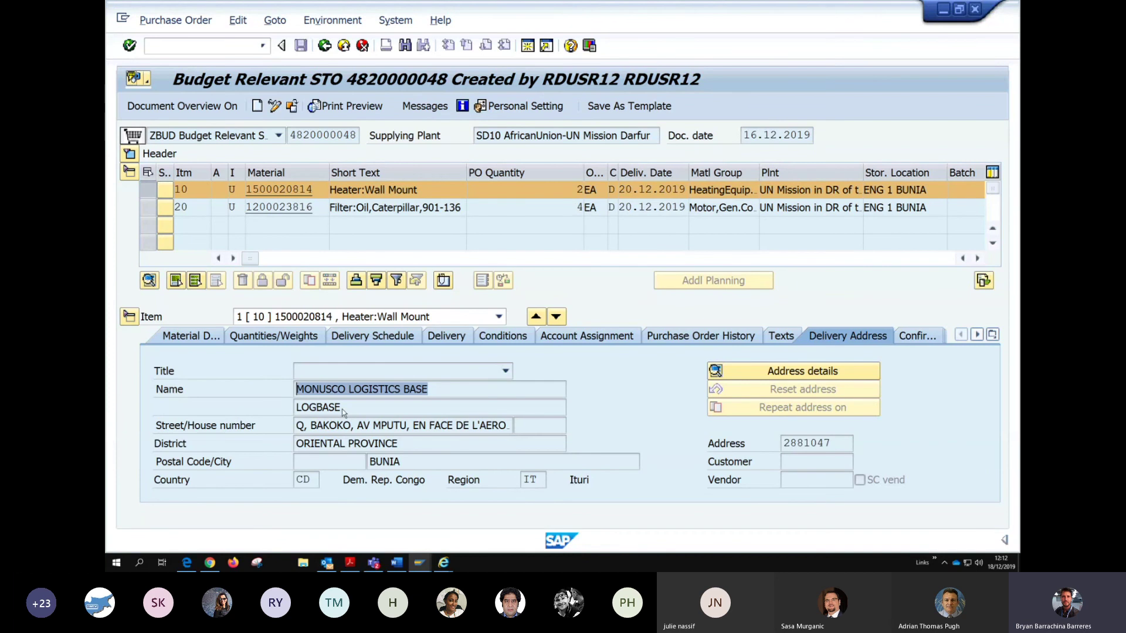
- Mark the street in the STO delivery address and compare it with the address of unloading location SPCDF8 in the Transportation Cockpit
{"action": "double_click", "coordinate": [368, 414]}
{"action": "triple_click", "coordinate": [511, 426]}
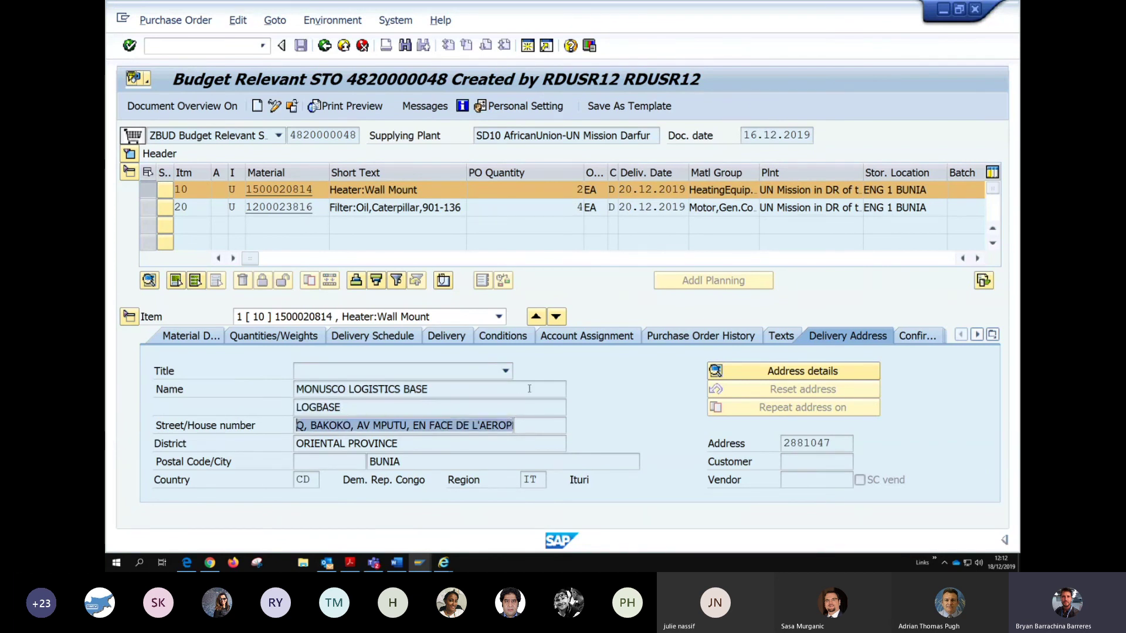
{"action": "key", "text": "alt+Tab"}
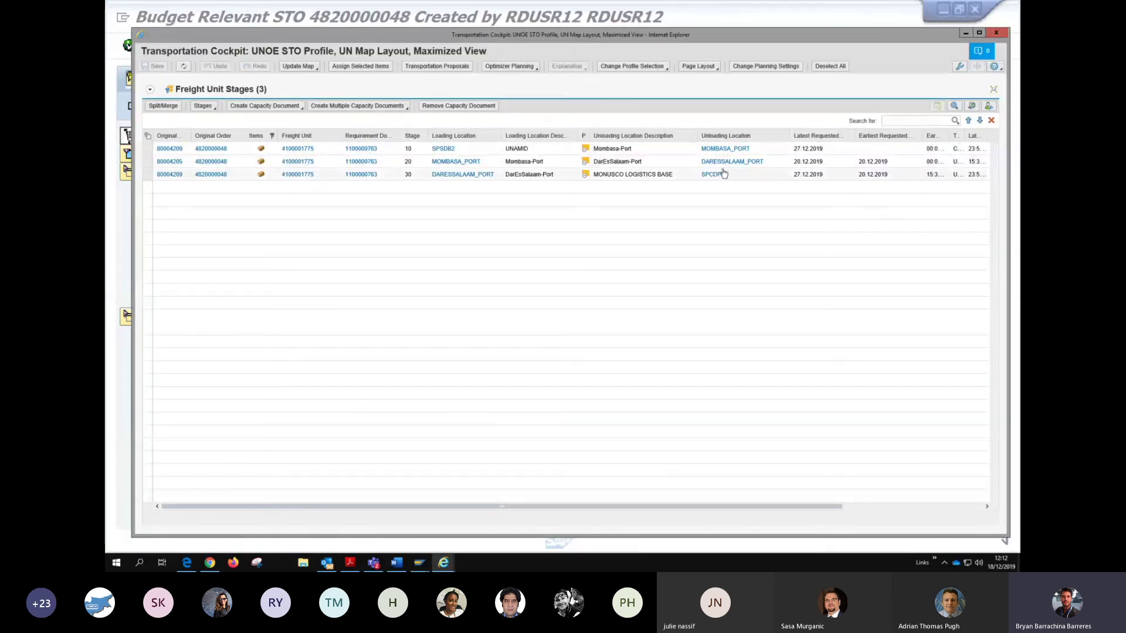
{"action": "mouse_move", "coordinate": [722, 178]}
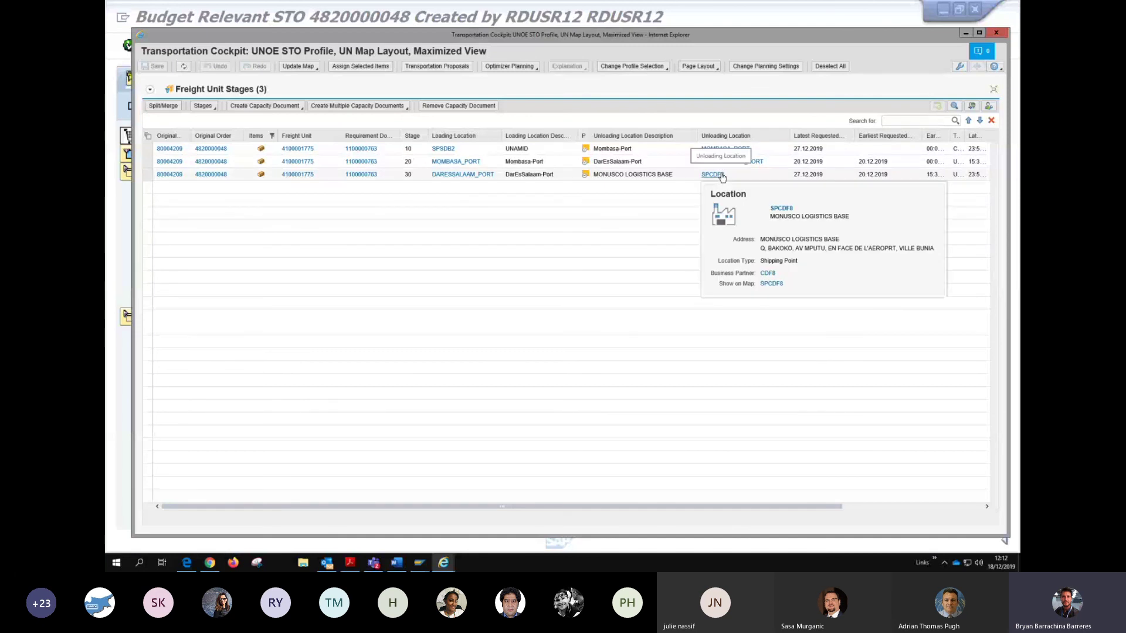
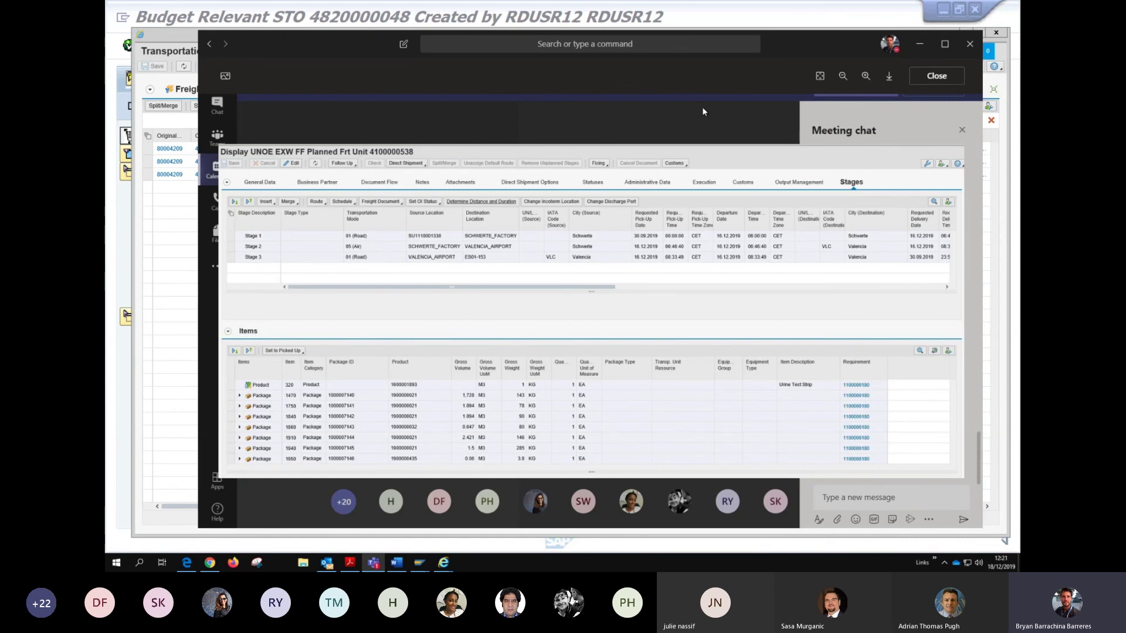
- Close the shared screenshot preview in Teams and return to the Transportation Cockpit
{"action": "left_click_drag", "start_coordinate": [775, 38], "coordinate": [1020, 43]}
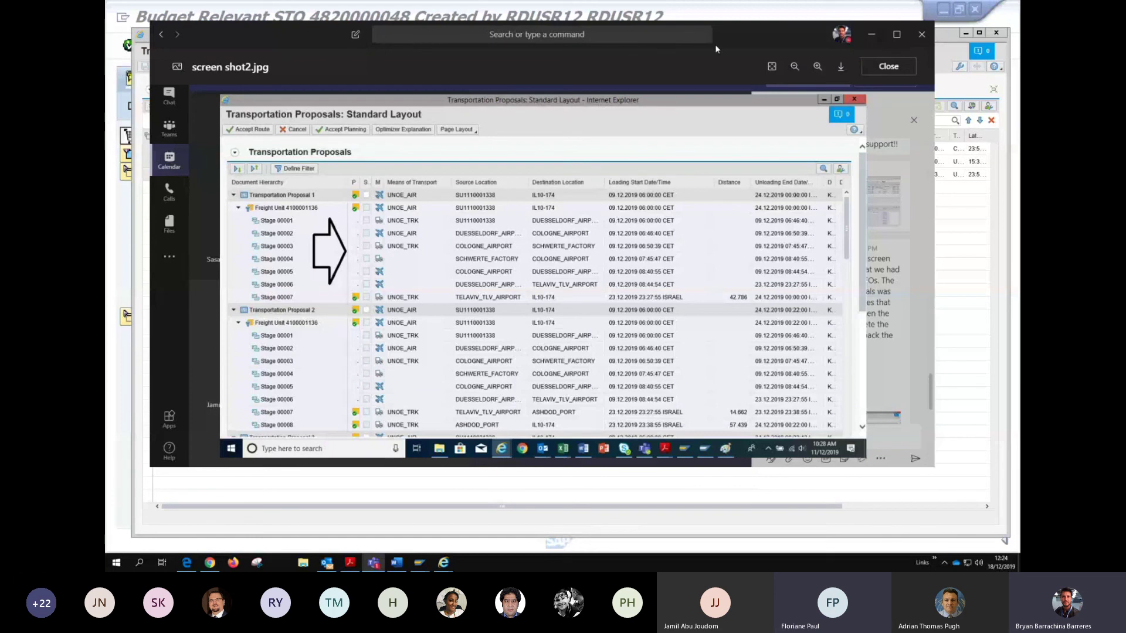
{"action": "left_click", "coordinate": [889, 66]}
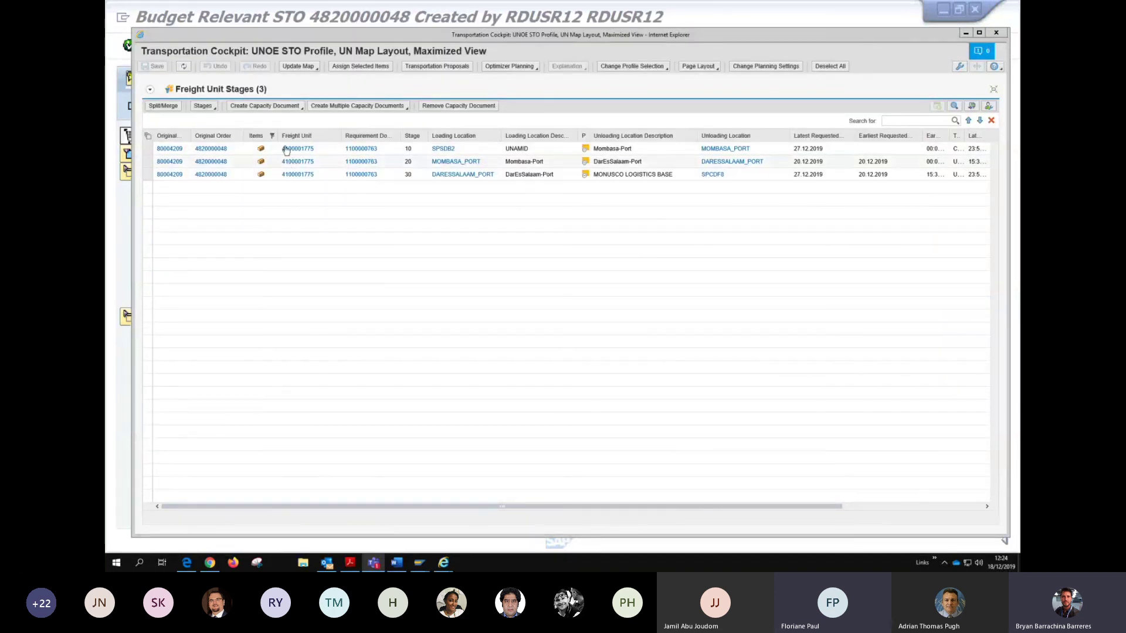
- Restore the full cockpit layout, then create and save freight orders for all three freight unit stages
{"action": "left_click", "coordinate": [997, 92]}
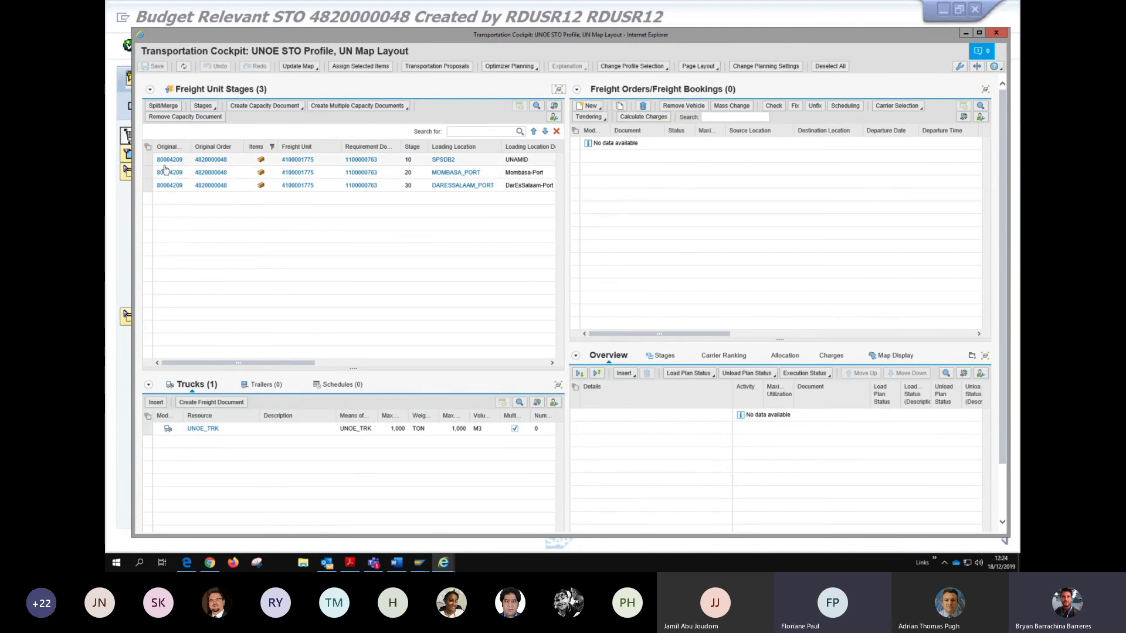
{"action": "left_click", "coordinate": [148, 160]}
{"action": "left_click", "coordinate": [148, 185], "text": "shift"}
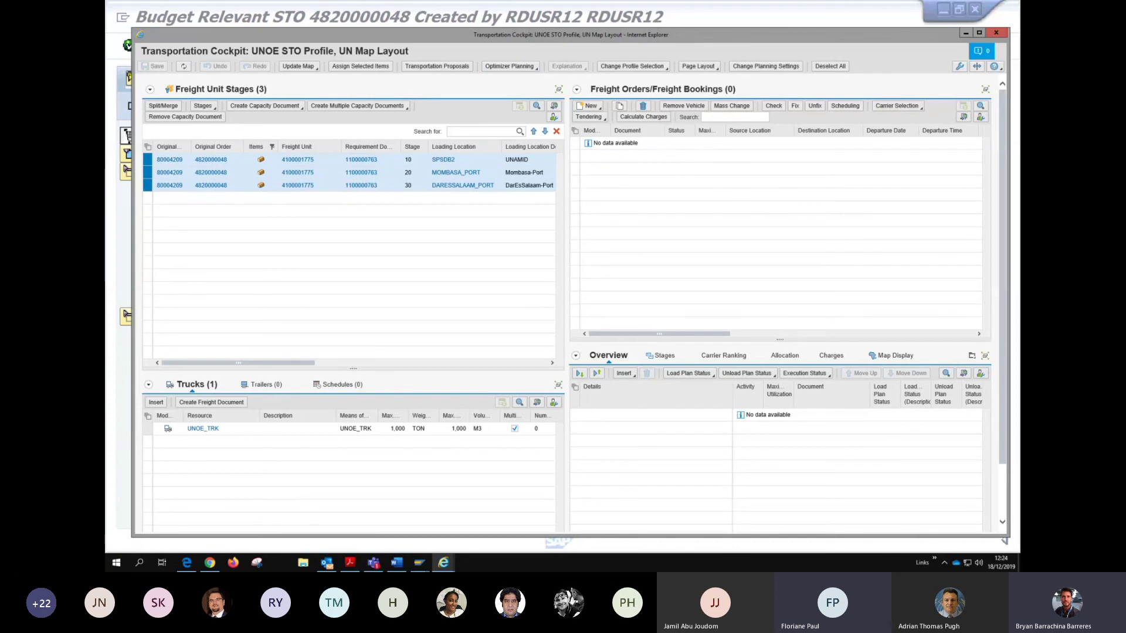
{"action": "left_click", "coordinate": [570, 284]}
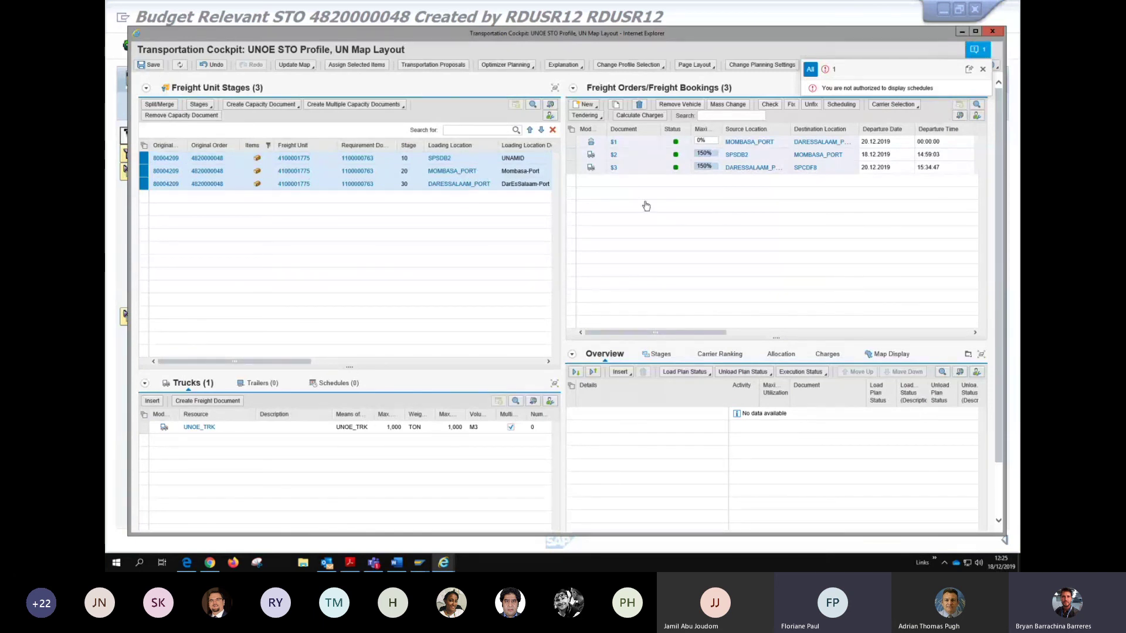
{"action": "key", "text": "ctrl+s"}
- Try to display a newly created freight order from the Freight Orders/Freight Bookings list, and close its window and message
{"action": "left_click", "coordinate": [638, 145]}
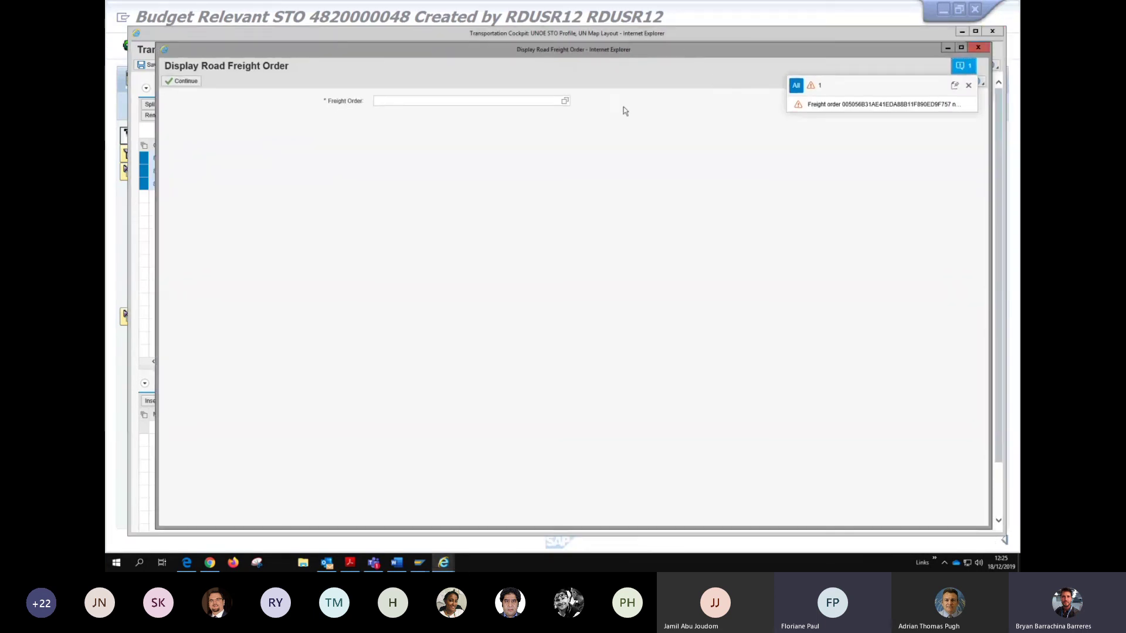
{"action": "left_click", "coordinate": [979, 47]}
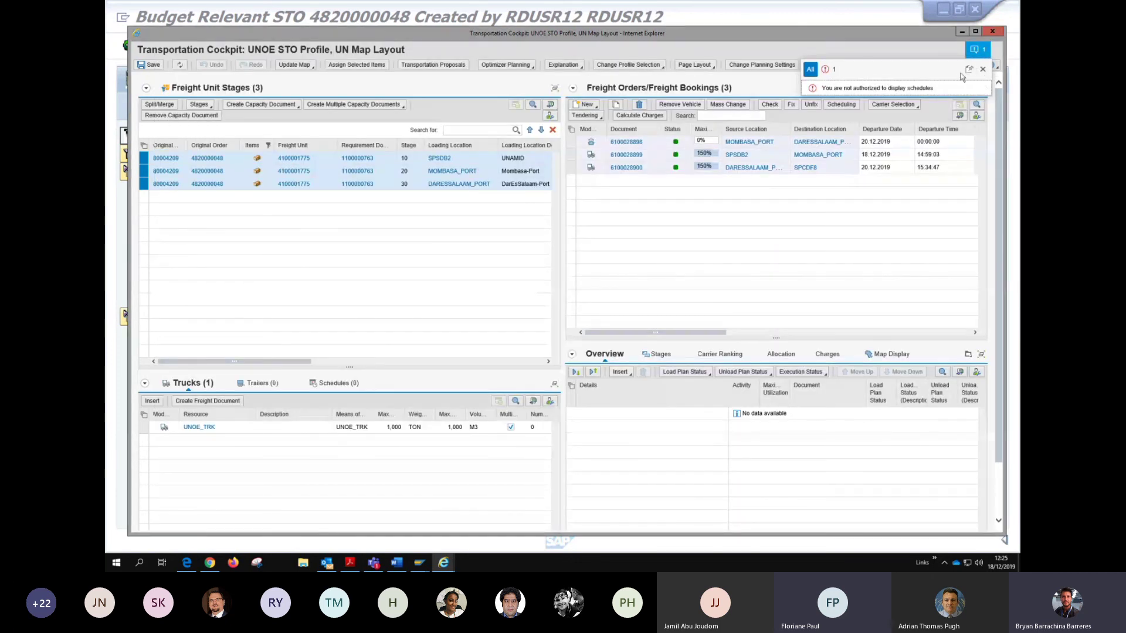
{"action": "left_click", "coordinate": [984, 69]}
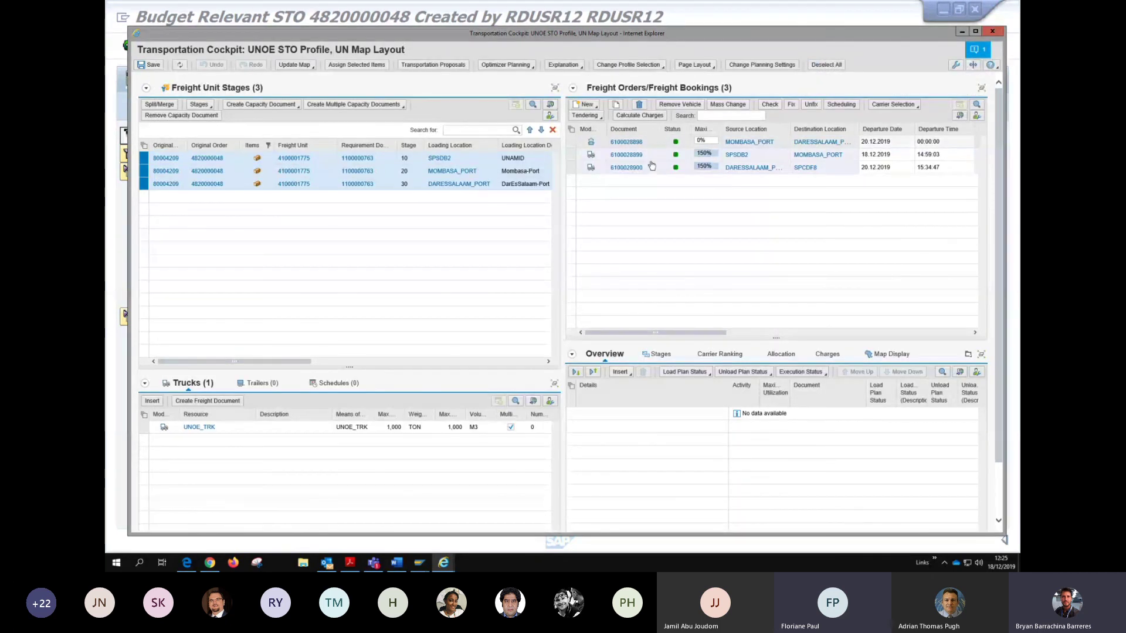
{"action": "left_click", "coordinate": [761, 178]}
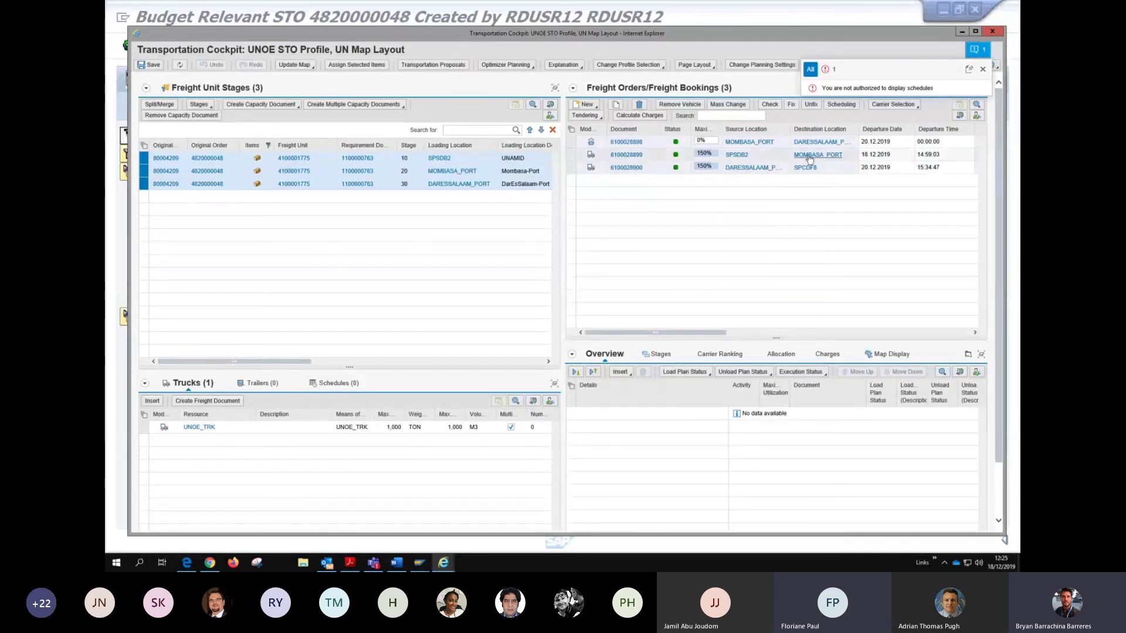
- Open the freight order from SPSDB2 to MOMBASA_PORT and put its Blocking Information into edit mode
{"action": "left_click", "coordinate": [639, 155]}
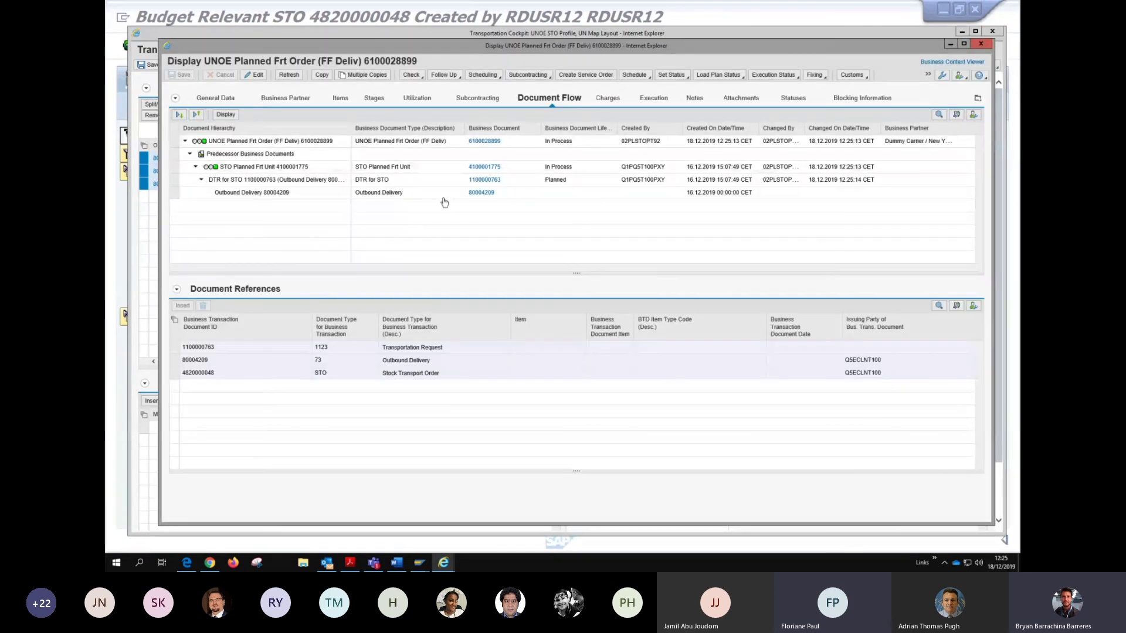
{"action": "left_click", "coordinate": [863, 104]}
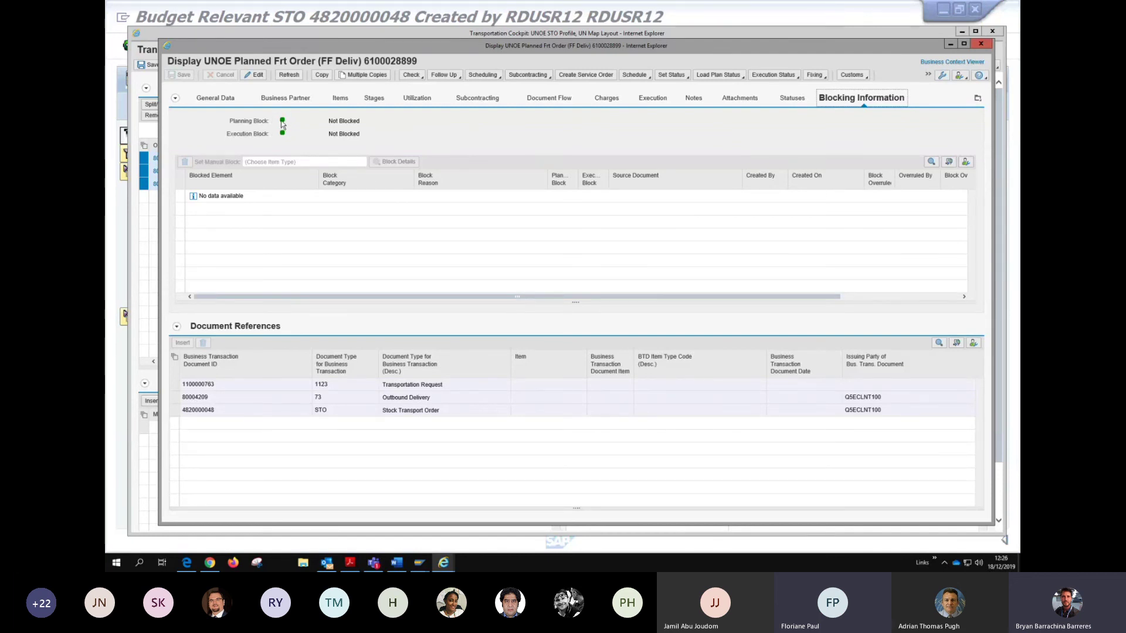
{"action": "left_click", "coordinate": [256, 77]}
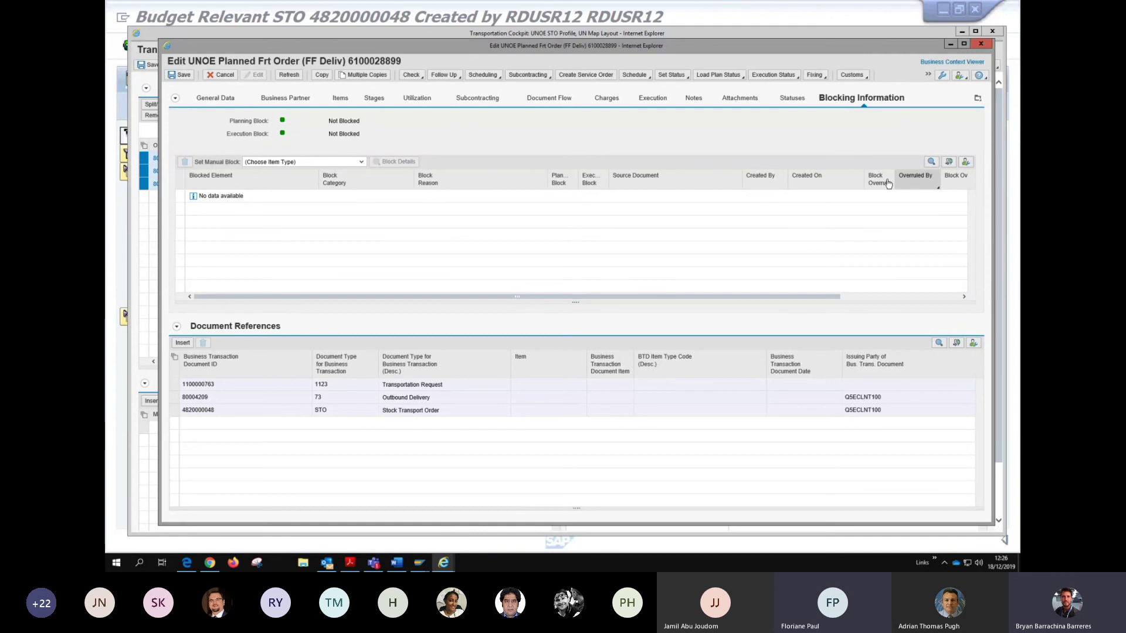
- Widen the Block Overruled column and examine the freight order's blocking columns up to Block Overruled On
{"action": "left_click_drag", "start_coordinate": [895, 180], "coordinate": [912, 182]}
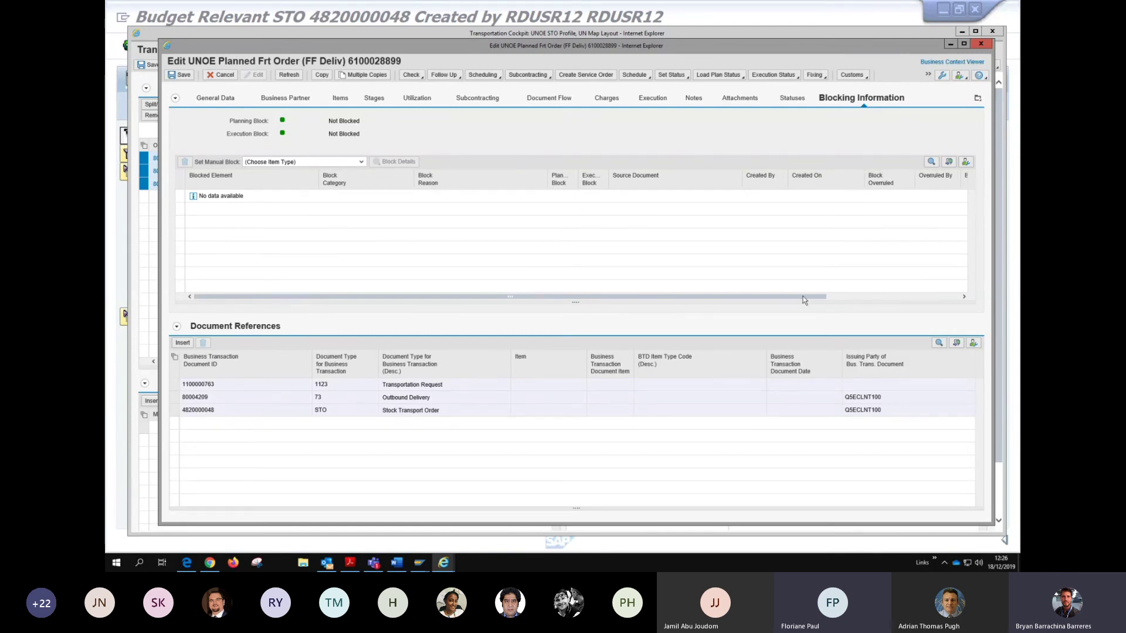
{"action": "left_click_drag", "start_coordinate": [803, 297], "coordinate": [848, 297]}
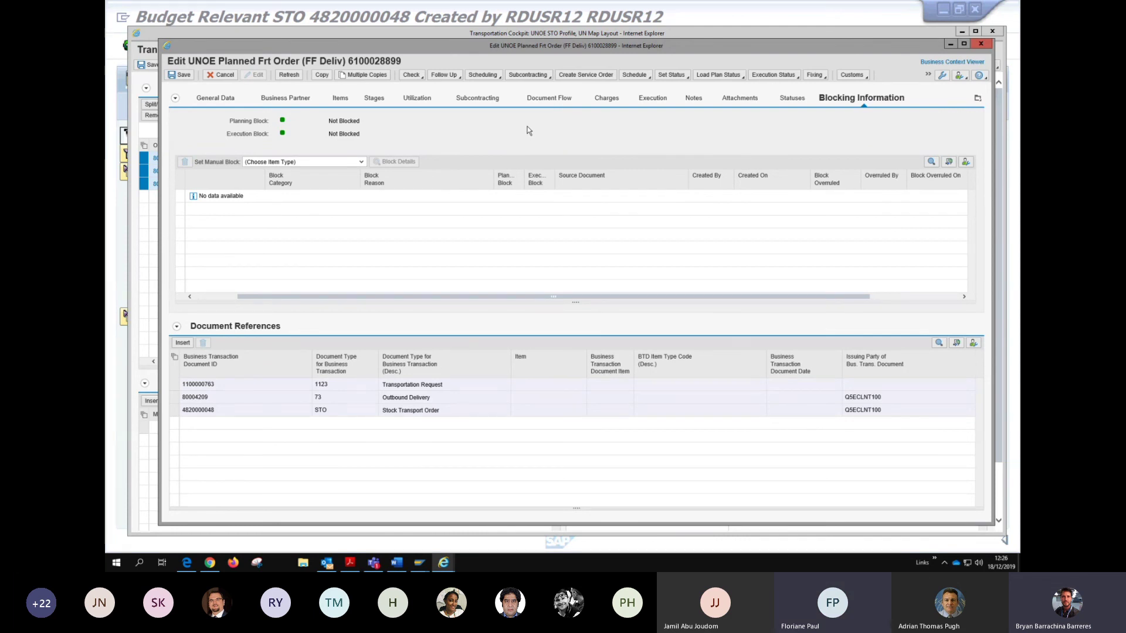
{"action": "left_click_drag", "start_coordinate": [348, 61], "coordinate": [420, 59]}
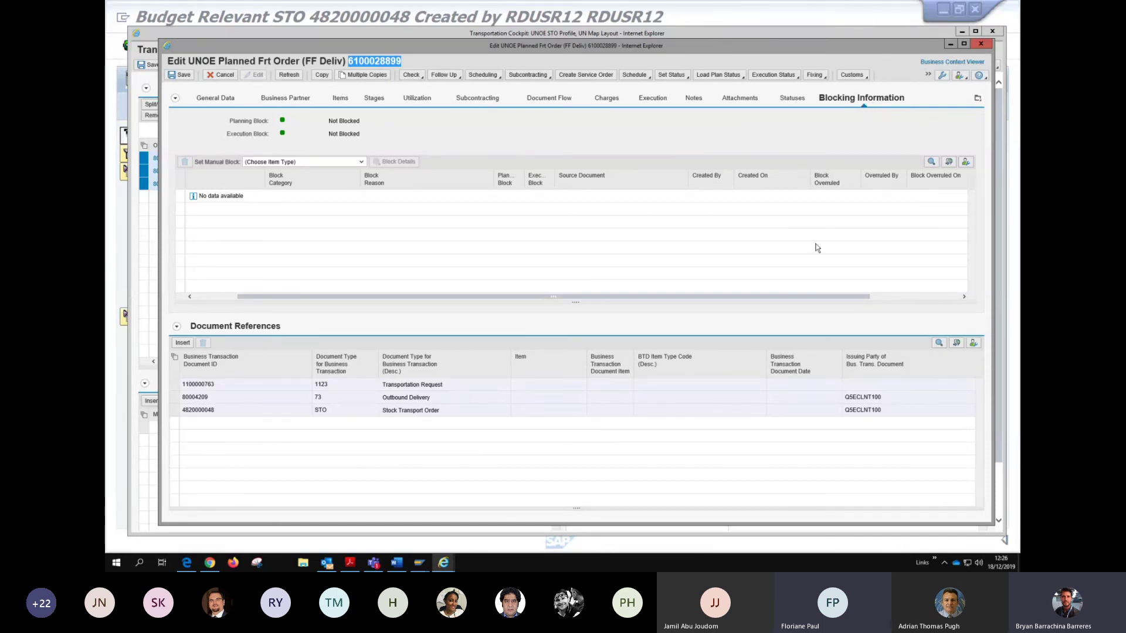
{"action": "left_click", "coordinate": [831, 202]}
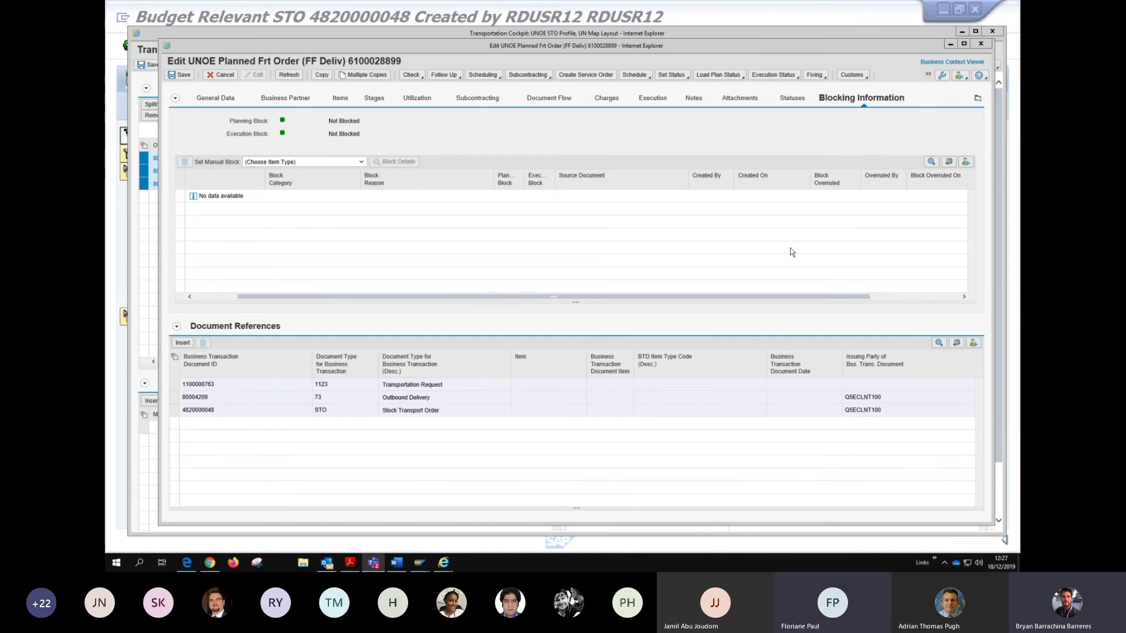
{"action": "left_click", "coordinate": [820, 133]}
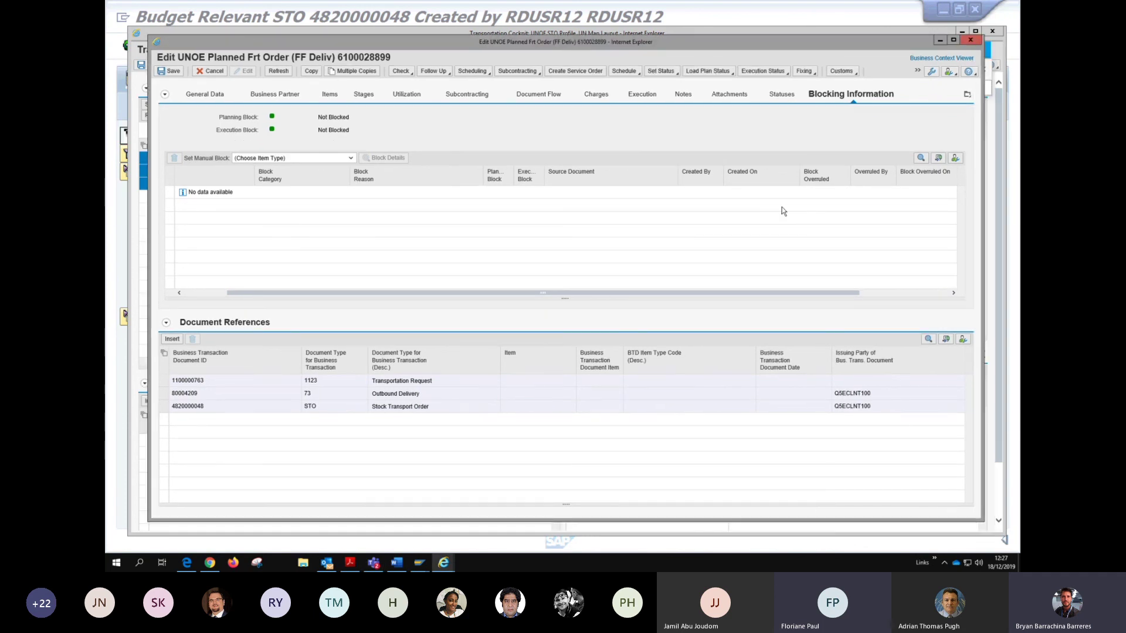